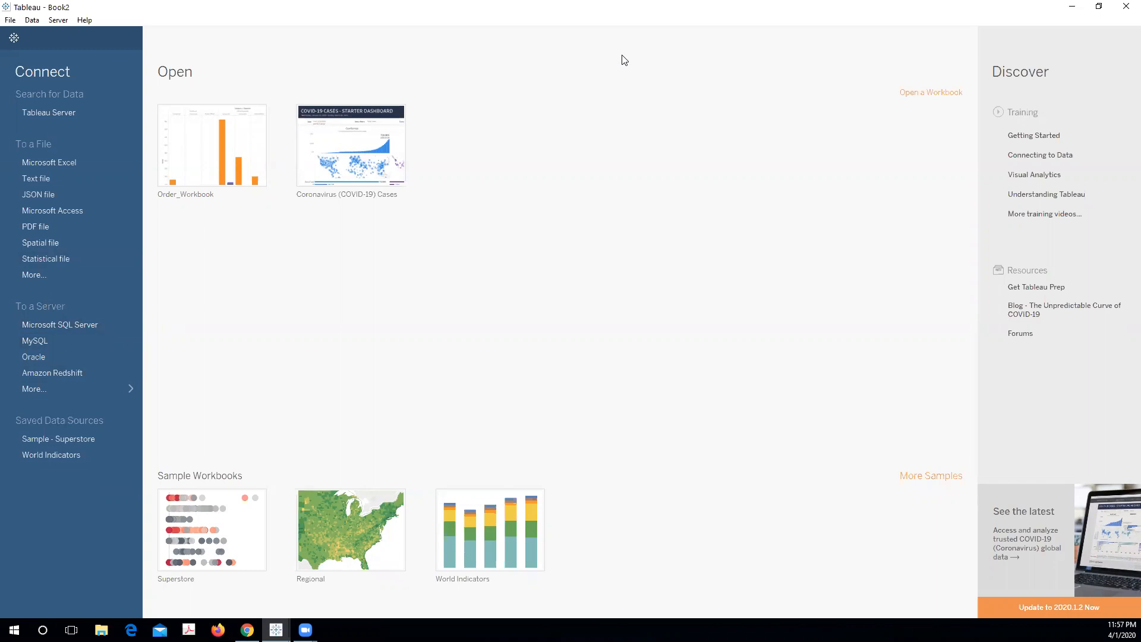
- Switch from Tableau to the Blackboard course in the browser and open its Announcements page
click(1072, 7)
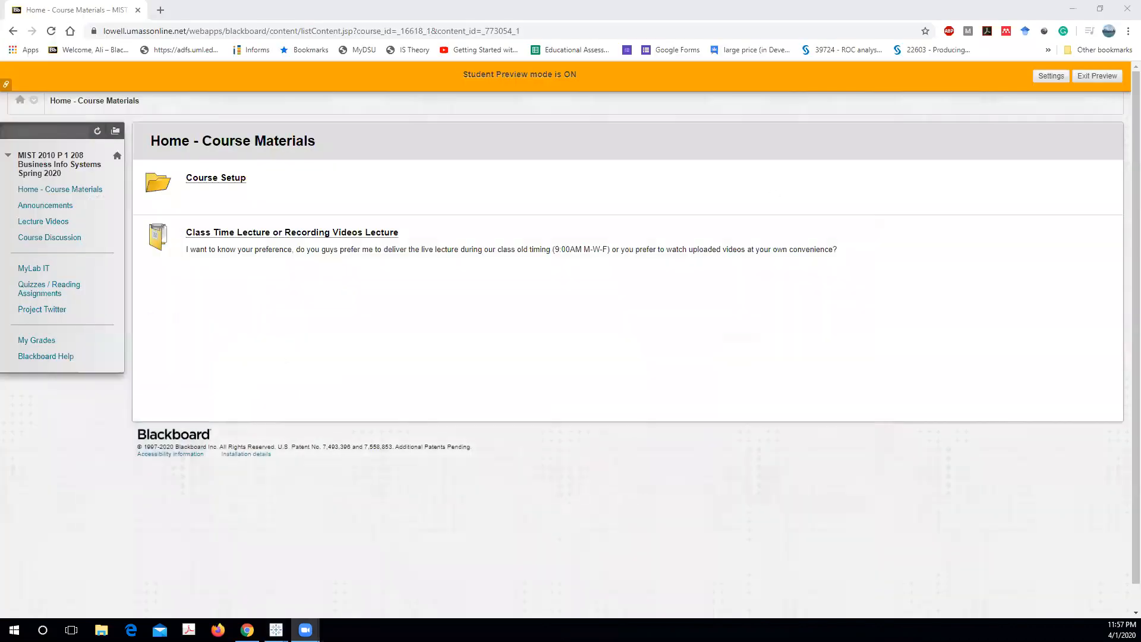
click(41, 221)
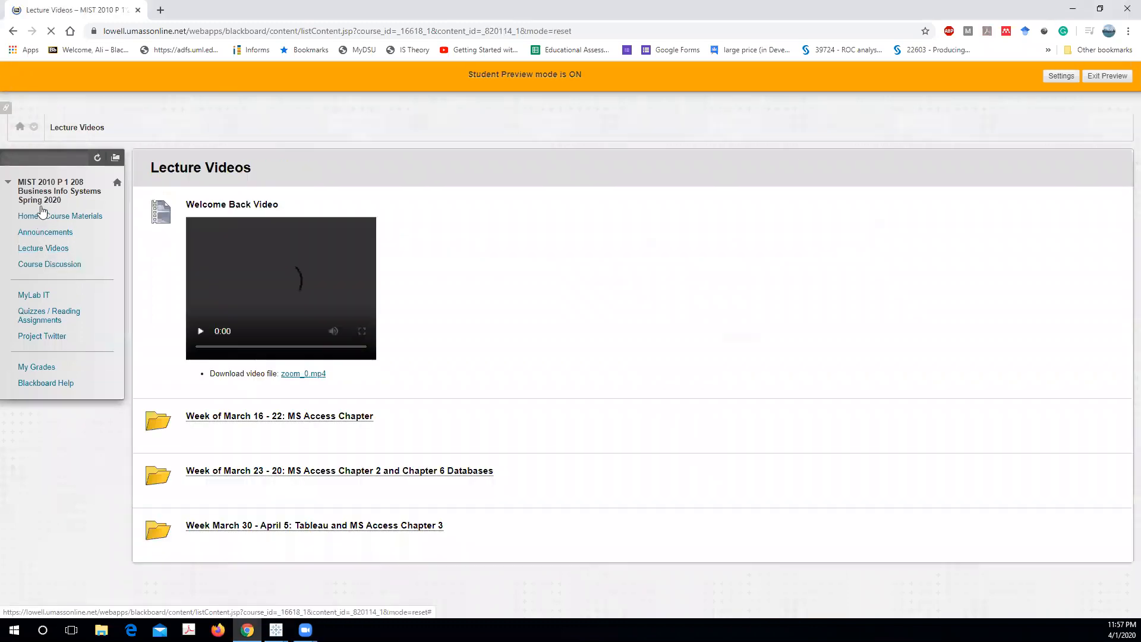
click(20, 100)
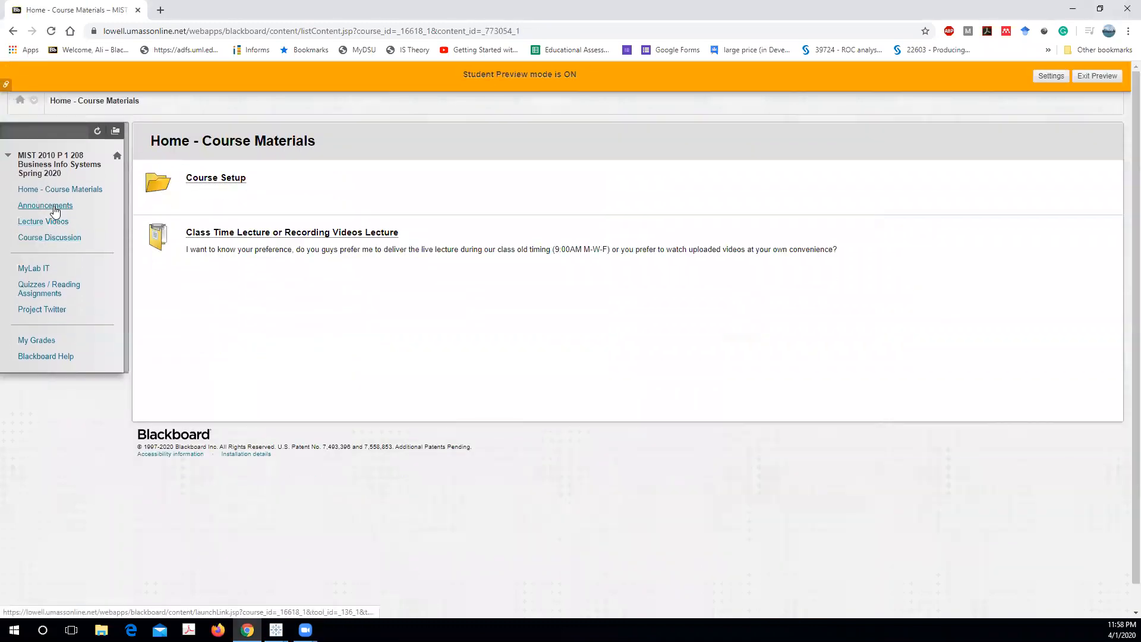
click(54, 207)
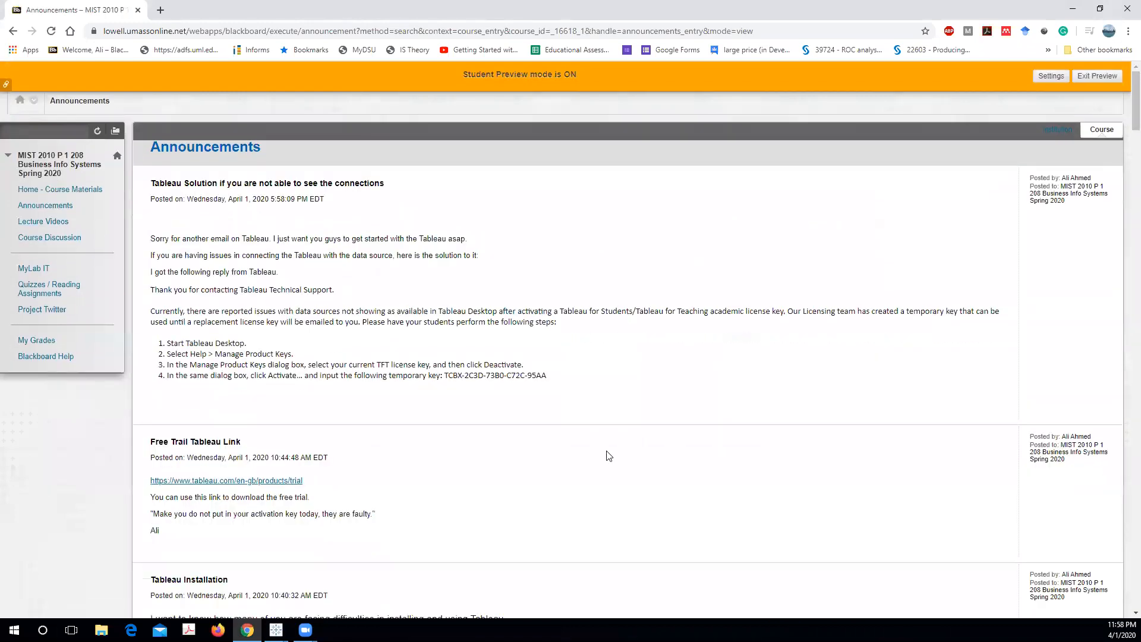
- Review the course announcements and highlight the mention of MS Access Chapter 3 Videos in the March 31 post
scroll(354, 356, down, 5)
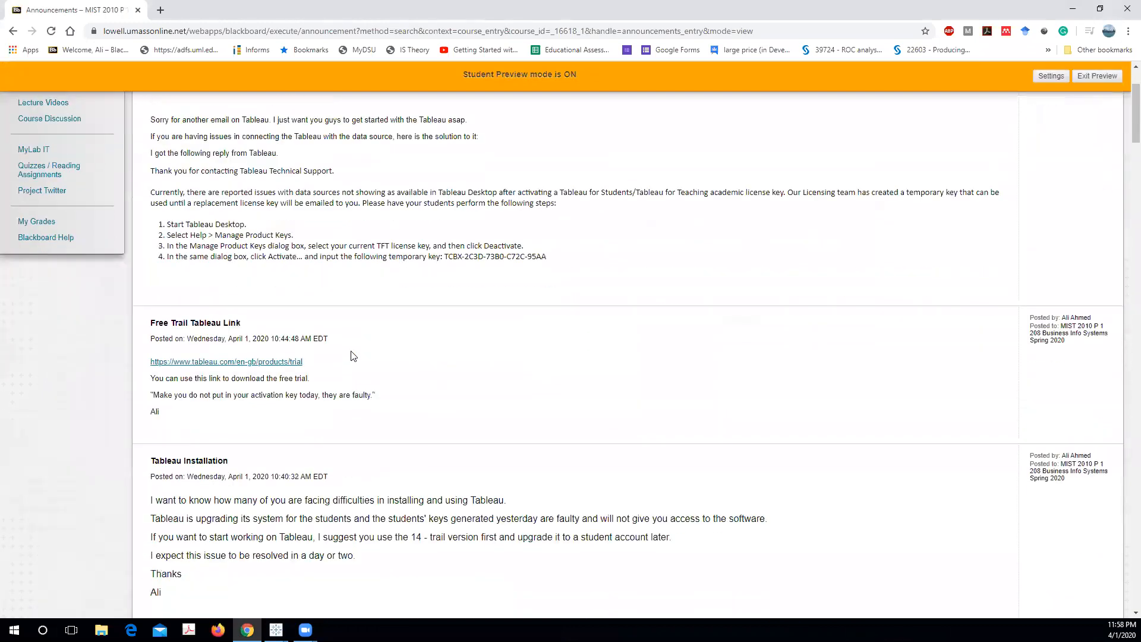
scroll(355, 416, down, 5)
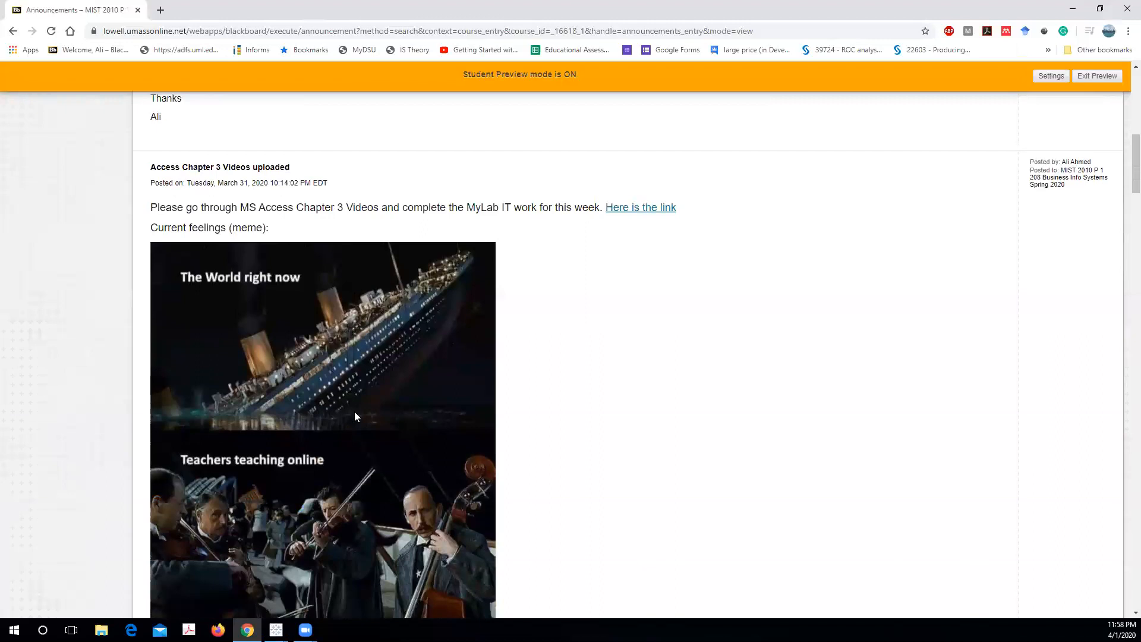
scroll(355, 416, up, 2)
scroll(482, 392, down, 9)
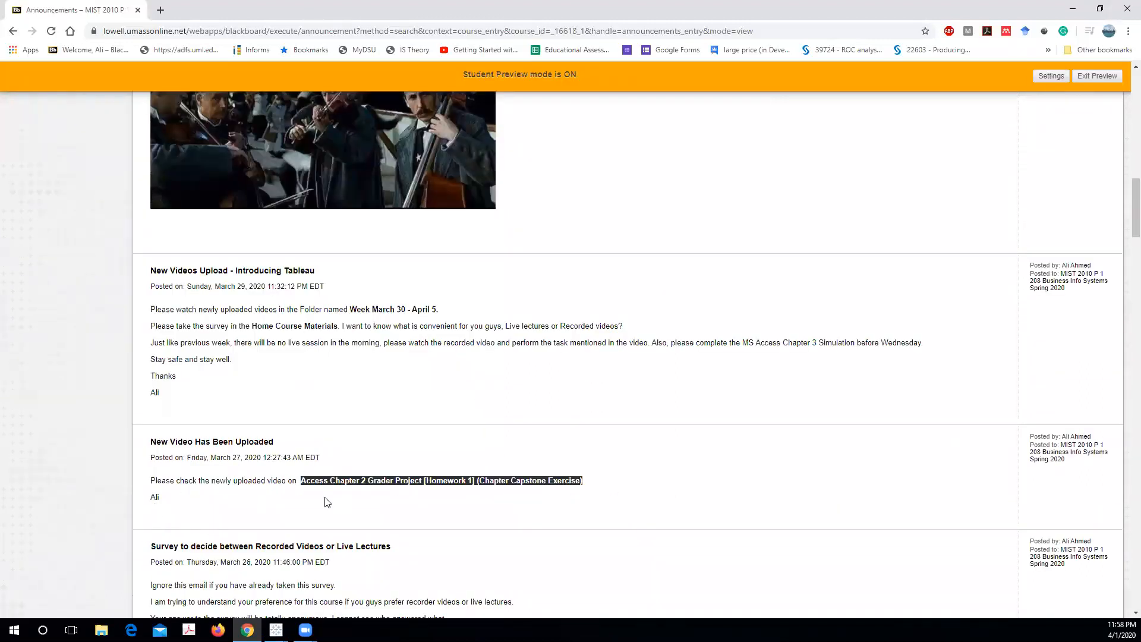
scroll(327, 502, up, 2)
scroll(336, 466, up, 8)
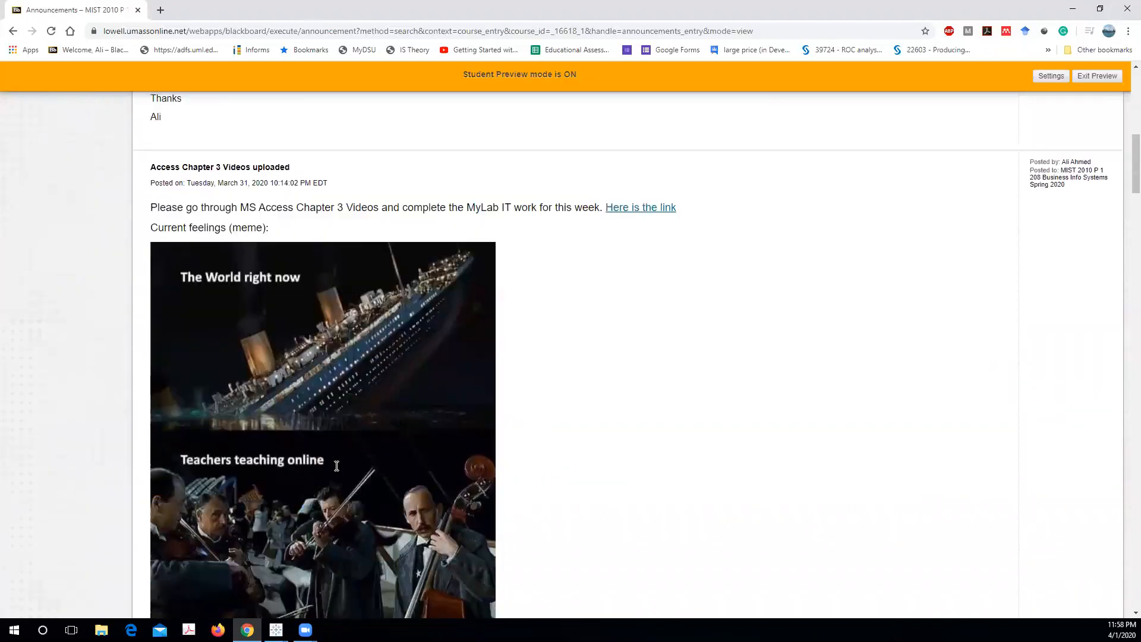
scroll(399, 426, down, 9)
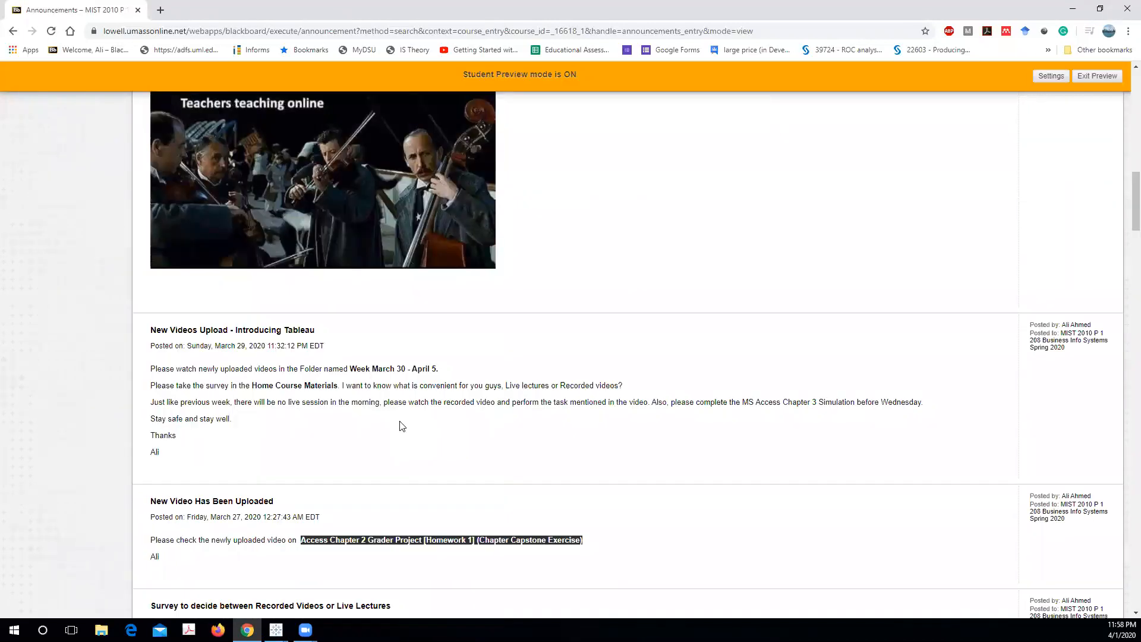
scroll(403, 425, down, 4)
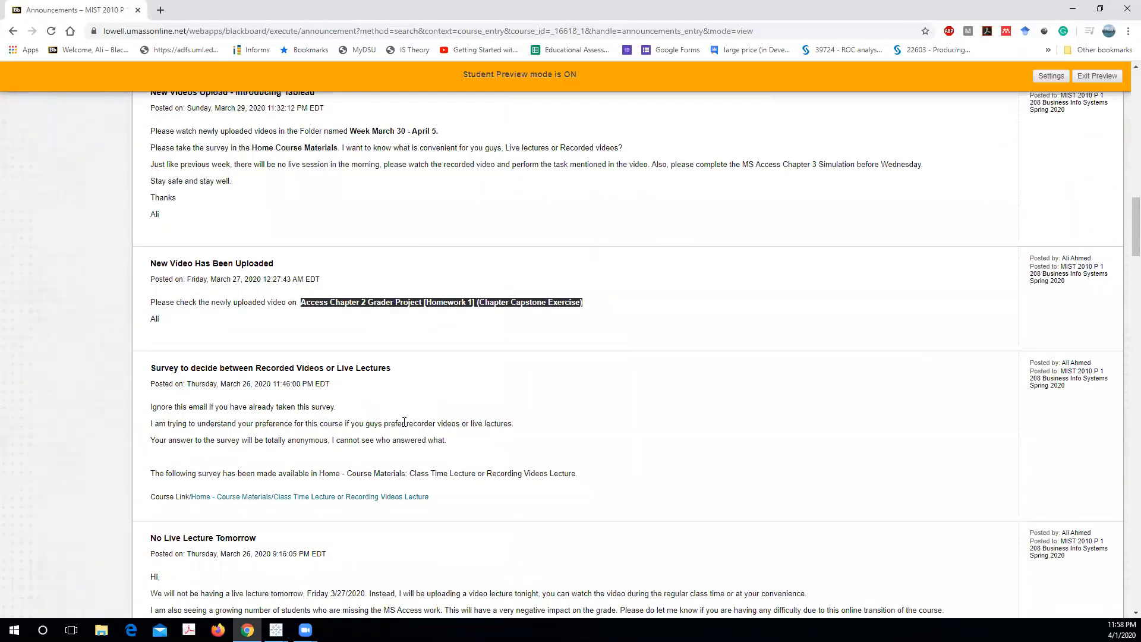
scroll(412, 427, up, 15)
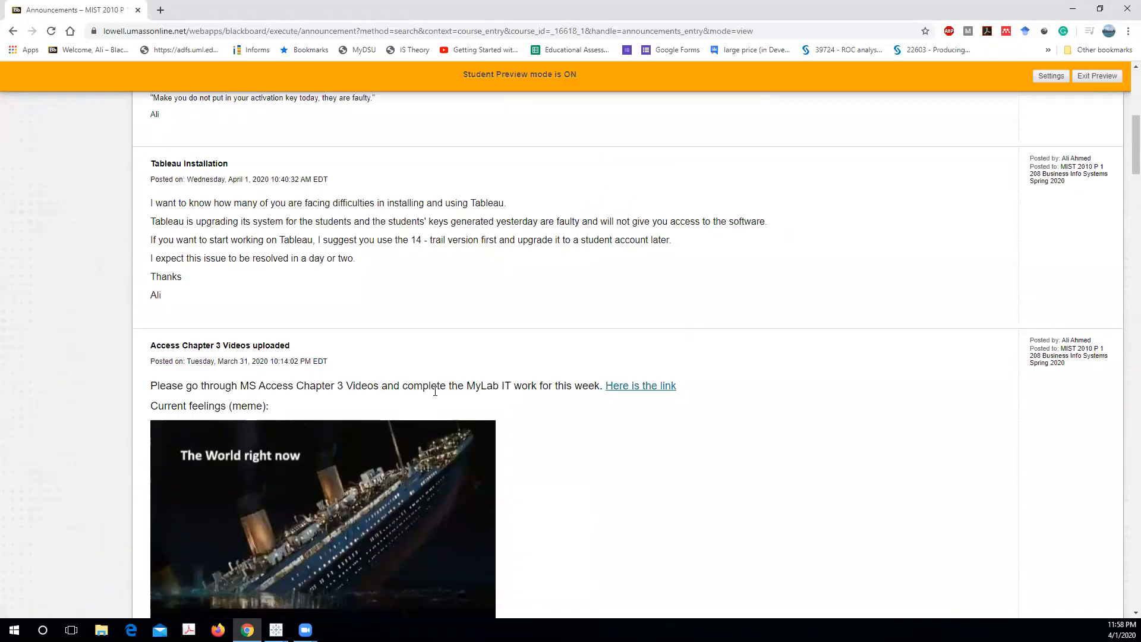
drag(240, 385, 359, 389)
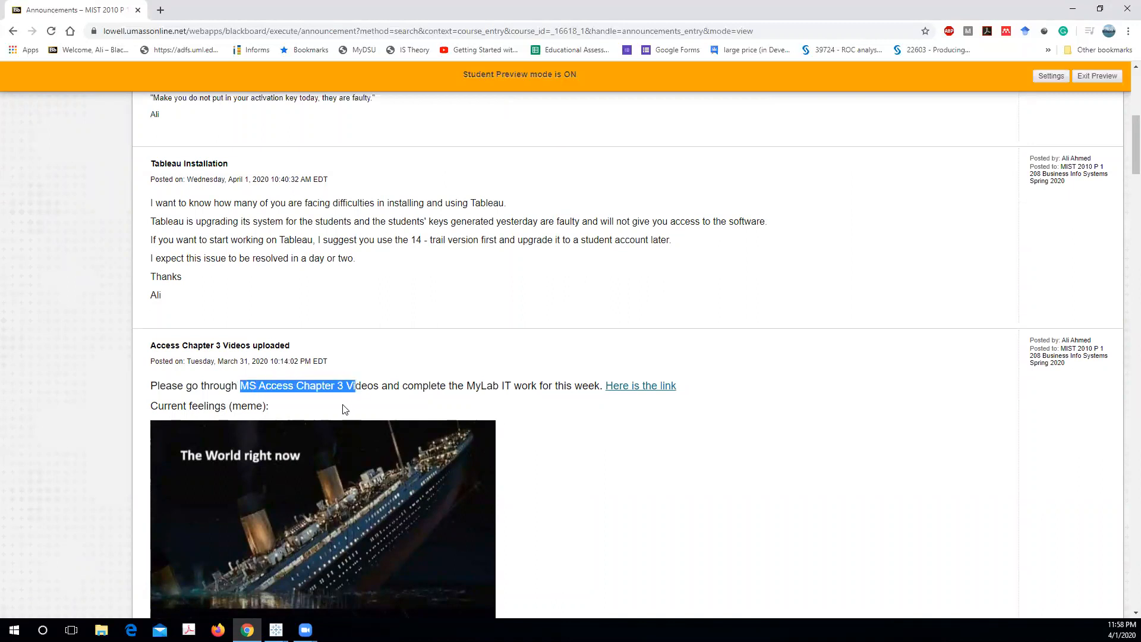
- Read the Tableau announcements and highlight the temporary product key in the post about not being able to see the connections
scroll(409, 404, up, 2)
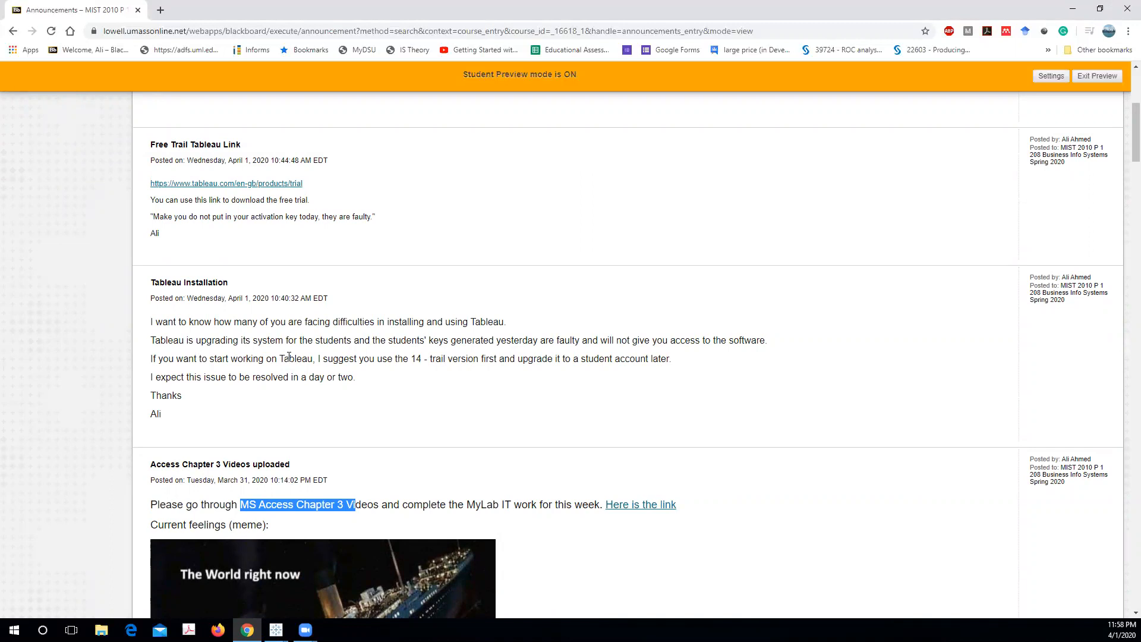
scroll(290, 363, up, 1)
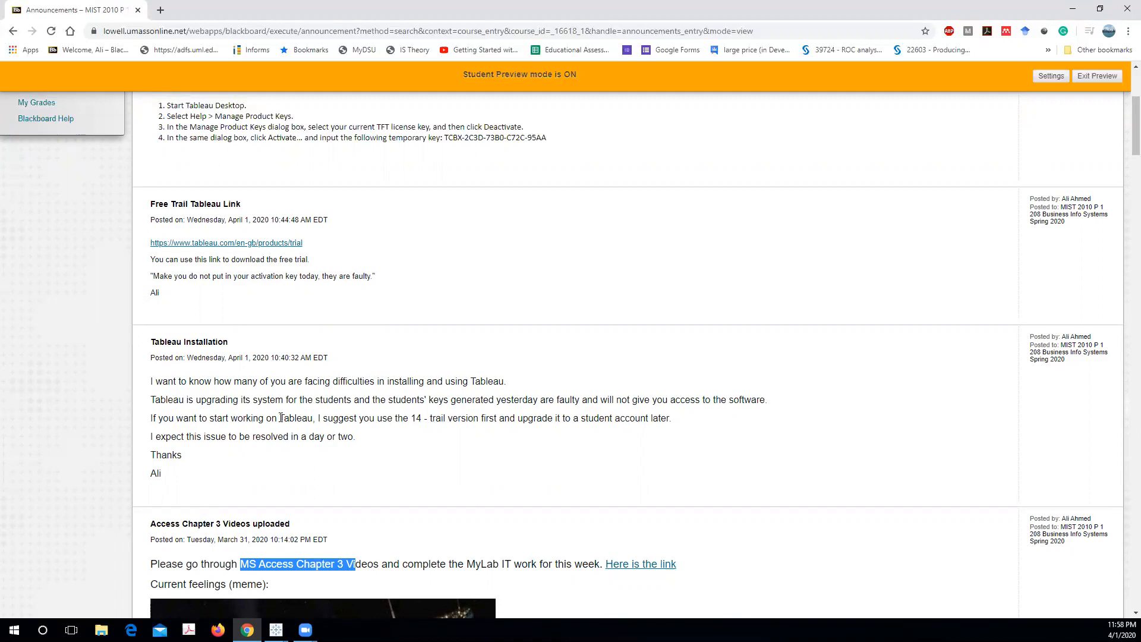
scroll(291, 358, up, 2)
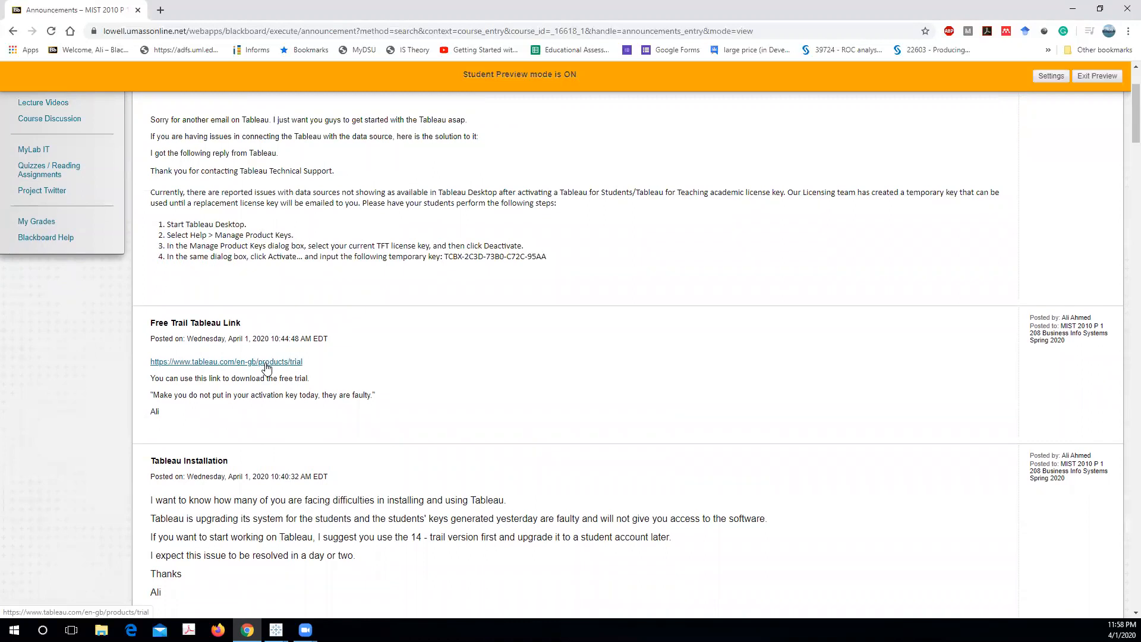
scroll(265, 368, up, 1)
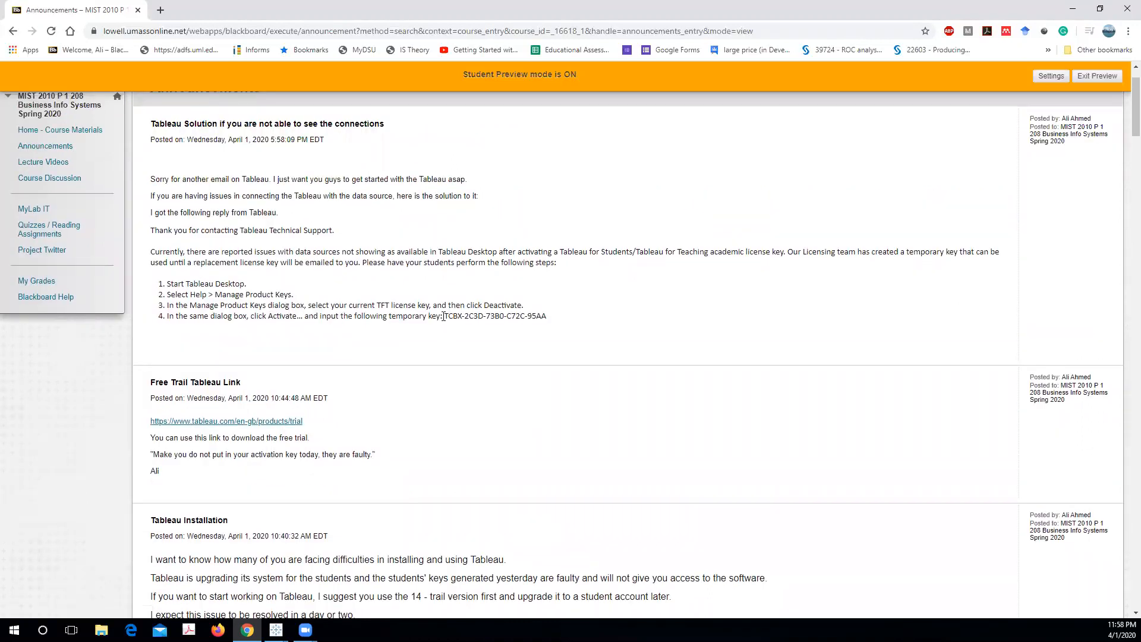
drag(446, 315, 547, 316)
click(449, 323)
drag(448, 317, 546, 317)
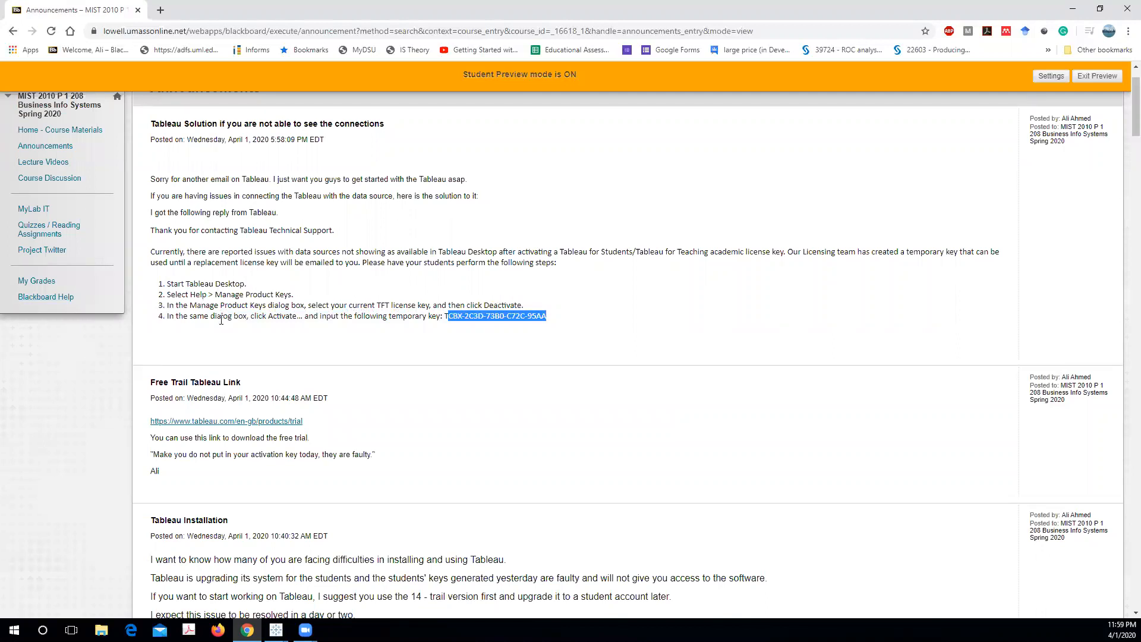
drag(445, 317, 548, 322)
- Open Outlook and look through the Tableau Community Forums emails about the Connect pane not showing anything
click(14, 630)
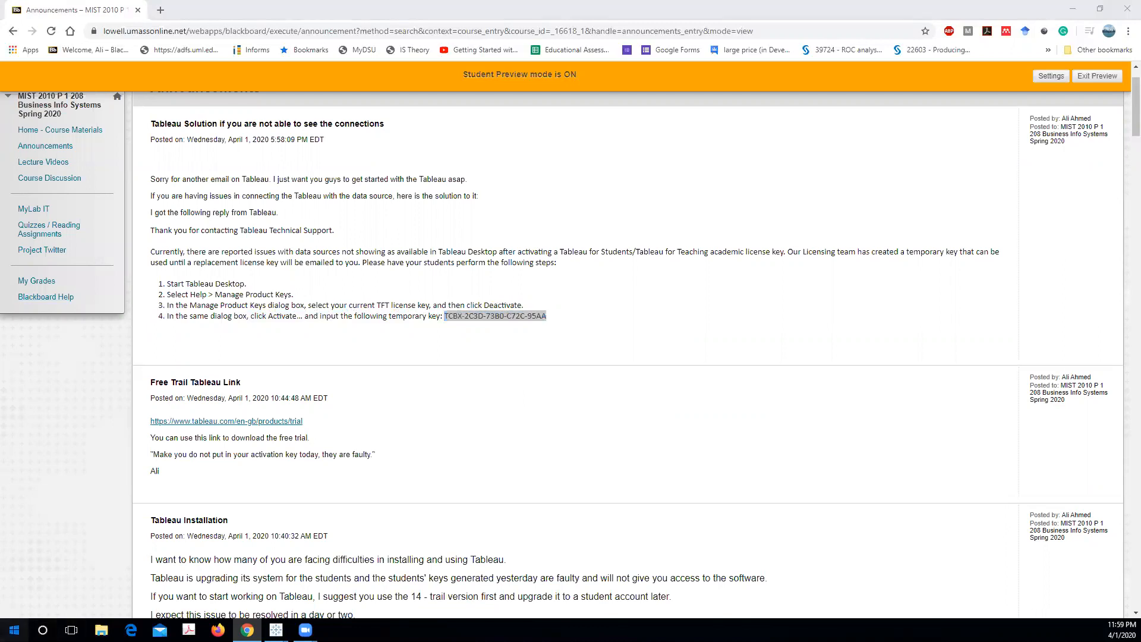
click(88, 436)
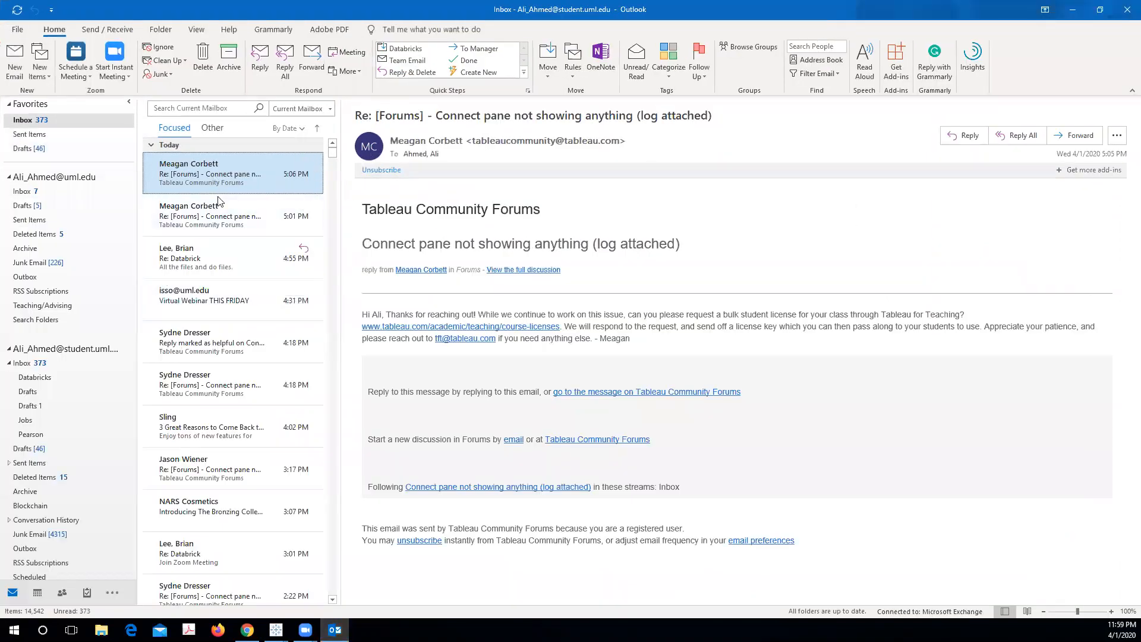
click(212, 218)
click(209, 343)
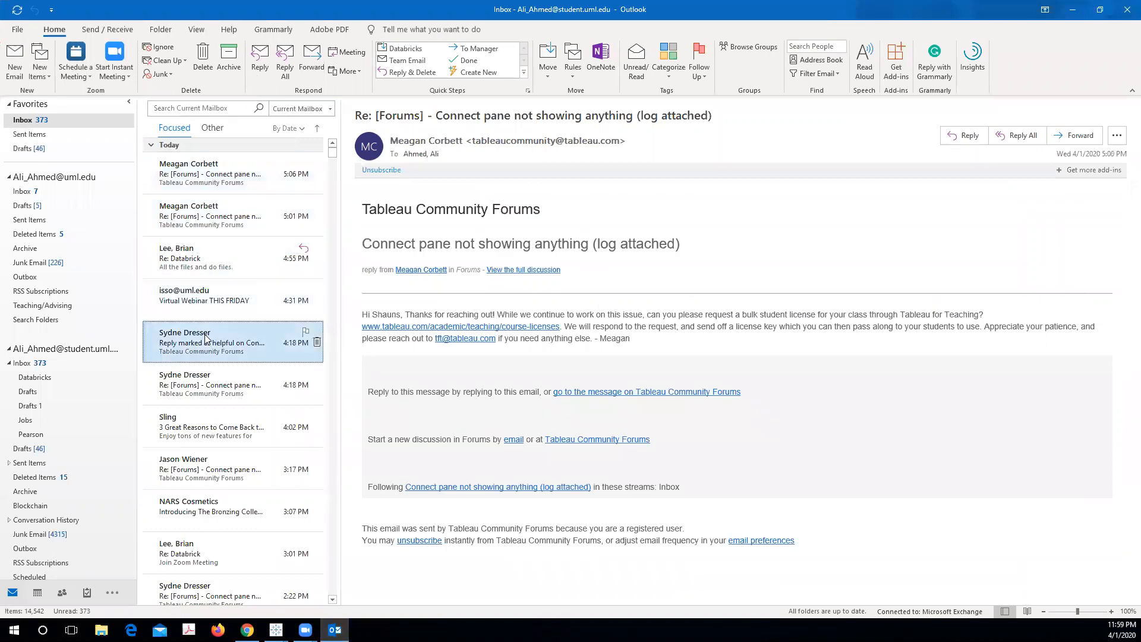
triple_click(369, 248)
click(211, 373)
scroll(256, 436, down, 1)
click(216, 371)
scroll(208, 466, down, 3)
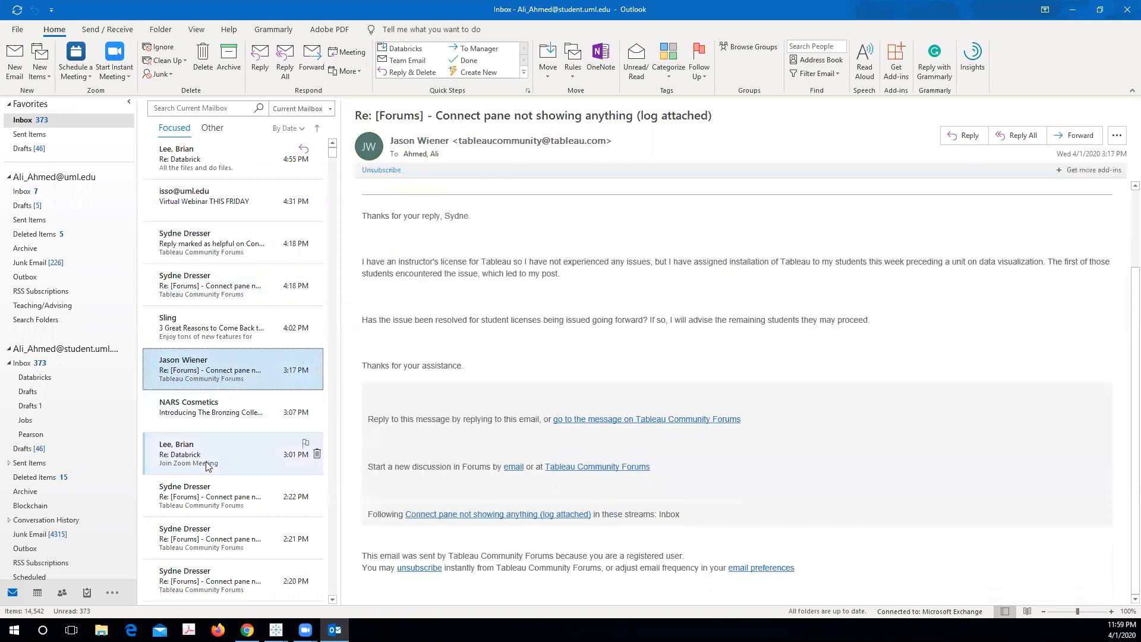
scroll(237, 463, down, 3)
click(226, 279)
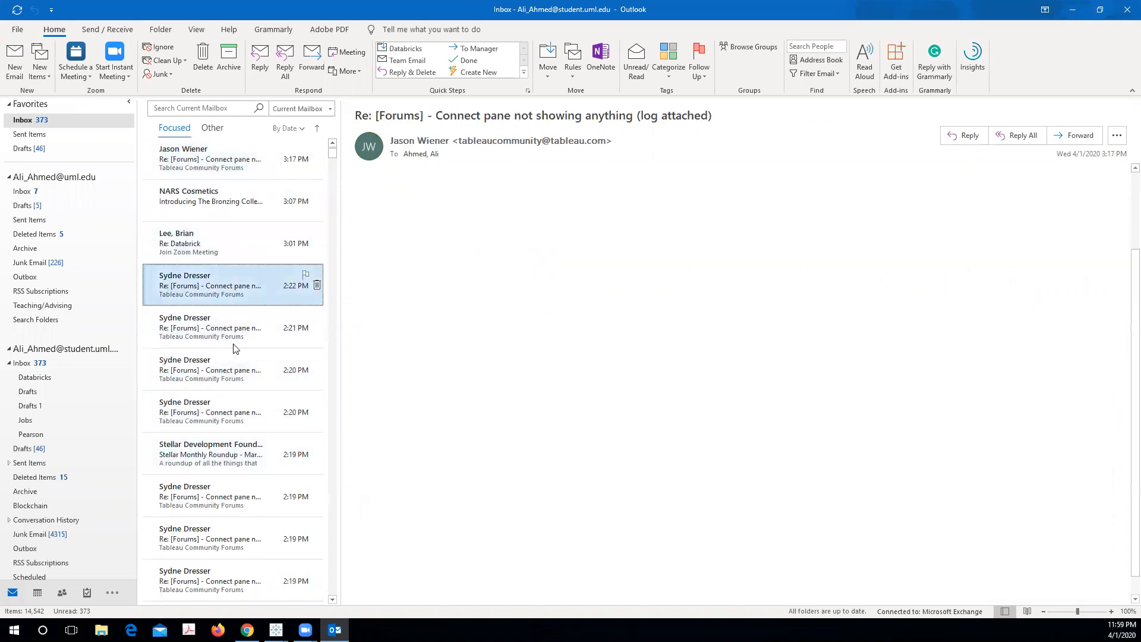
key(Down)
key(Down)
key(Down)
key(Down)
key(Down)
key(Down)
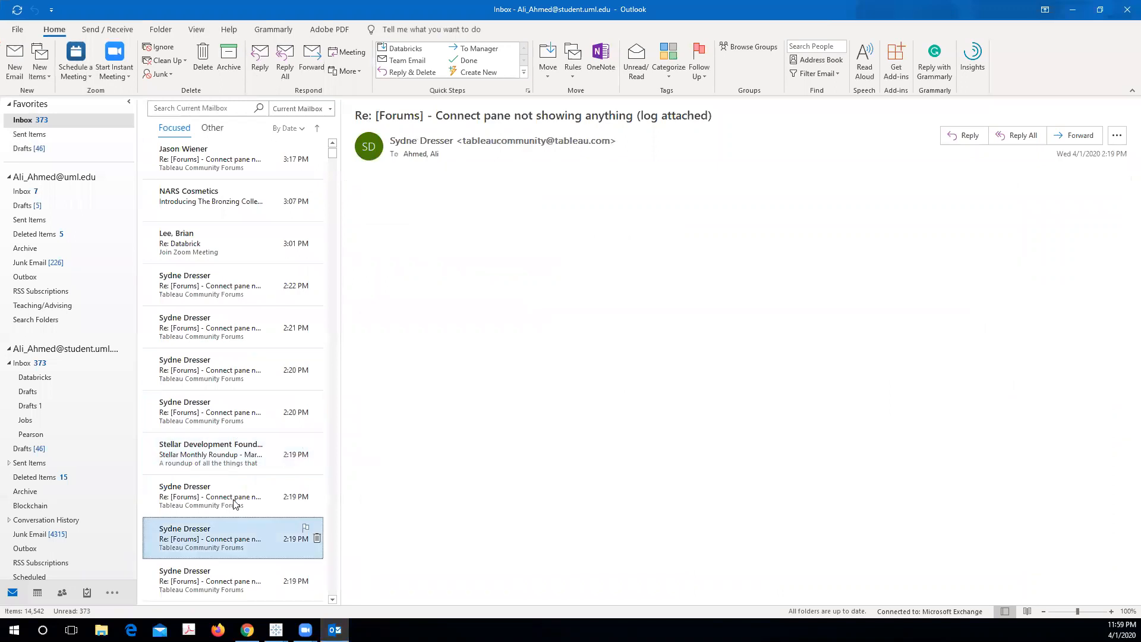
scroll(235, 504, down, 3)
click(223, 410)
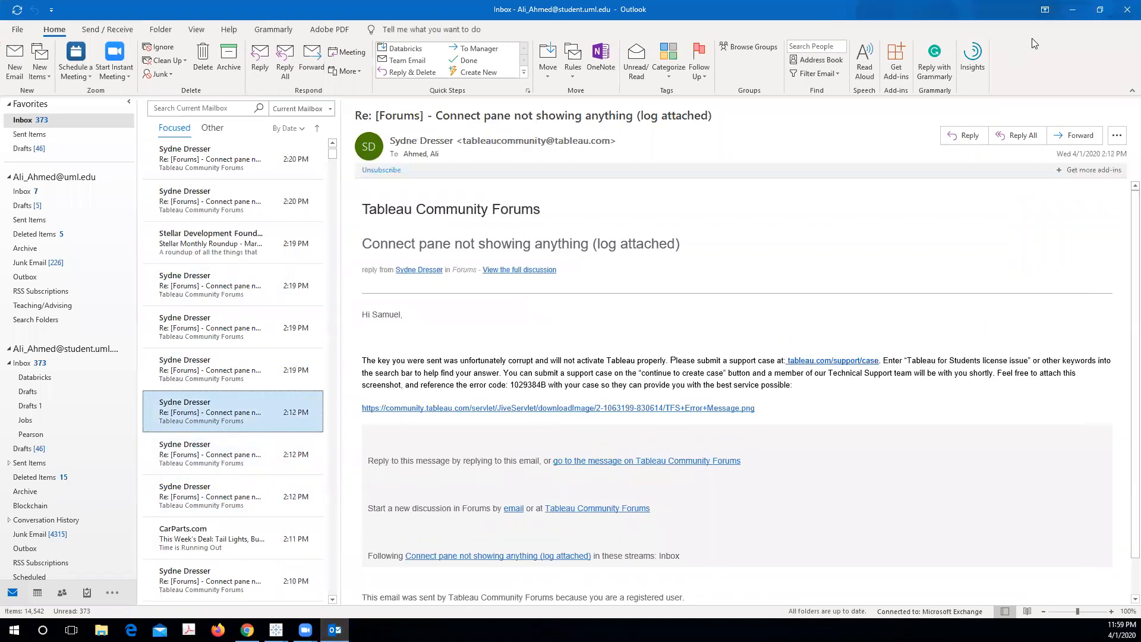
- Return to the Blackboard announcement and highlight the temporary product key in step 4 of the activation instructions again
click(1074, 16)
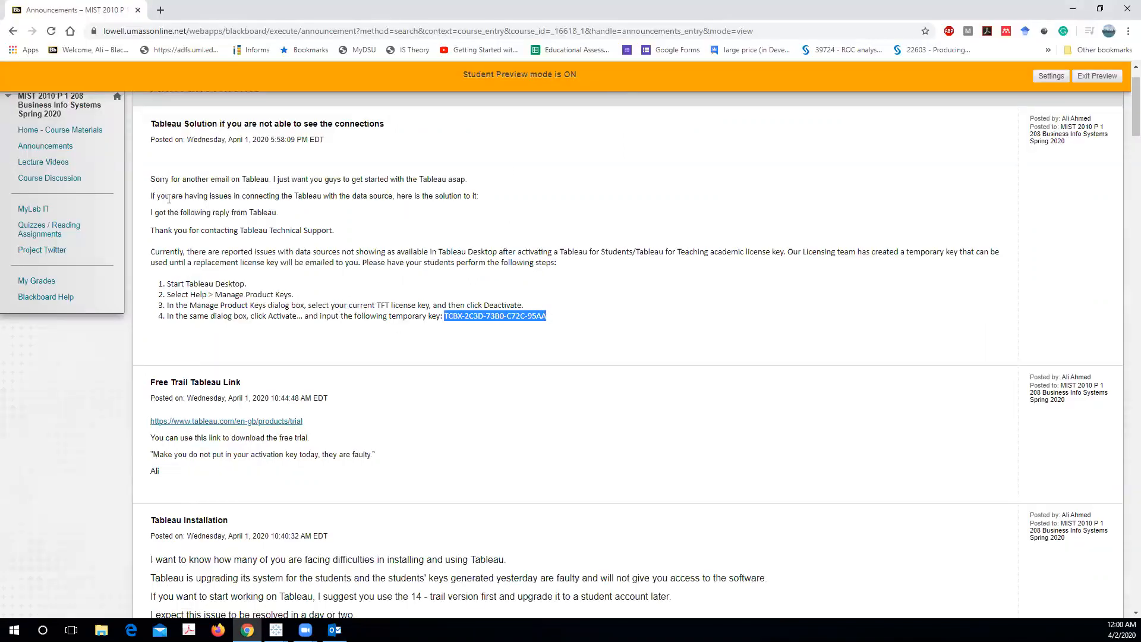
drag(448, 316, 542, 329)
click(460, 315)
drag(444, 315, 559, 321)
- Leave the browser and switch to the Tableau start page
click(1072, 9)
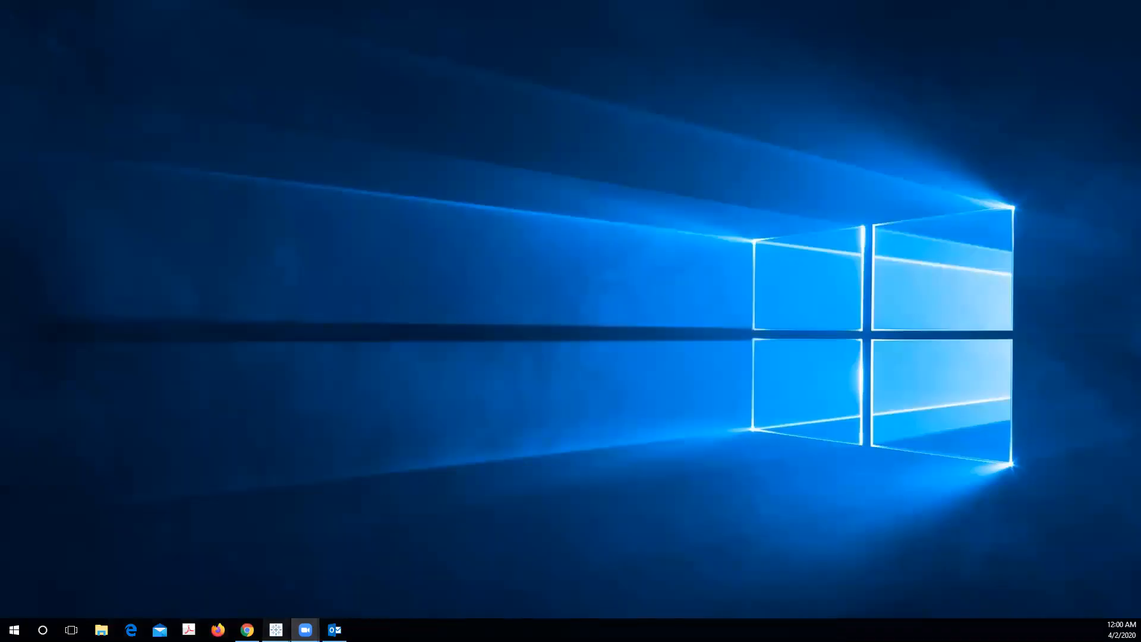
mouse_move(276, 630)
click(242, 585)
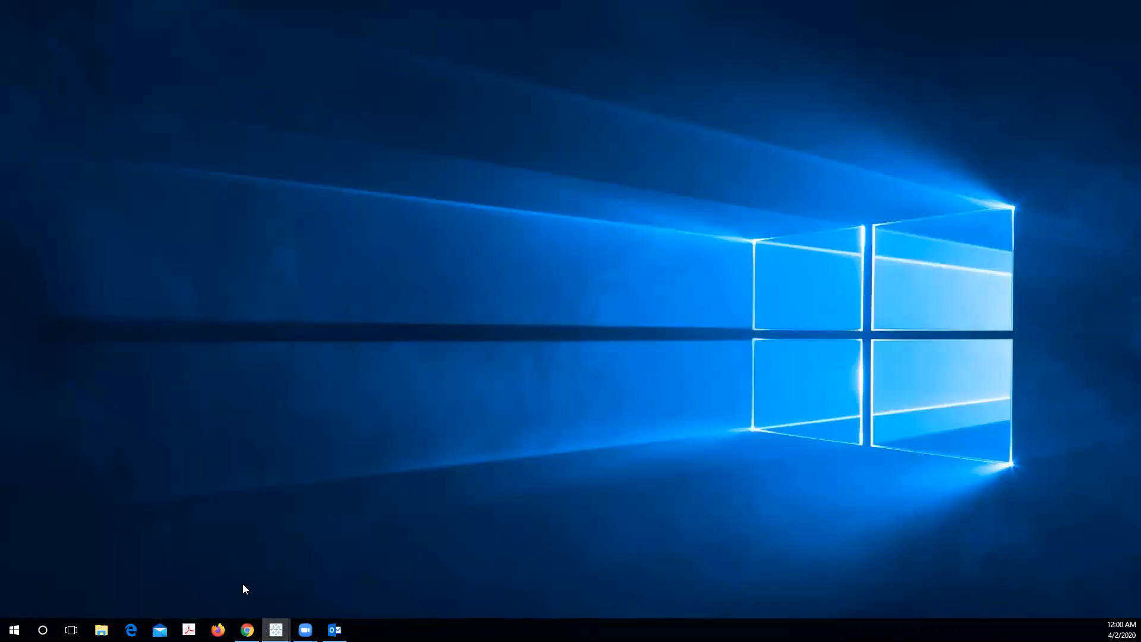
mouse_move(276, 629)
click(354, 586)
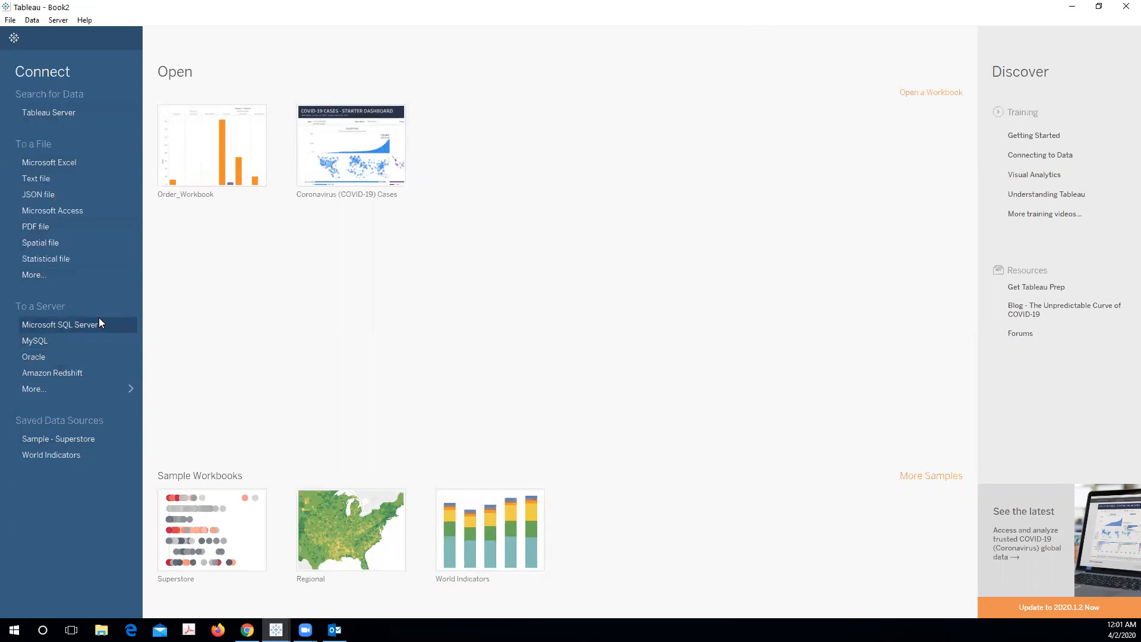
click(248, 630)
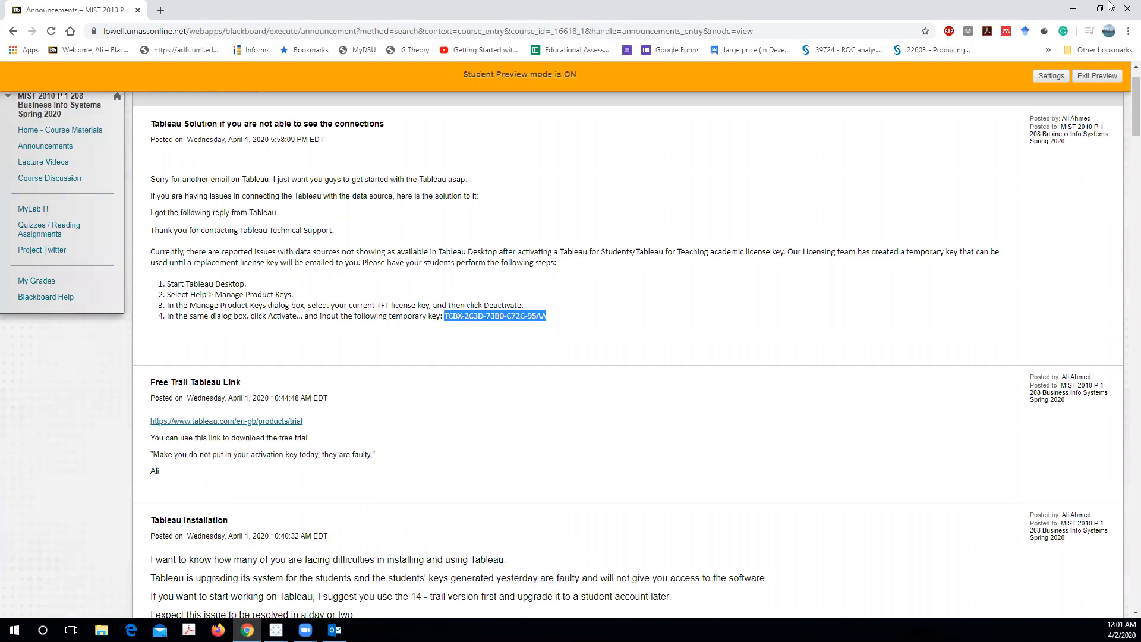
click(1073, 9)
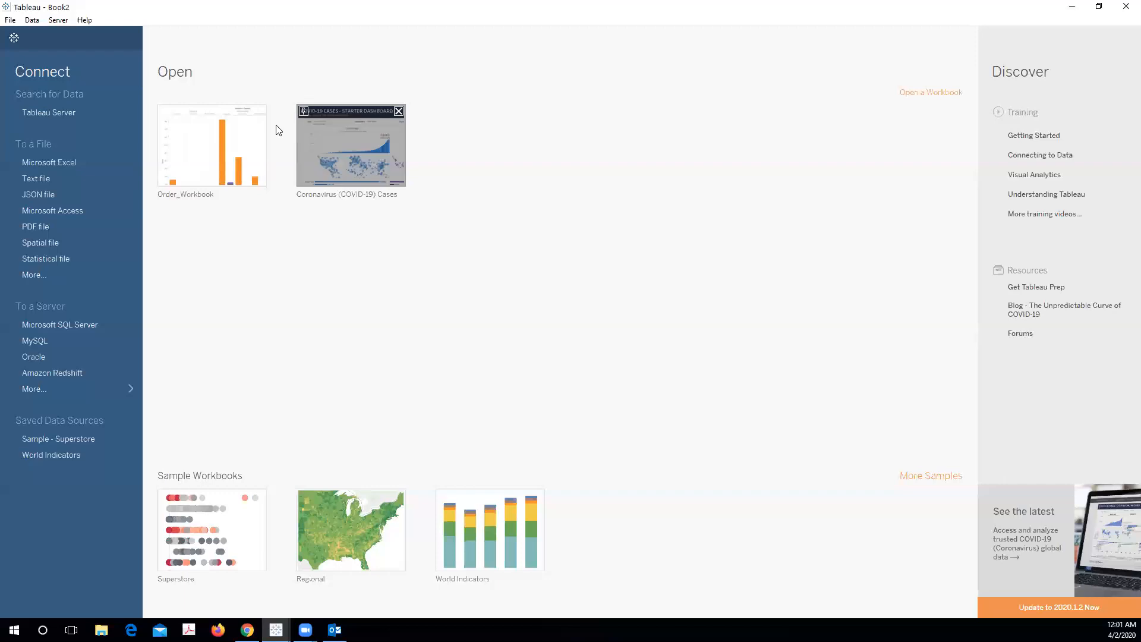
click(10, 19)
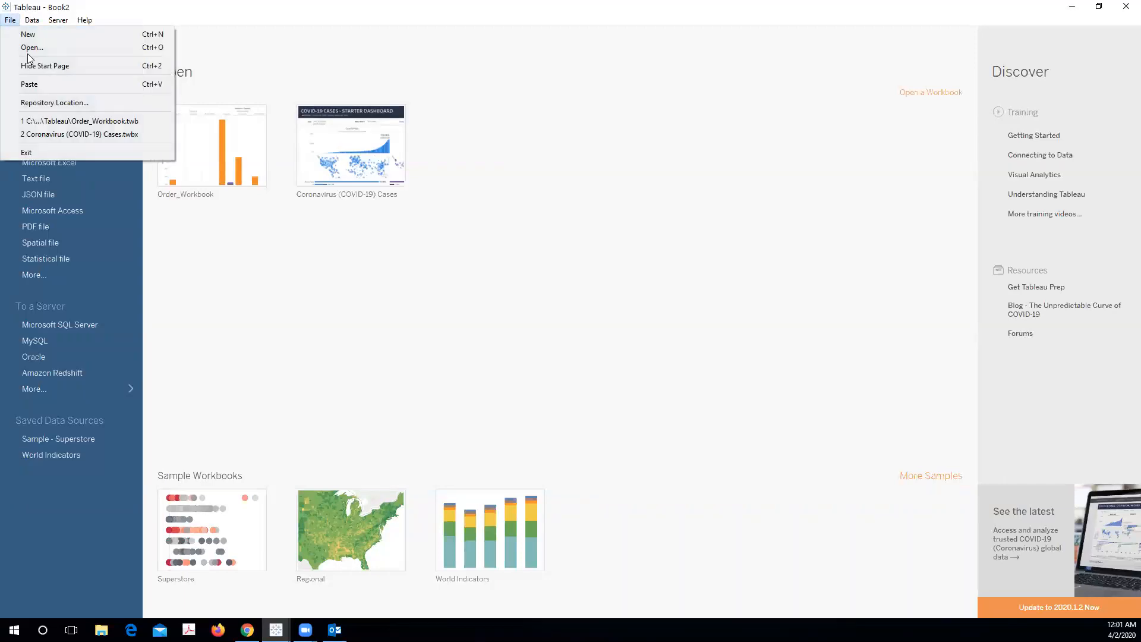
click(201, 369)
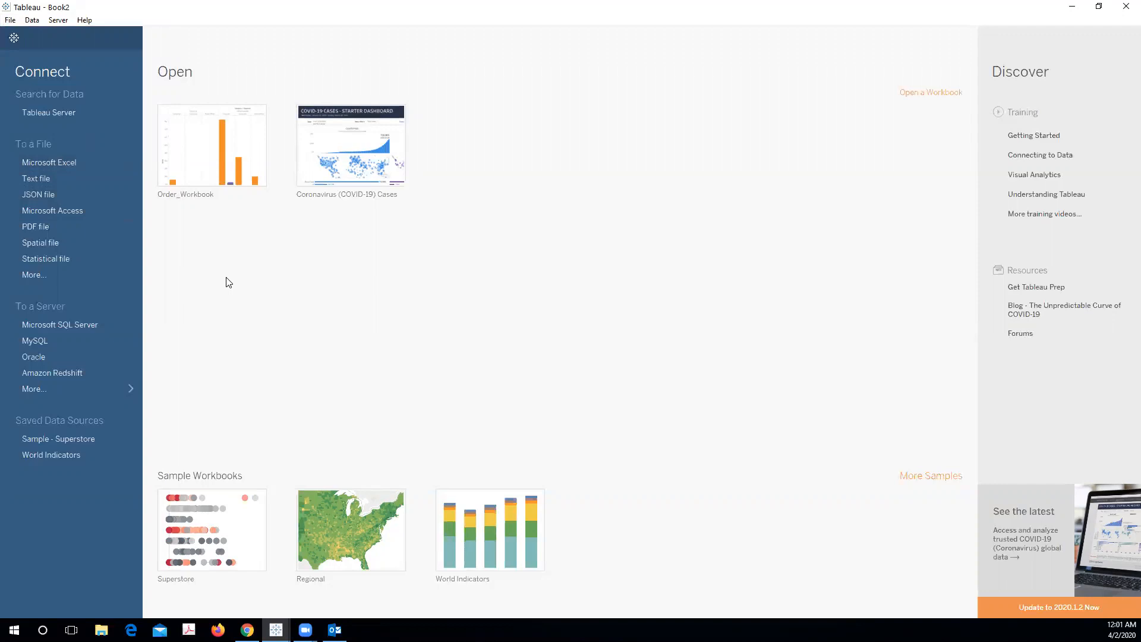
- Connect to the Excel workbook Global Superstore Orders 2016.xlsx and open a data view of its Orders sheet
click(57, 165)
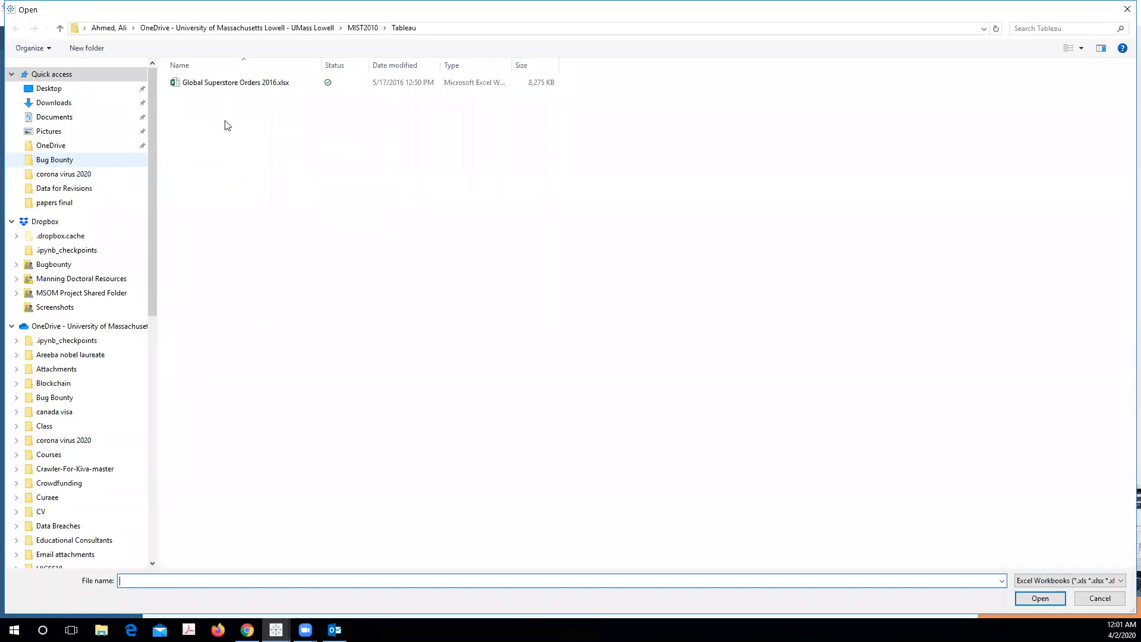
double_click(229, 85)
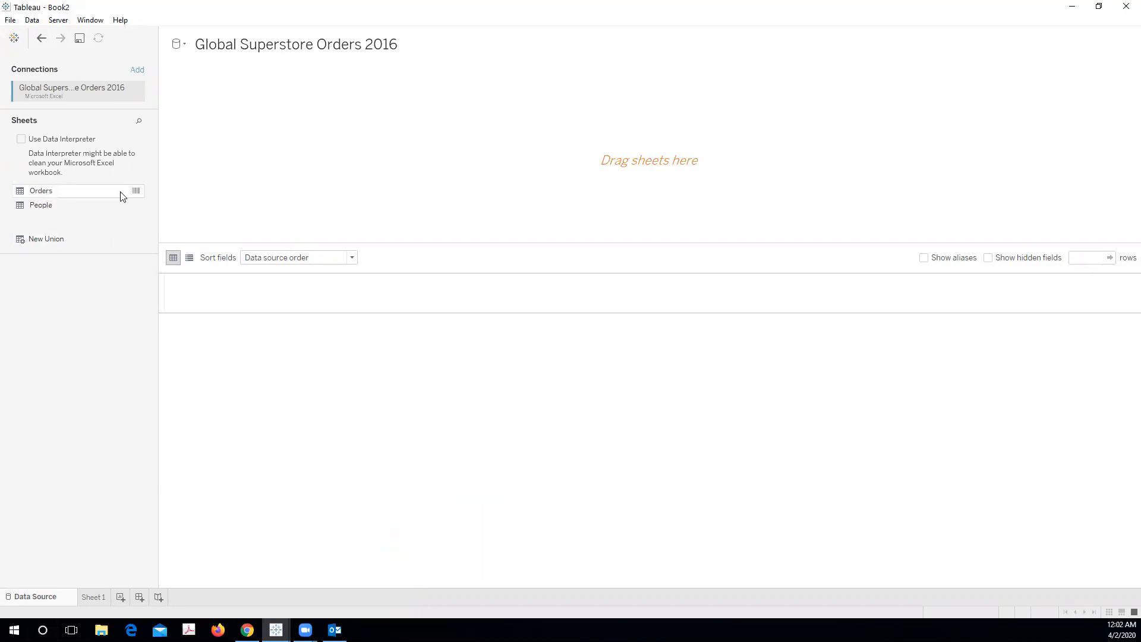
click(137, 191)
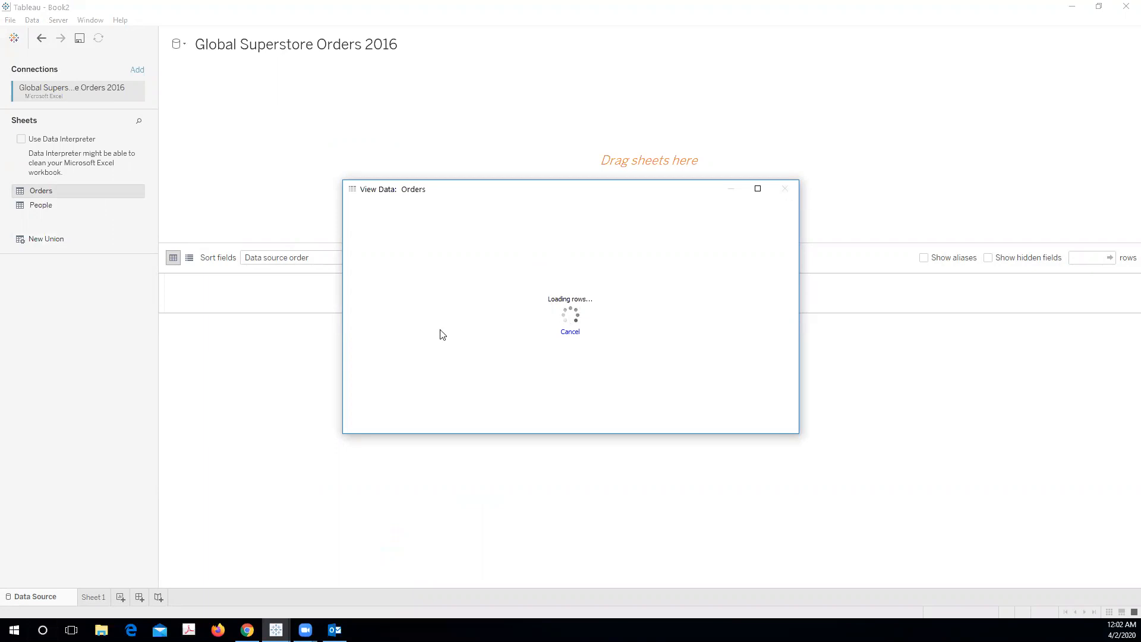
- Close the Orders data view, add the Orders sheet to the data source, and look through its rows and columns
click(570, 332)
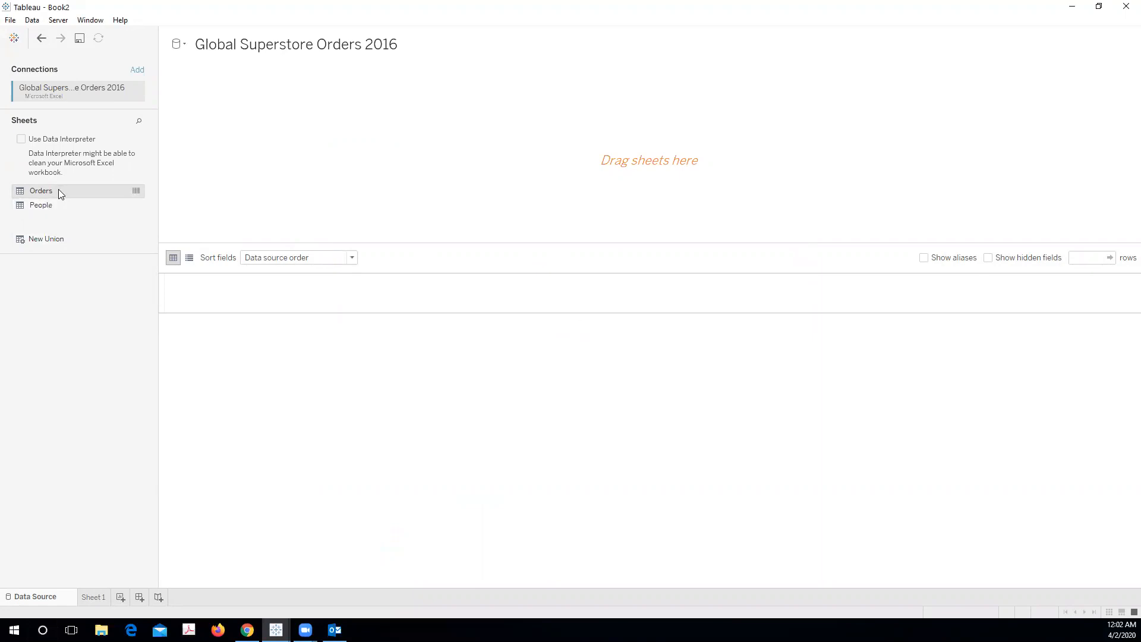
drag(59, 193, 308, 147)
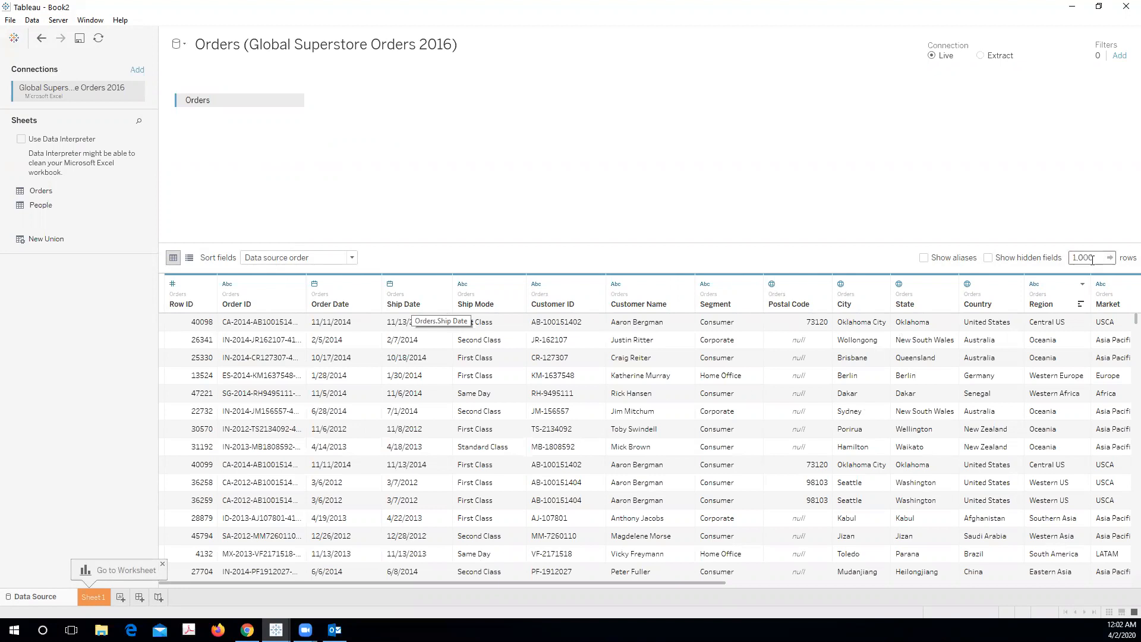
scroll(1126, 327, down, 15)
scroll(1124, 535, down, 10)
drag(1125, 580, 1125, 318)
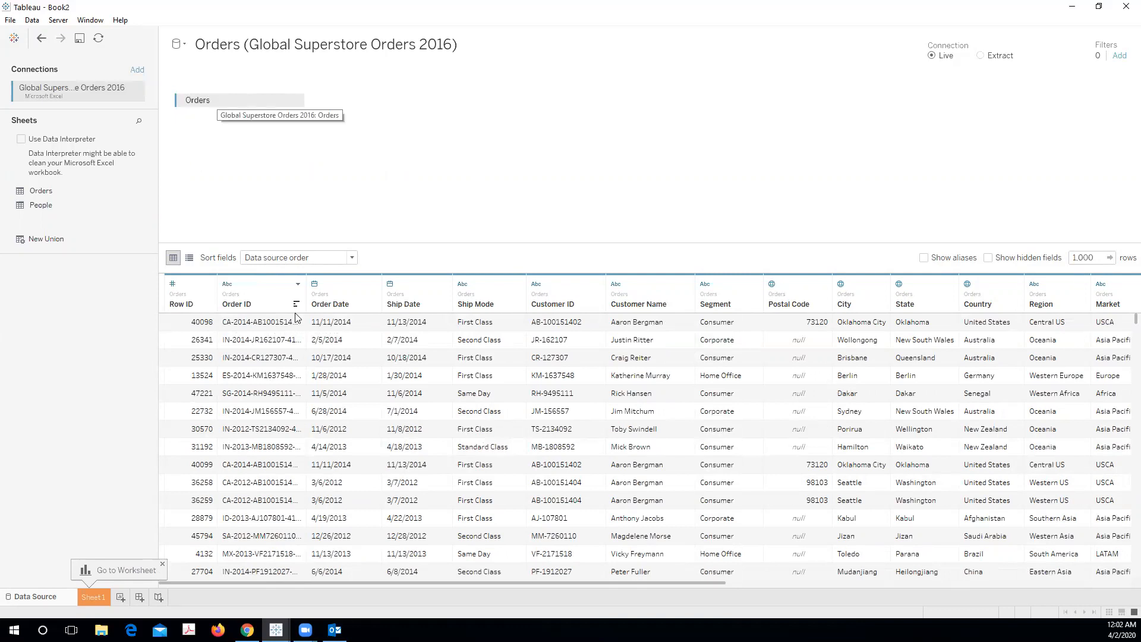
drag(284, 583, 245, 590)
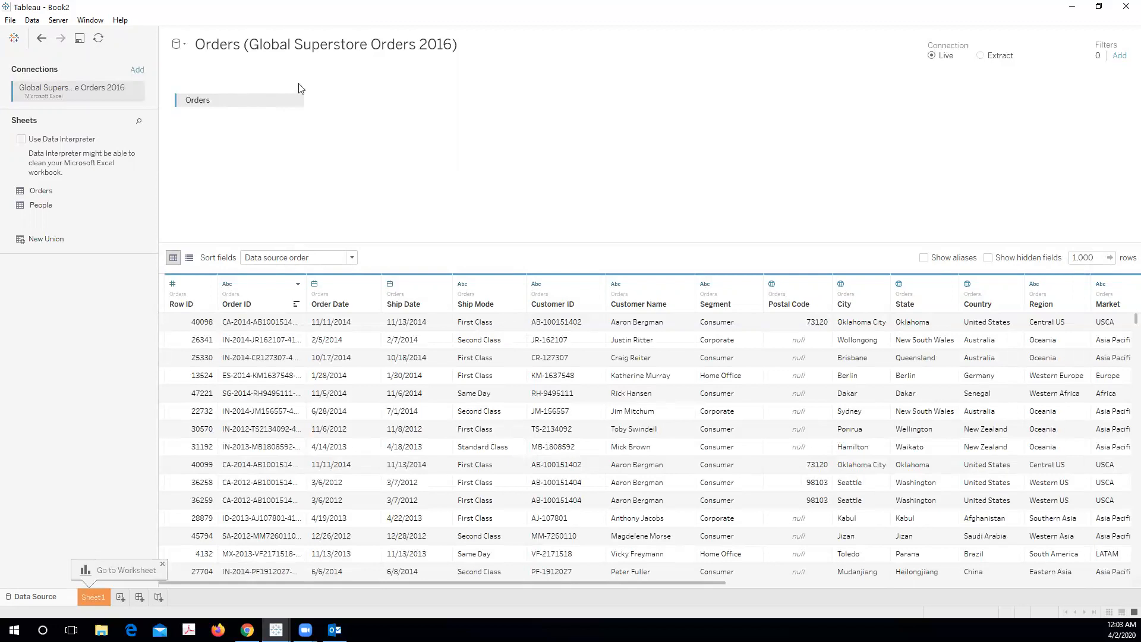
- Add a second connection to the text file Global Superstore Returns 2016.csv so it joins with Orders
click(138, 71)
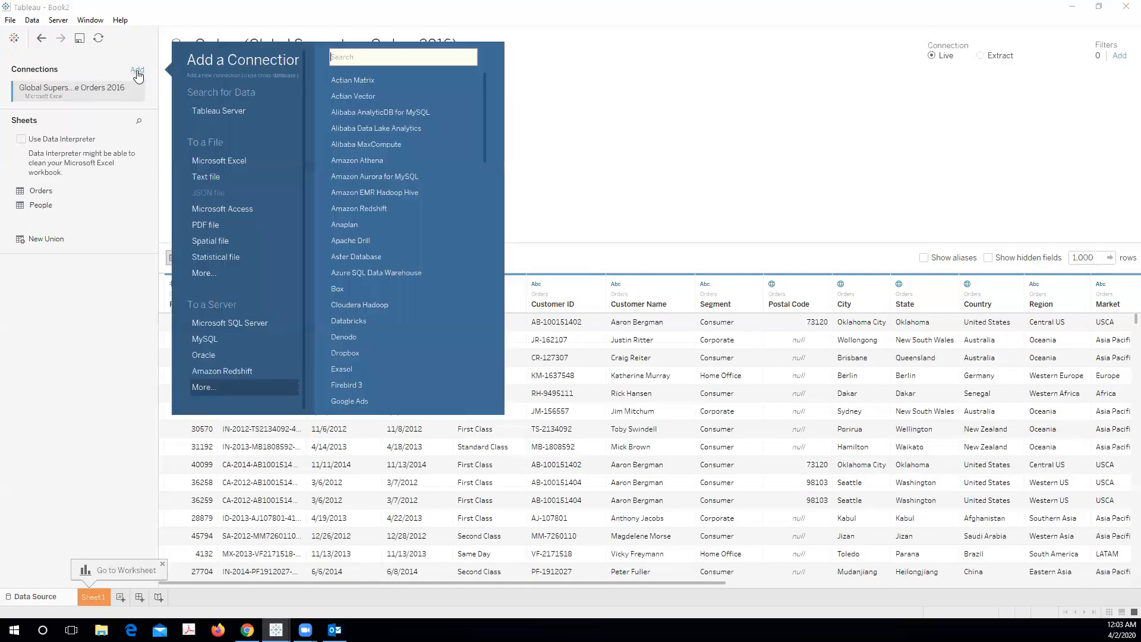
click(222, 179)
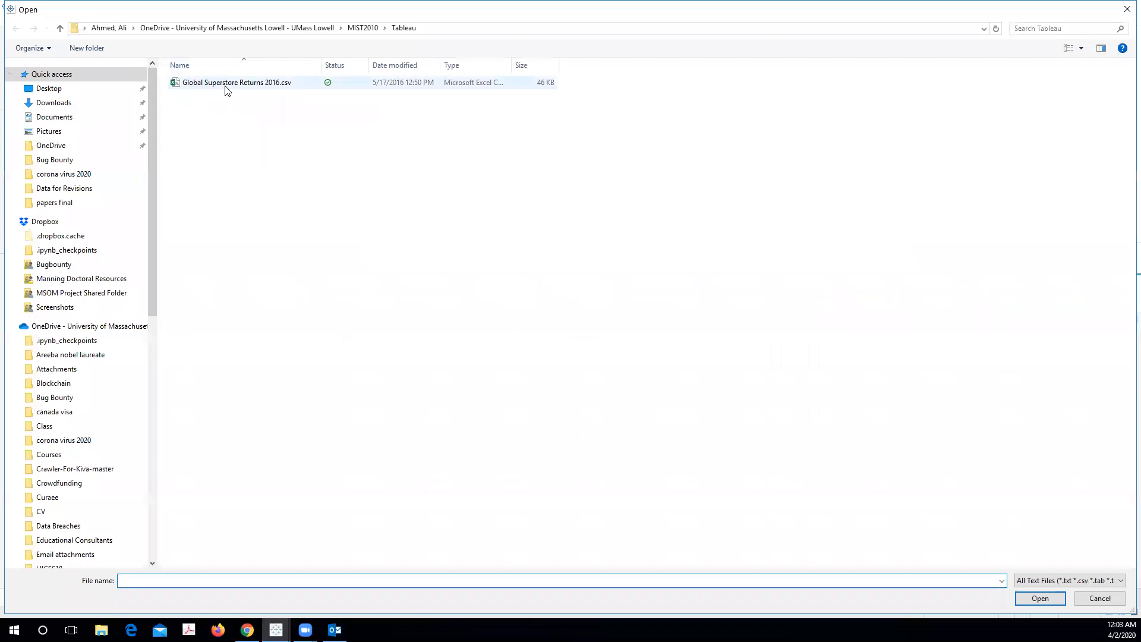
click(238, 84)
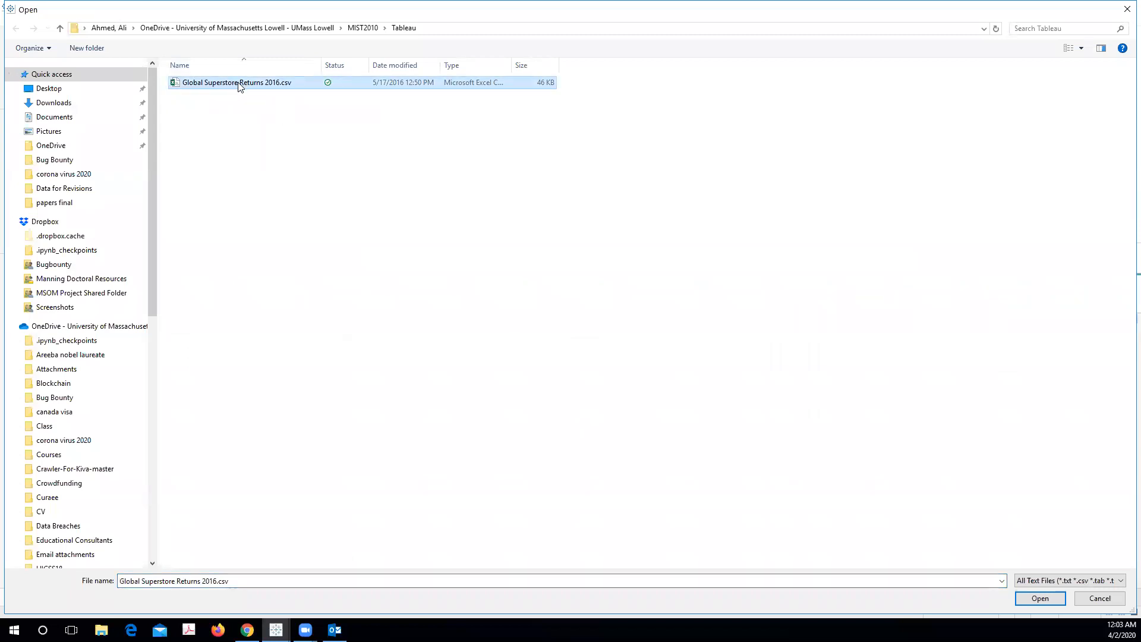
double_click(238, 83)
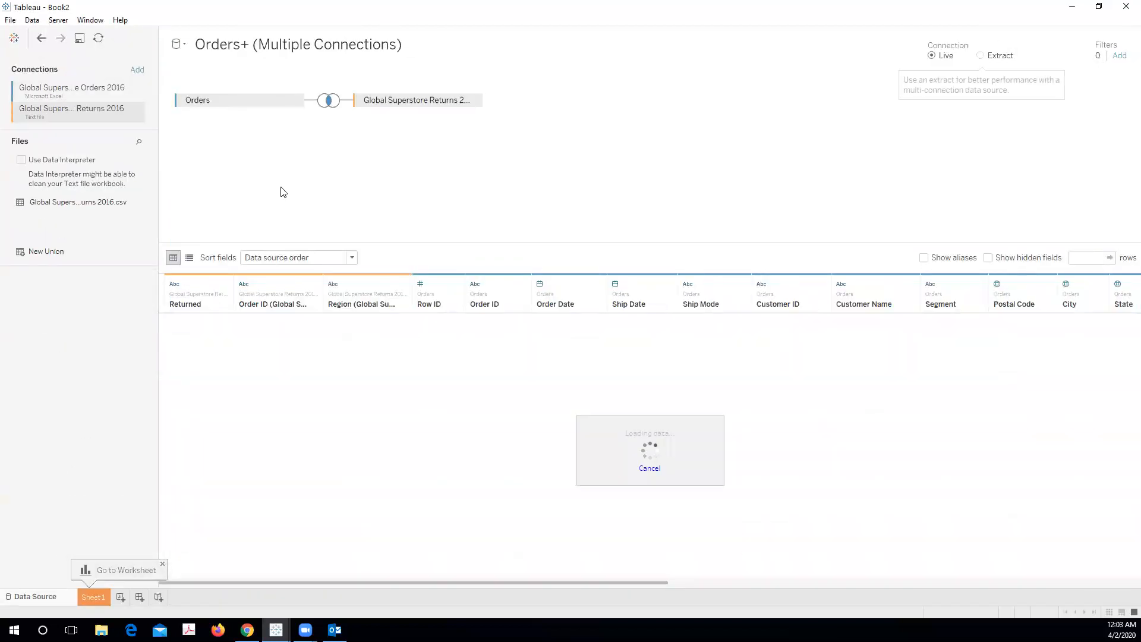
- Open the join between Orders and Returns, view the Returns file's data, and compare the Order ID values of both tables
click(330, 102)
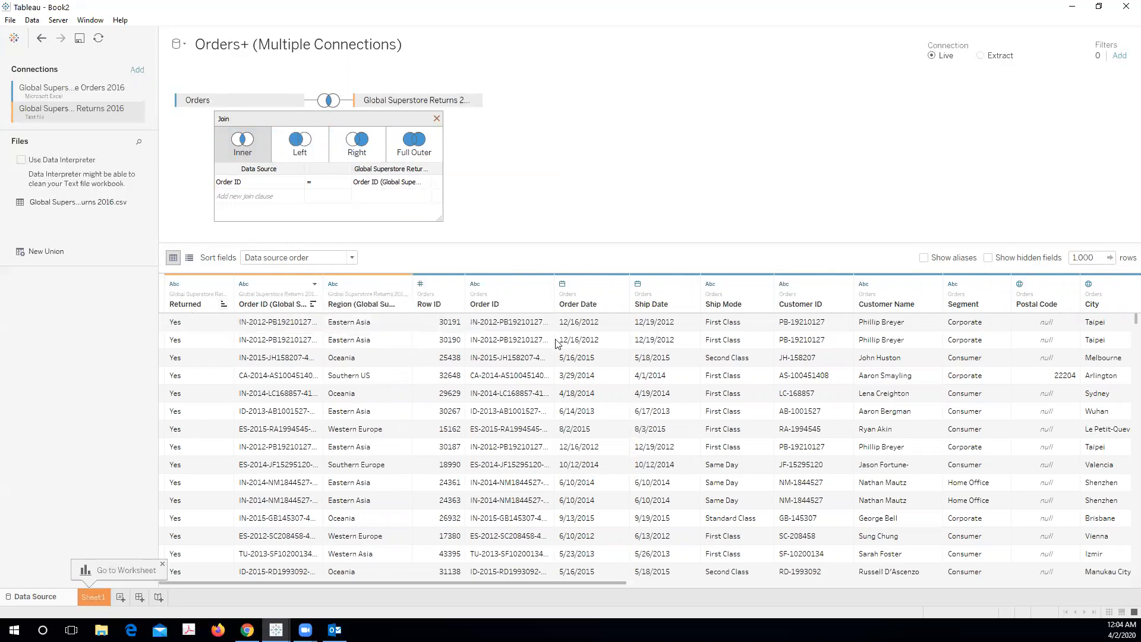
click(508, 323)
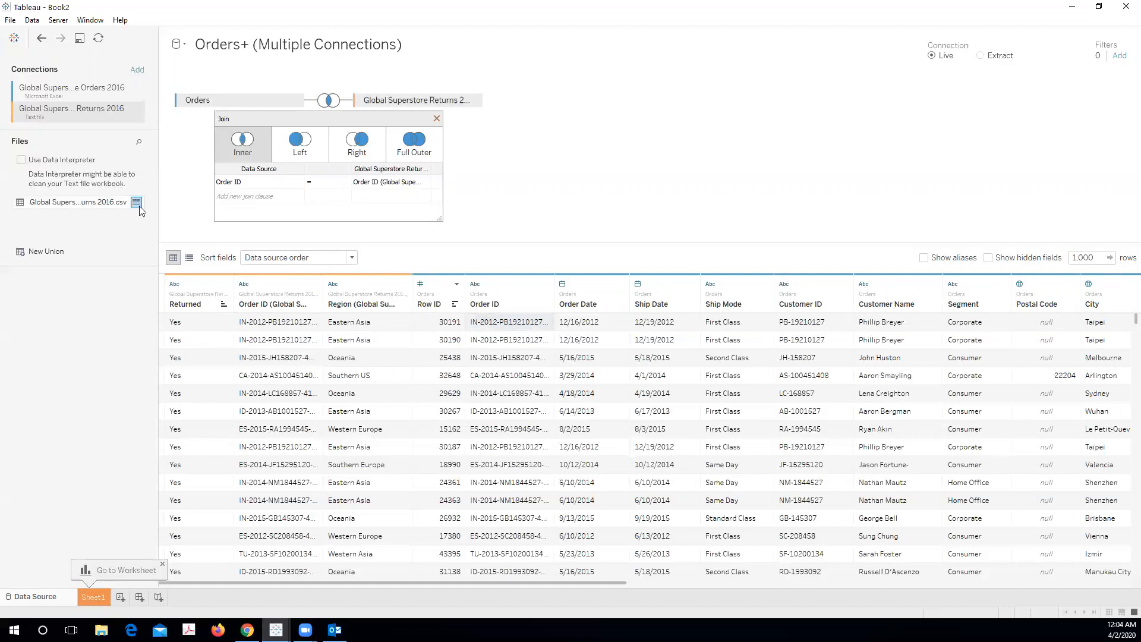
click(136, 202)
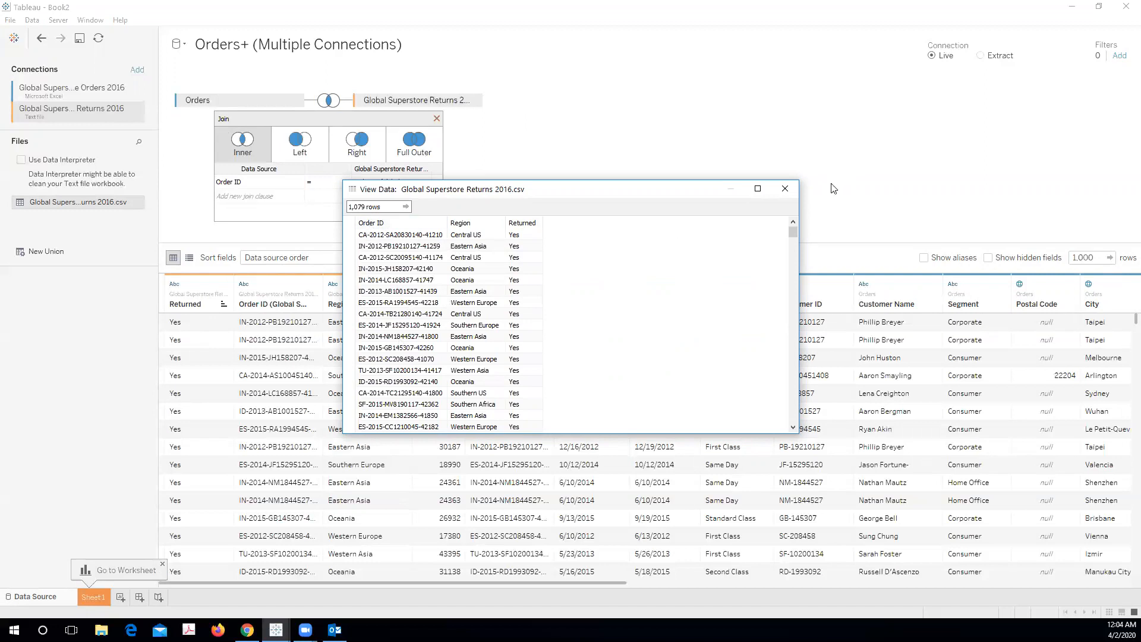
key(Escape)
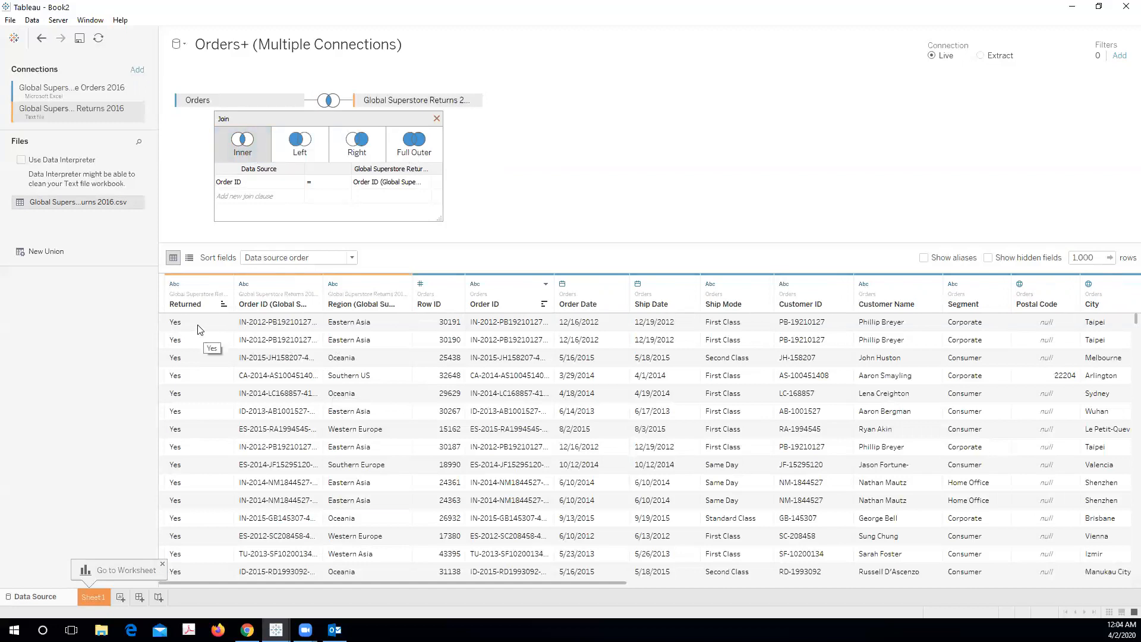
click(270, 324)
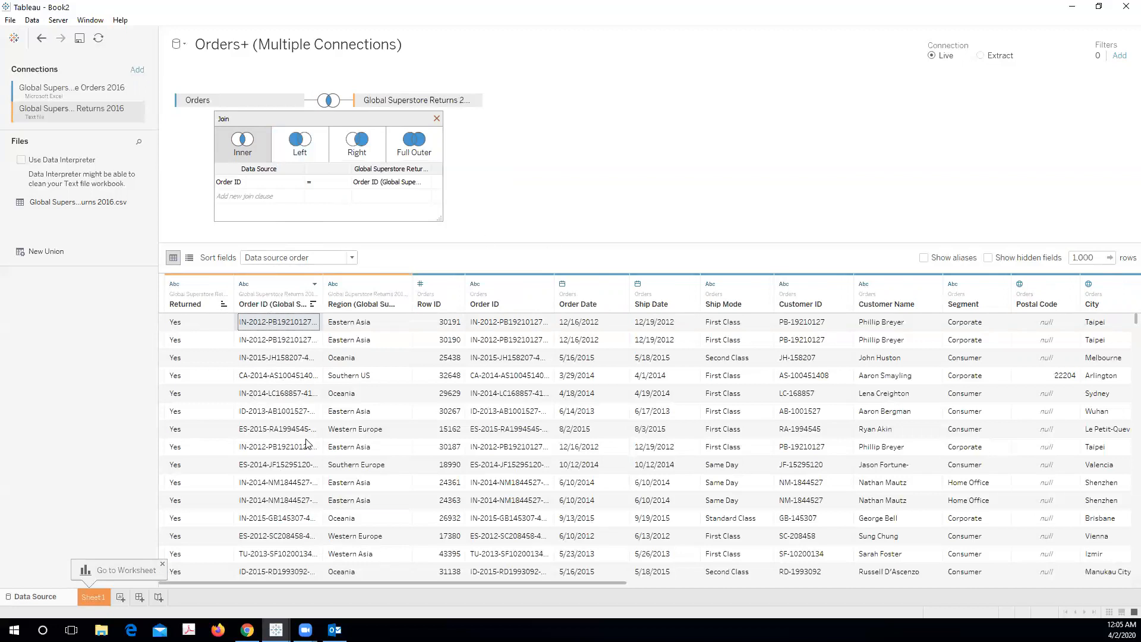
- Change the join between Orders and Returns to a left join and check its rows by sorting on the Returned column
click(300, 153)
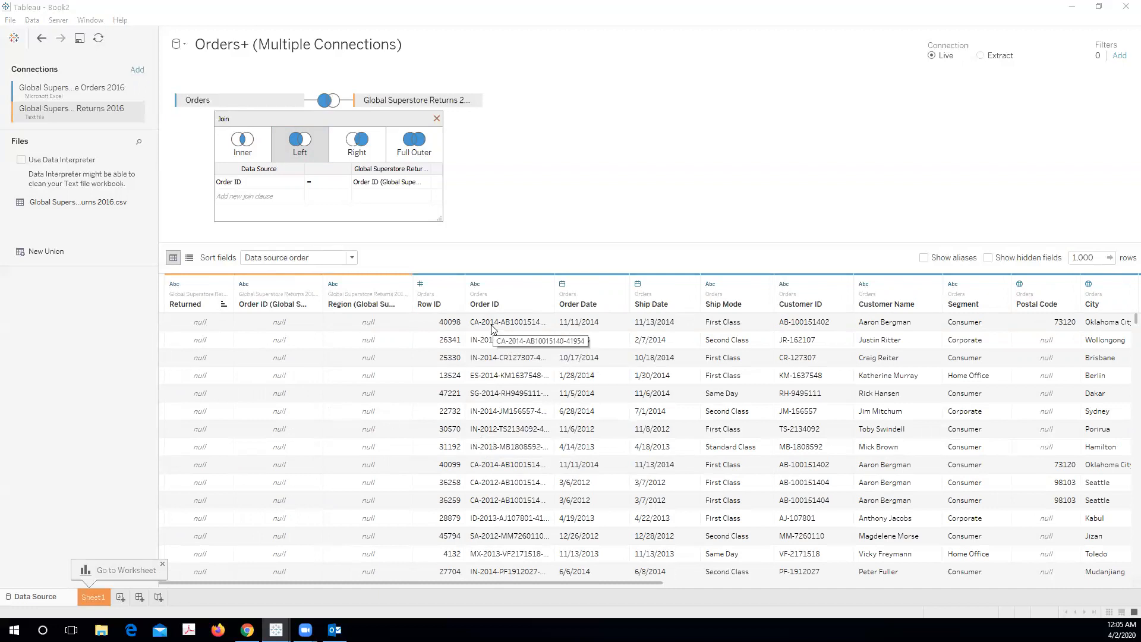
click(475, 326)
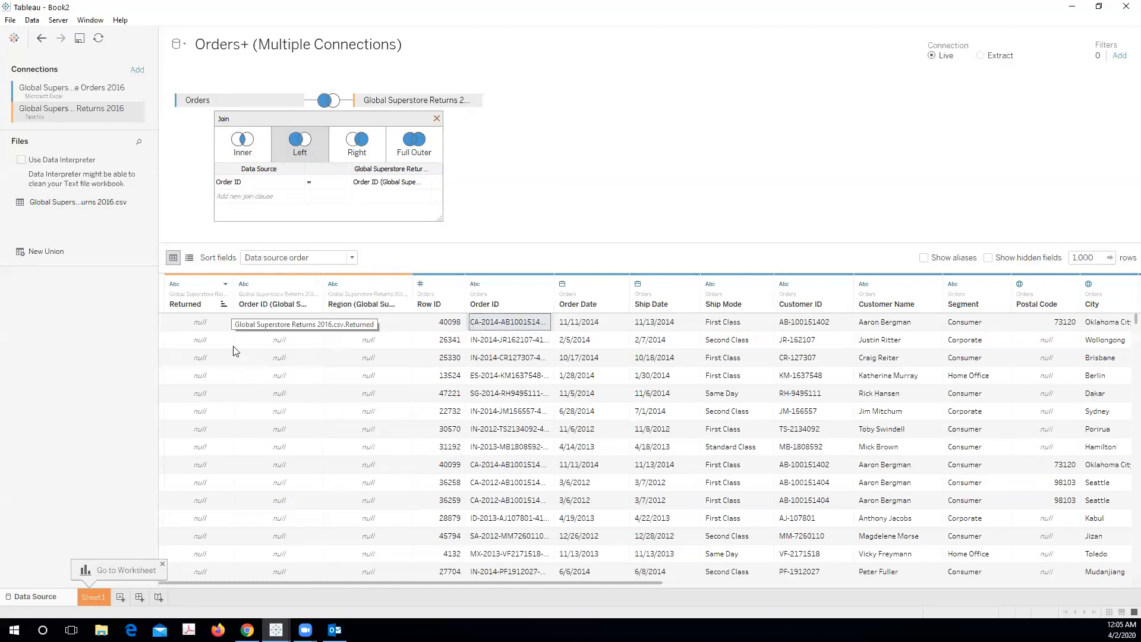
click(223, 306)
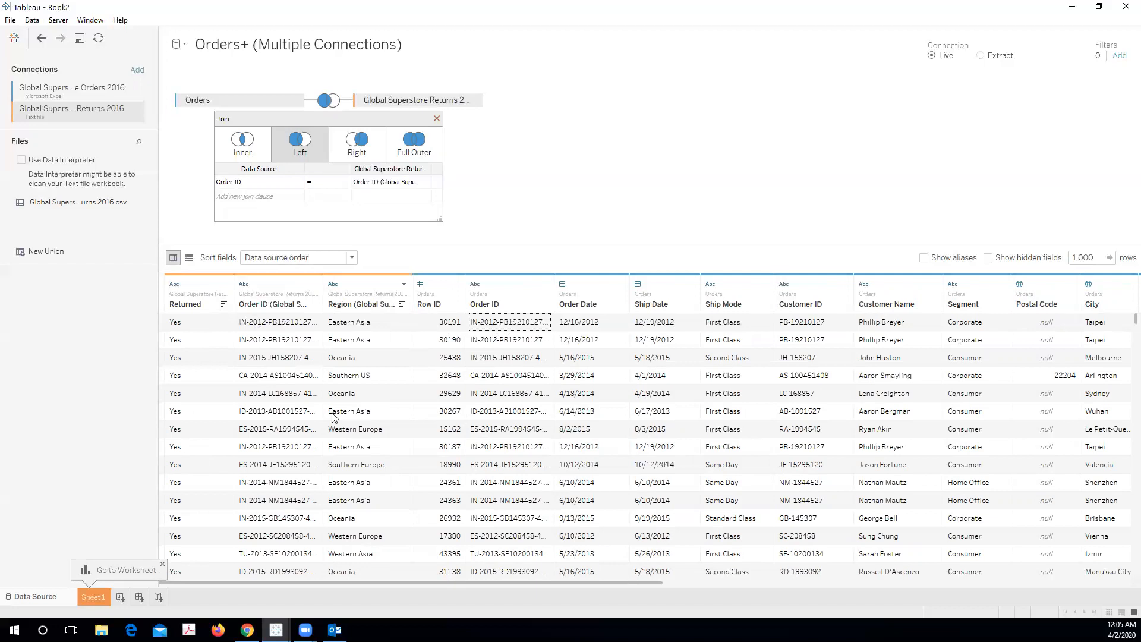
click(224, 305)
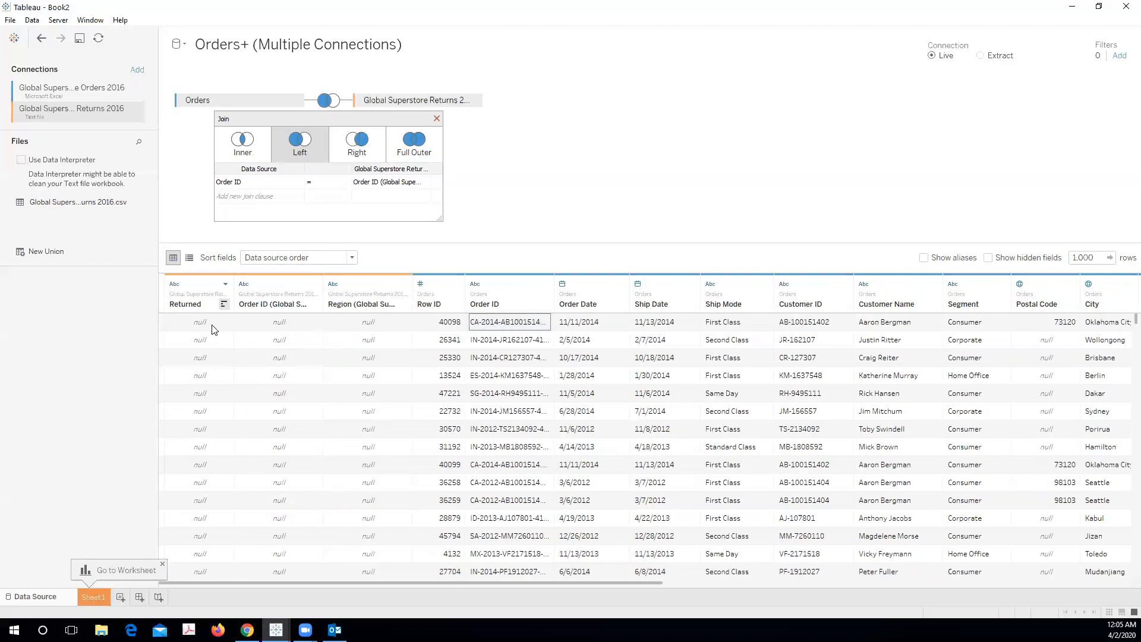
- Edit the aliases of the Returned field so that Null values are shown as No
click(225, 284)
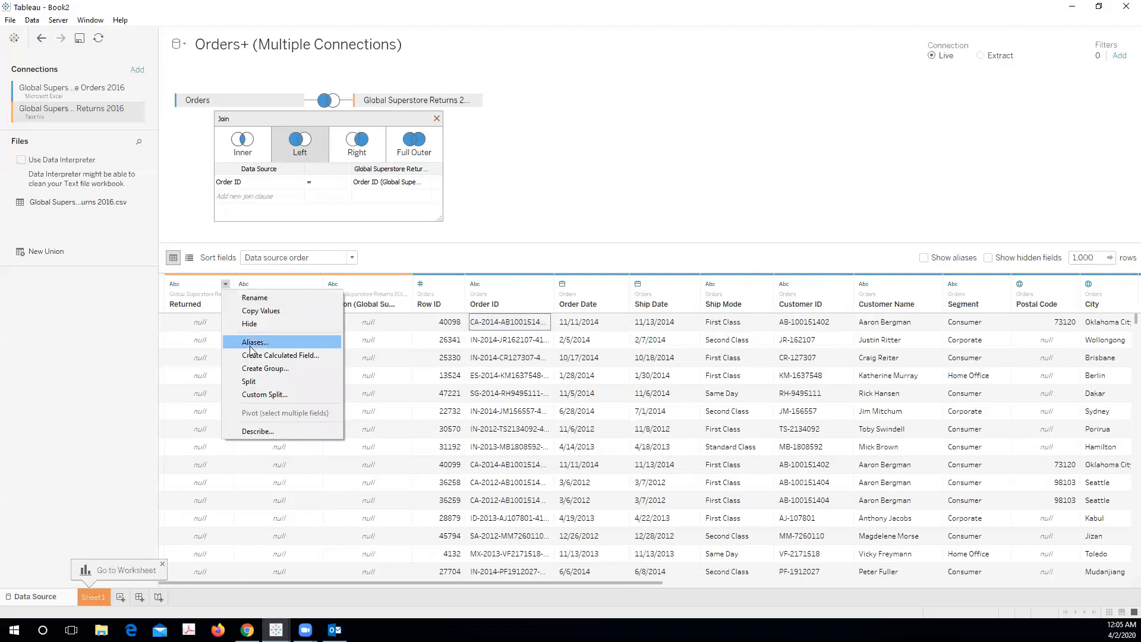
click(215, 324)
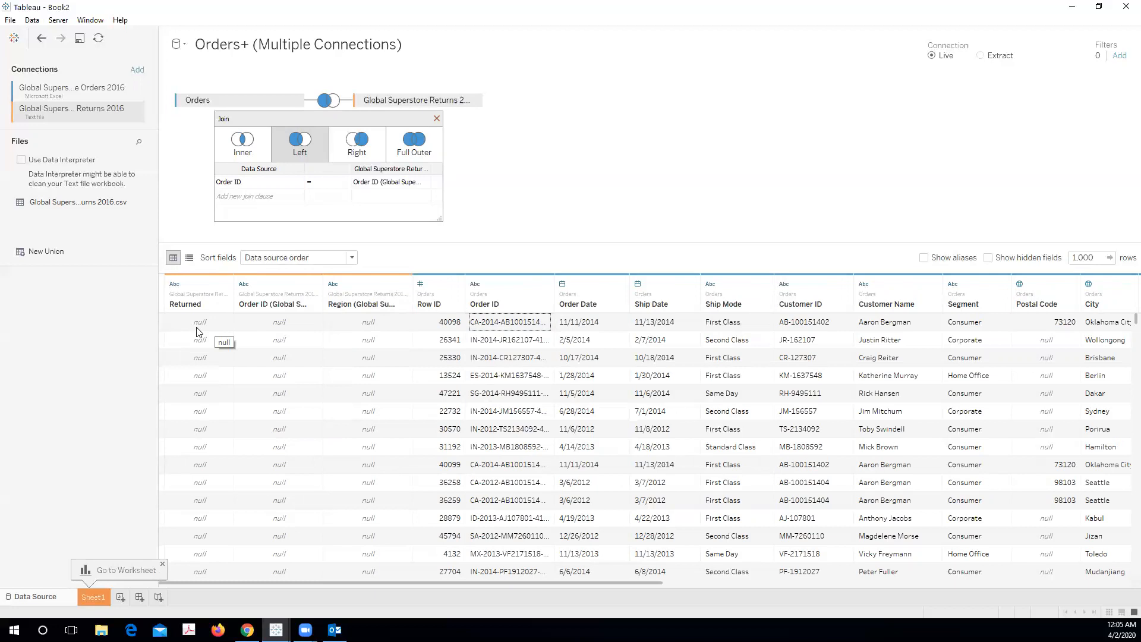
click(226, 284)
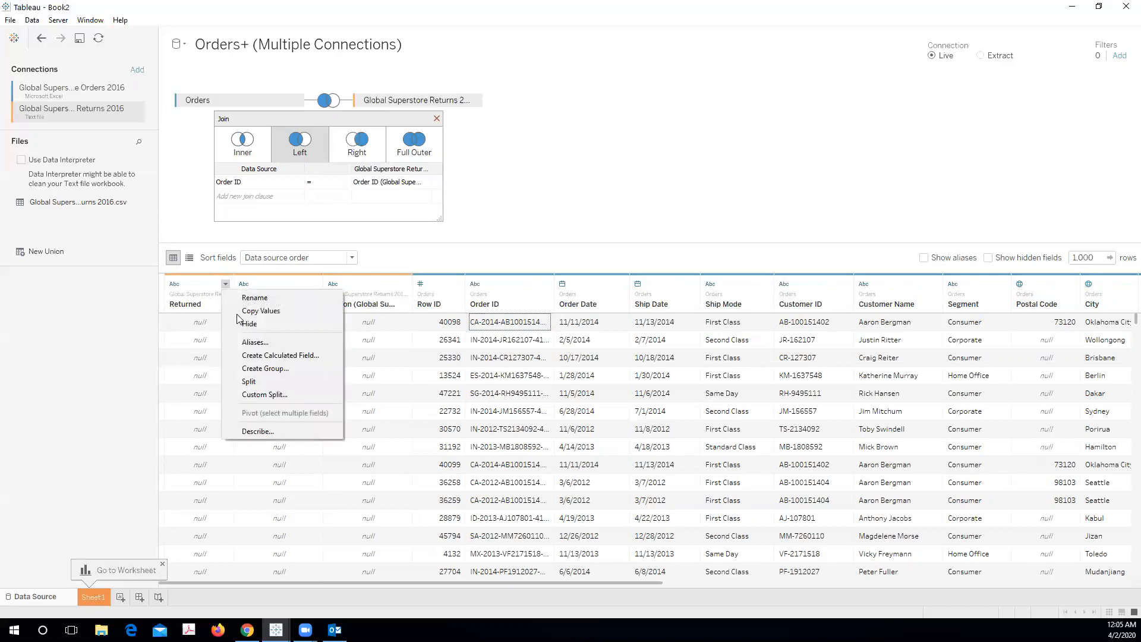
click(257, 342)
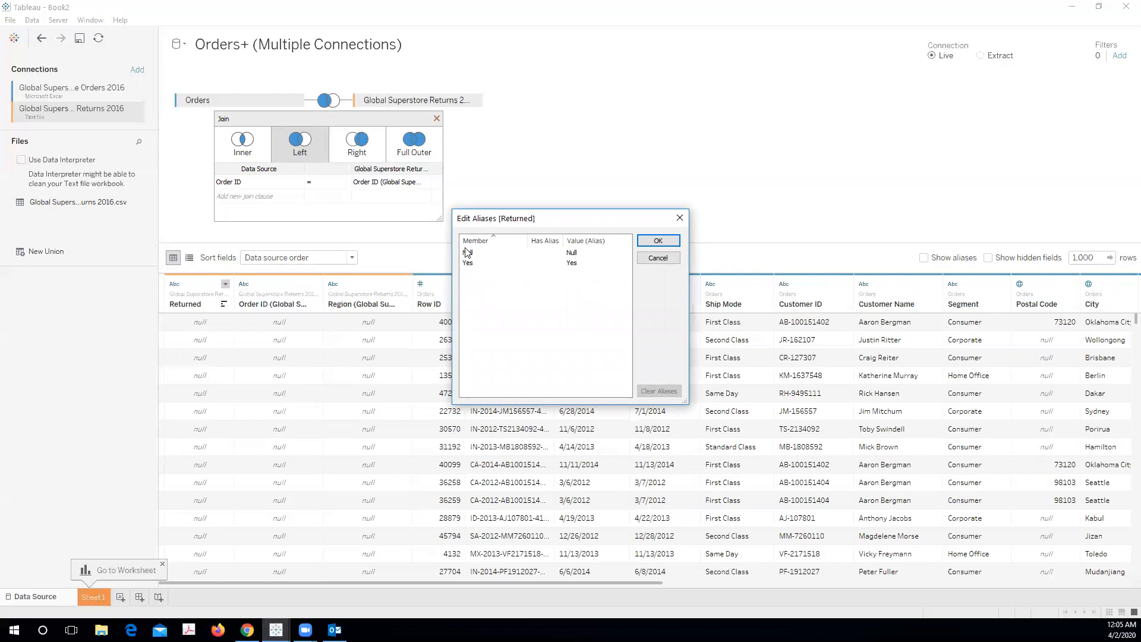
click(581, 254)
click(585, 253)
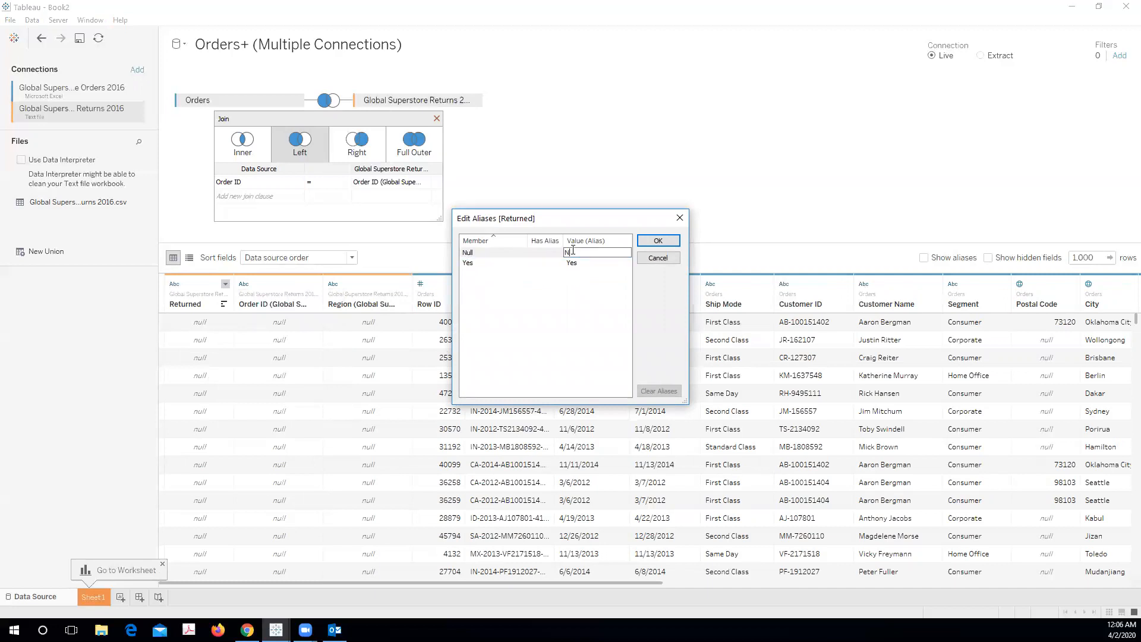
click(658, 241)
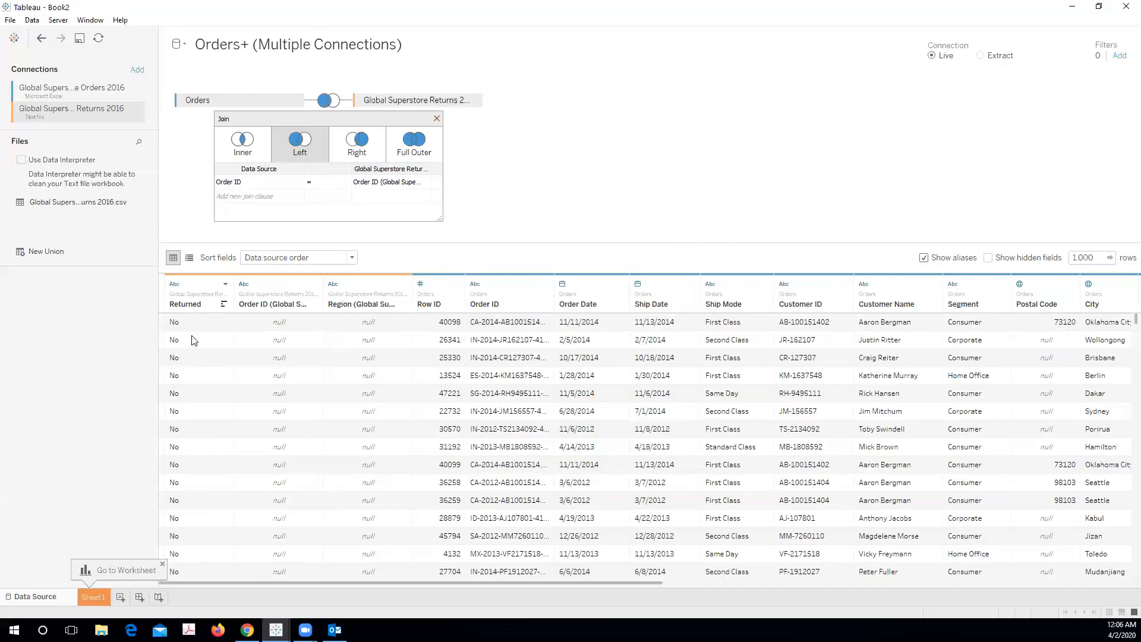
- Examine the joined rows by sorting on Returned and on the Returns file's Region, and look across the other columns
click(224, 305)
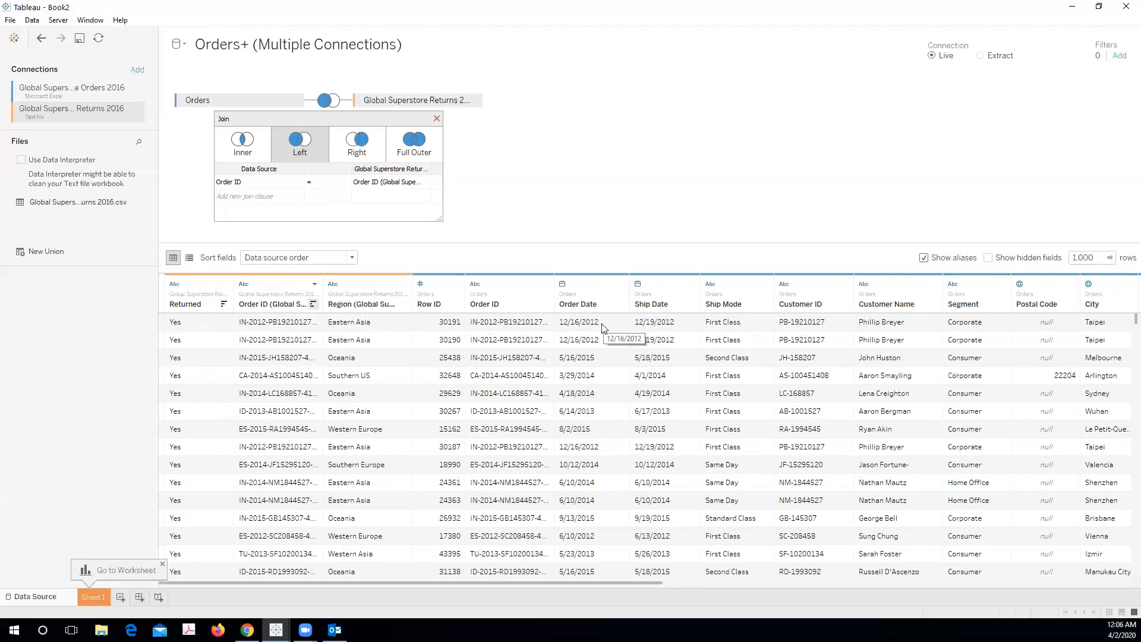
click(402, 306)
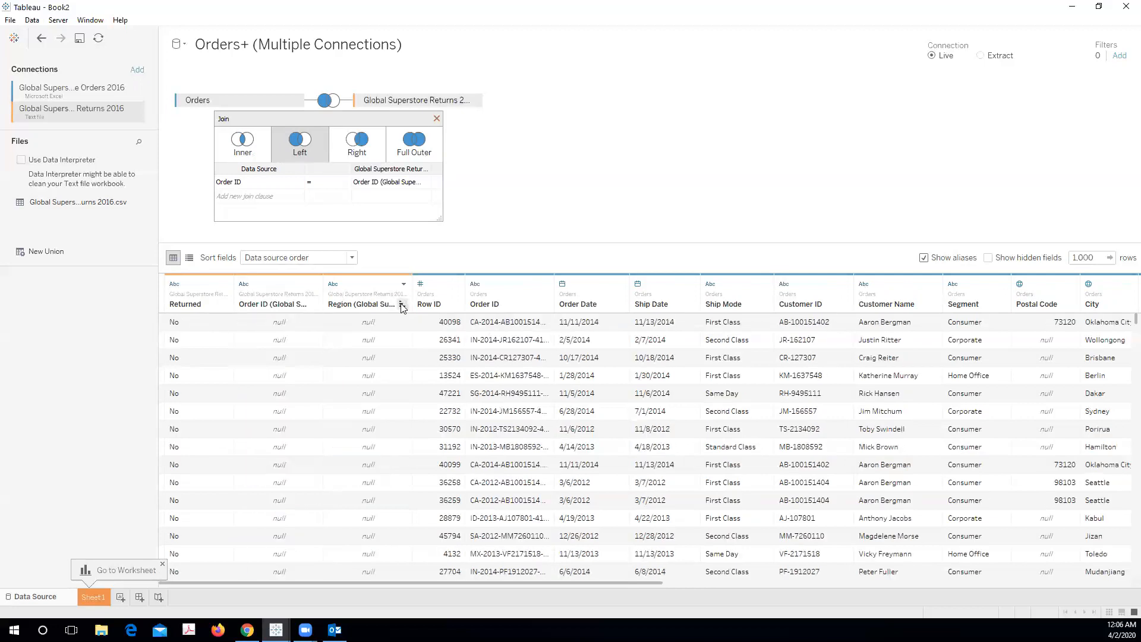
click(402, 305)
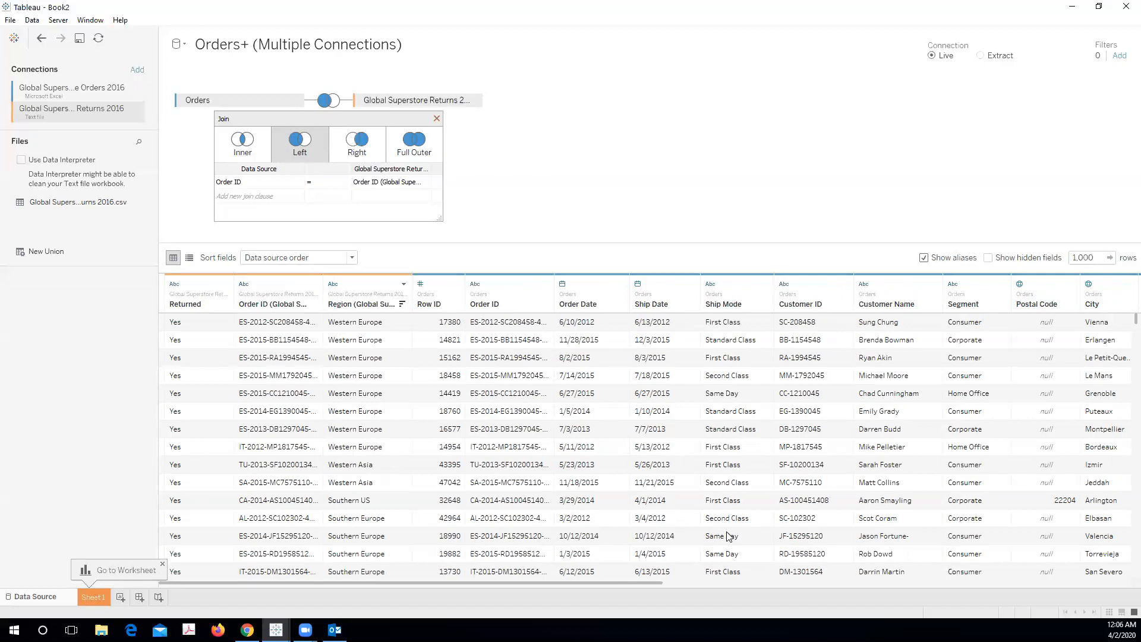
click(402, 305)
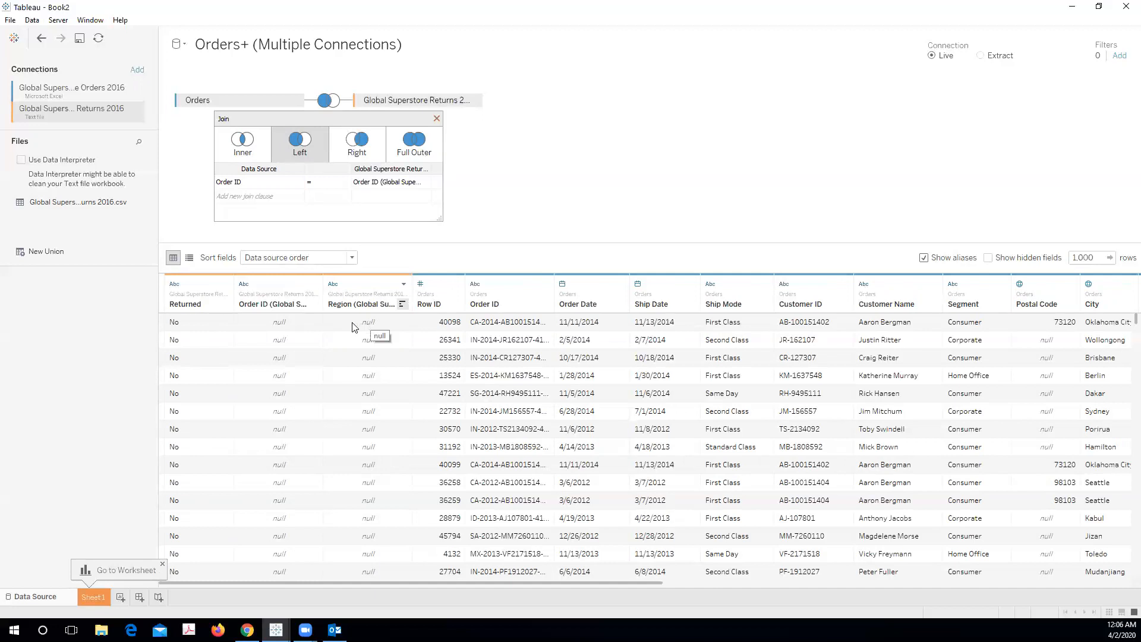
drag(467, 581, 643, 579)
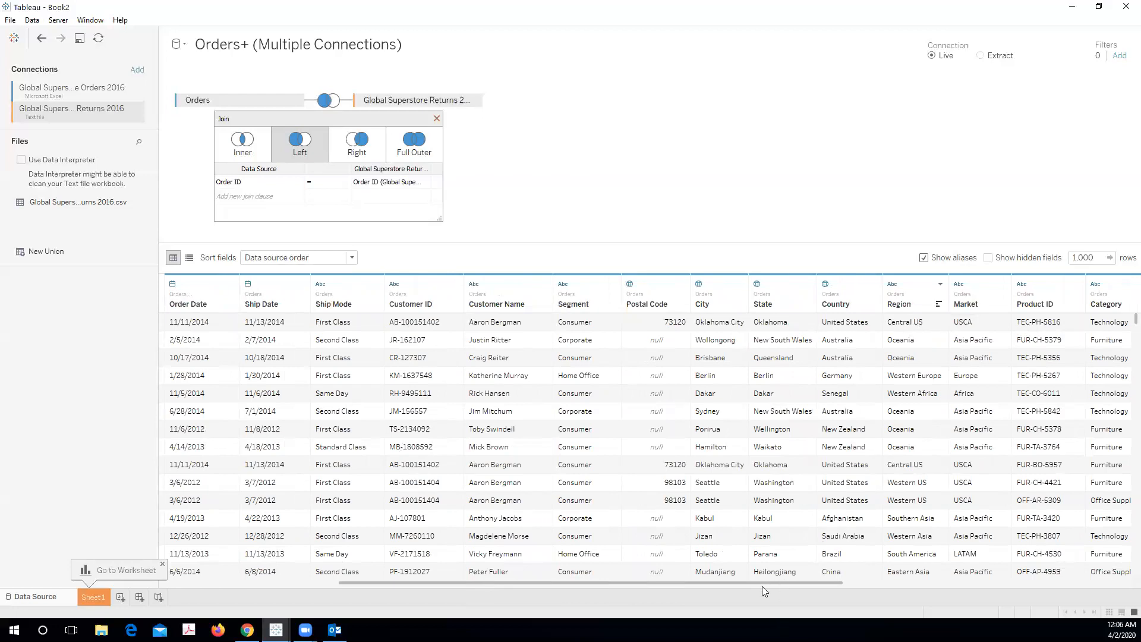
drag(762, 582, 452, 582)
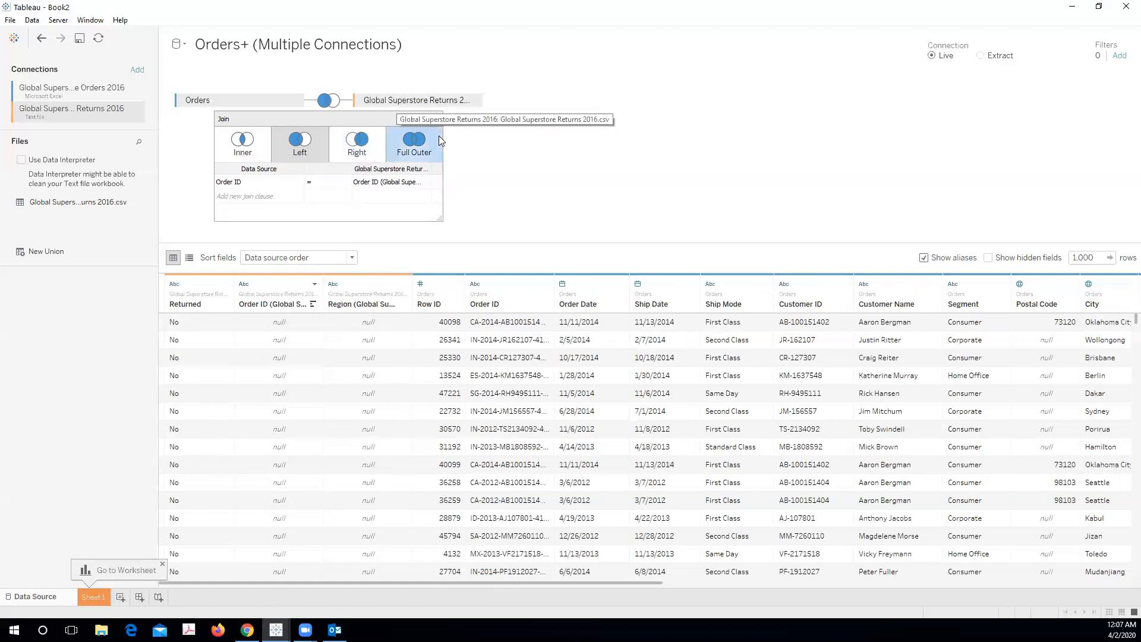
- Close the join settings and sort the joined data by Country in ascending order
click(435, 119)
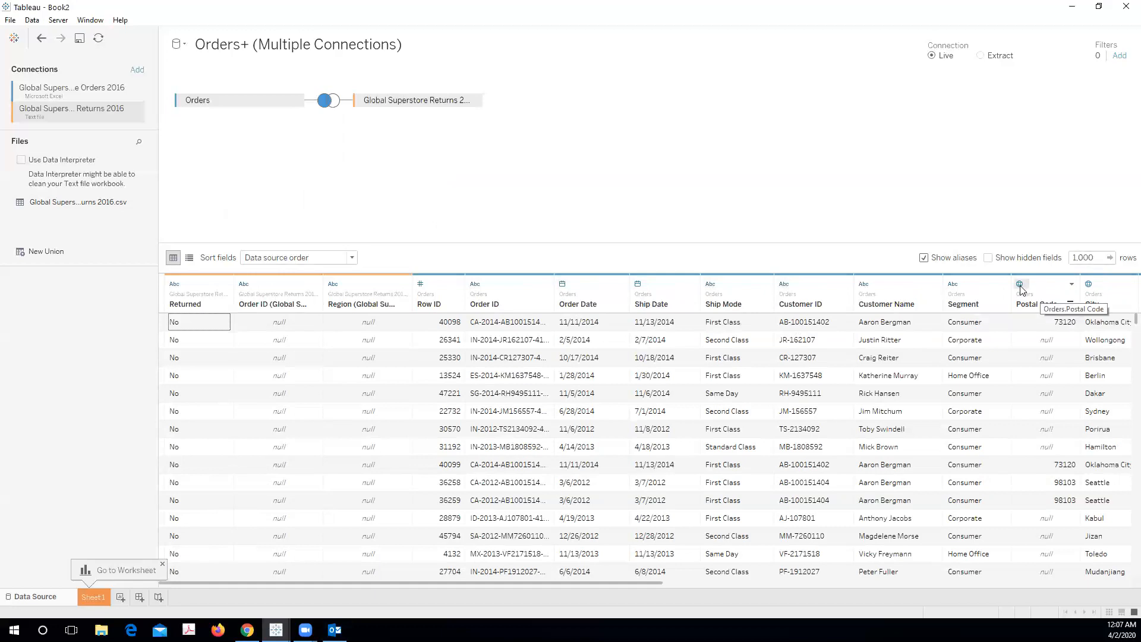
drag(603, 582, 971, 587)
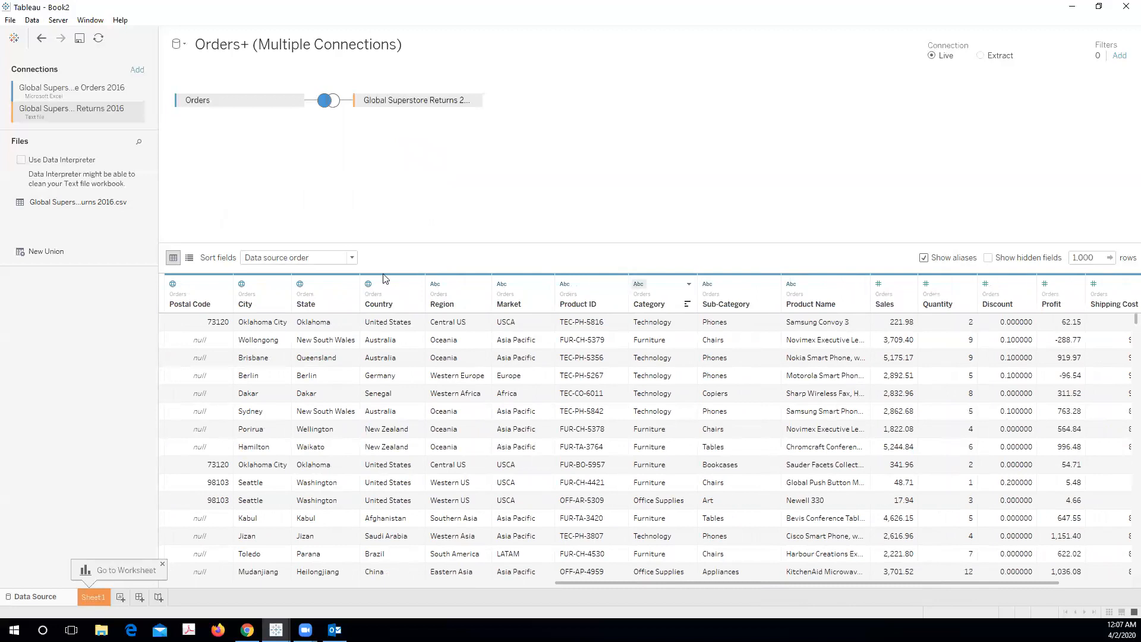
click(416, 305)
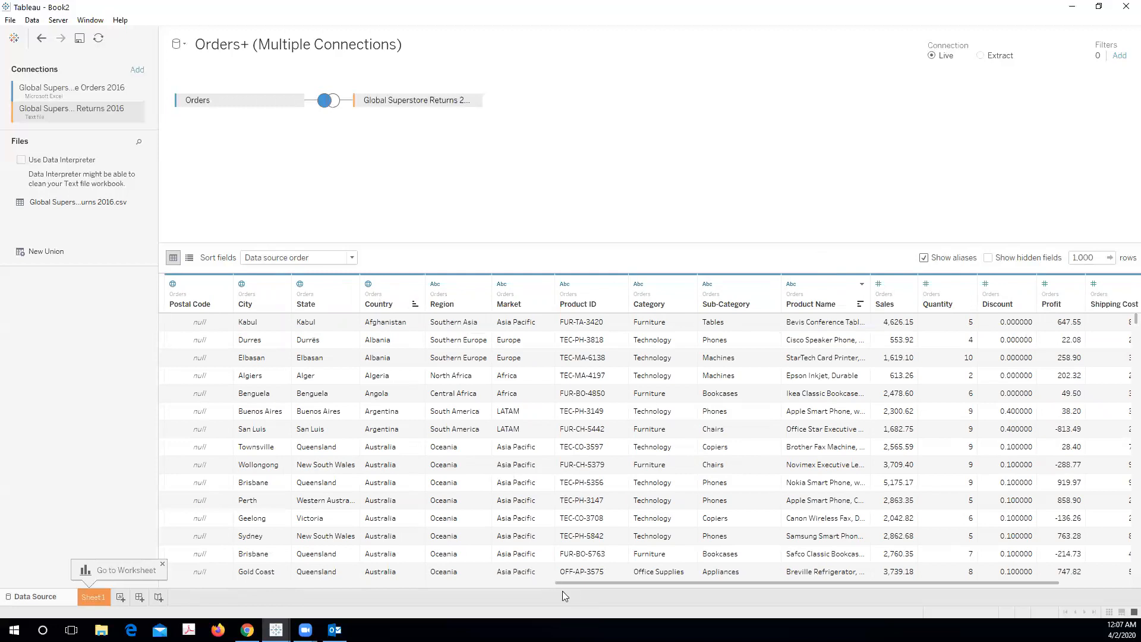
drag(566, 585, 135, 601)
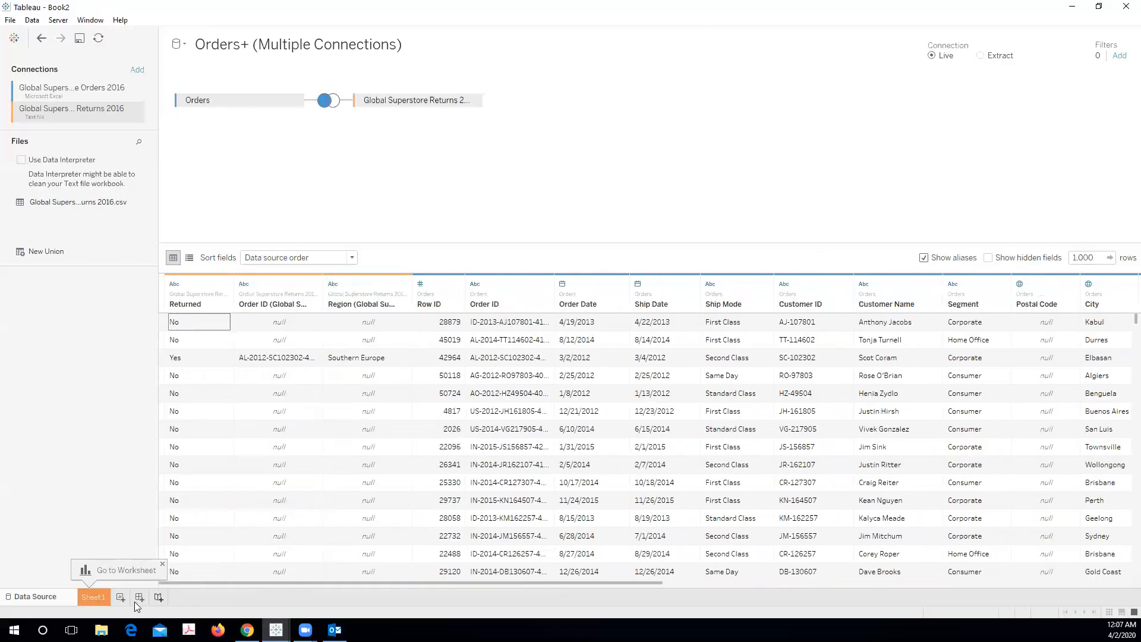
- Open the Sheet 1 worksheet and review the fields listed under Dimensions and Measures
click(98, 598)
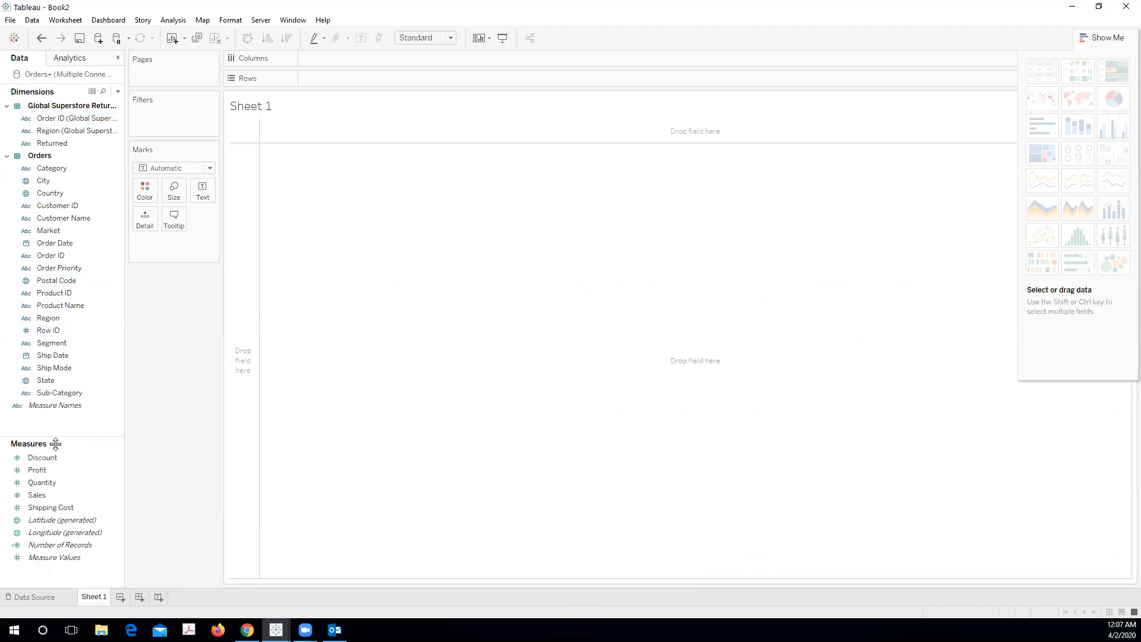
click(50, 144)
click(42, 457)
click(57, 558)
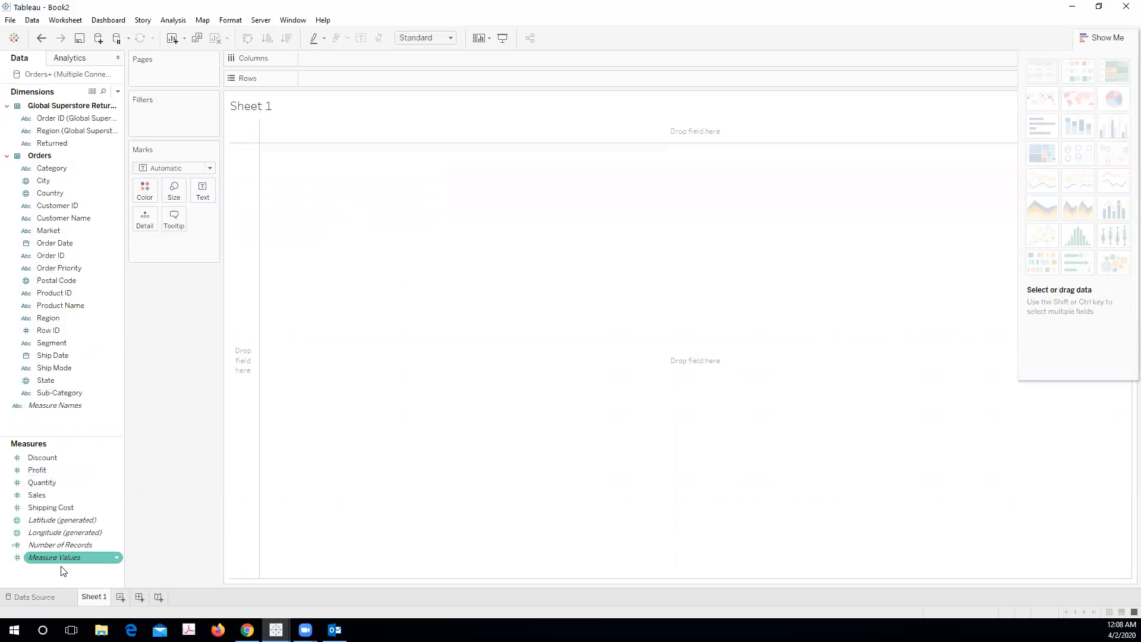
click(55, 406)
click(169, 391)
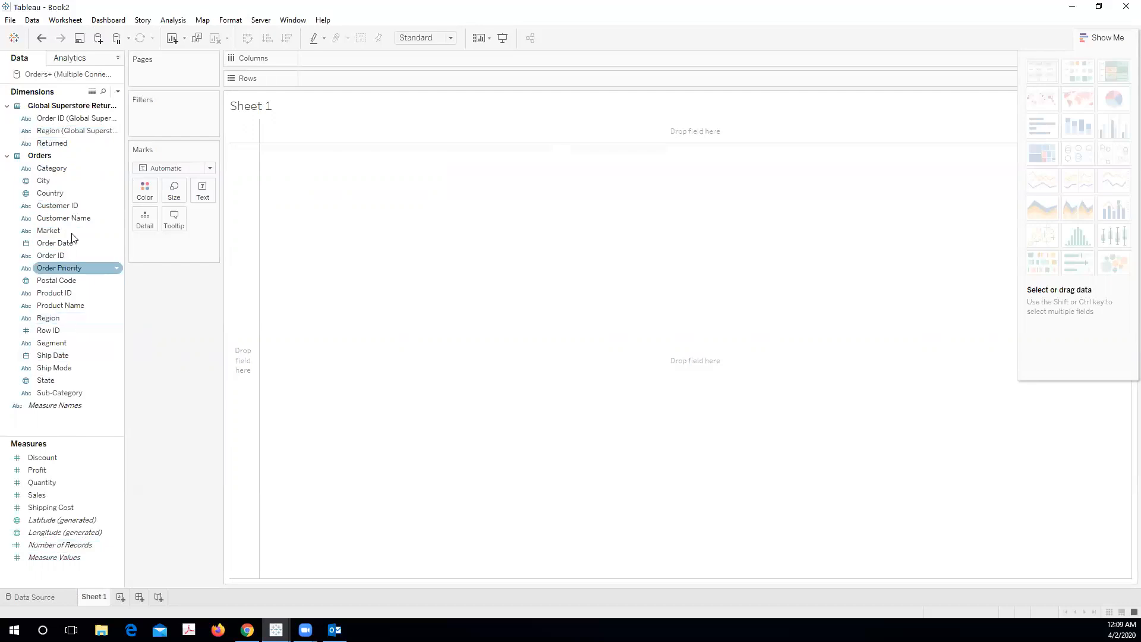
click(14, 396)
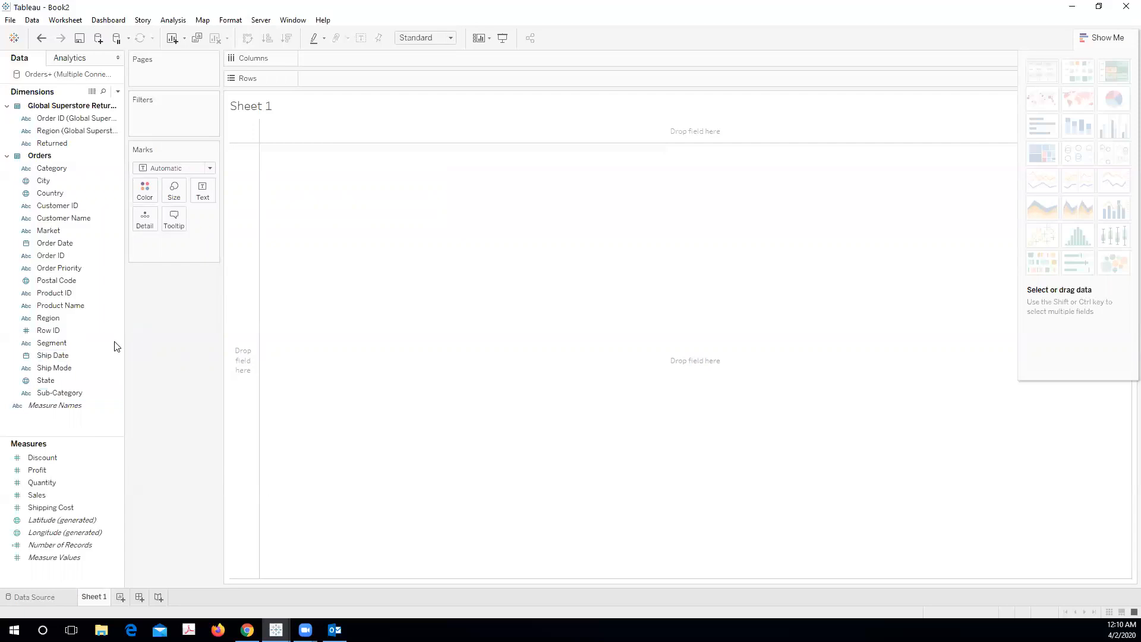
click(102, 472)
click(98, 423)
click(83, 458)
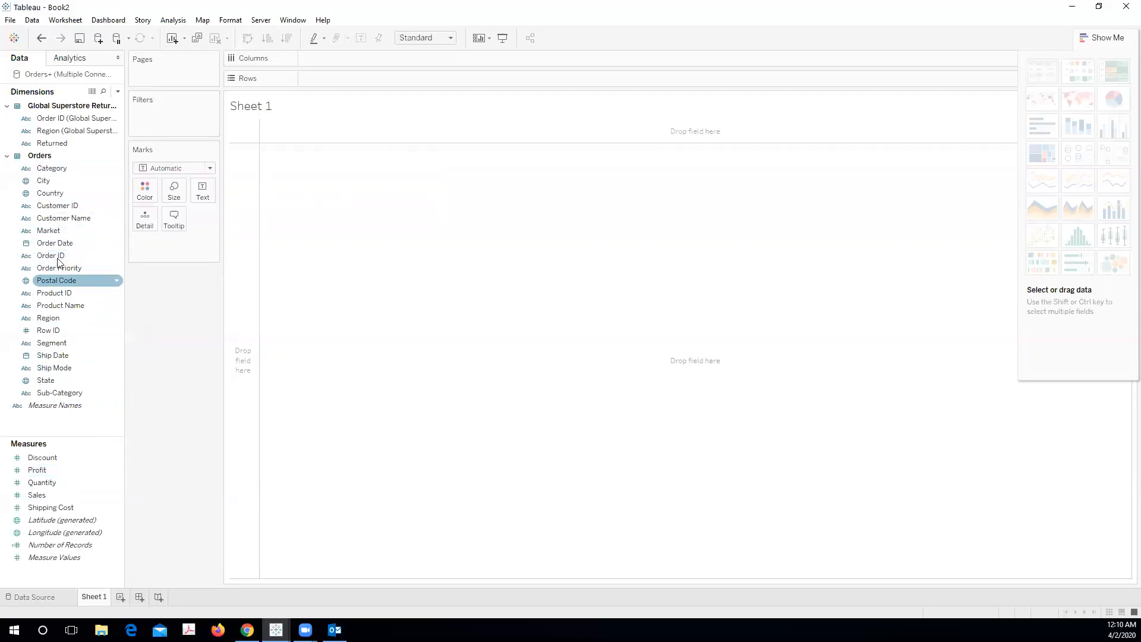
- Build a text table showing total Sales for each year of Order Date
double_click(66, 244)
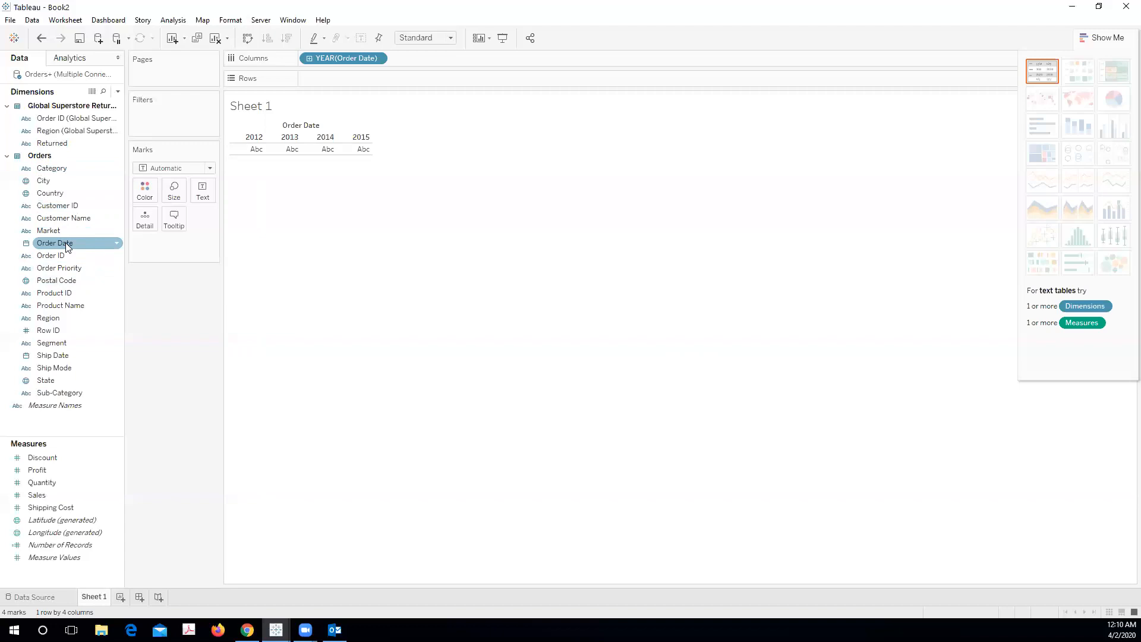
double_click(63, 495)
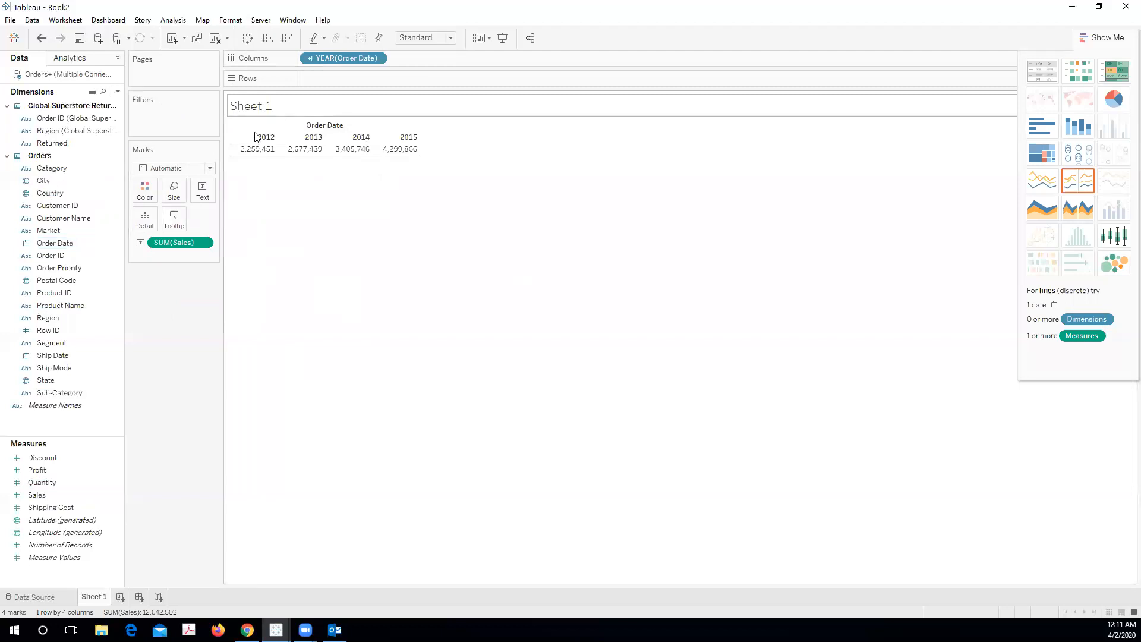
- Rename the Sheet 1 worksheet as Sales vs Time
right_click(99, 596)
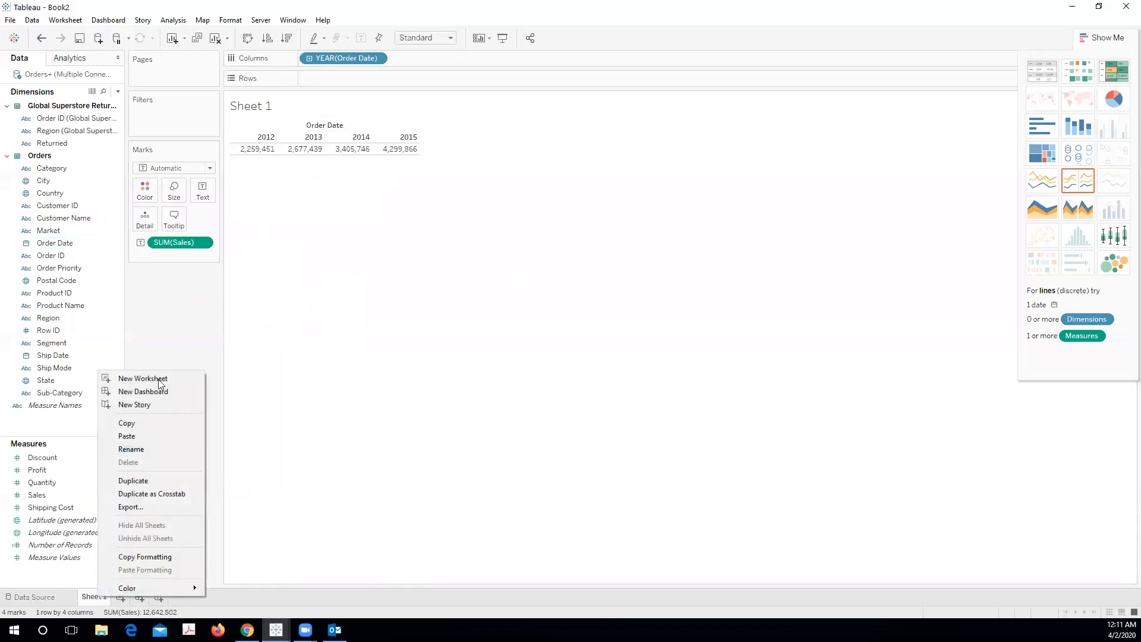
click(141, 449)
text(Sal)
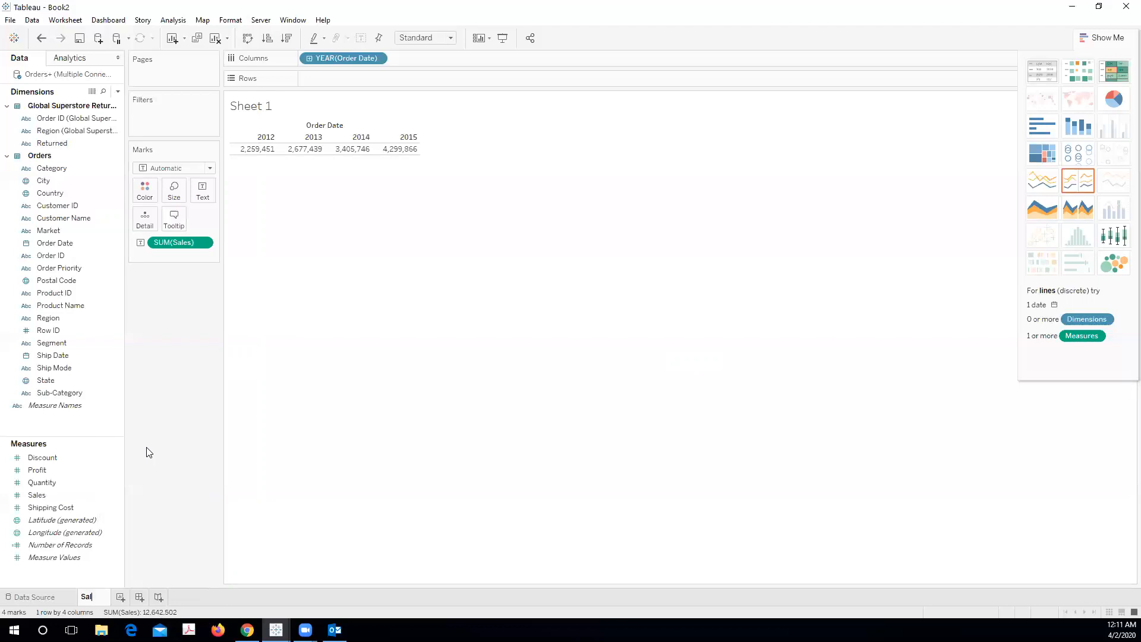
text(es vs Time)
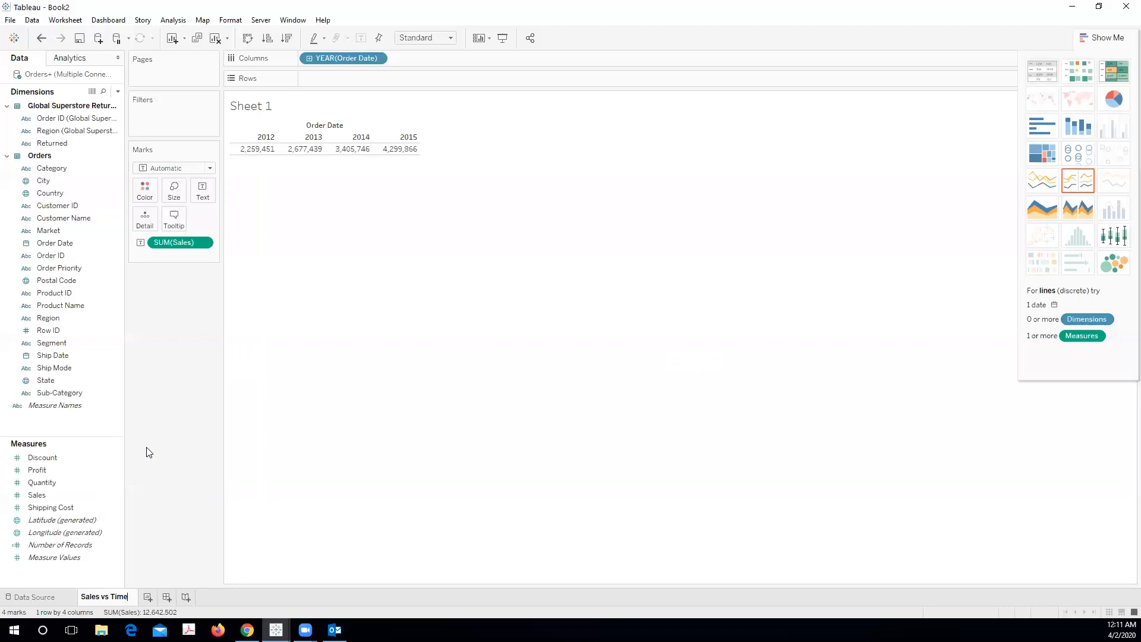
key(Return)
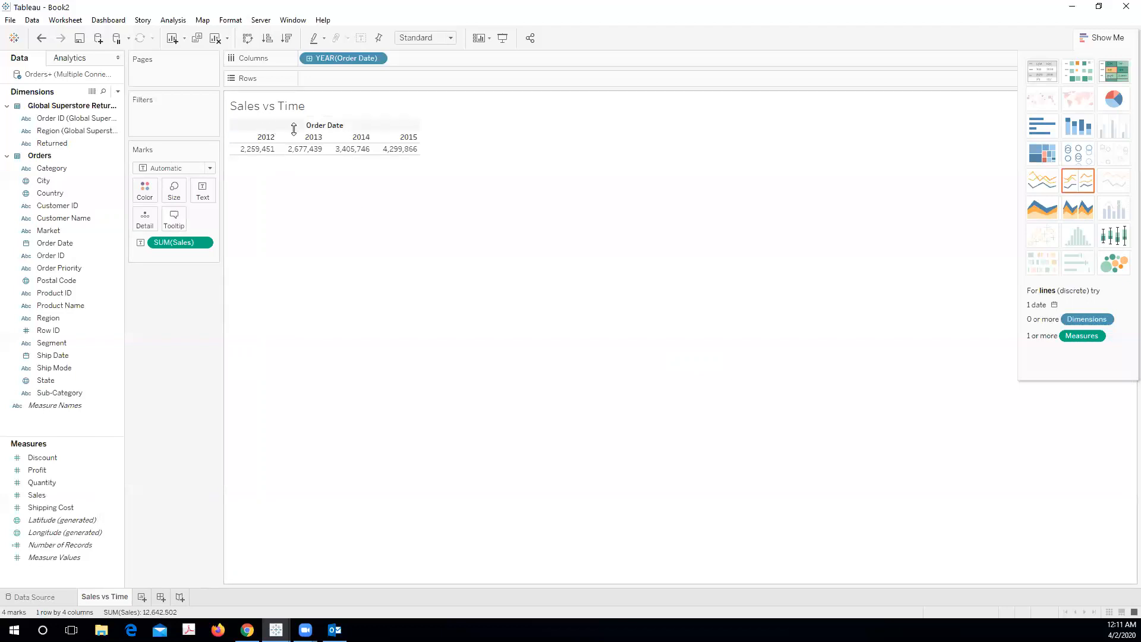
- Convert the yearly sales table into a continuous line chart and hide the chart type suggestions
mouse_move(252, 152)
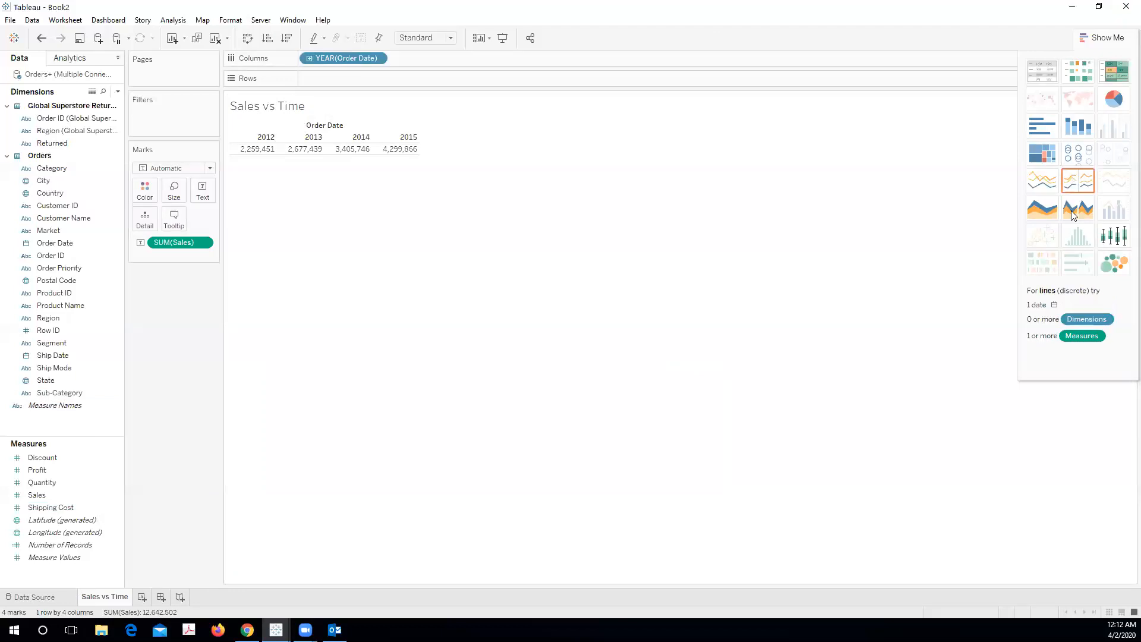
click(1040, 190)
click(1106, 42)
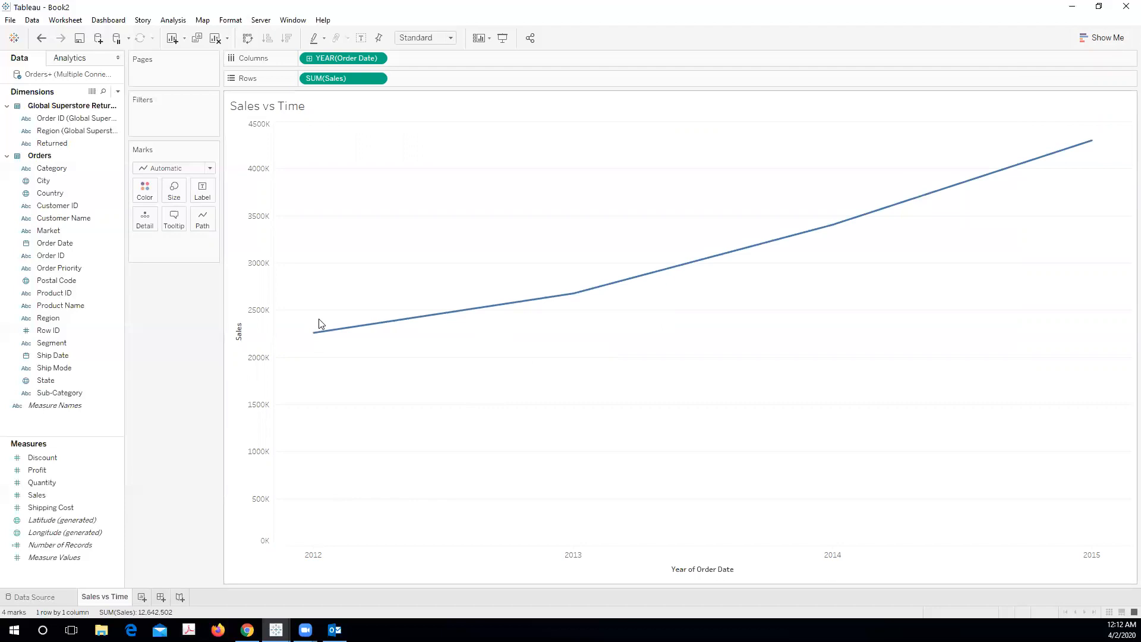
mouse_move(314, 336)
- Label the points of the line with their Sales values
click(41, 496)
drag(92, 487, 205, 189)
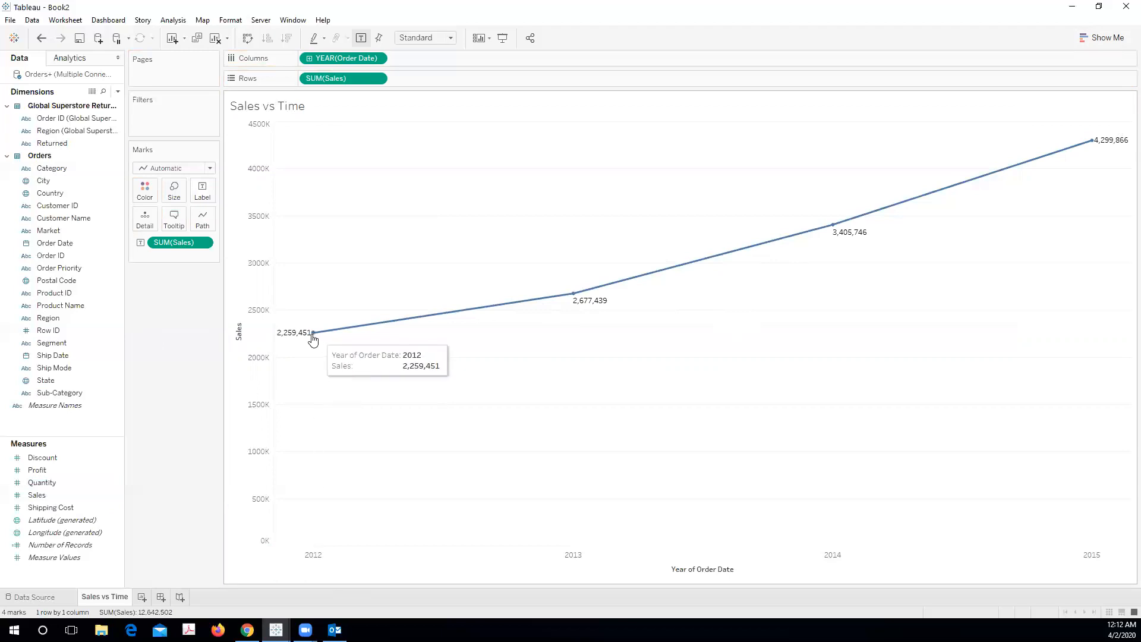
mouse_move(583, 300)
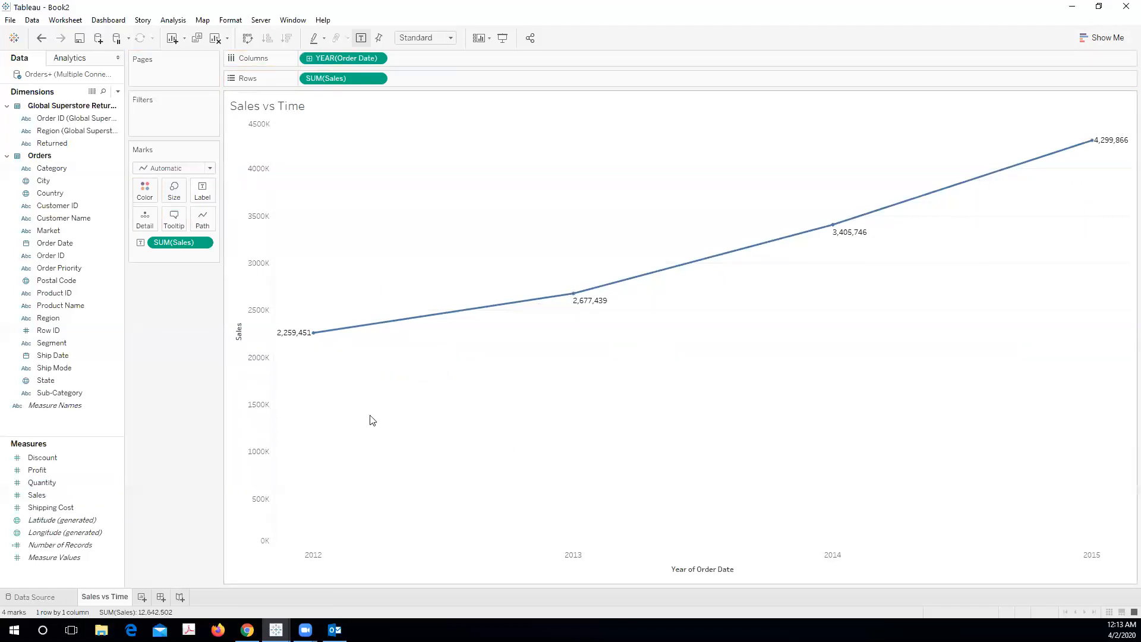
- Drill the Order Date axis down from years to quarters and inspect the fourth-quarter peaks
click(309, 59)
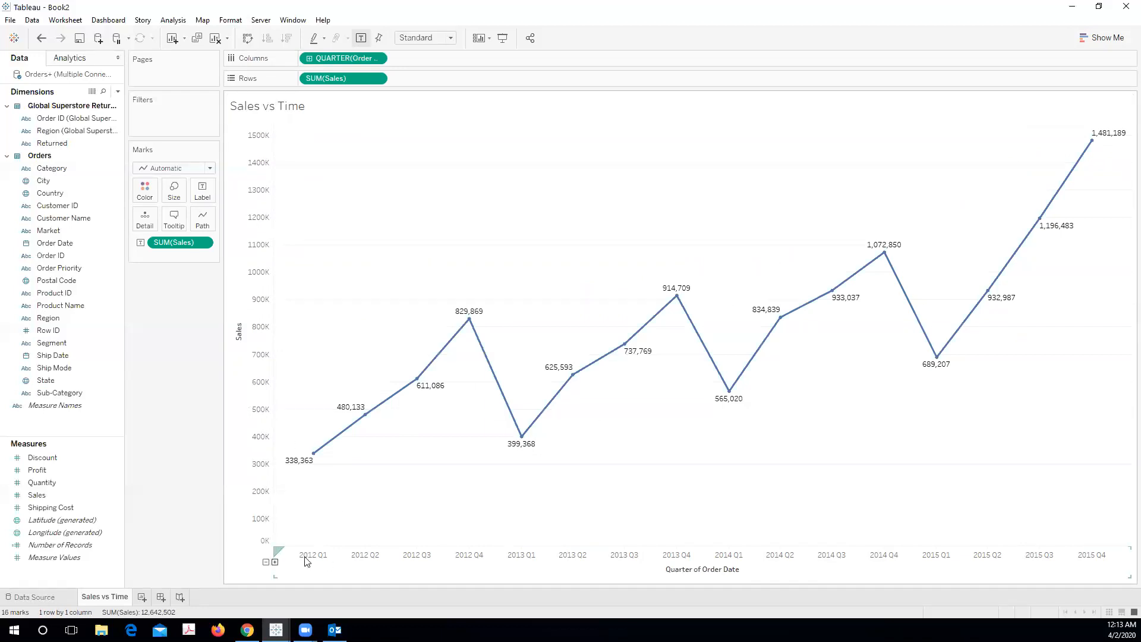
mouse_move(469, 324)
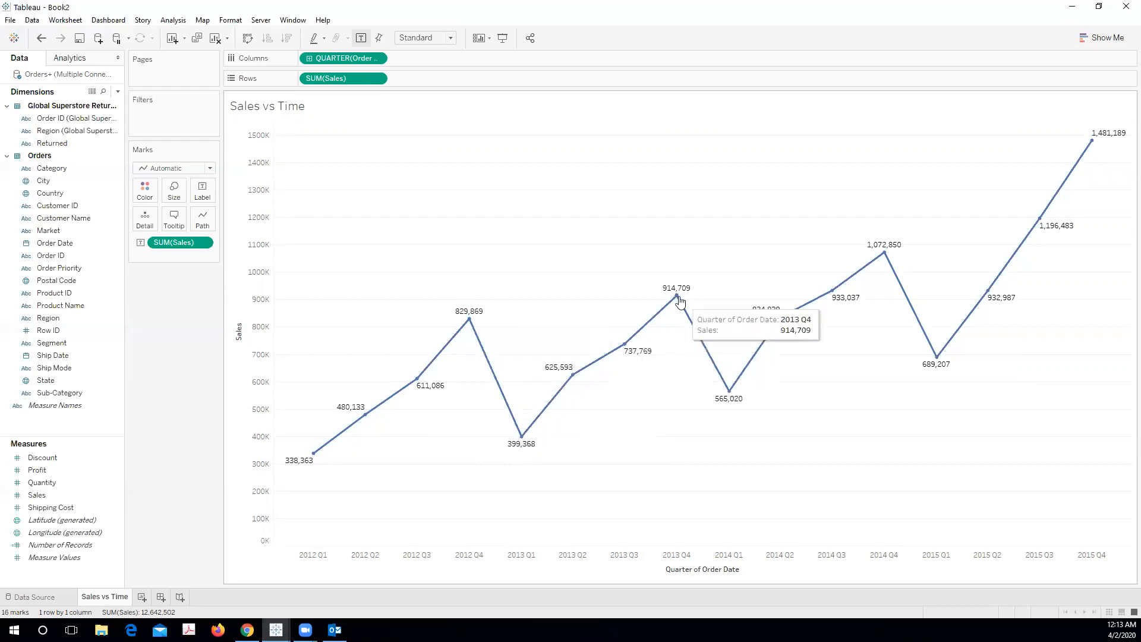
click(80, 458)
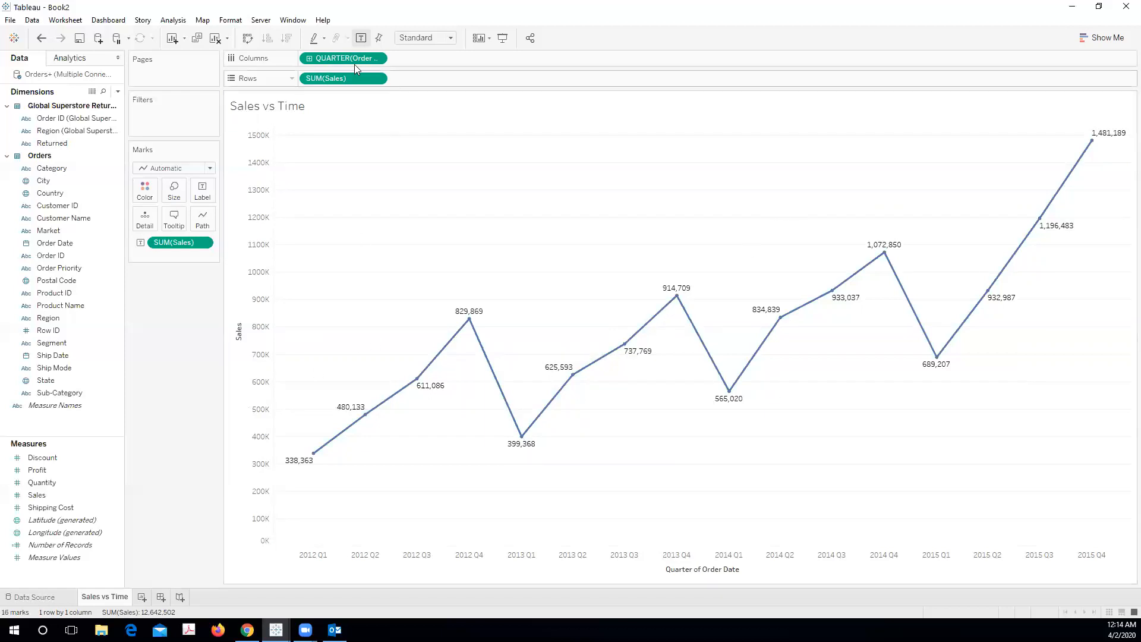
- Drill the Order Date axis down to months and inspect the September 2013 point
click(310, 58)
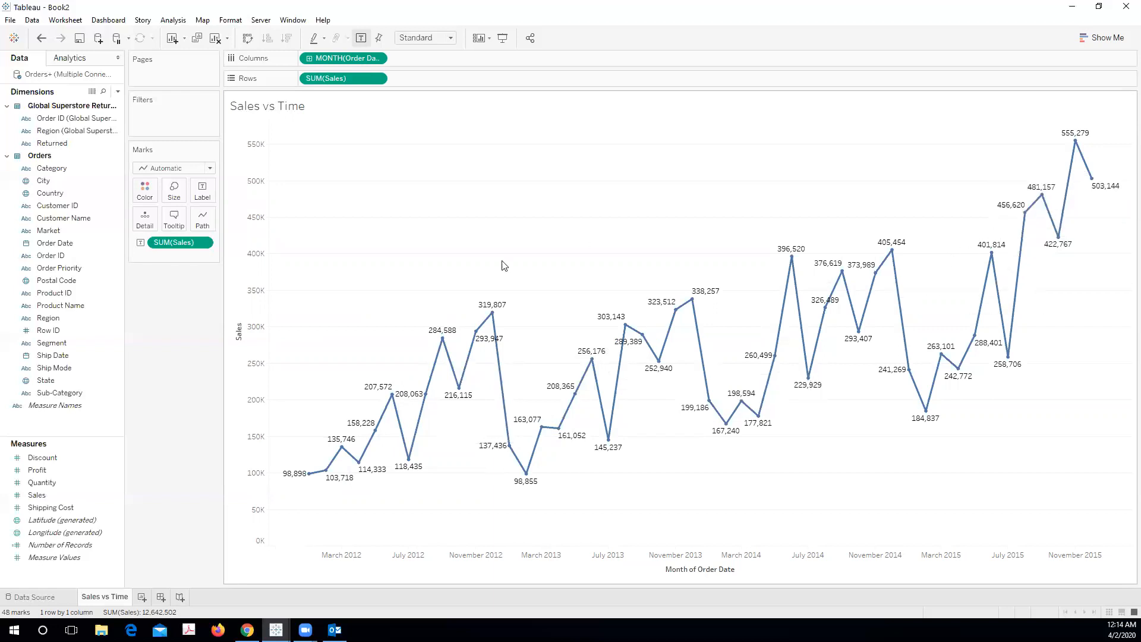
click(642, 335)
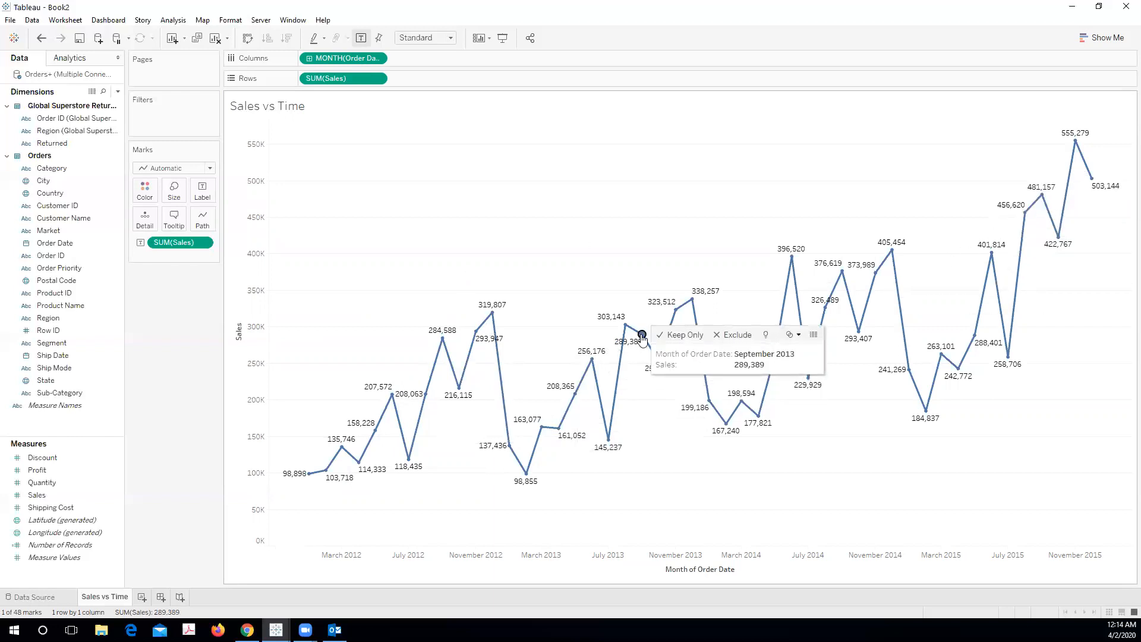
click(641, 476)
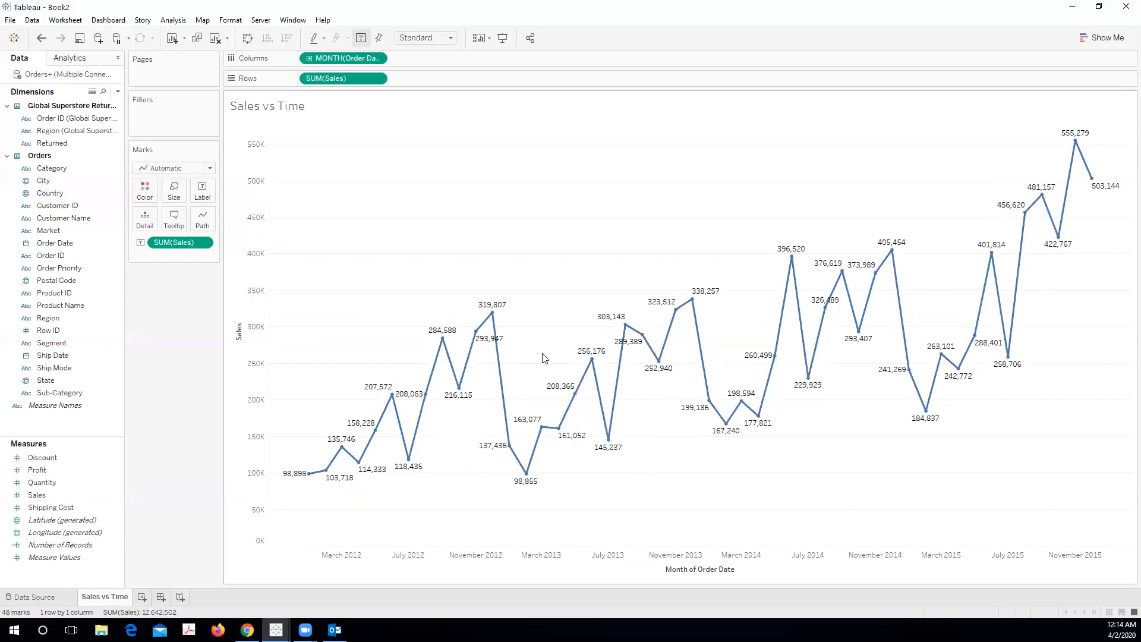
- Drill the Order Date axis down to weeks and remove the Sales labels from the line
click(309, 58)
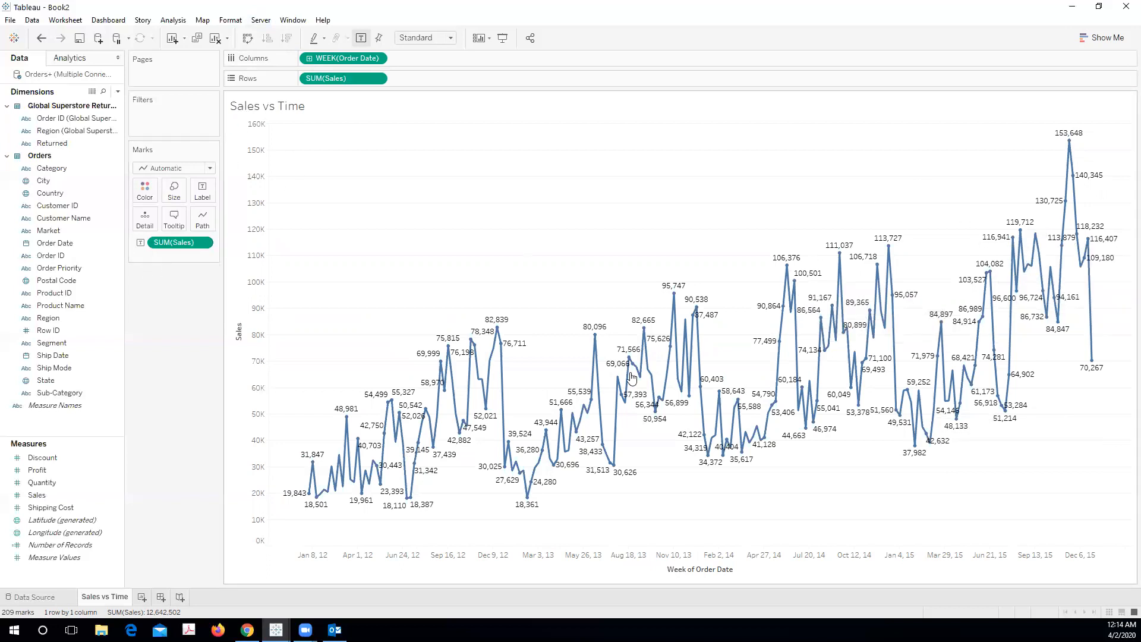
drag(174, 242, 147, 365)
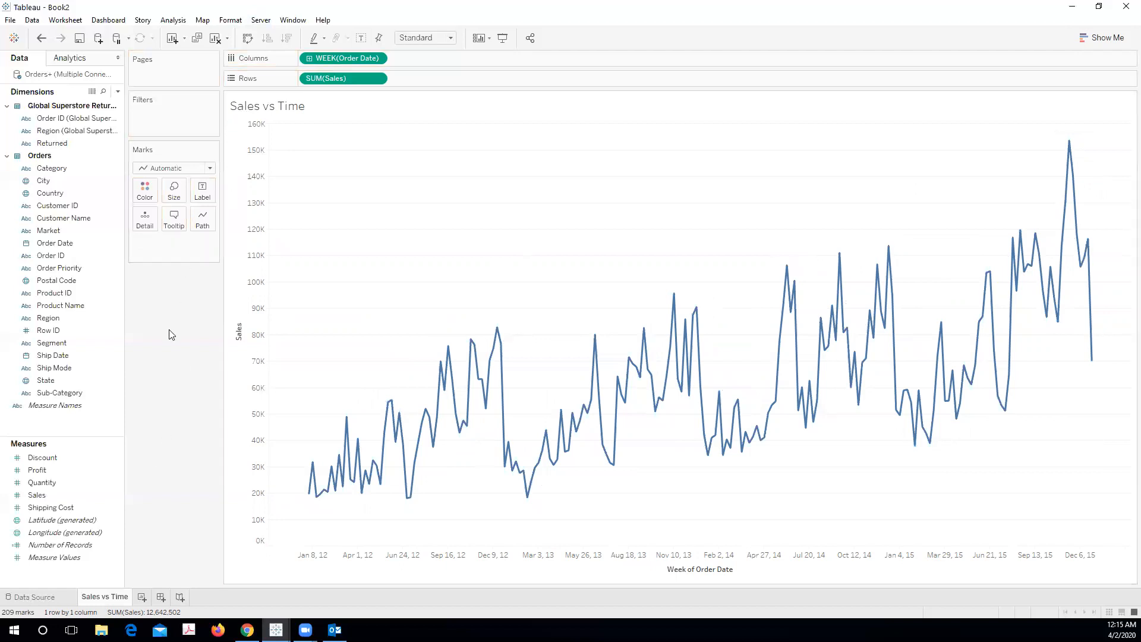
- Try placing Sales on the line's labels and on its tooltip, removing it again each time
click(51, 496)
drag(52, 505, 204, 202)
drag(171, 251, 170, 375)
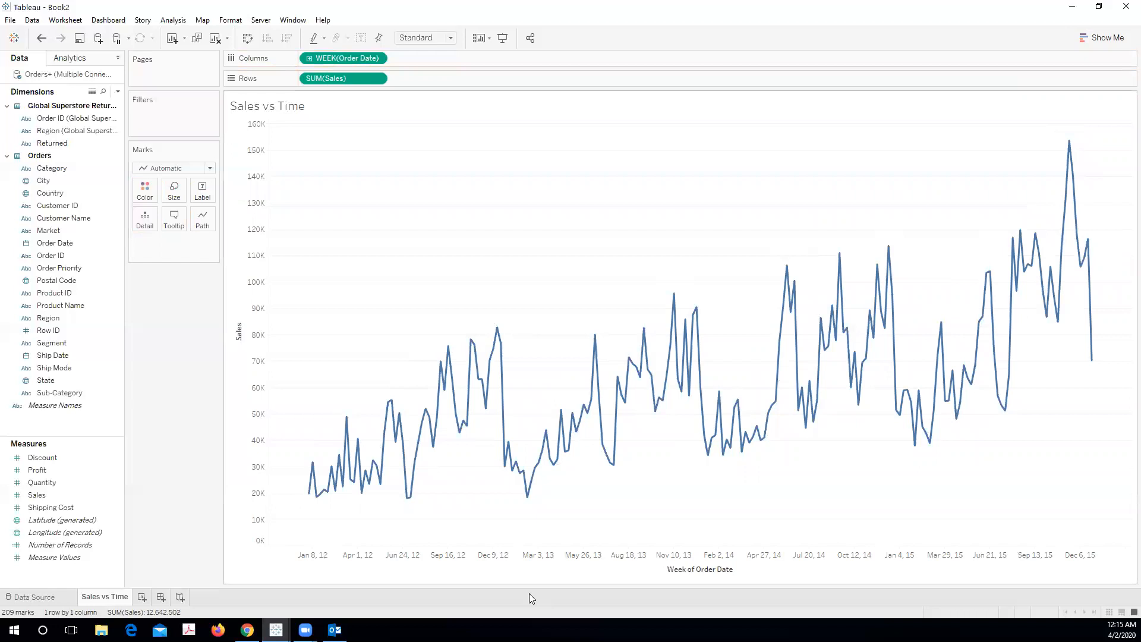
drag(51, 493, 174, 221)
mouse_move(1070, 160)
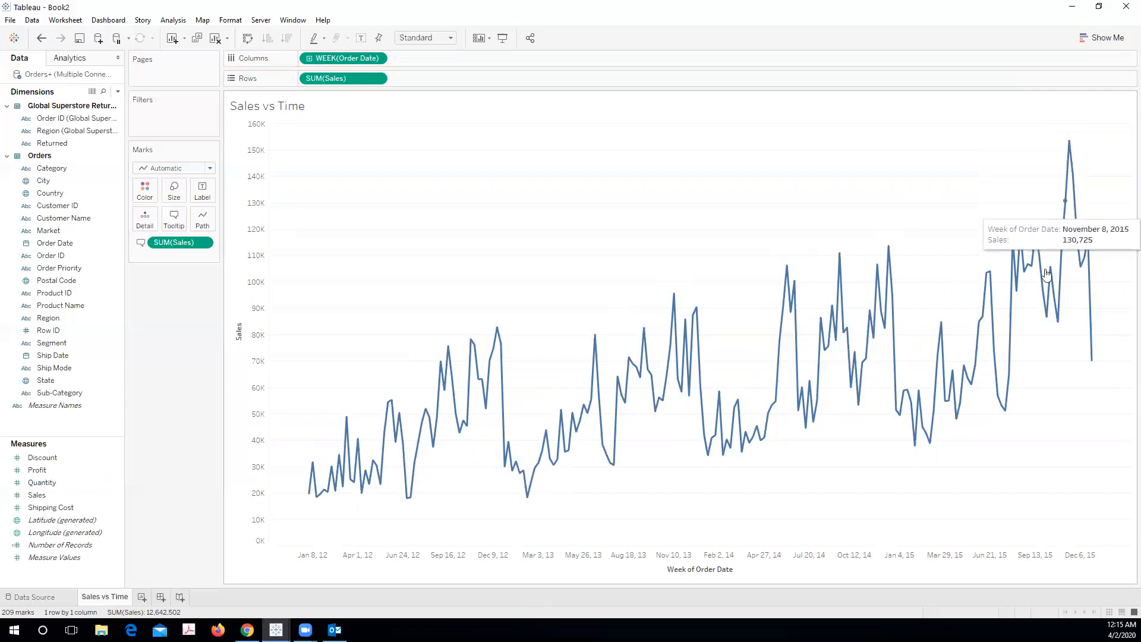
drag(176, 243, 178, 372)
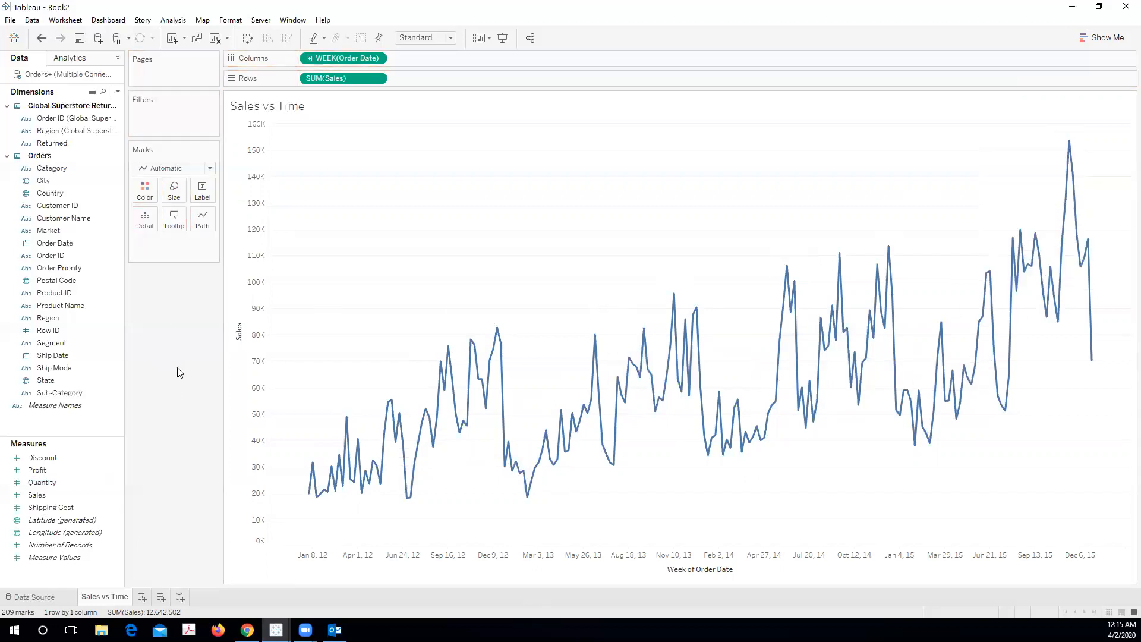
- View the underlying data of the highest weekly sales point, November 15, 2015, and close the data window
mouse_move(1070, 146)
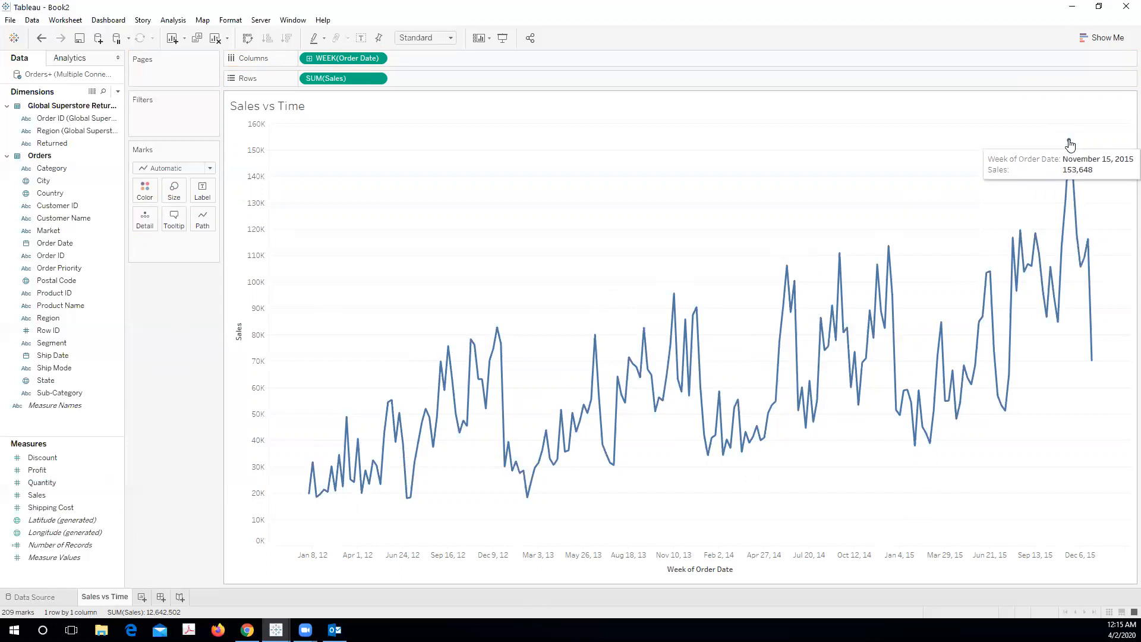
click(1070, 144)
click(1123, 159)
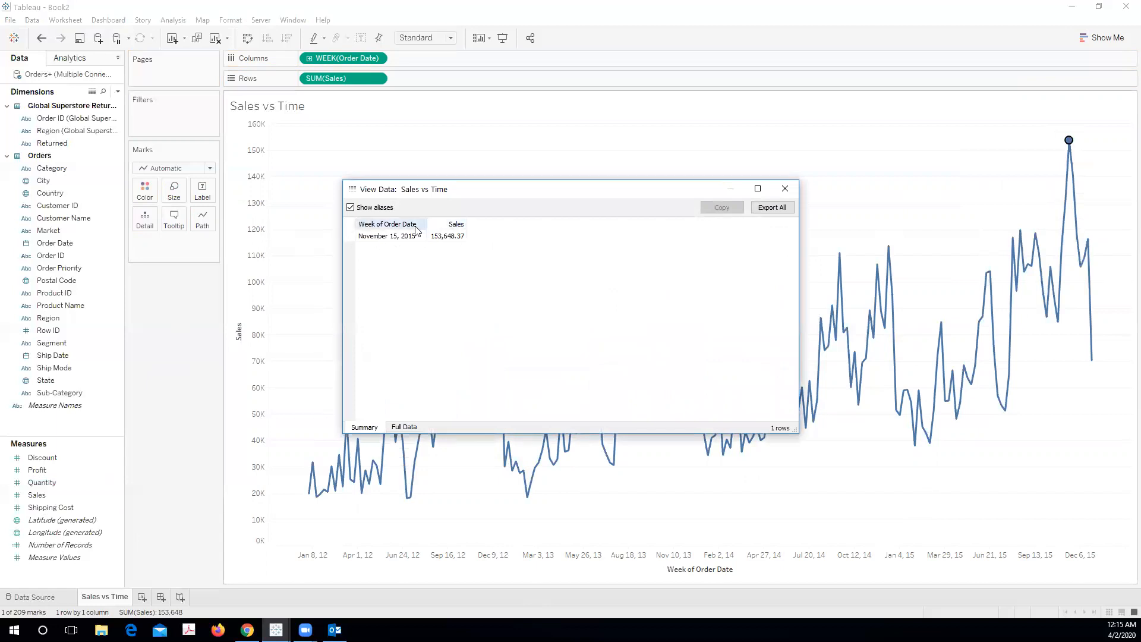
click(785, 189)
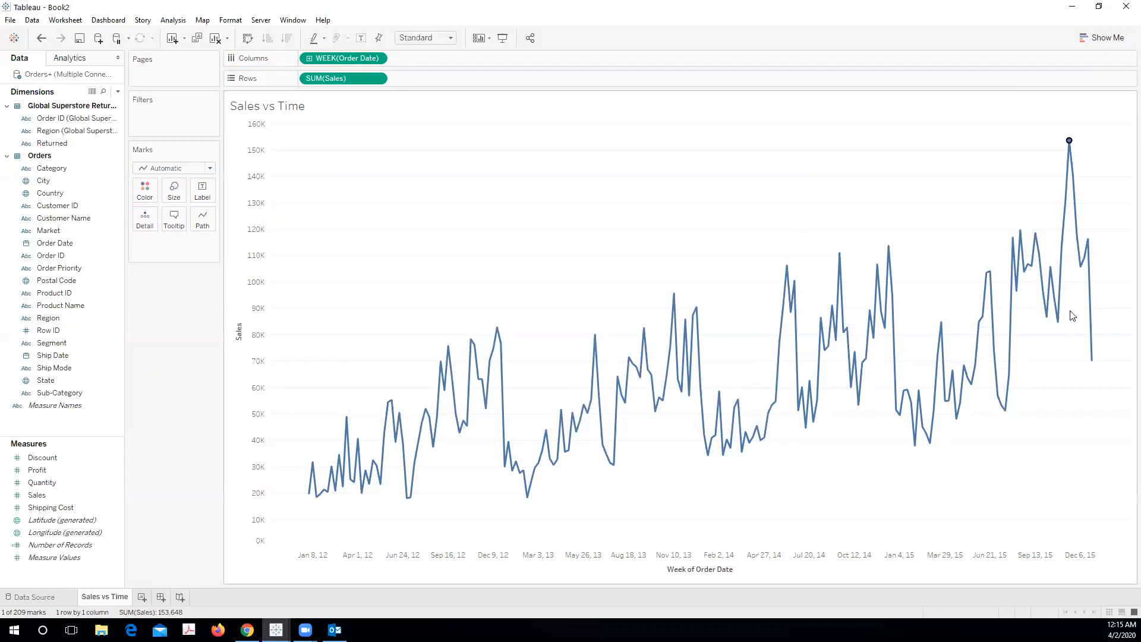
mouse_move(1005, 420)
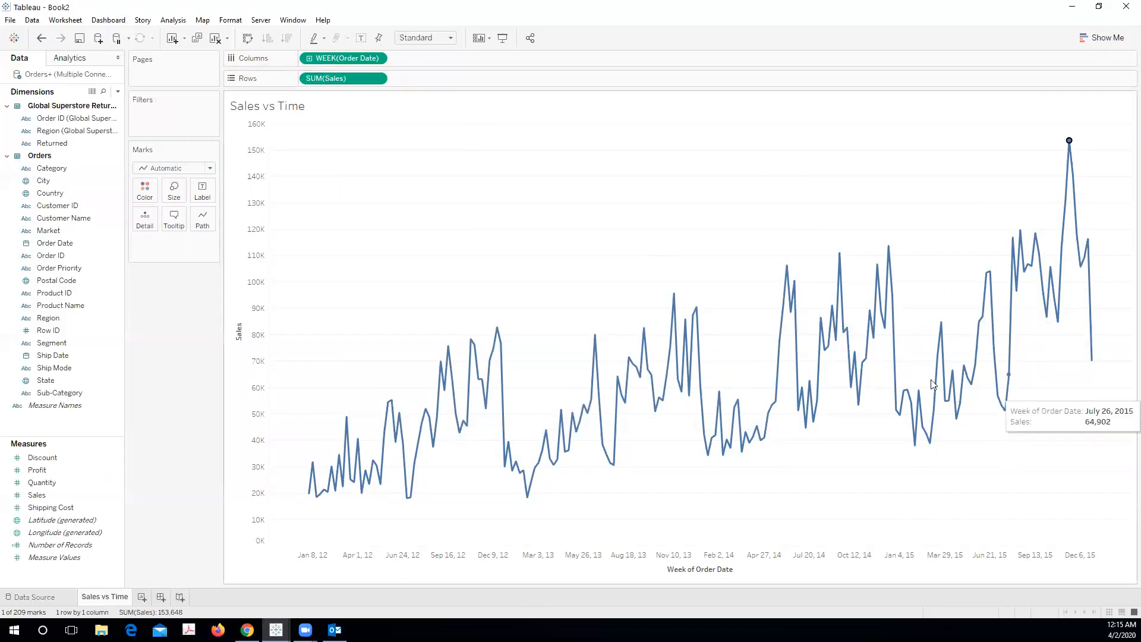
- Add Profit to the rows after Sales to chart both measures by week of Order Date
click(349, 80)
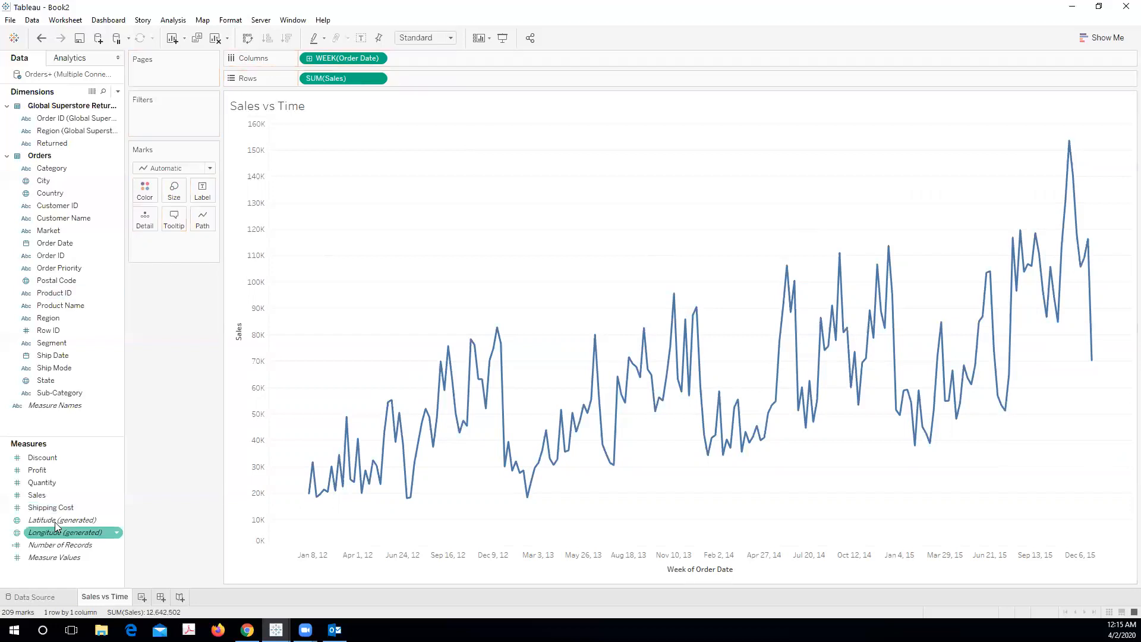
drag(47, 467, 416, 79)
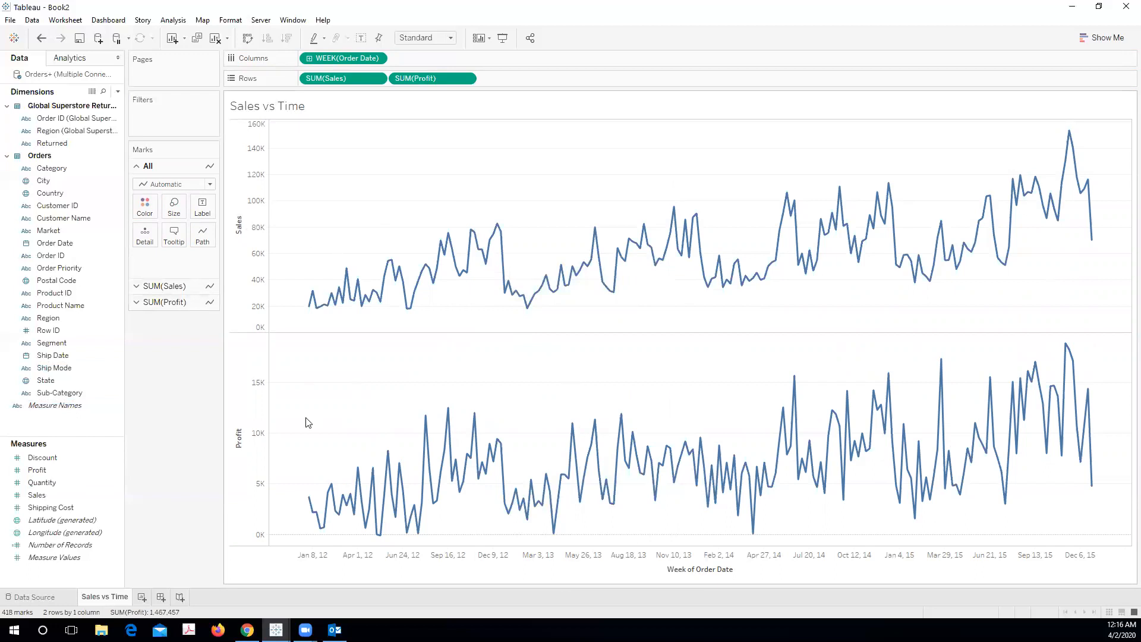
mouse_move(434, 264)
click(1106, 35)
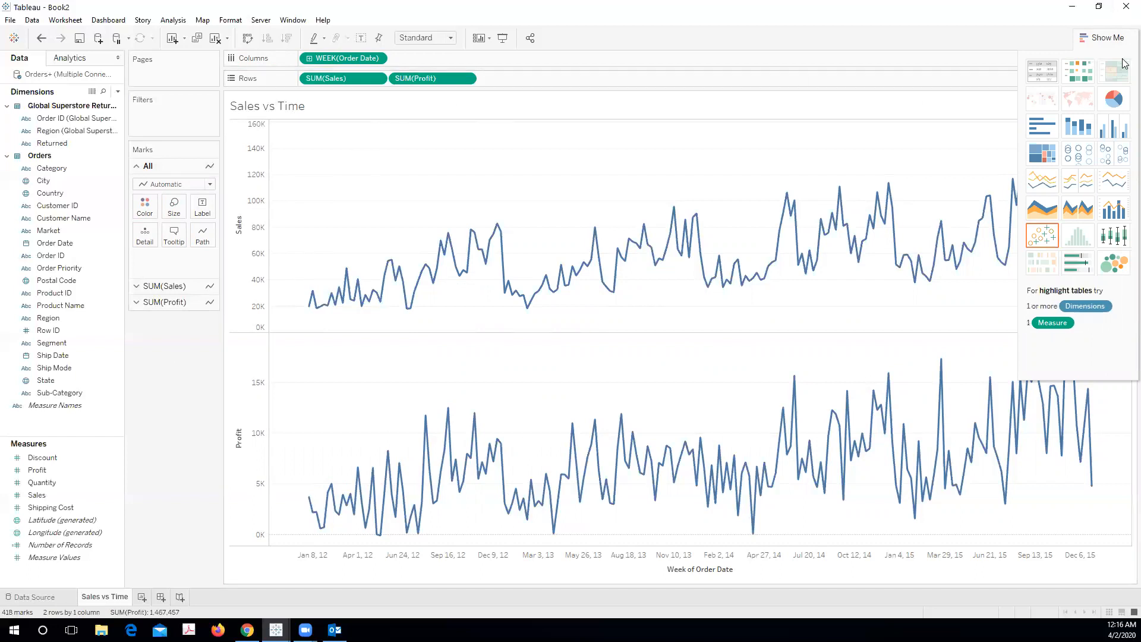
click(1101, 37)
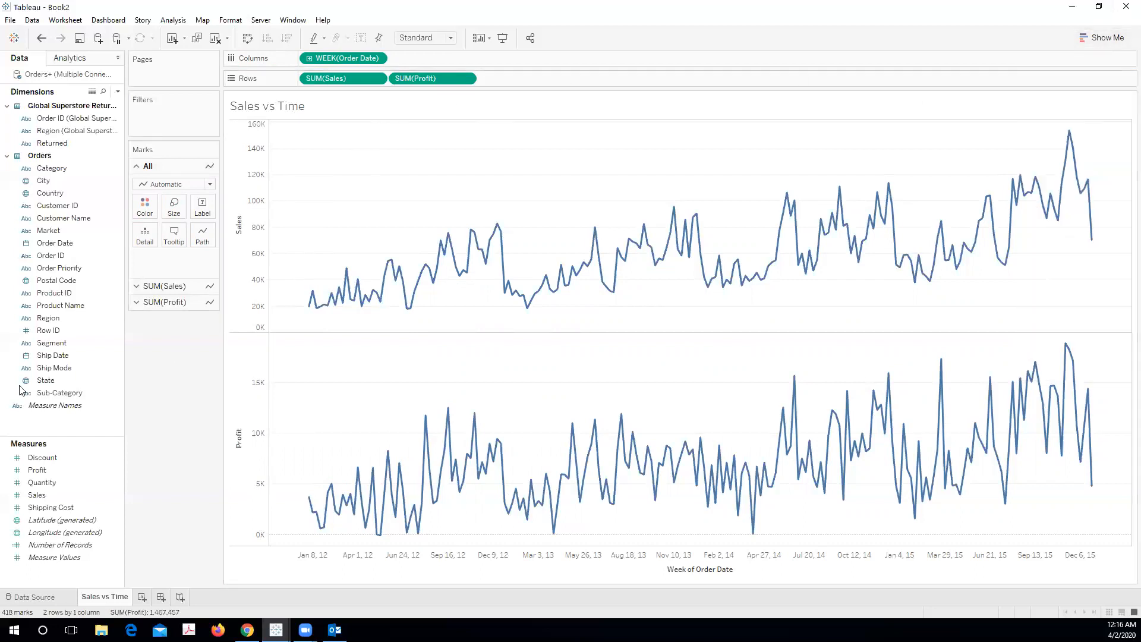
- Color the Sales line green and the Profit line red
click(148, 287)
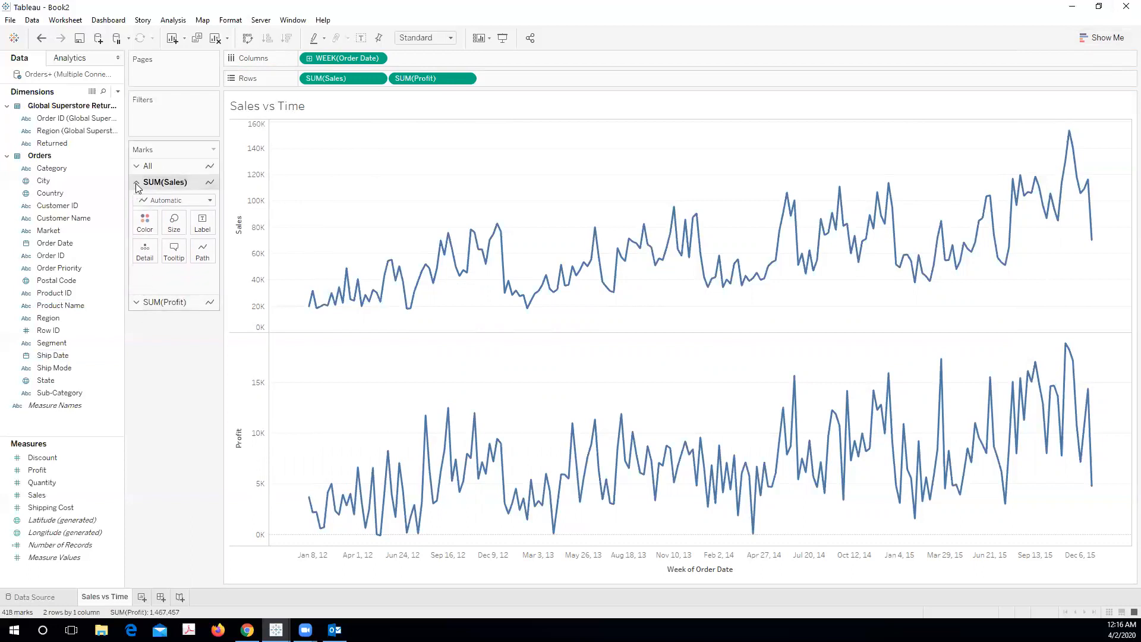
click(143, 304)
click(139, 183)
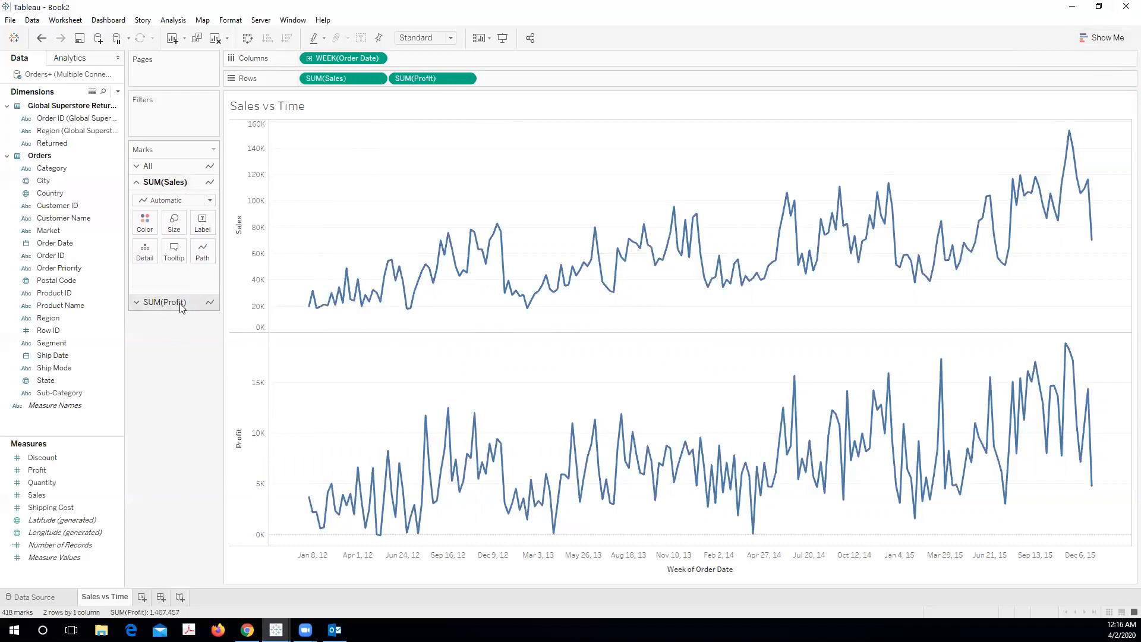
click(144, 231)
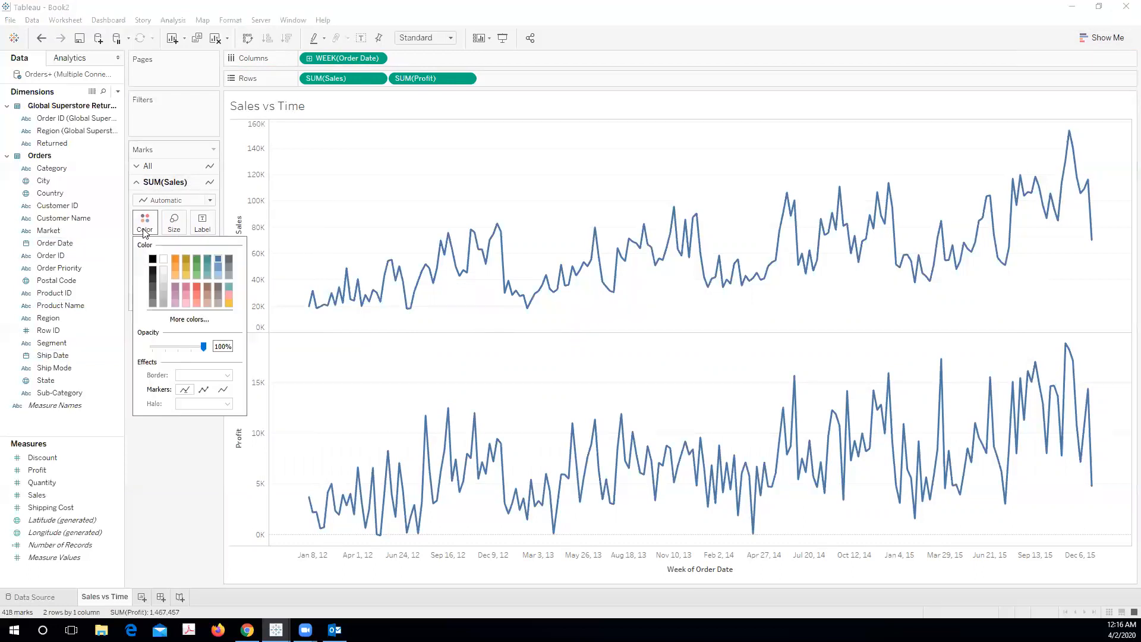
click(200, 265)
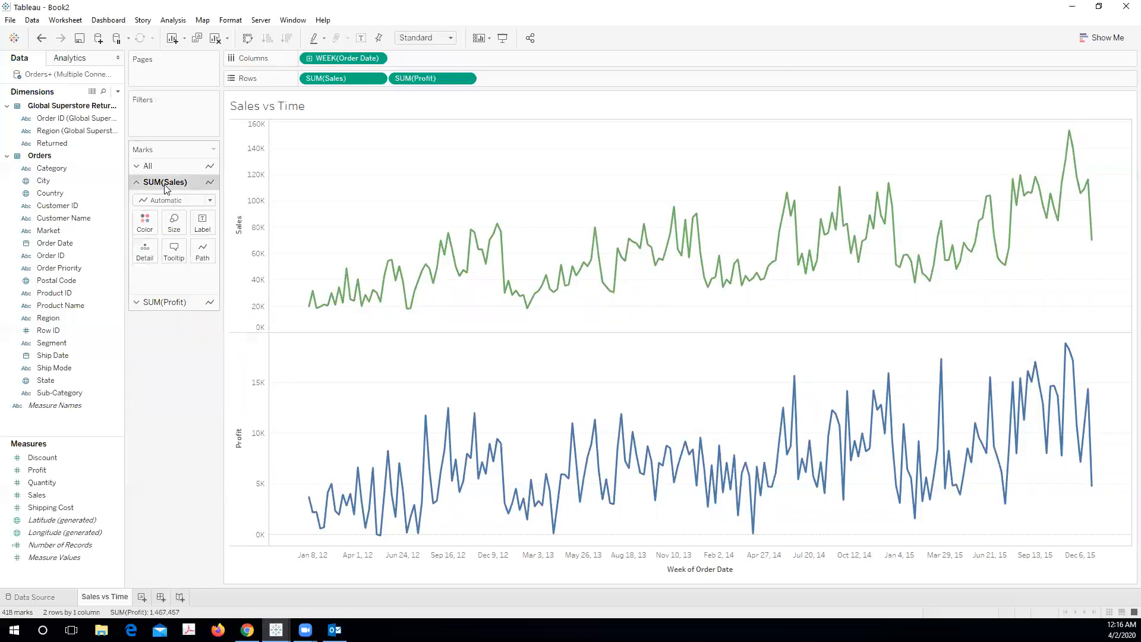
click(164, 303)
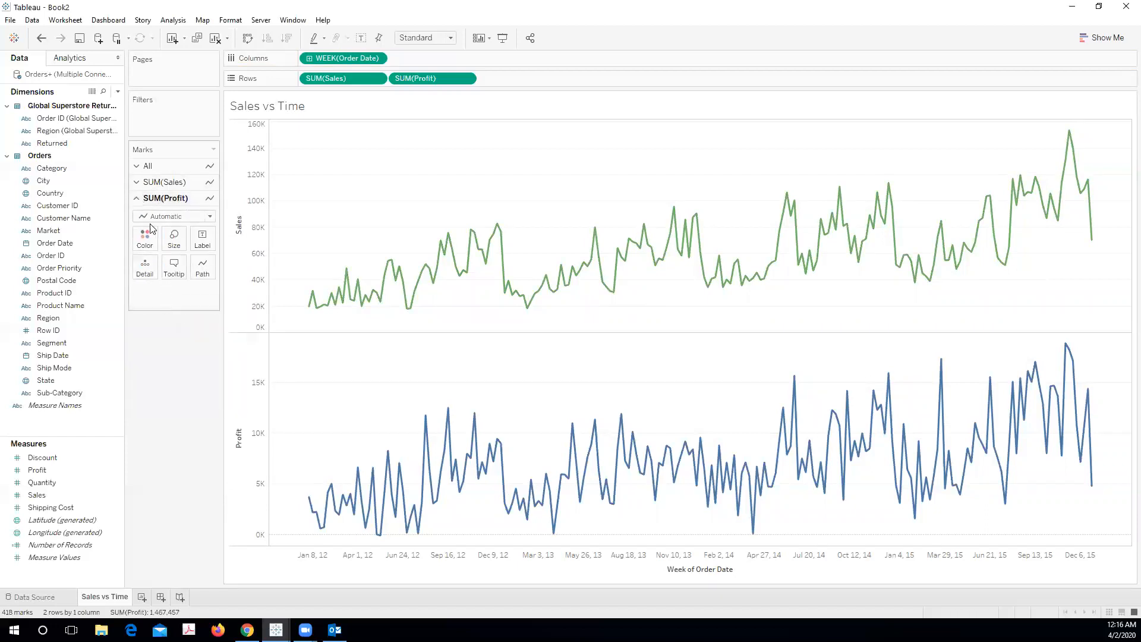
click(144, 237)
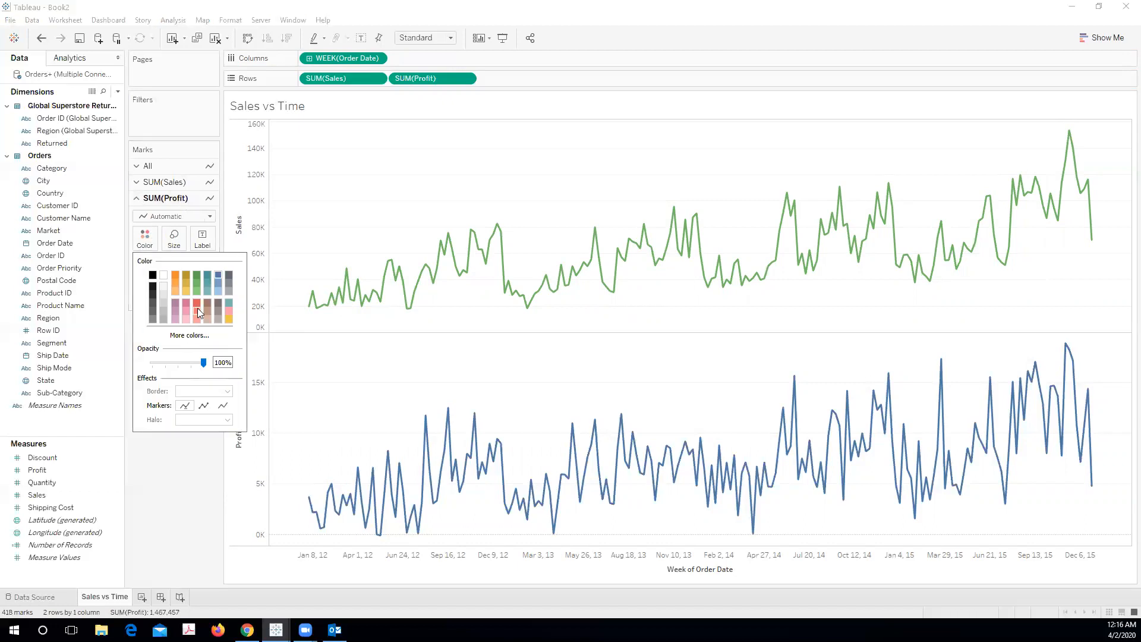
click(196, 303)
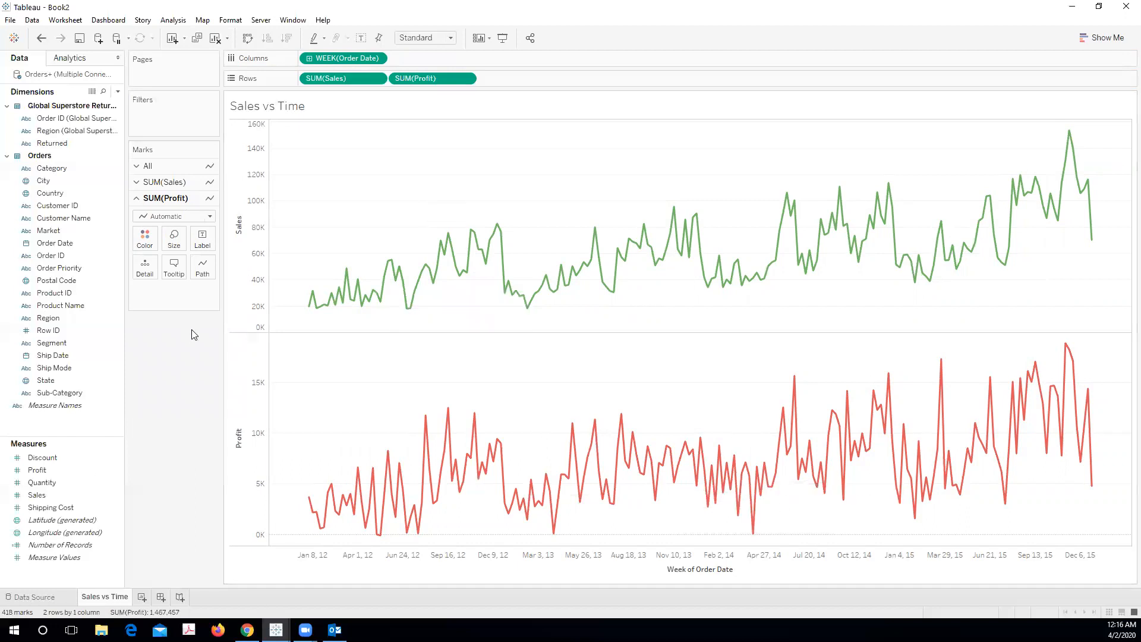
- Combine Sales and Profit into one chart by making Profit a dual axis
click(378, 80)
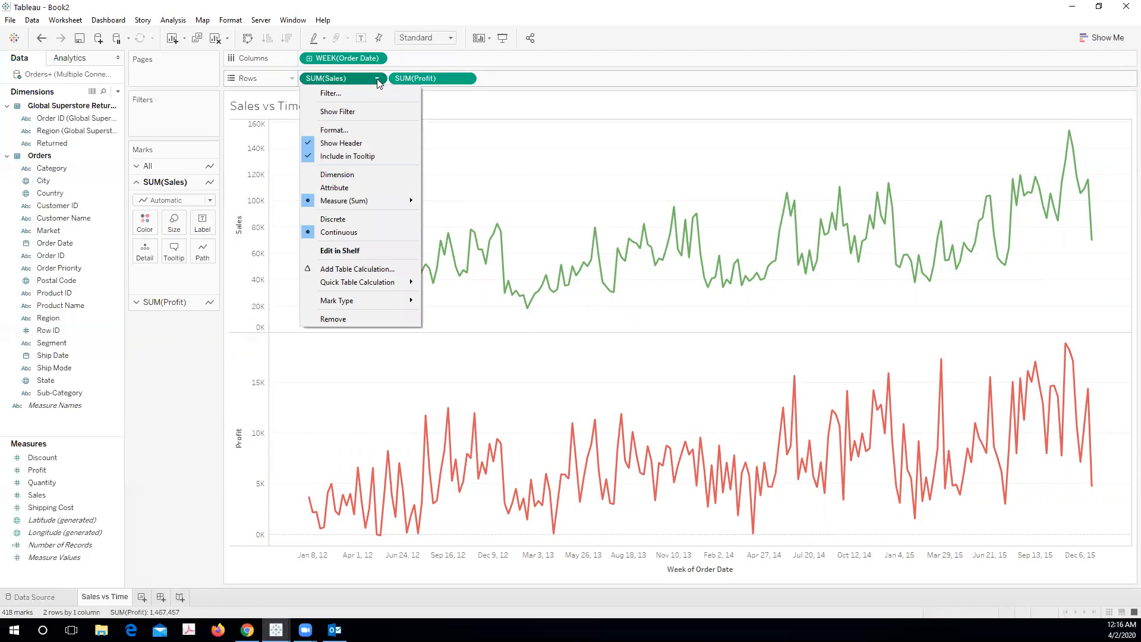
click(466, 79)
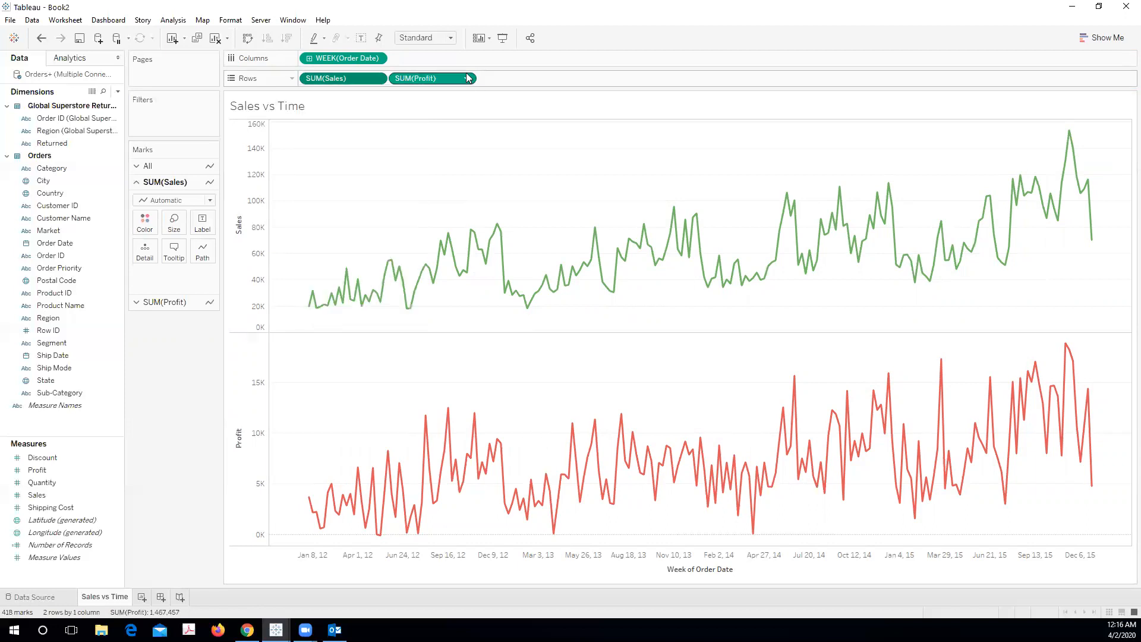
click(466, 80)
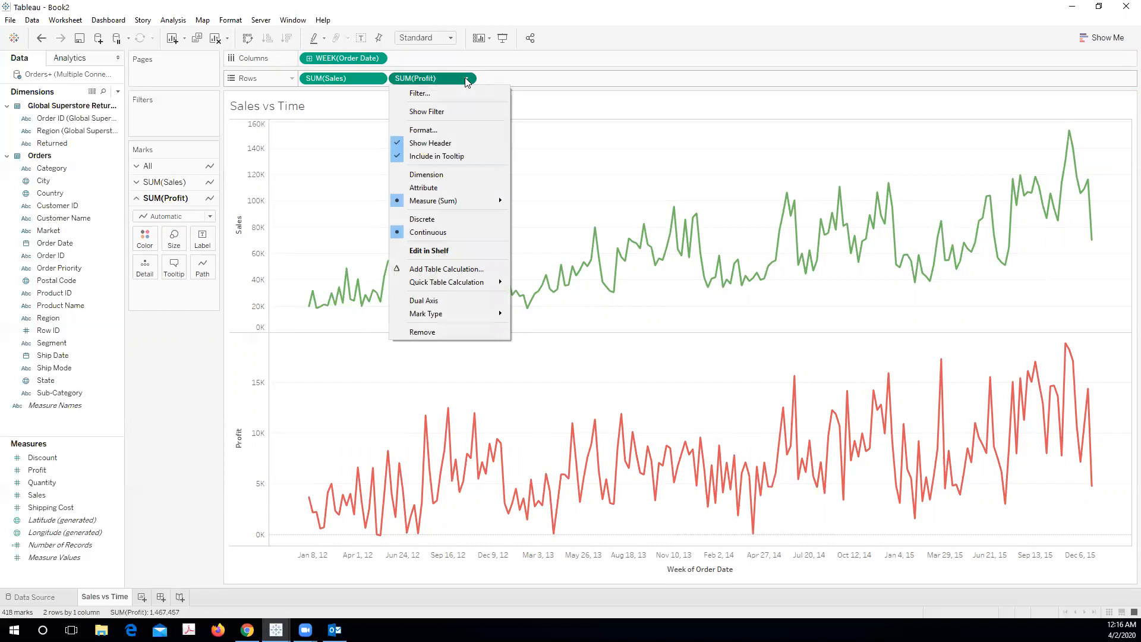
click(454, 301)
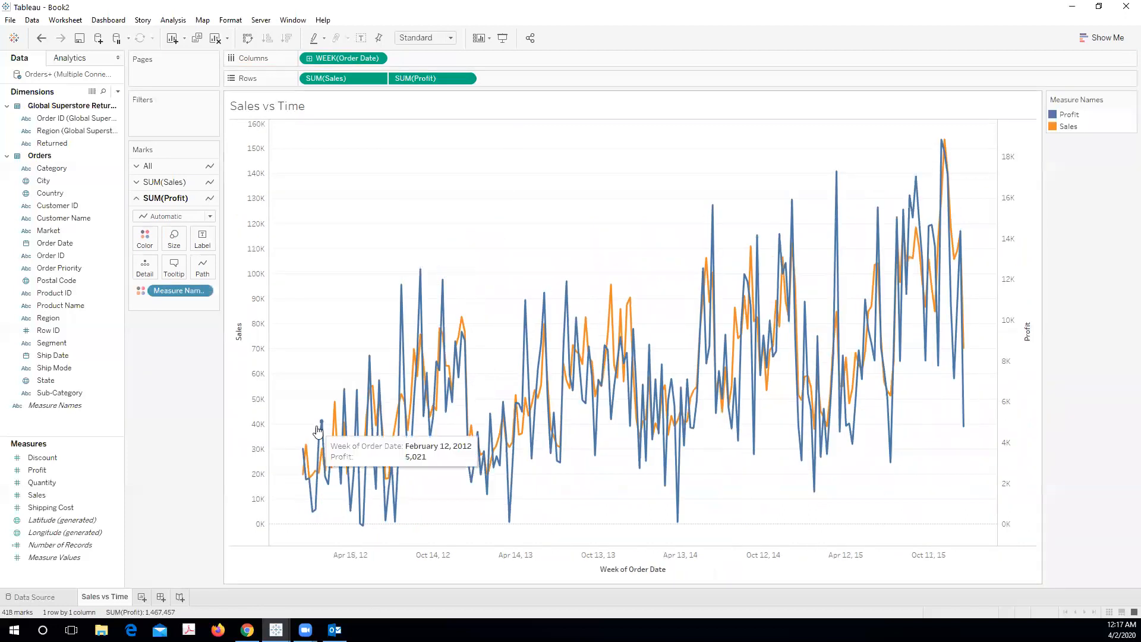
click(468, 79)
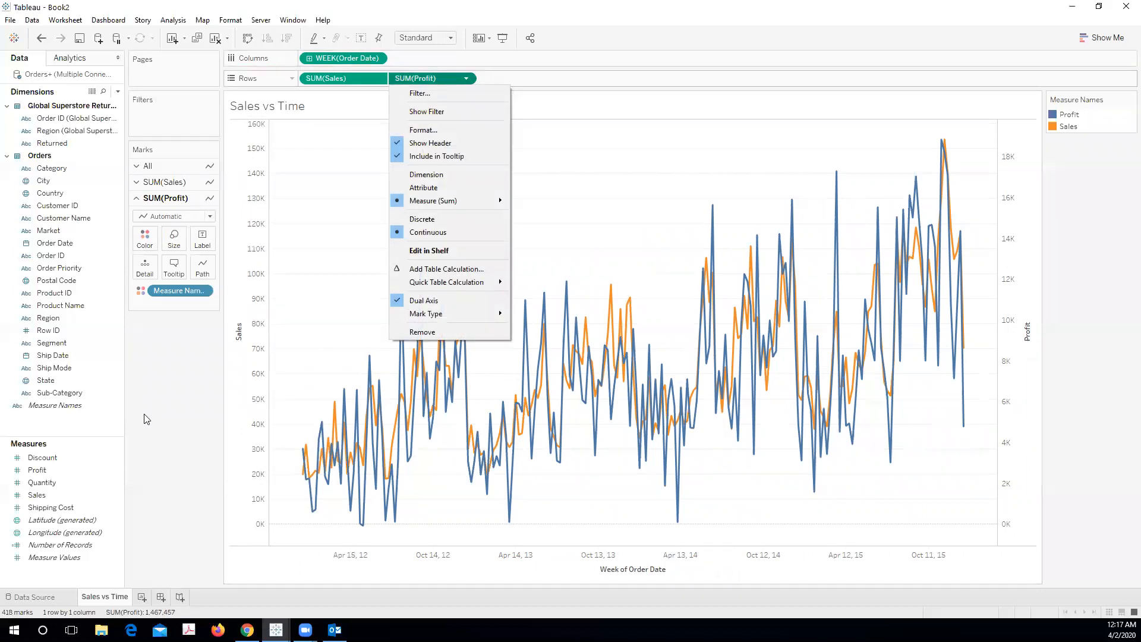
click(180, 401)
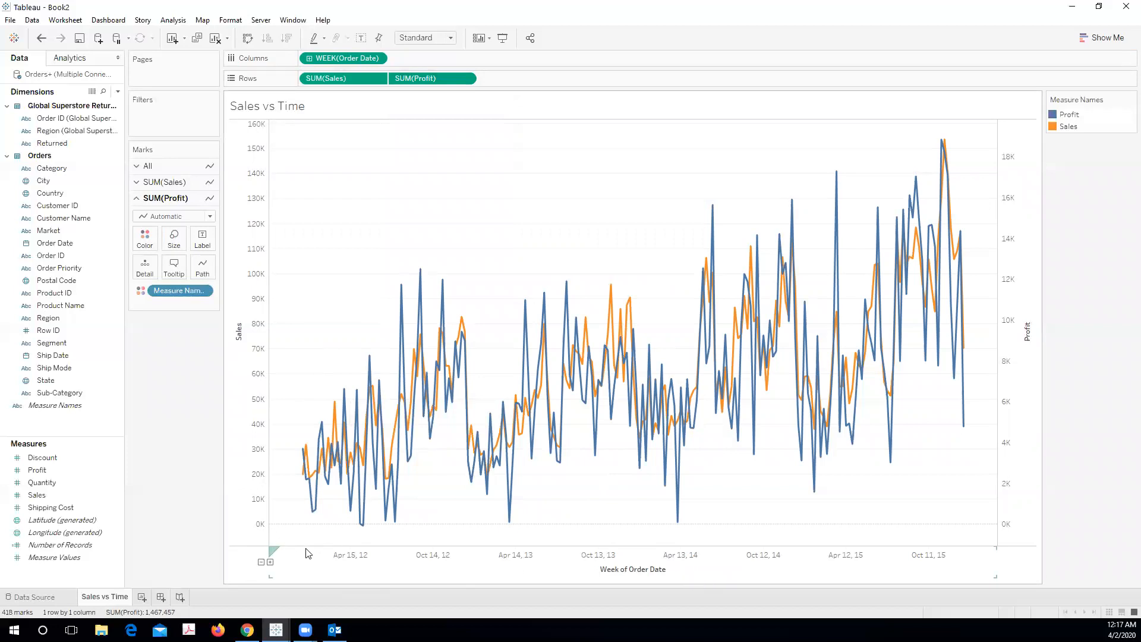
- Drill the Order Date axis down to days and roll it back up through weeks and months to quarters
click(309, 59)
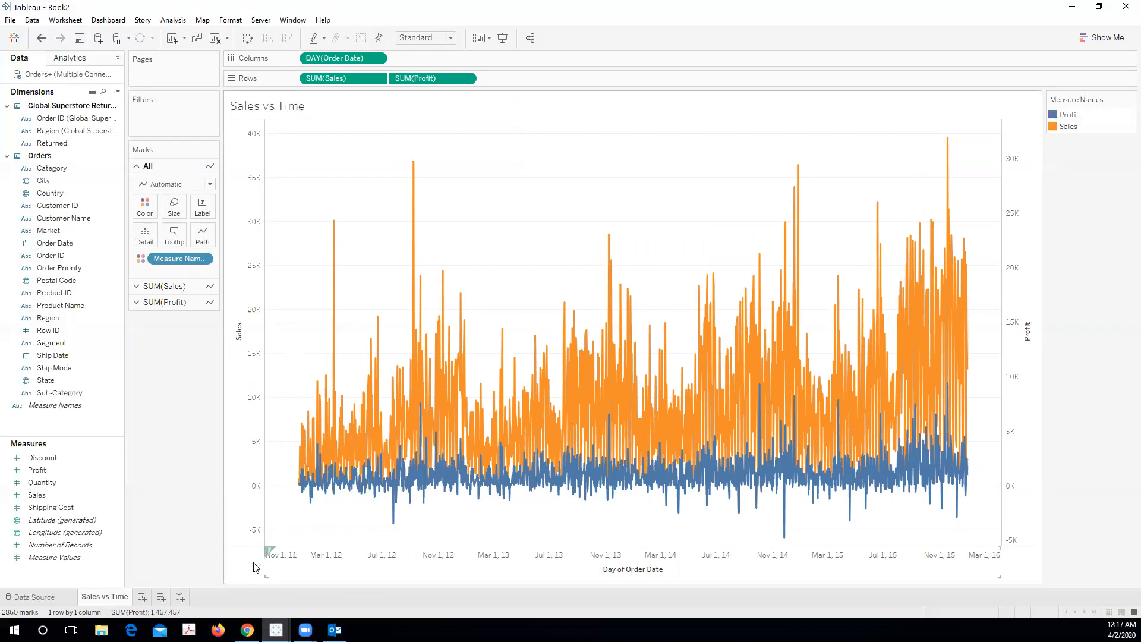
click(257, 563)
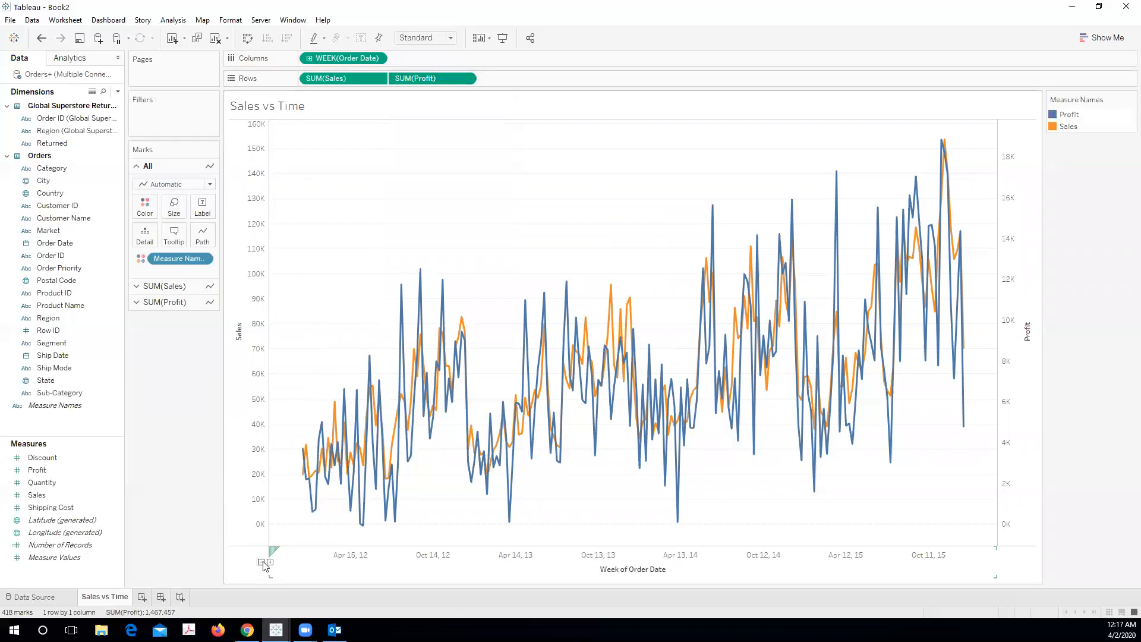
click(261, 562)
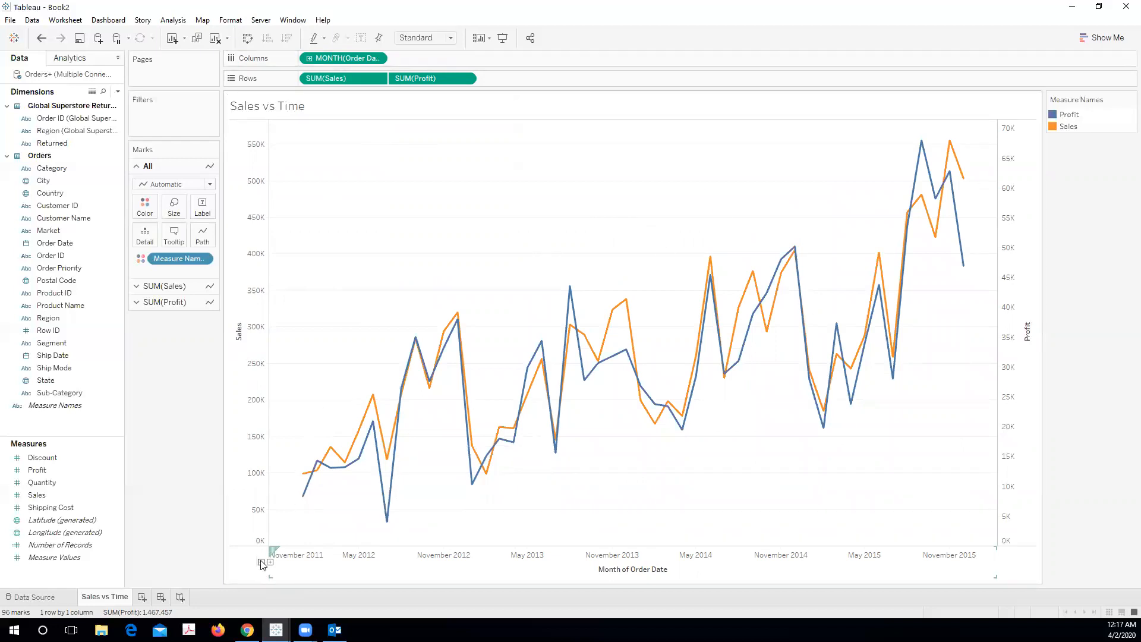
click(262, 563)
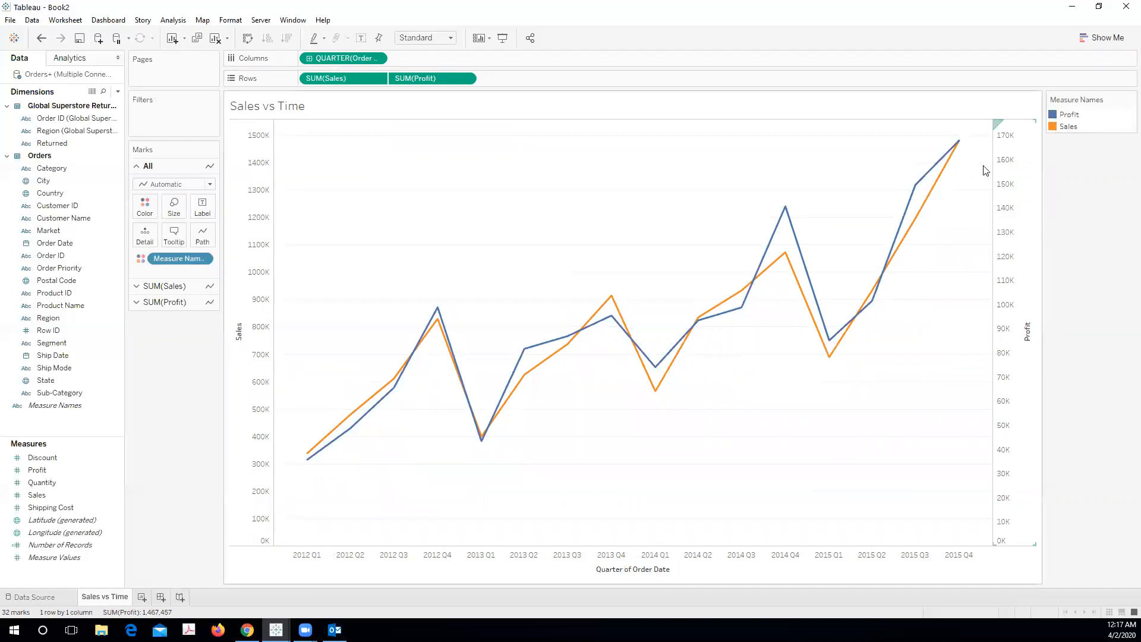
- Compare the quarterly Sales and Profit points from 2012 to 2015, and drill the Order Date axis down to months
mouse_move(316, 446)
mouse_move(390, 393)
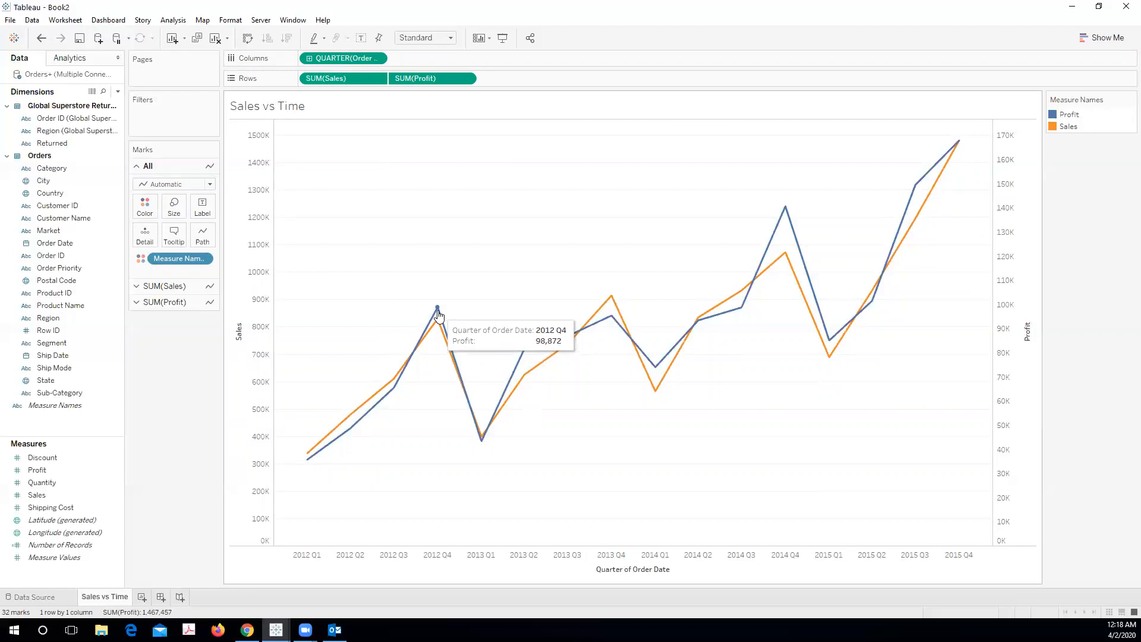
mouse_move(438, 310)
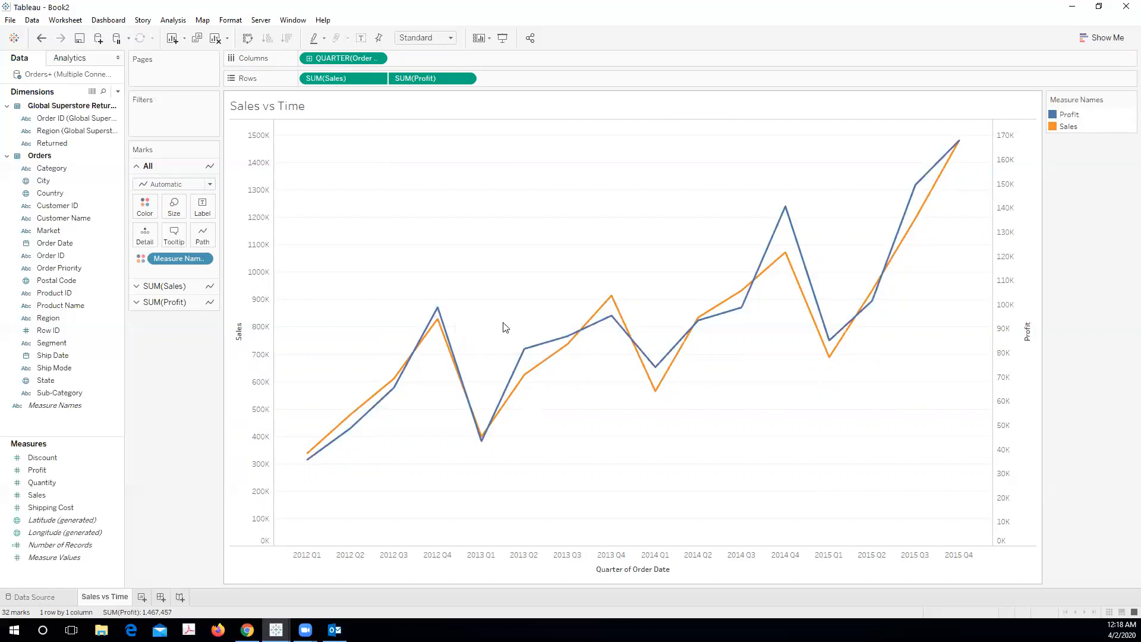
mouse_move(608, 302)
mouse_move(783, 216)
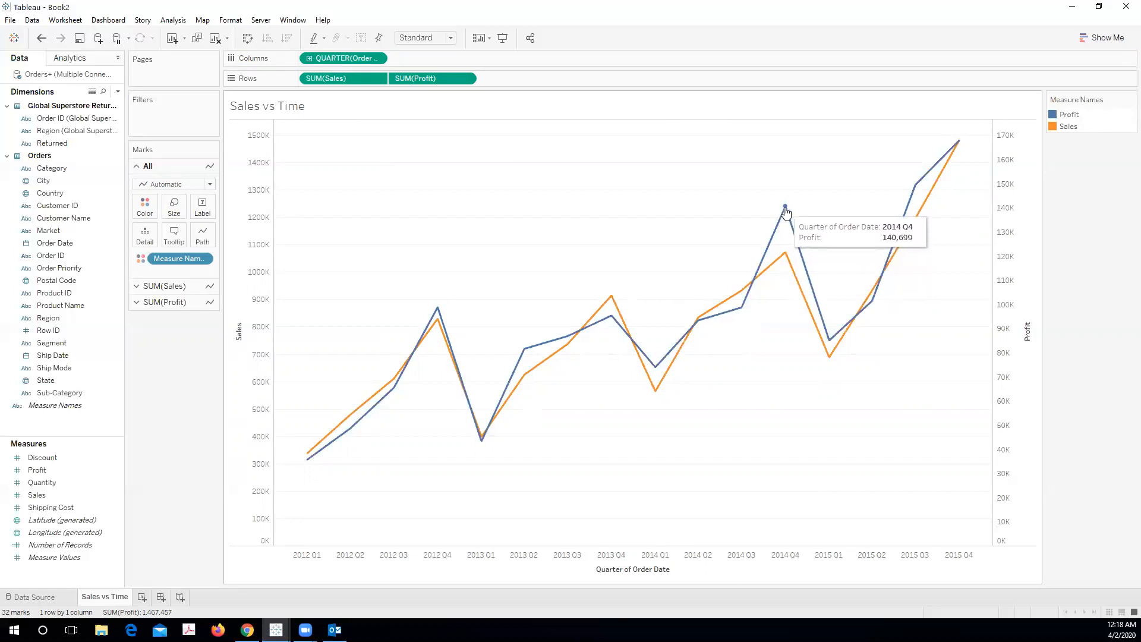
mouse_move(947, 160)
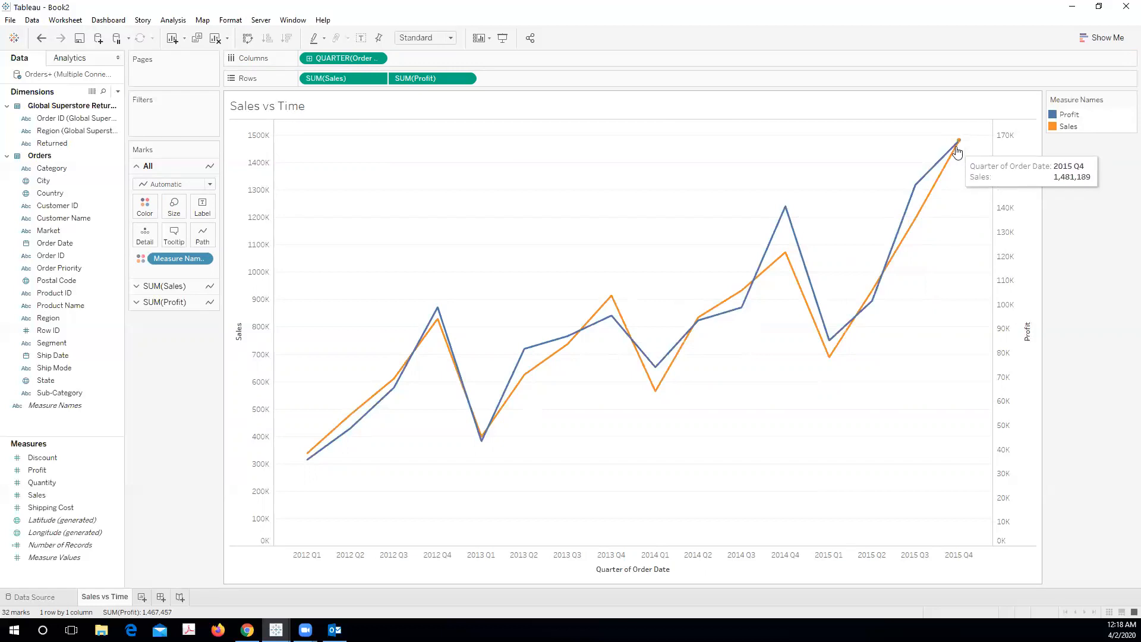
click(309, 58)
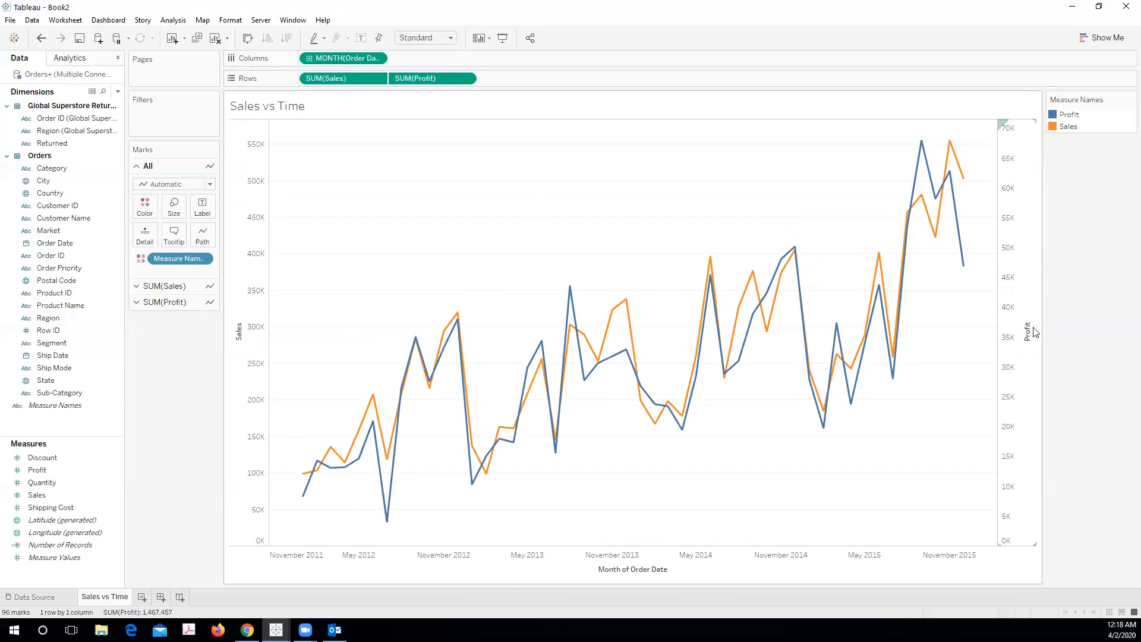
- Turn off the dual axis for Profit and turn it back on
click(466, 79)
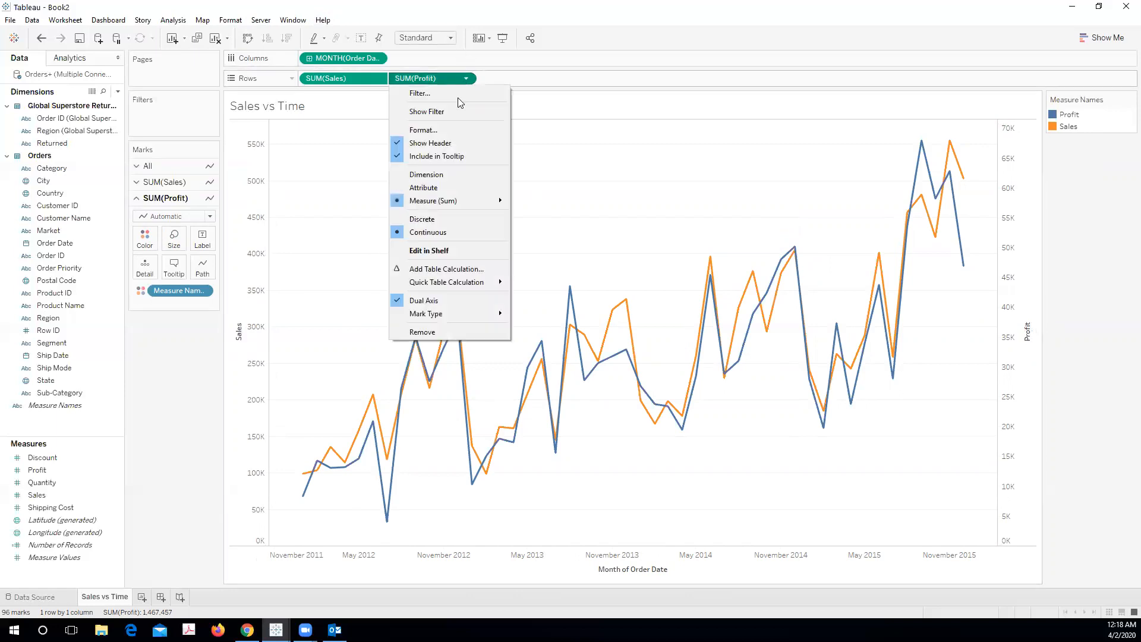
click(398, 301)
click(468, 79)
click(448, 299)
mouse_move(599, 371)
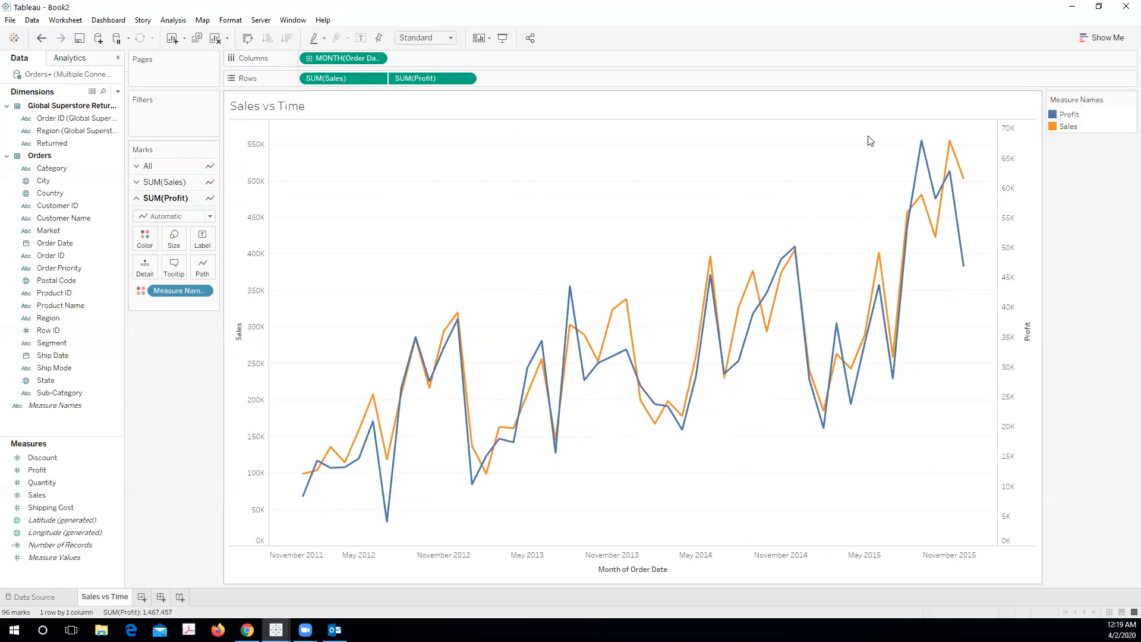
- Look through the suggested chart types for the Sales vs Time sheet, and add and open a new worksheet
click(1104, 38)
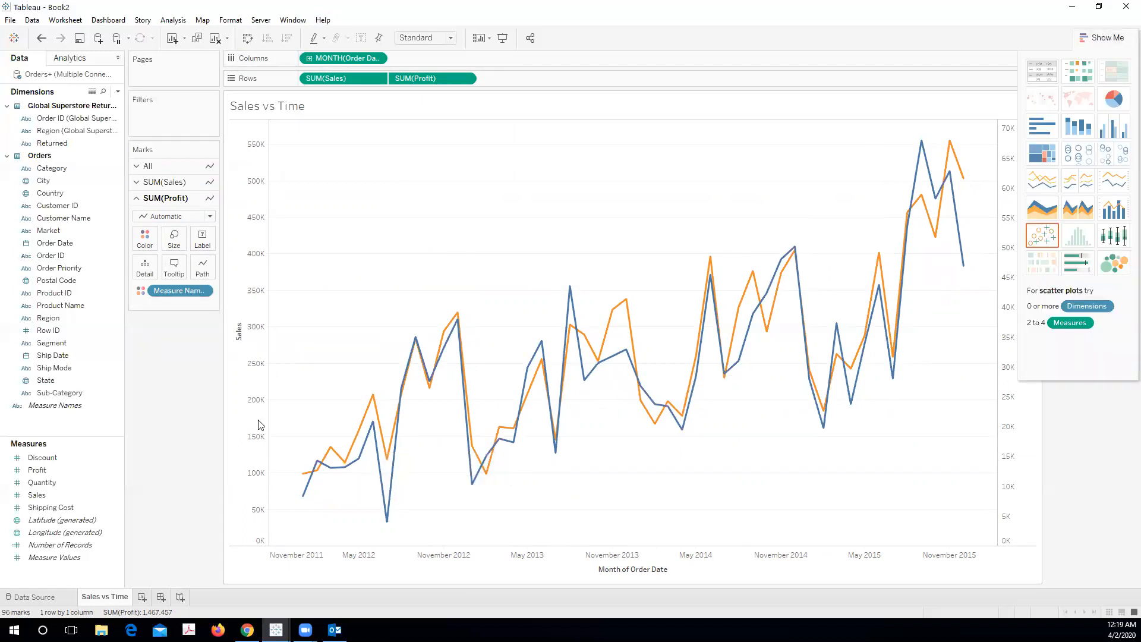
click(143, 598)
click(108, 603)
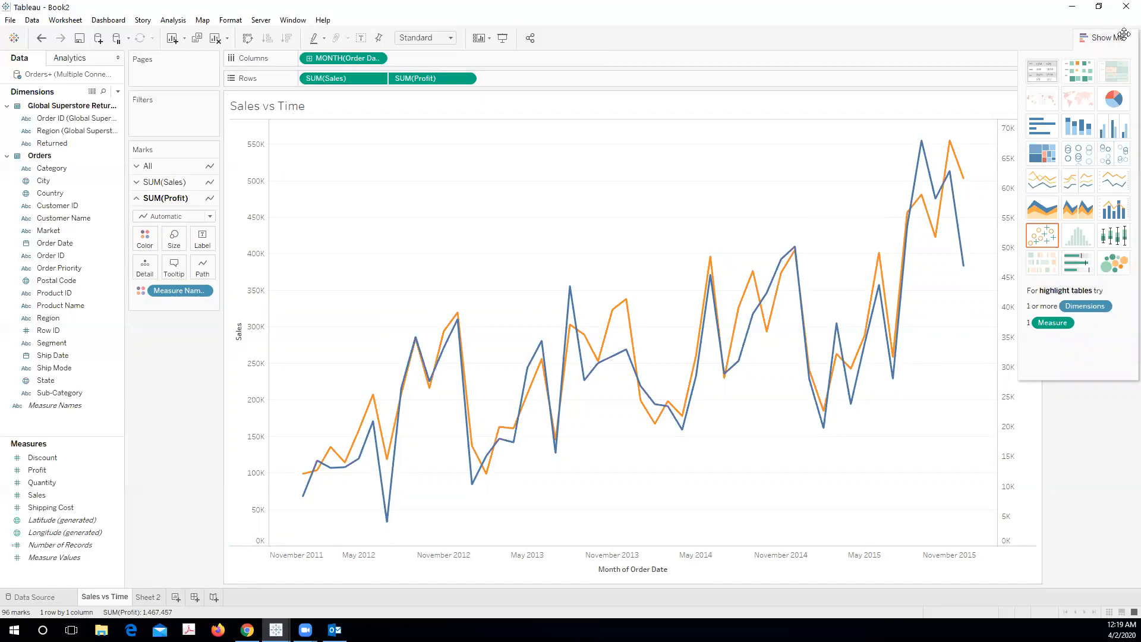
click(1124, 36)
click(155, 598)
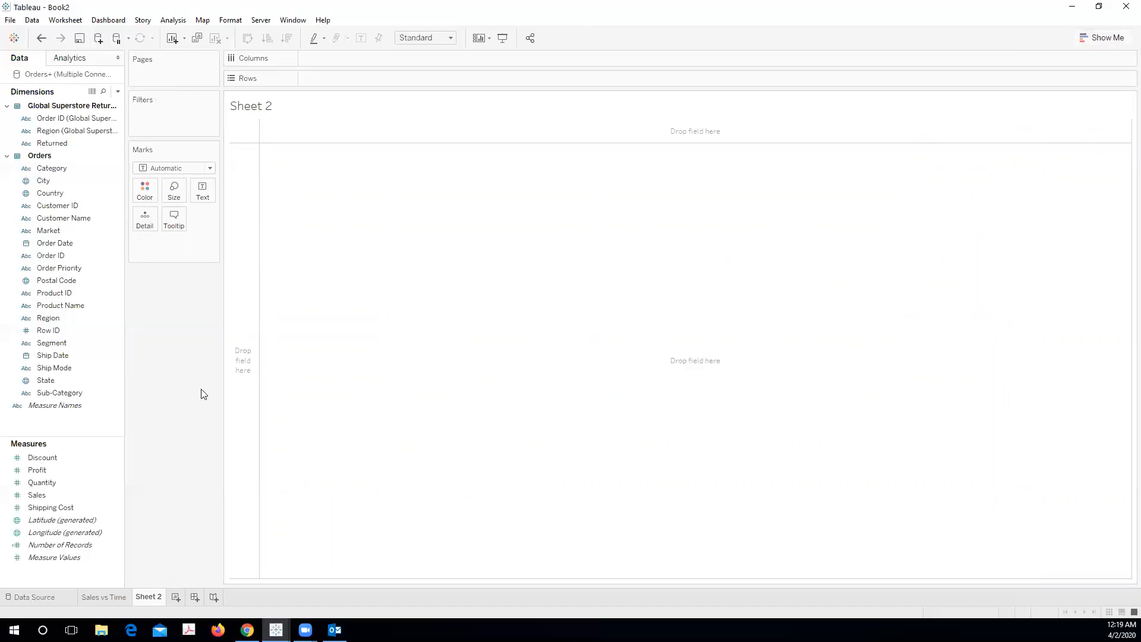
click(66, 255)
click(116, 168)
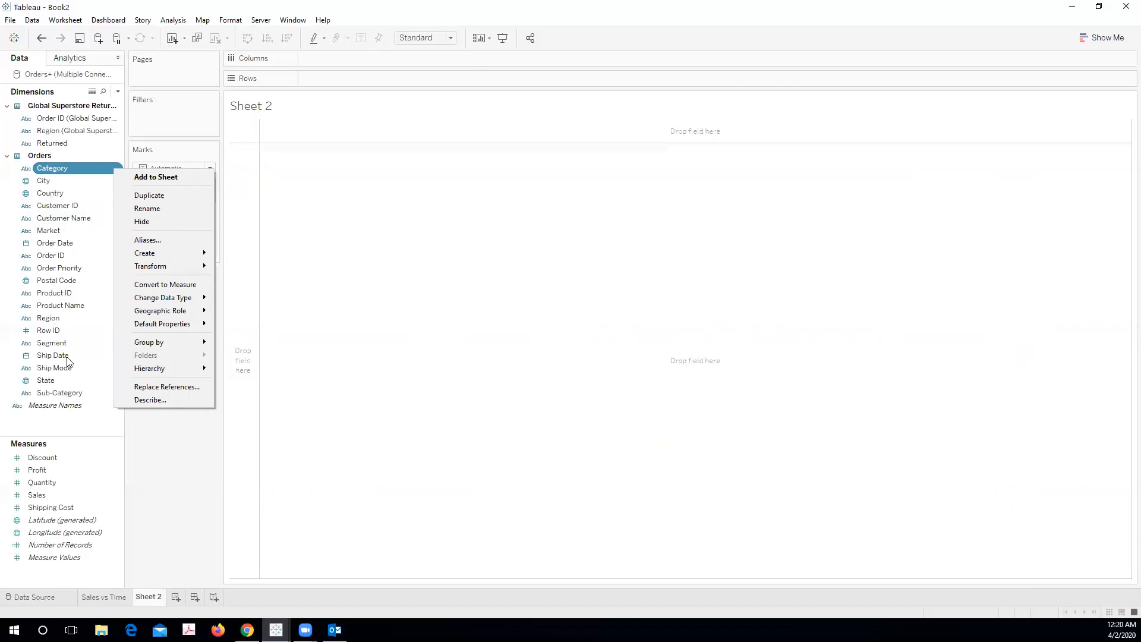
click(105, 165)
click(117, 169)
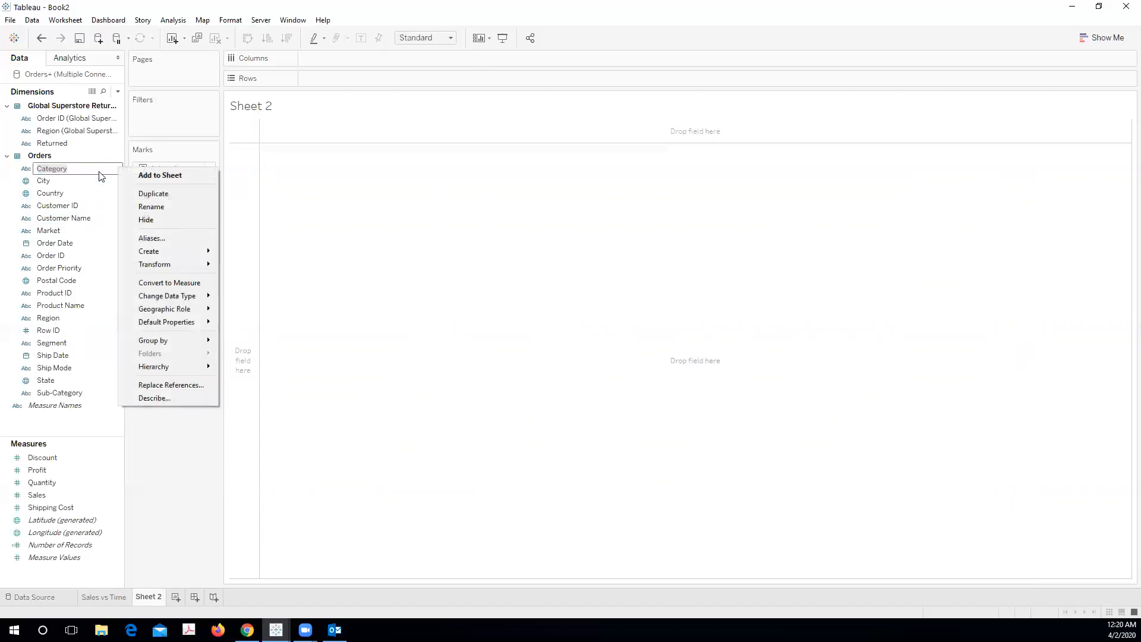
click(112, 205)
click(89, 169)
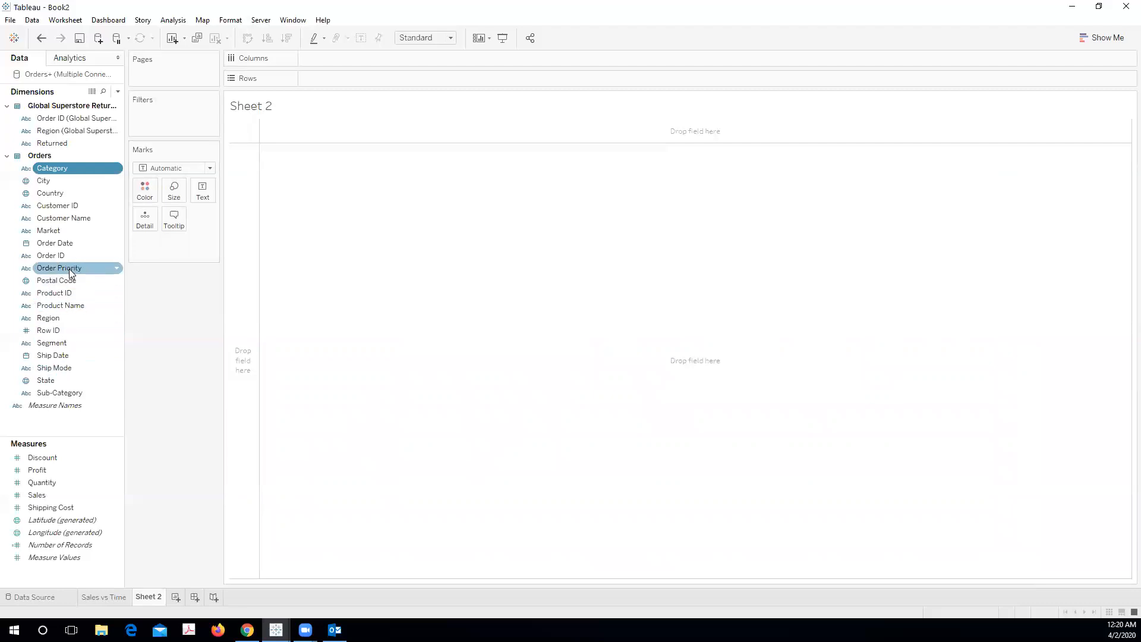
- Try Order Date on the columns of the new sheet and remove it again
drag(60, 239, 333, 58)
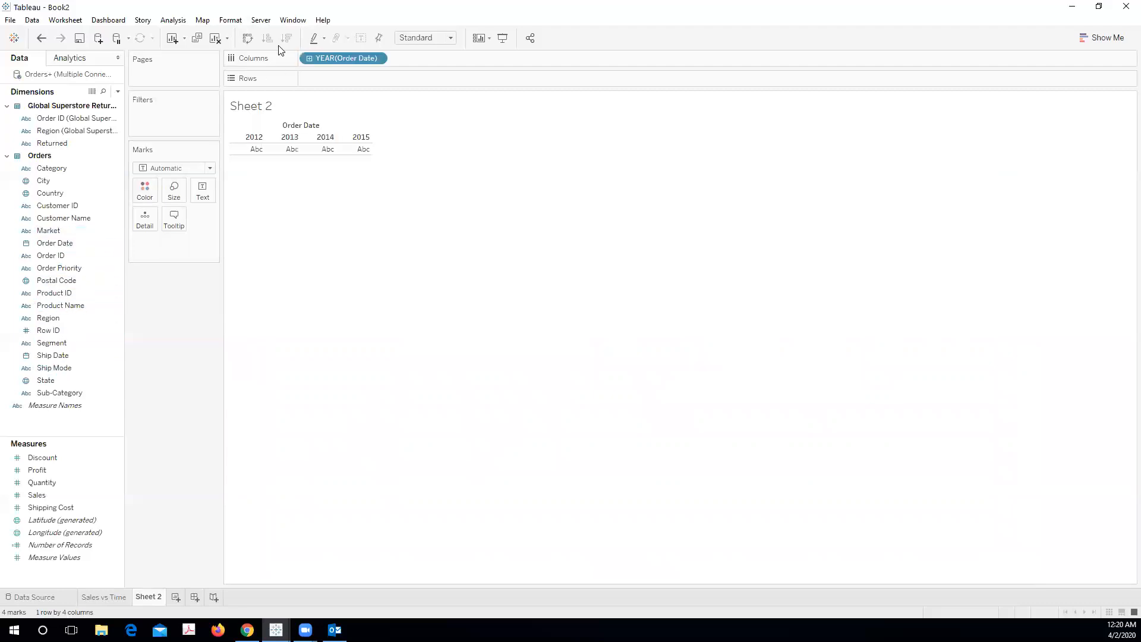
click(377, 58)
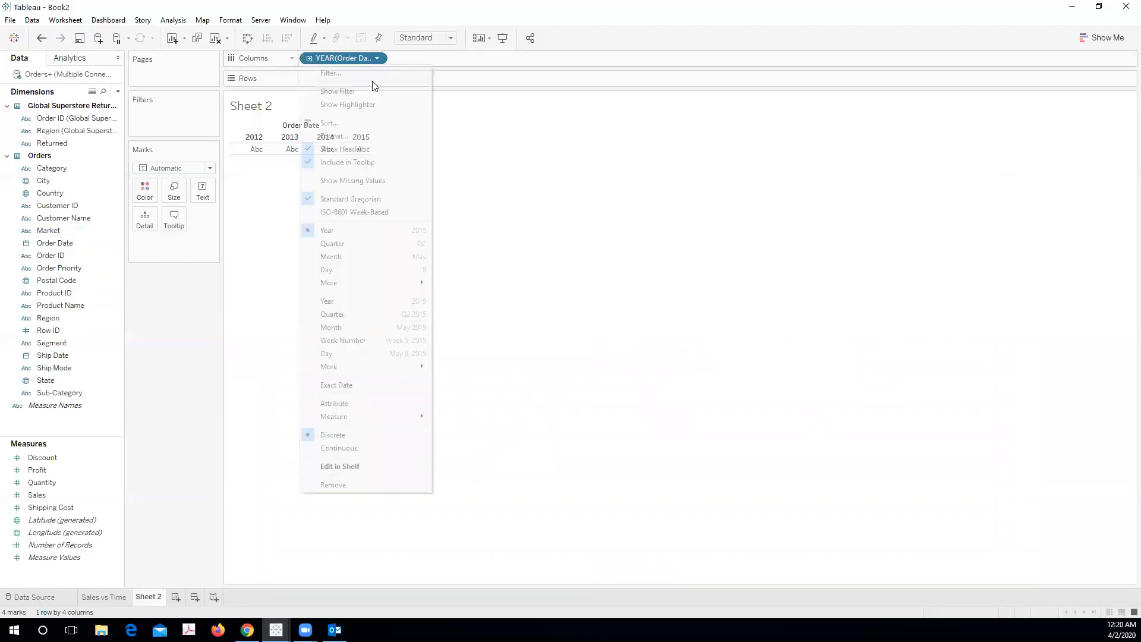
click(351, 489)
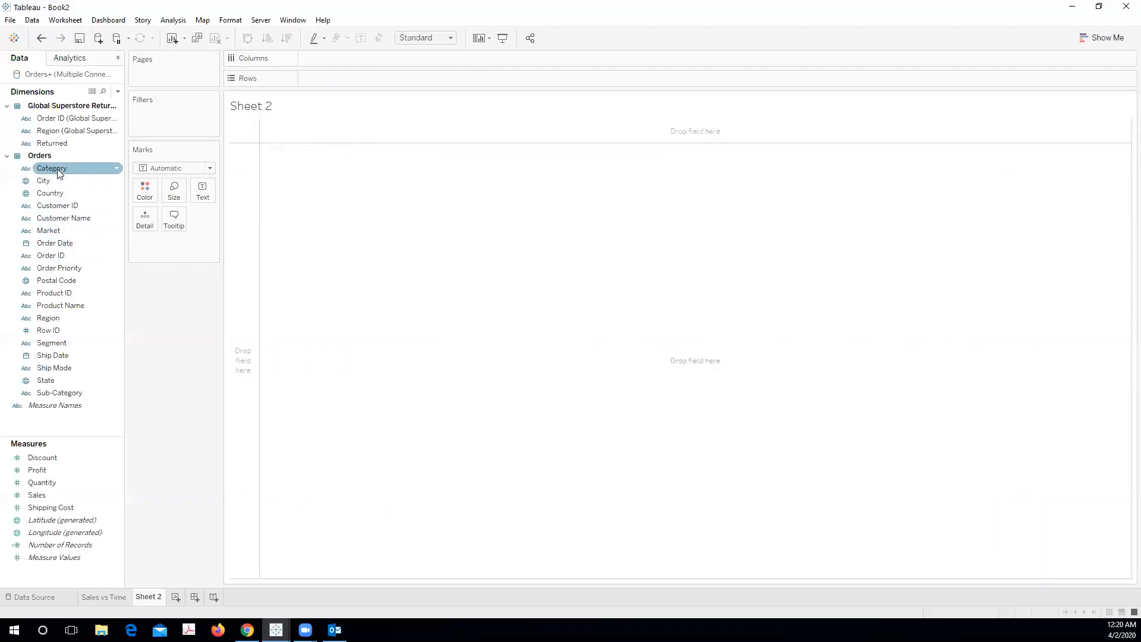
- Add Category and Sub-Category to the rows of the new sheet
double_click(101, 170)
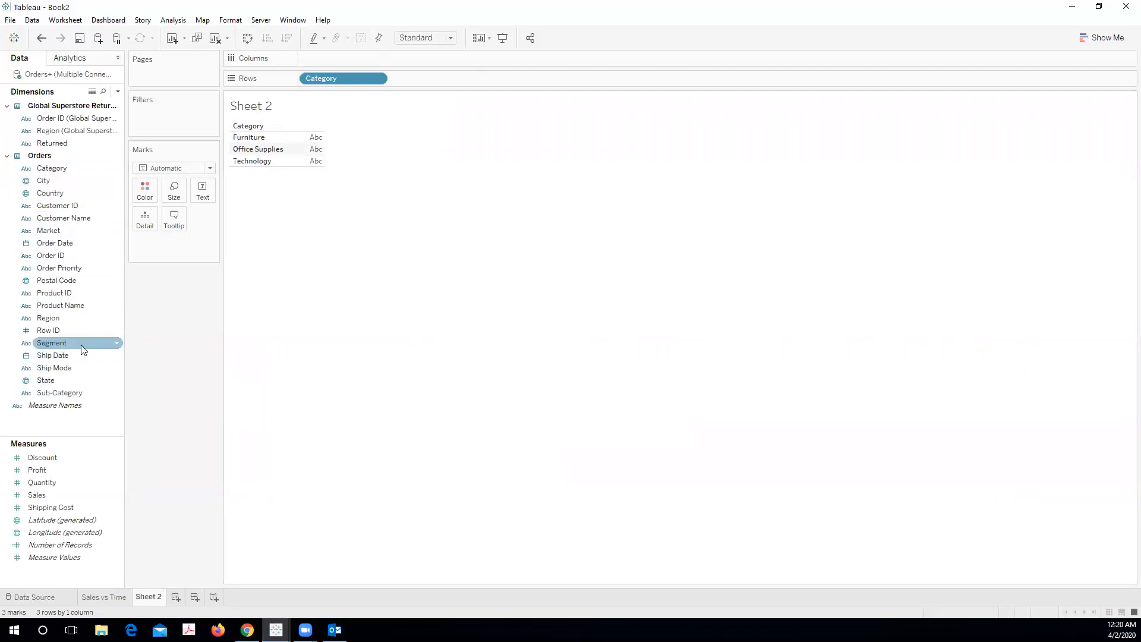
double_click(71, 393)
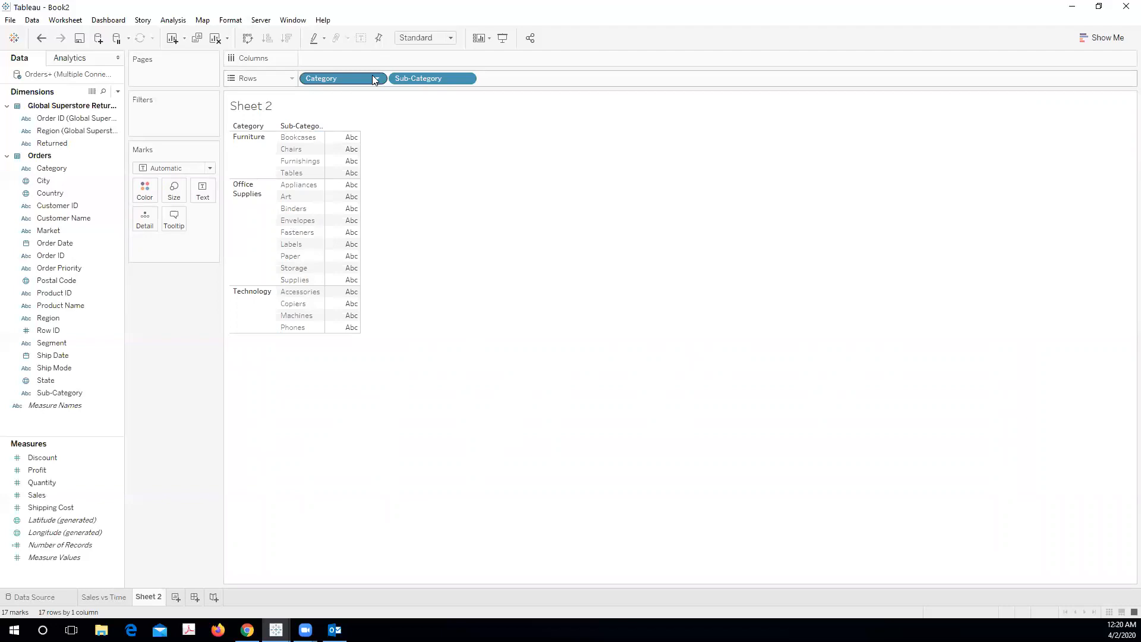
- Create a hierarchy named Category from the Category dimension and add Sub-Category to it as the lower level
click(111, 168)
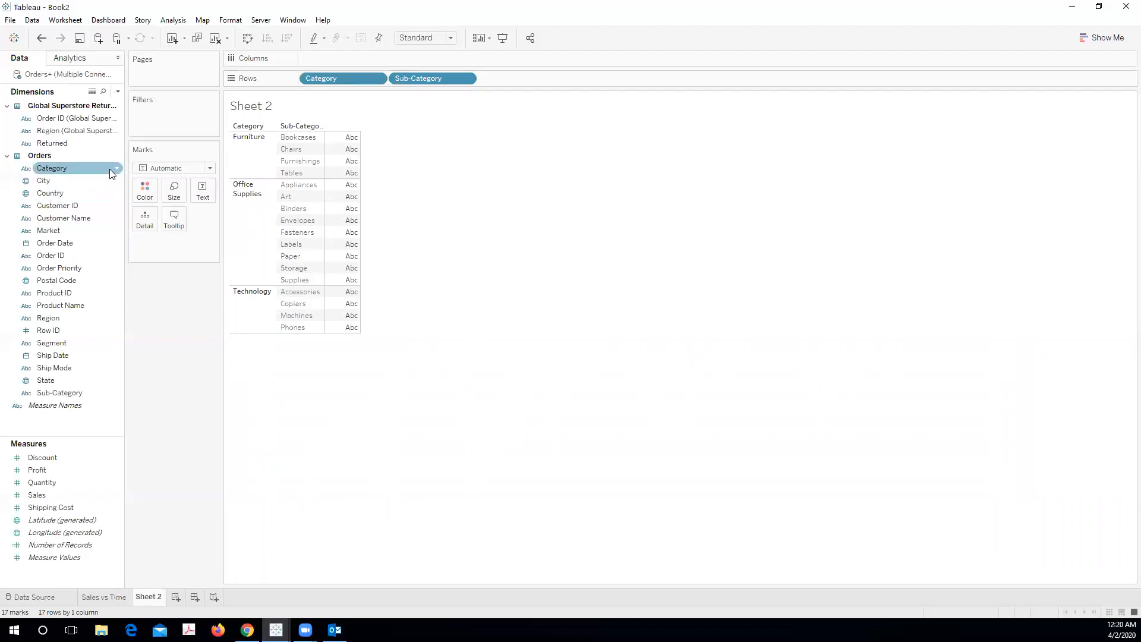
right_click(117, 170)
mouse_move(180, 384)
click(240, 381)
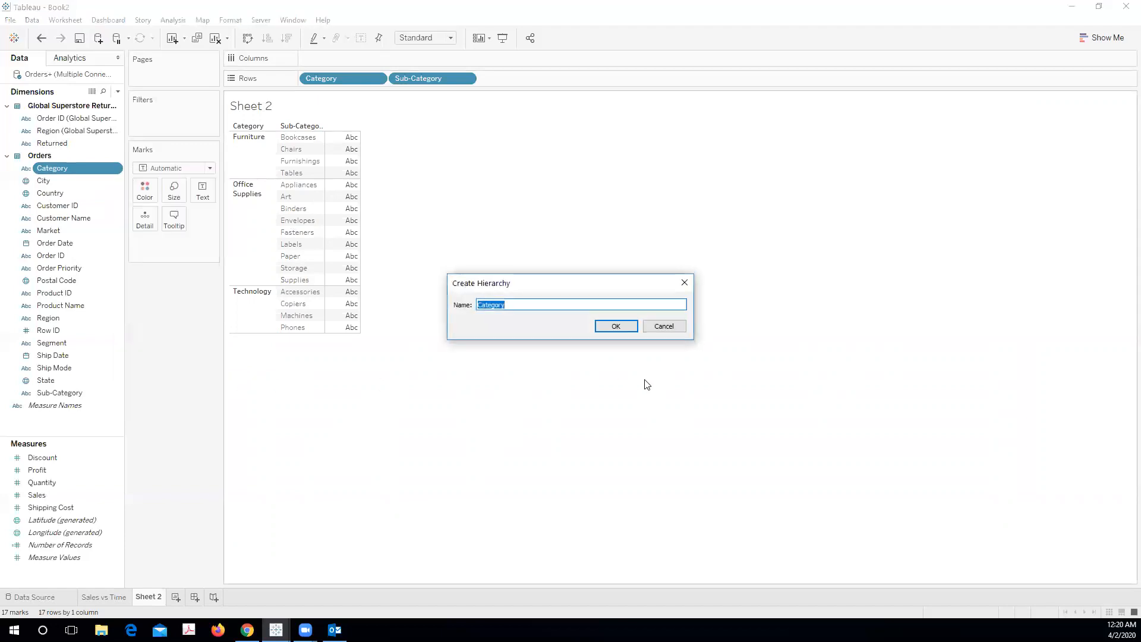
click(612, 327)
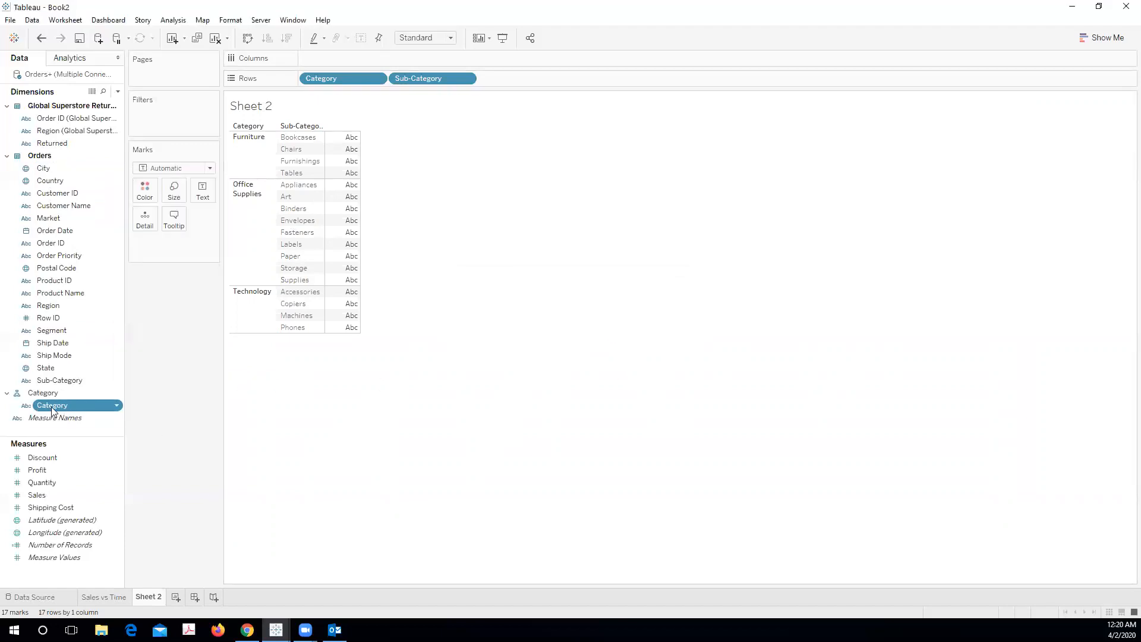
drag(58, 378, 68, 412)
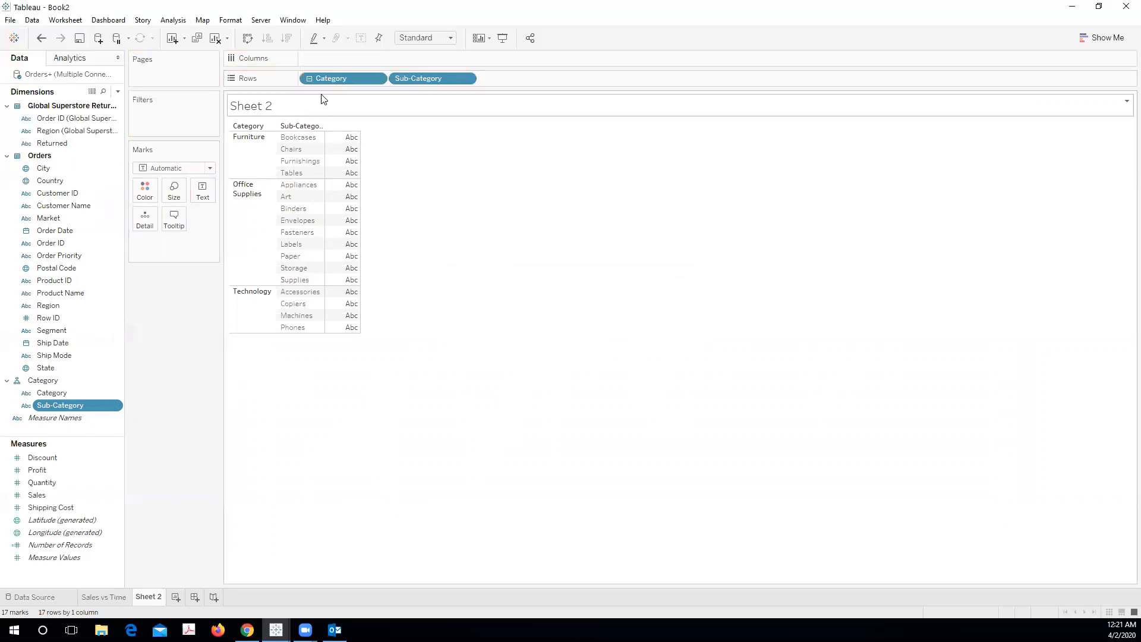
- Test the hierarchy by collapsing the rows to Category and expanding them to Sub-Category again
click(309, 79)
click(309, 79)
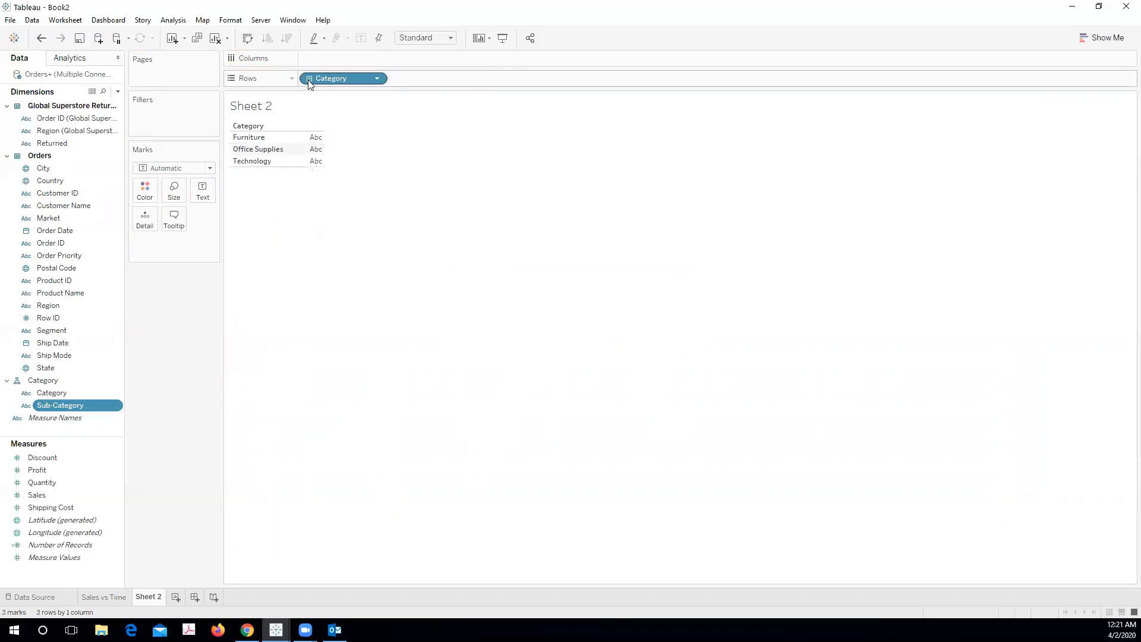
click(309, 79)
double_click(308, 80)
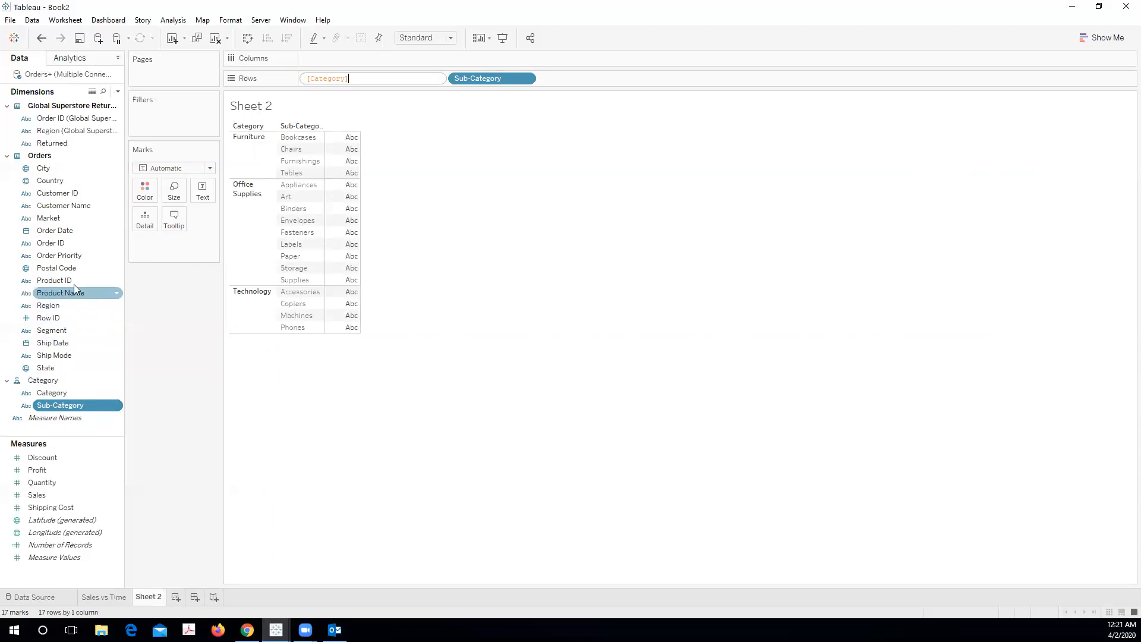
- Add Product Name beneath Sub-Category in the Category hierarchy and collapse the rows to the Category level
drag(69, 297, 64, 413)
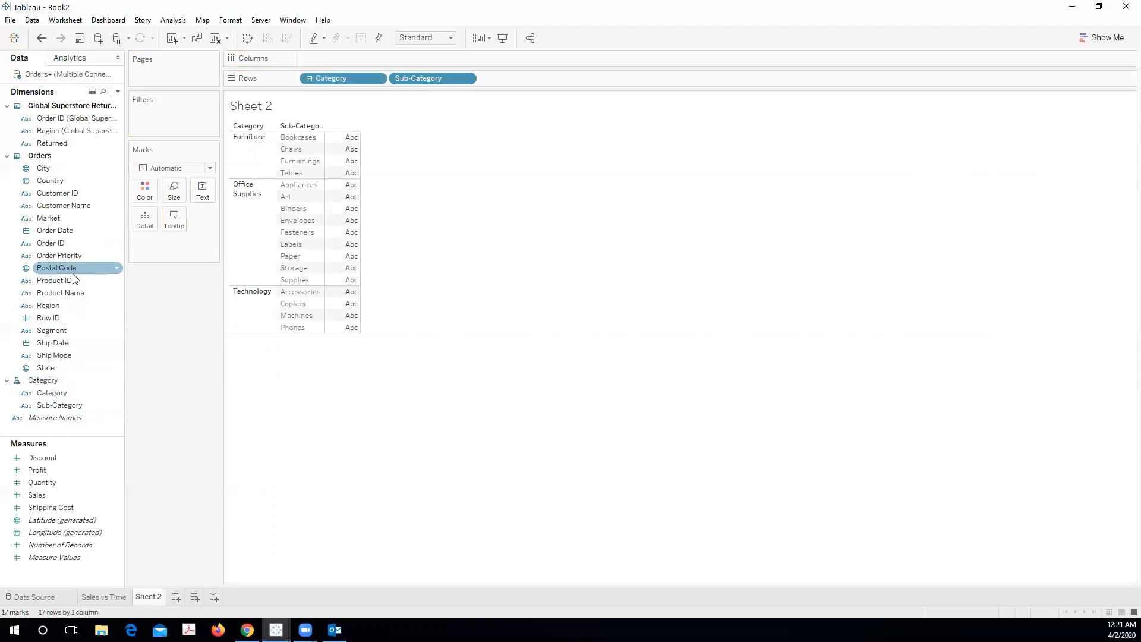
drag(62, 293, 69, 410)
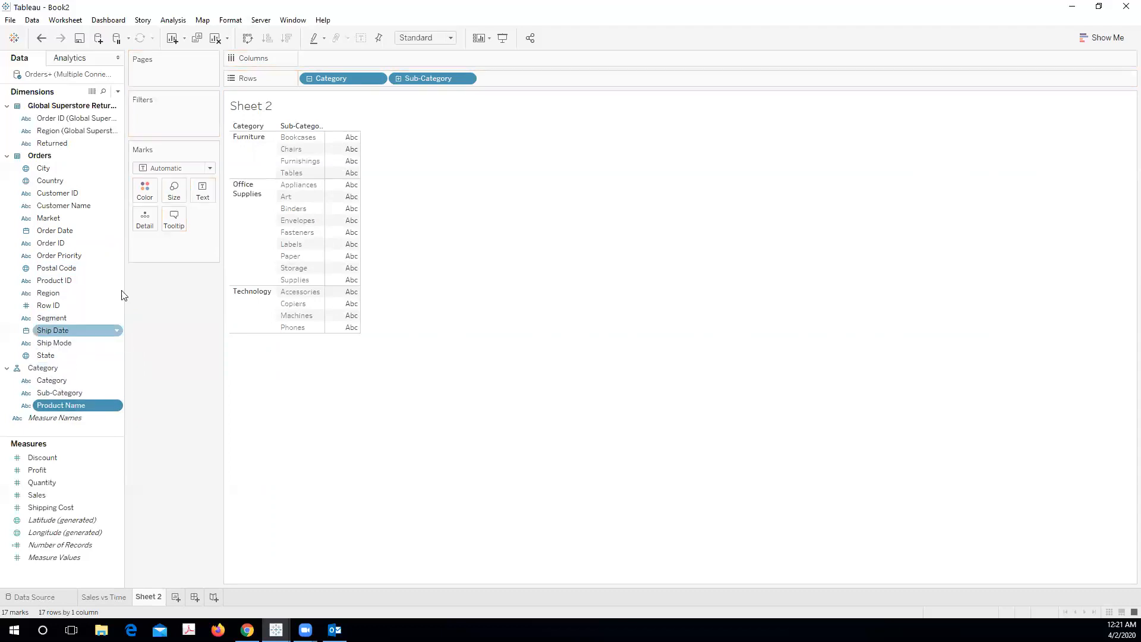
click(309, 80)
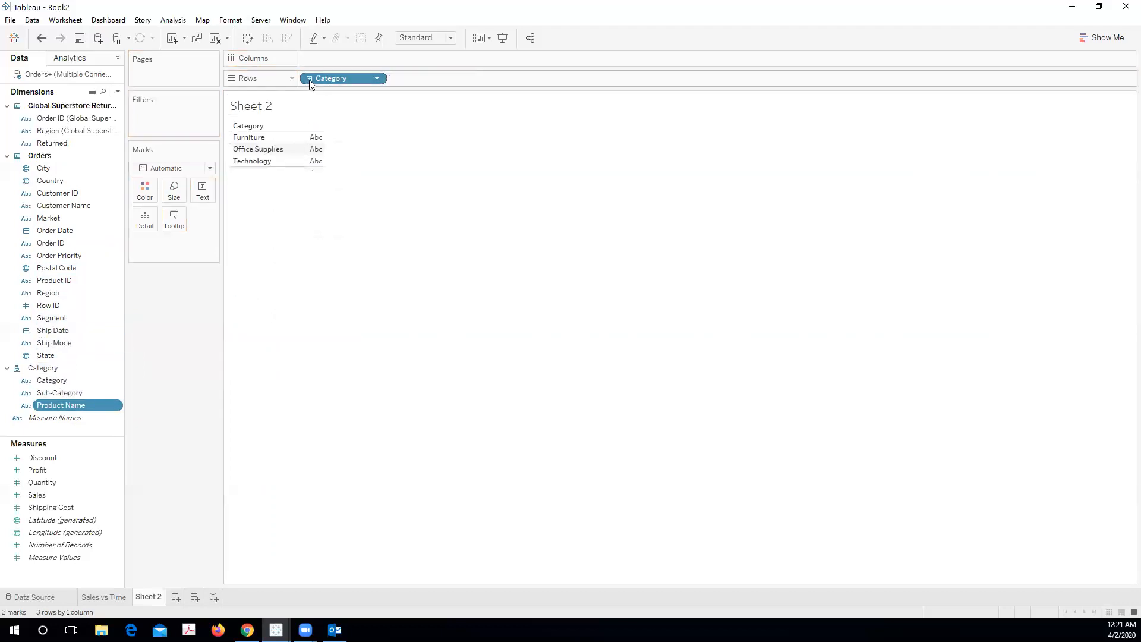
- Try Segment on the columns of the sheet and widen the table's columns
double_click(51, 324)
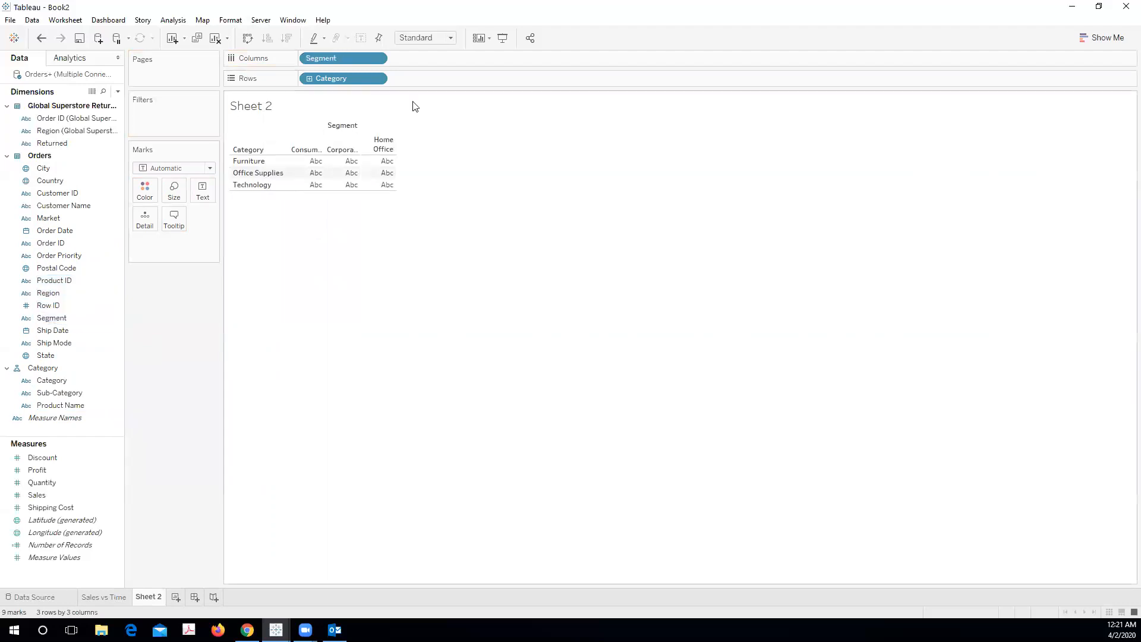
click(377, 81)
click(501, 339)
click(376, 174)
click(375, 199)
drag(397, 150, 515, 158)
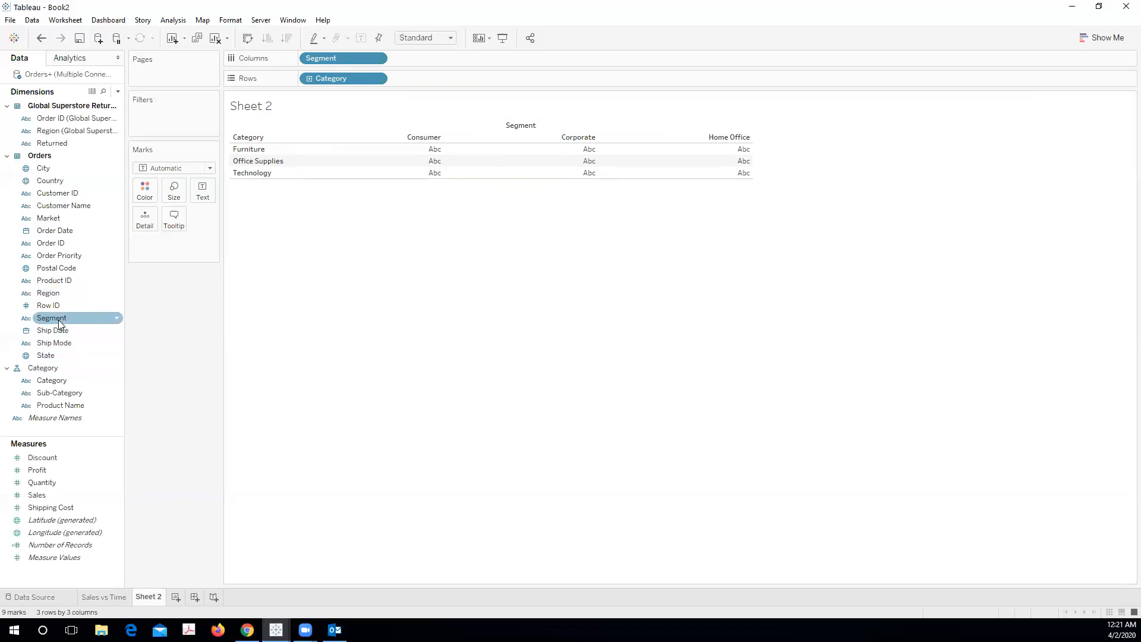
- Move the Segment dimension into the Category hierarchy as its top level, above Category
drag(58, 320, 59, 369)
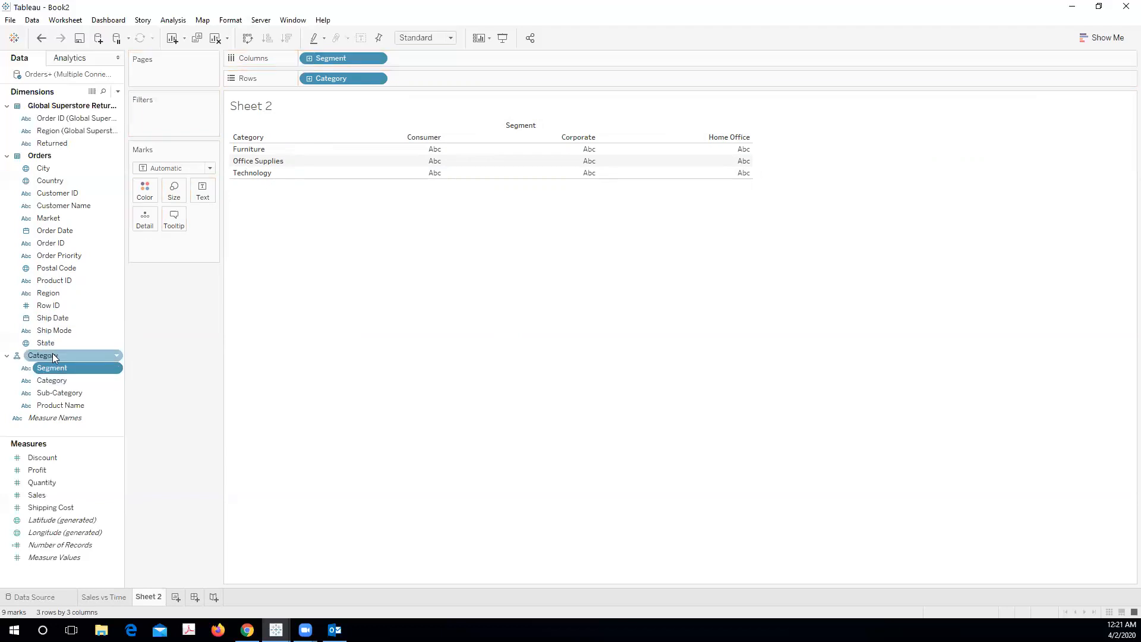
click(62, 381)
click(58, 368)
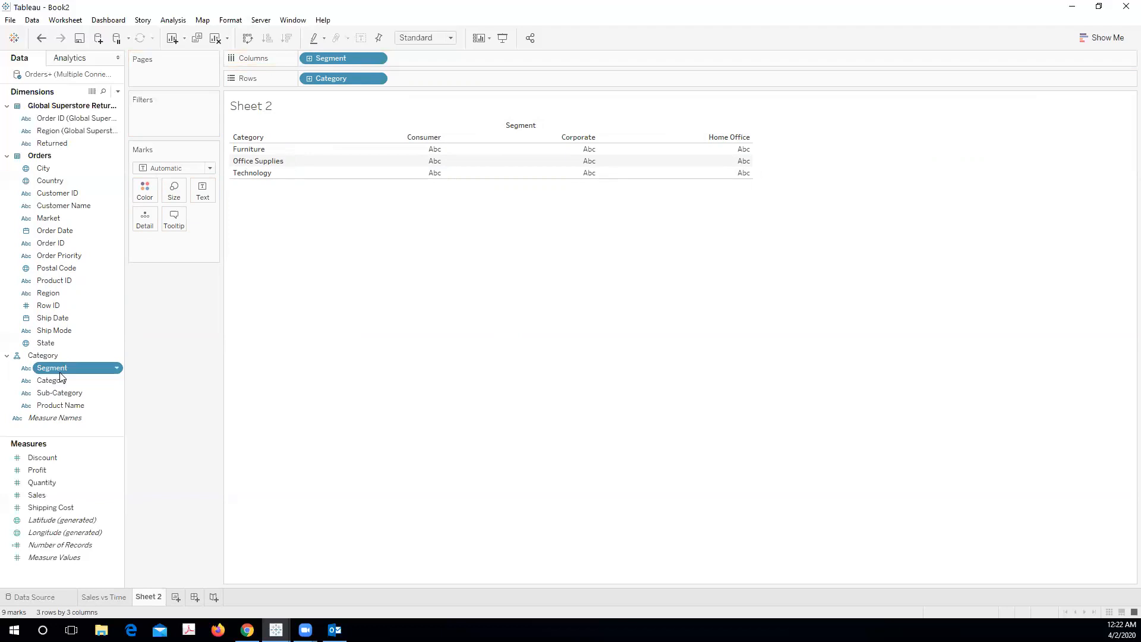
- Remove Segment from the columns and Category from the rows, and place the hierarchy's Segment level on the rows
click(377, 58)
click(344, 264)
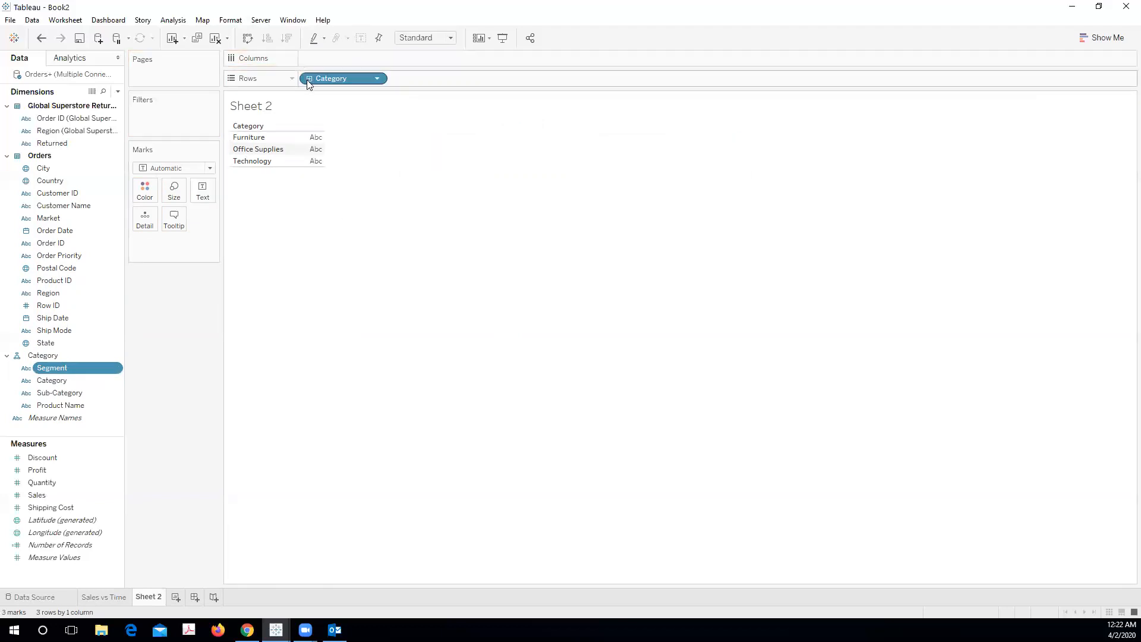
click(309, 79)
click(309, 80)
drag(367, 76, 191, 355)
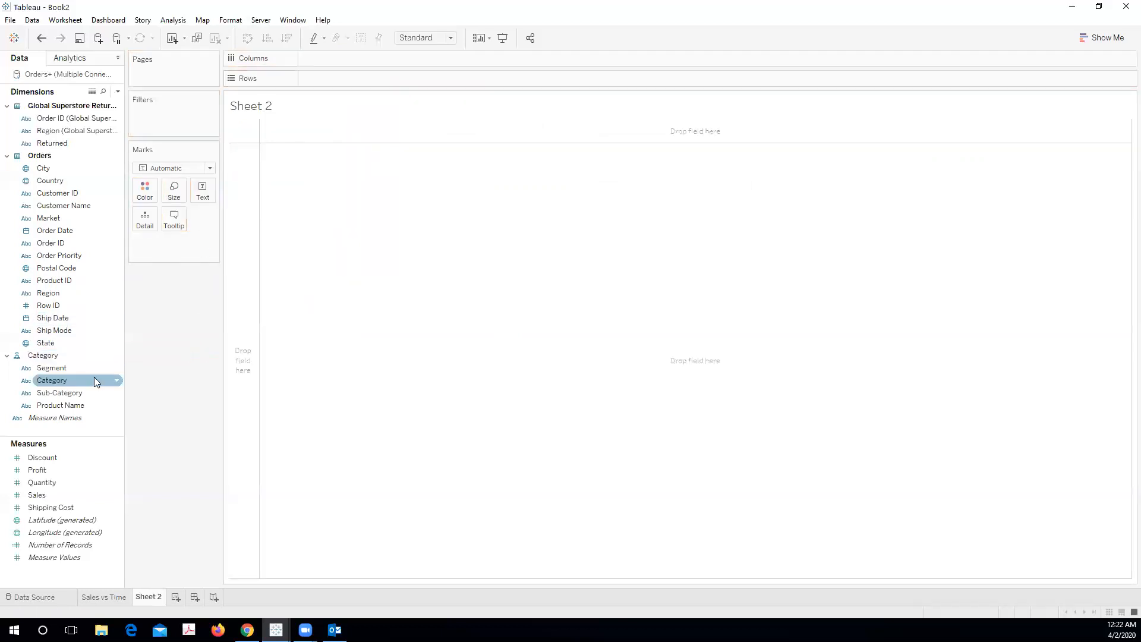
double_click(51, 367)
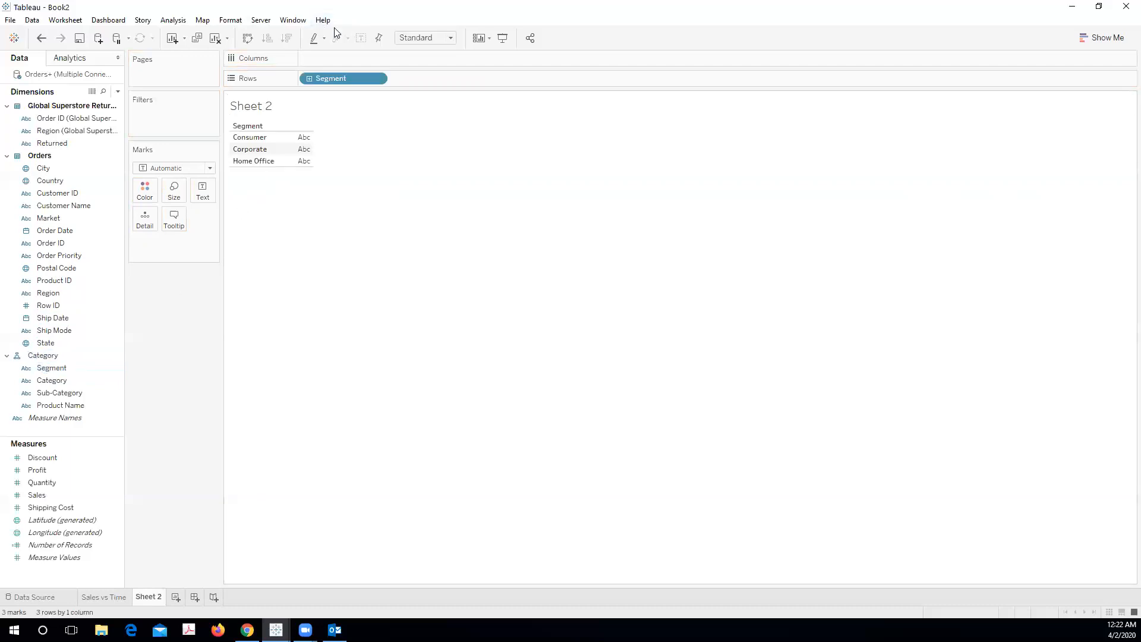
- Drill the rows down from Segment through Category and Sub-Category to Product Name, and collapse them back to Segment
click(309, 78)
click(309, 78)
click(309, 78)
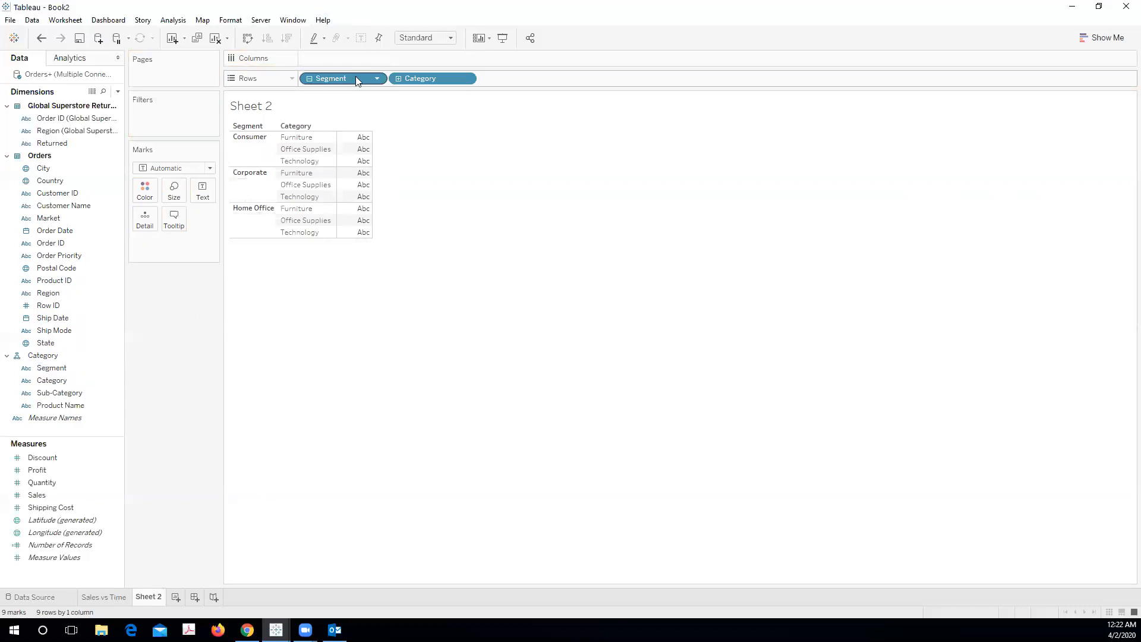
click(398, 79)
click(487, 79)
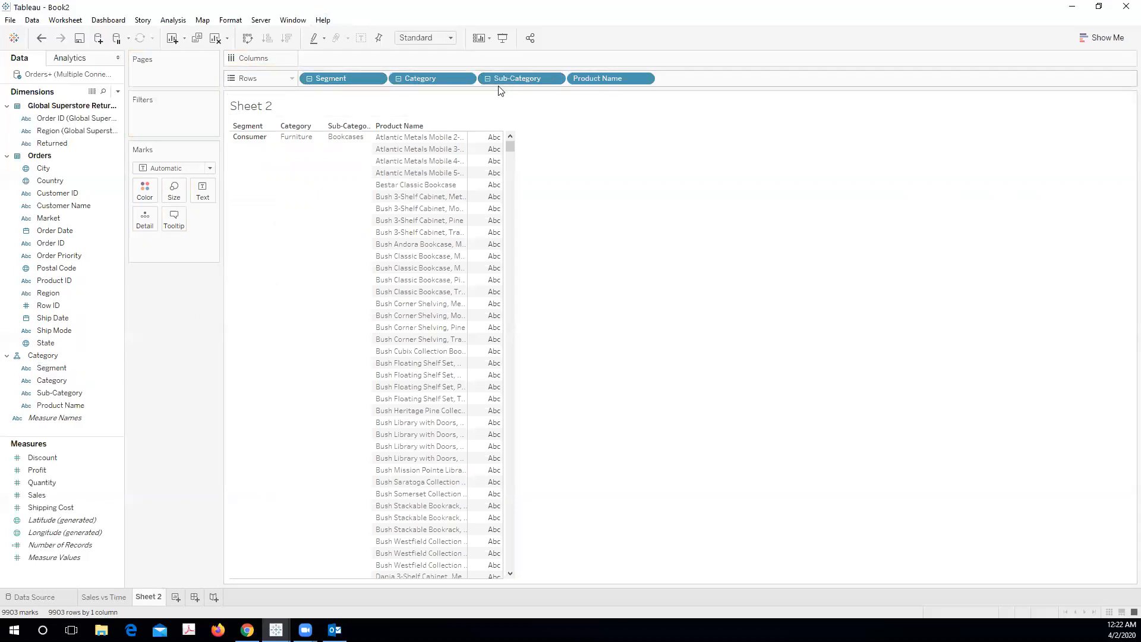
click(308, 78)
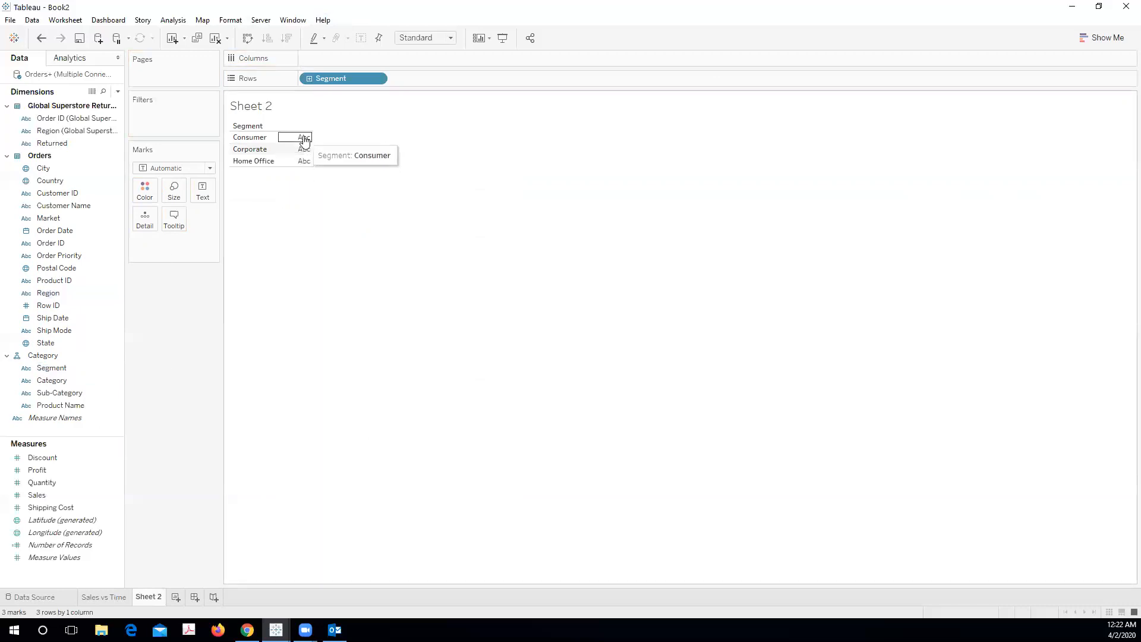
- Add the Number of Records measure as the values of the Segment table
click(93, 506)
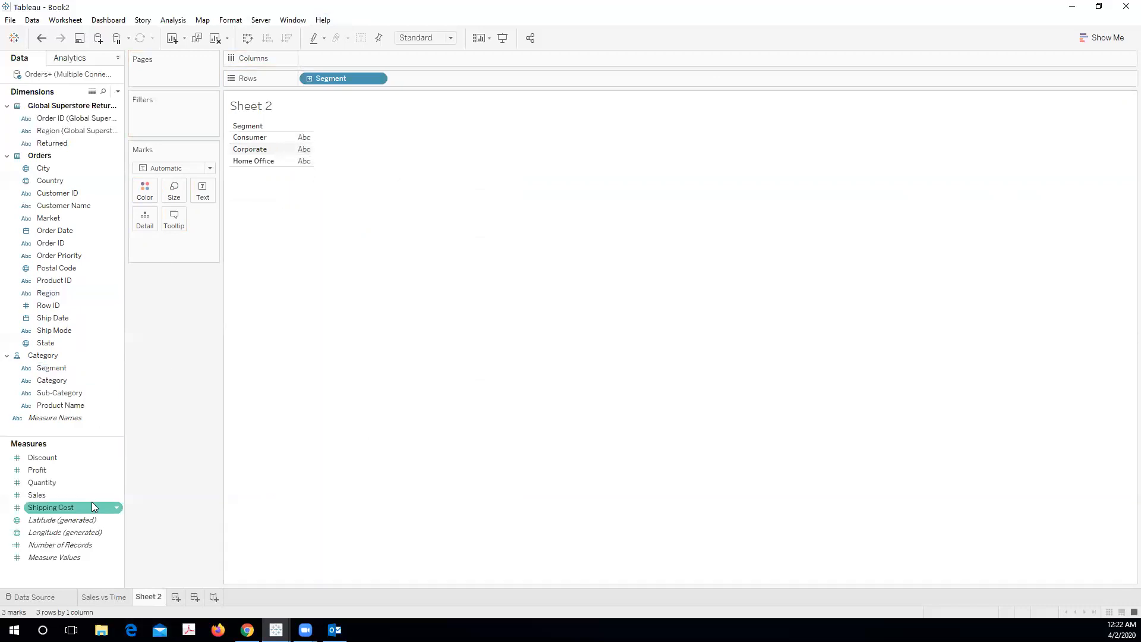
click(47, 470)
click(45, 463)
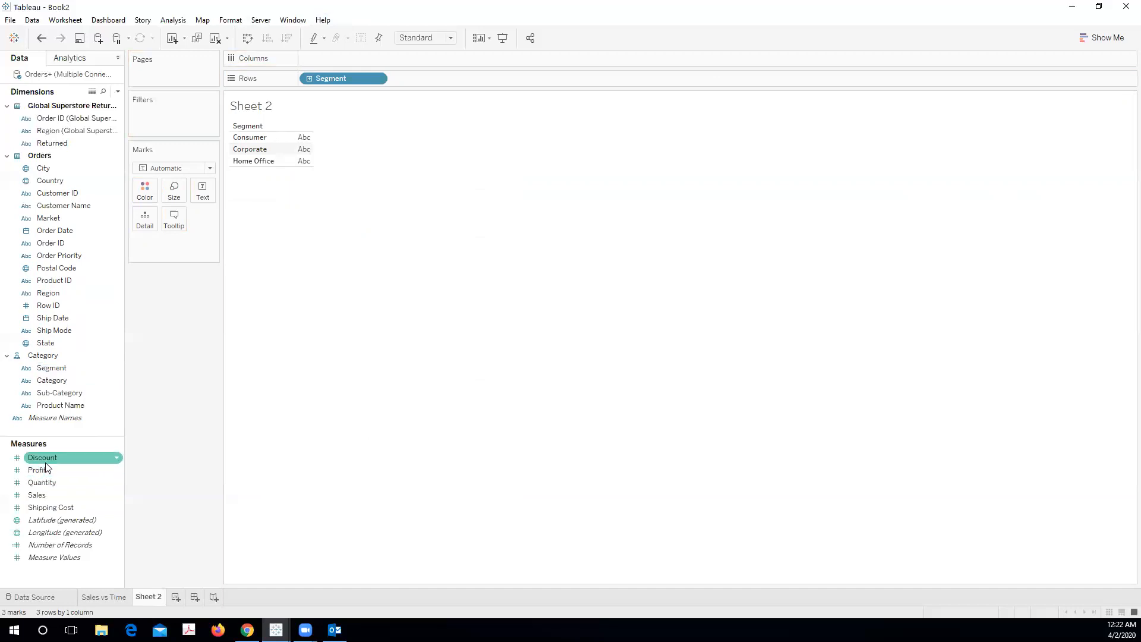
click(56, 478)
click(56, 471)
click(64, 480)
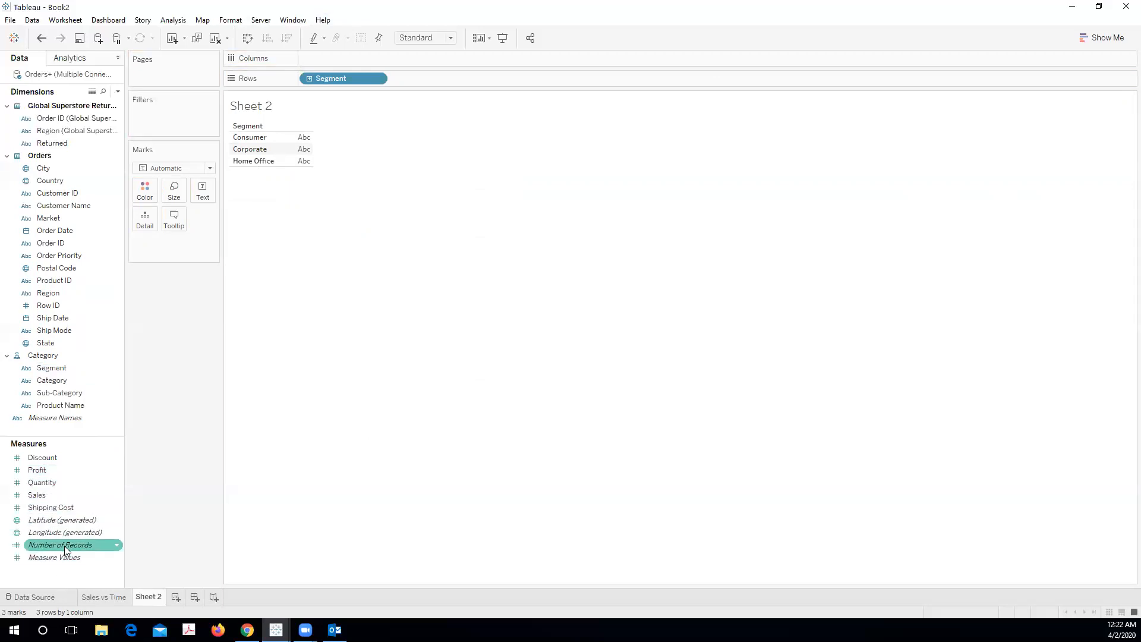
mouse_move(64, 545)
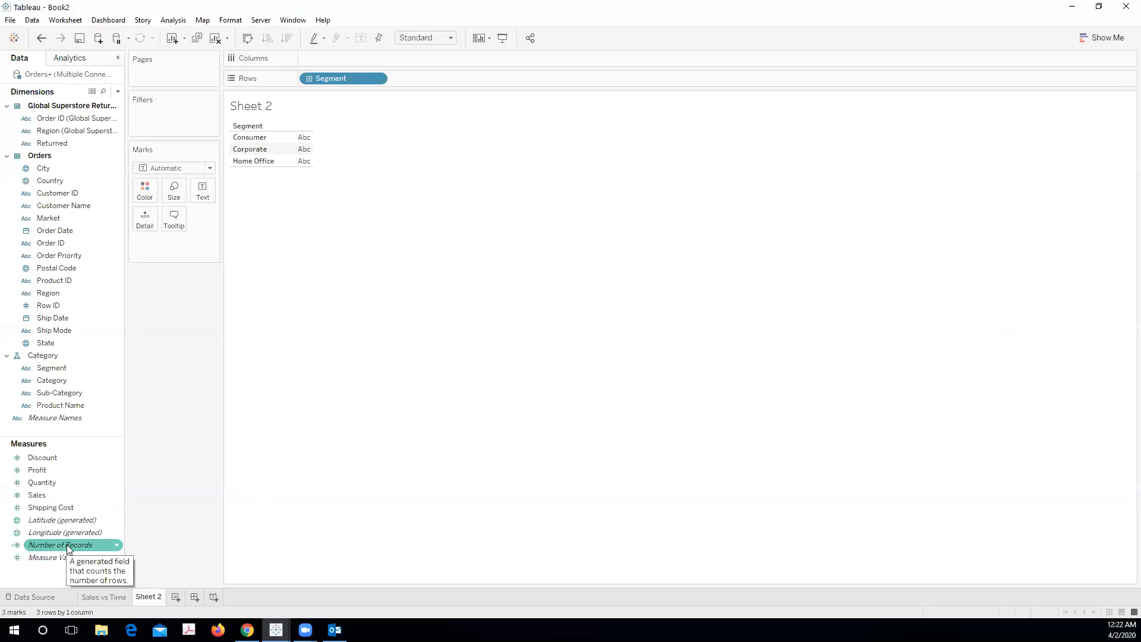
double_click(66, 546)
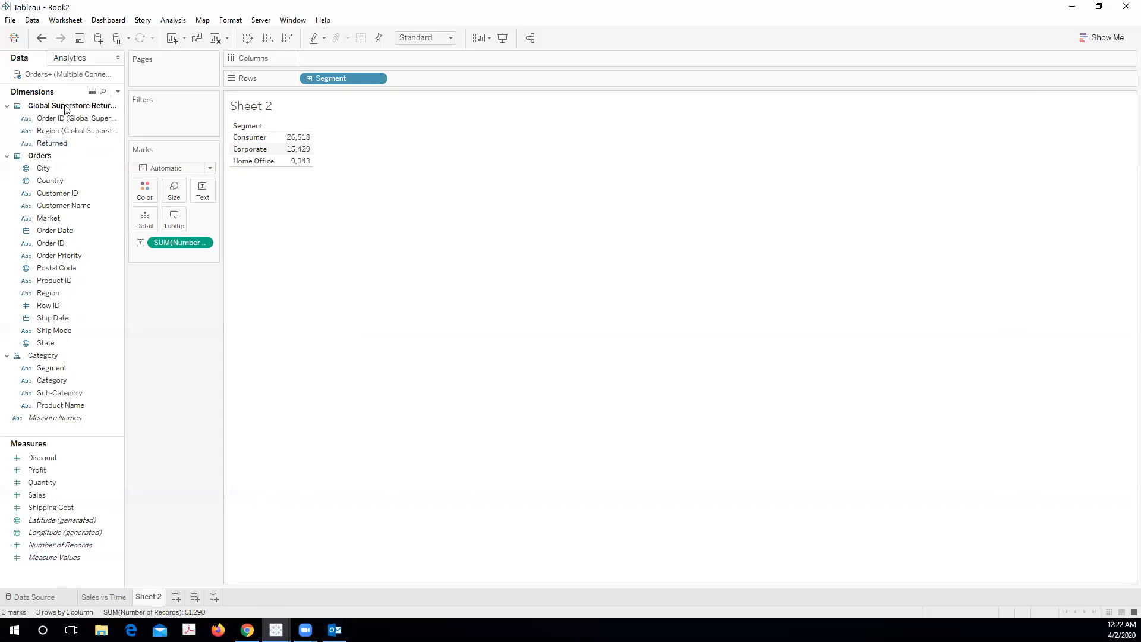
- Open the underlying Orders+ data, look through its columns, and close it again
click(92, 93)
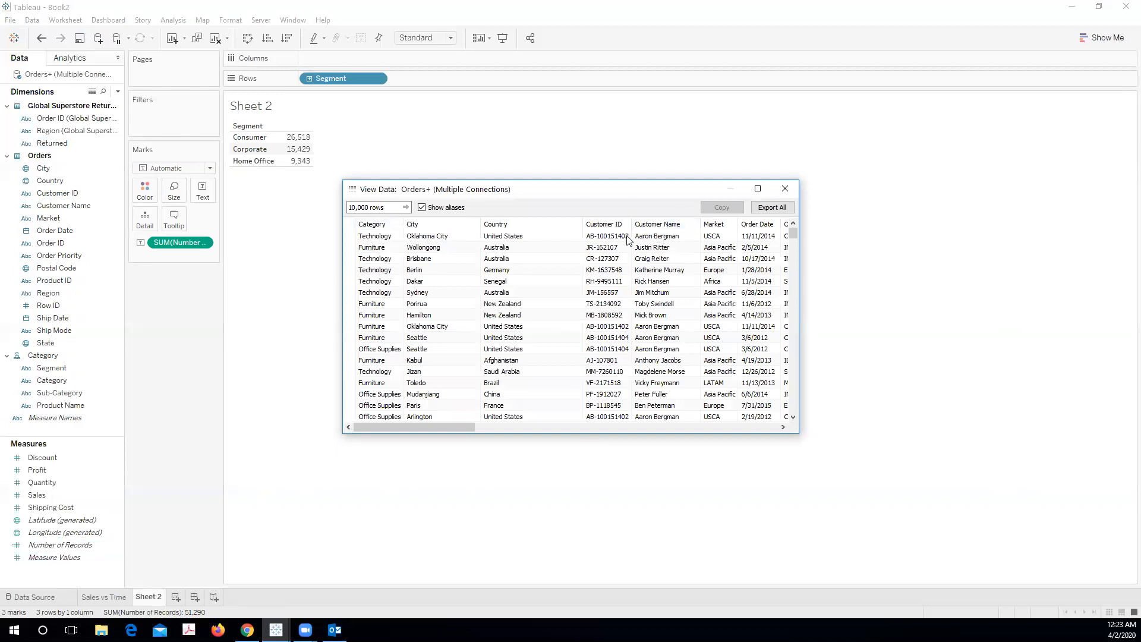
drag(402, 423, 521, 428)
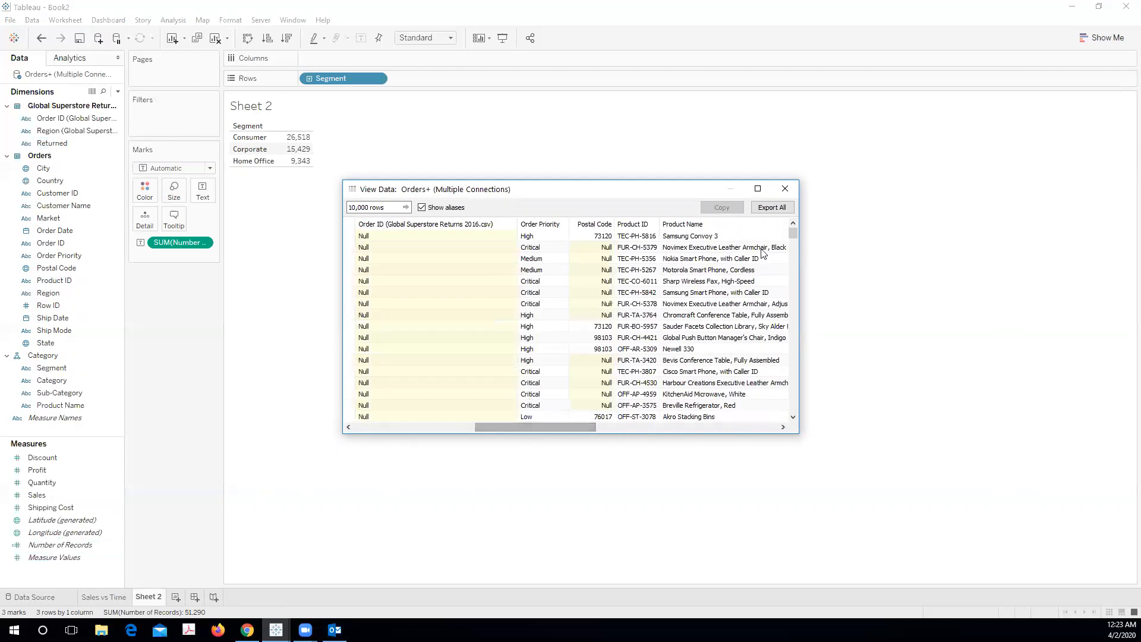
click(785, 188)
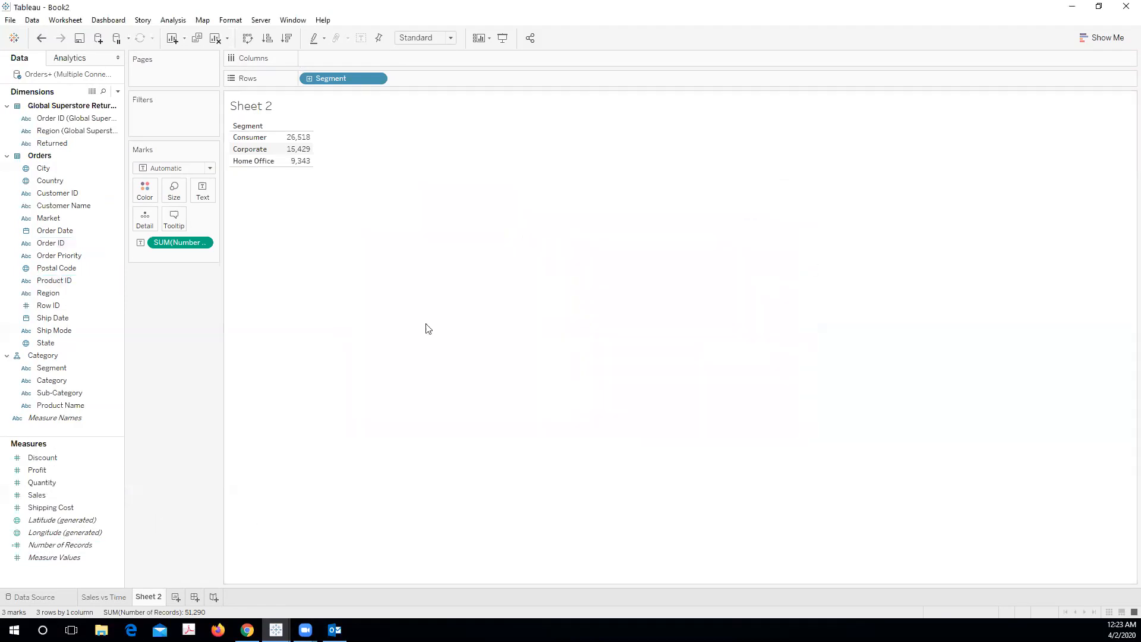
- Expand the record counts from Segment to Category and on to Sub-Category
mouse_move(297, 145)
click(308, 79)
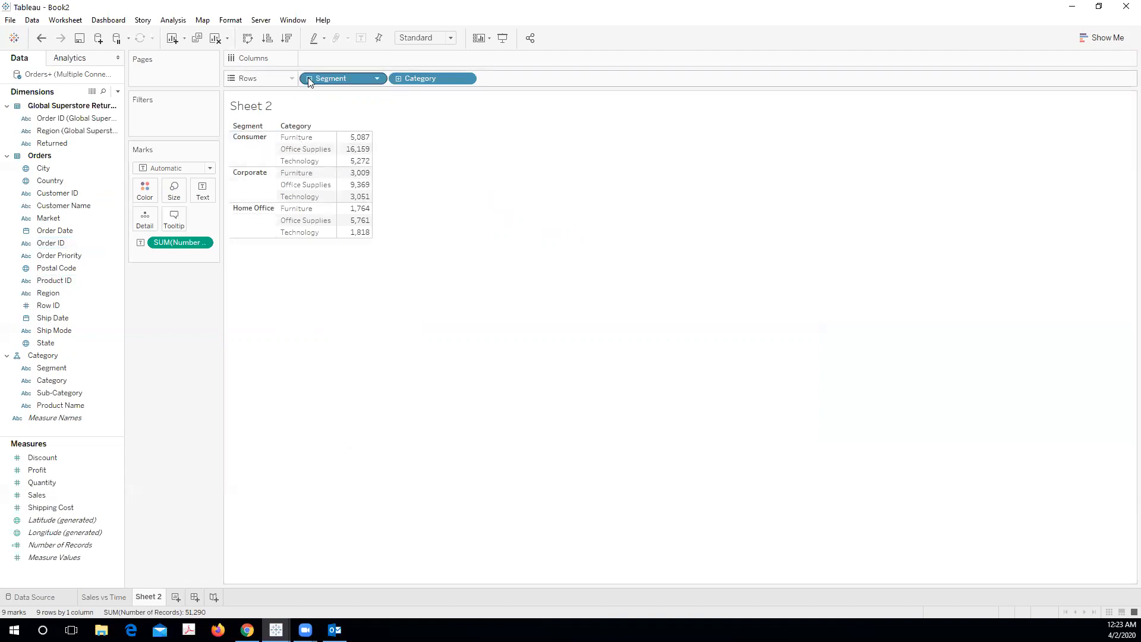
click(399, 79)
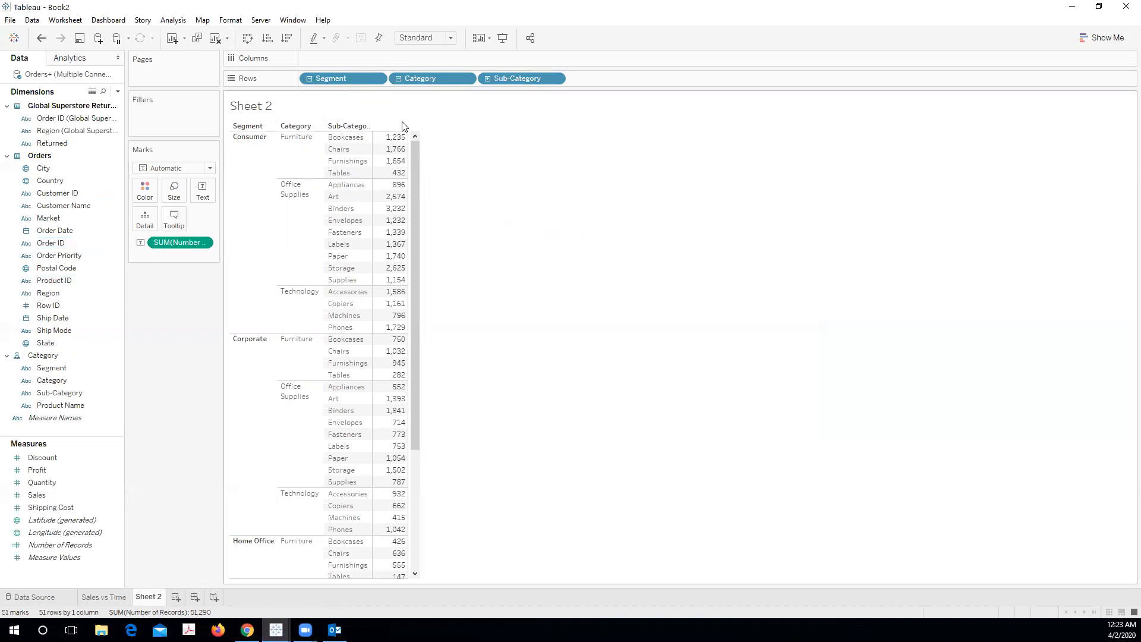
- Collapse and expand the Category and Segment levels using the table headers
click(303, 126)
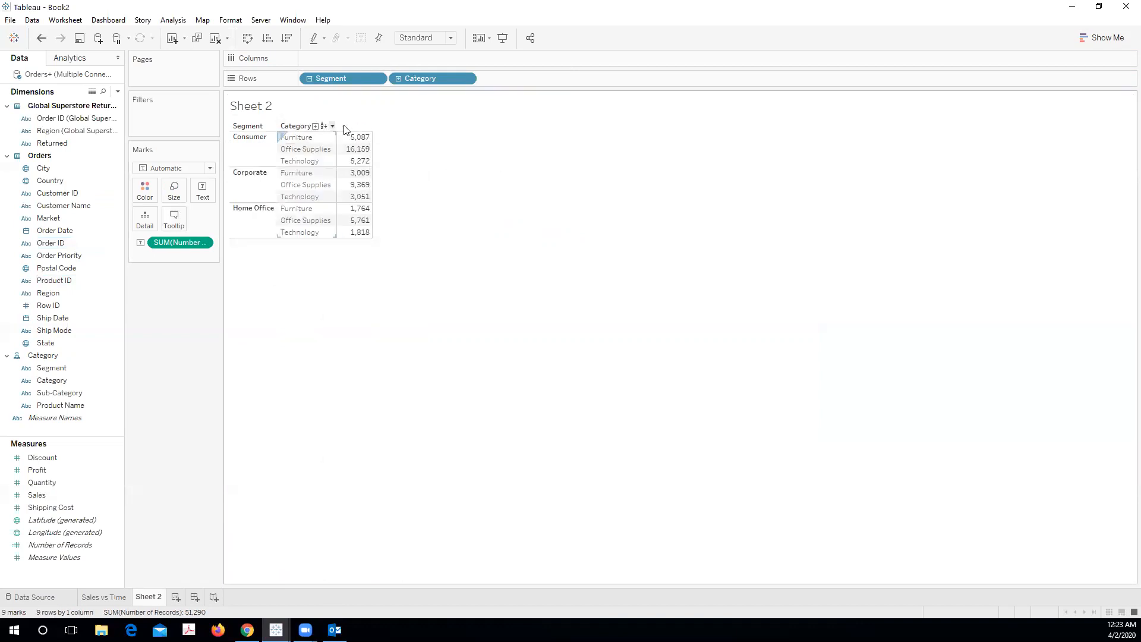
click(331, 127)
click(390, 115)
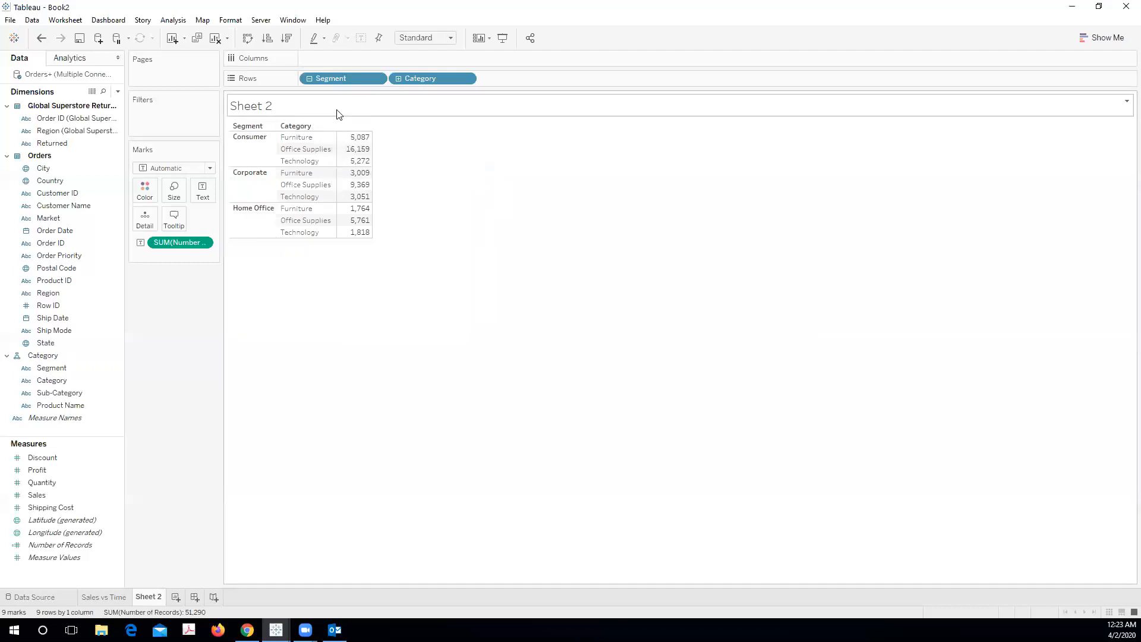
click(315, 126)
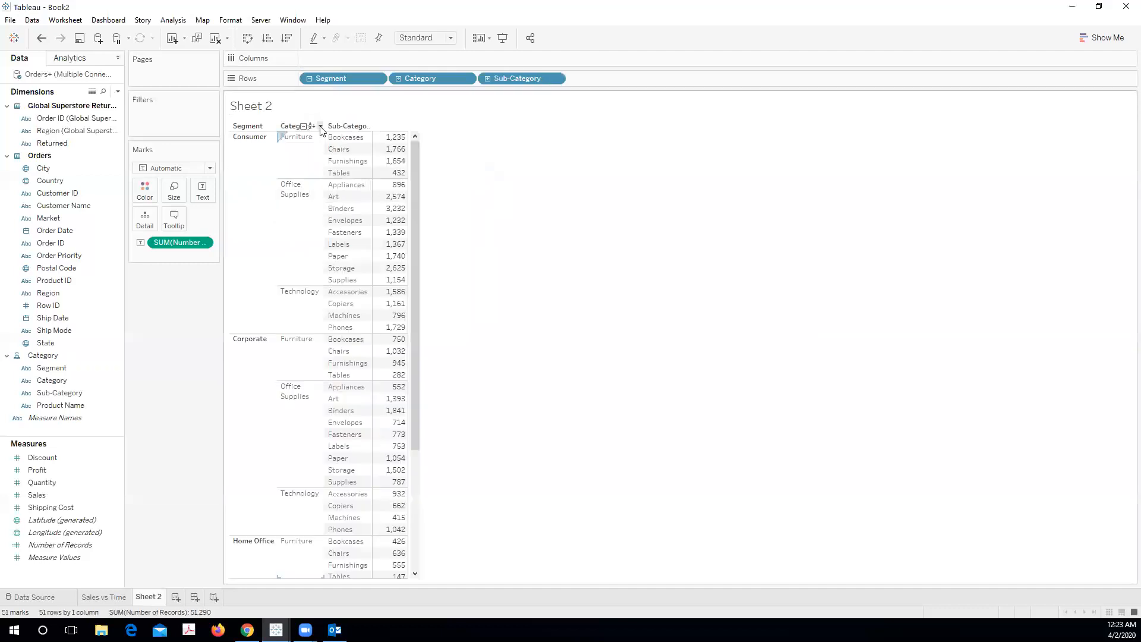
click(256, 127)
click(256, 127)
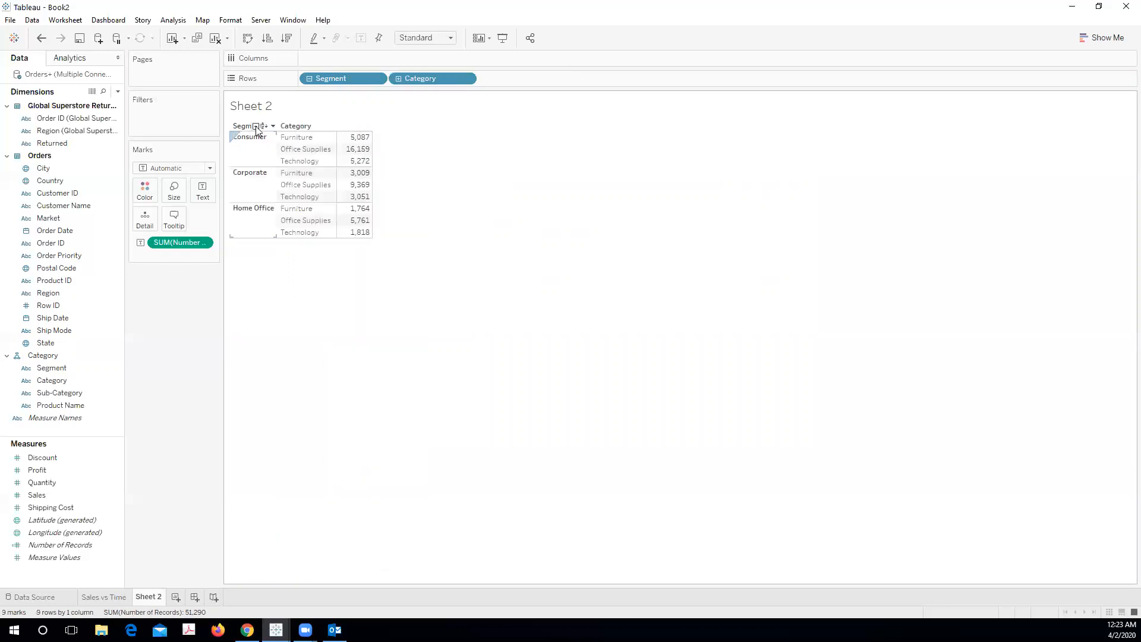
- Expand Category to Sub-Category and sort the sub-categories by Number of Records, trying descending order and settling on ascending
click(304, 127)
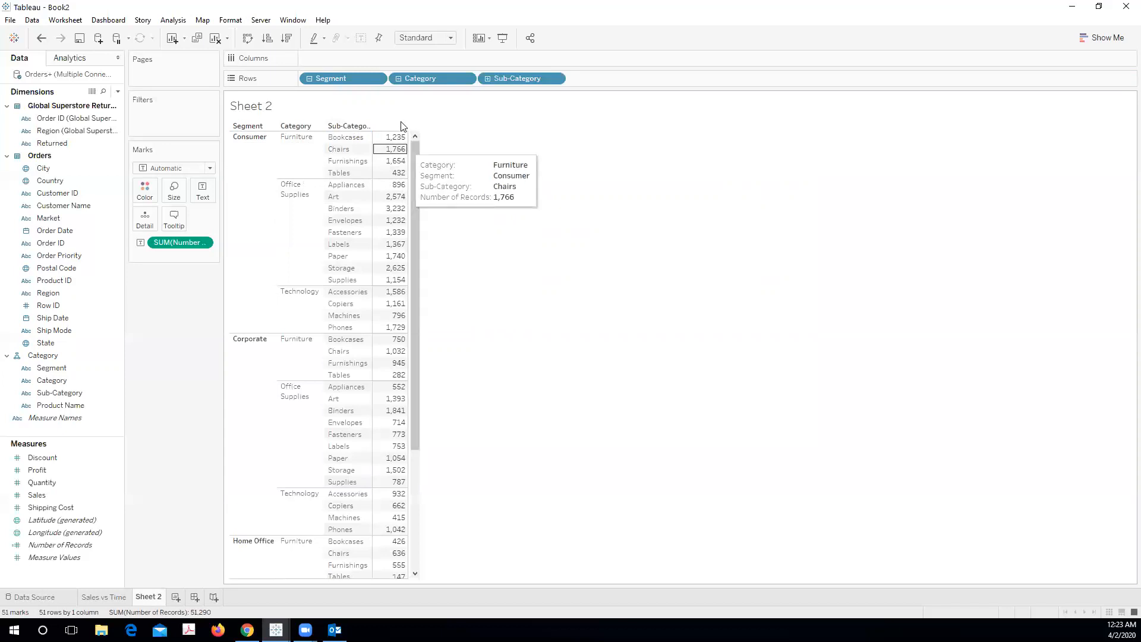
click(287, 38)
click(267, 38)
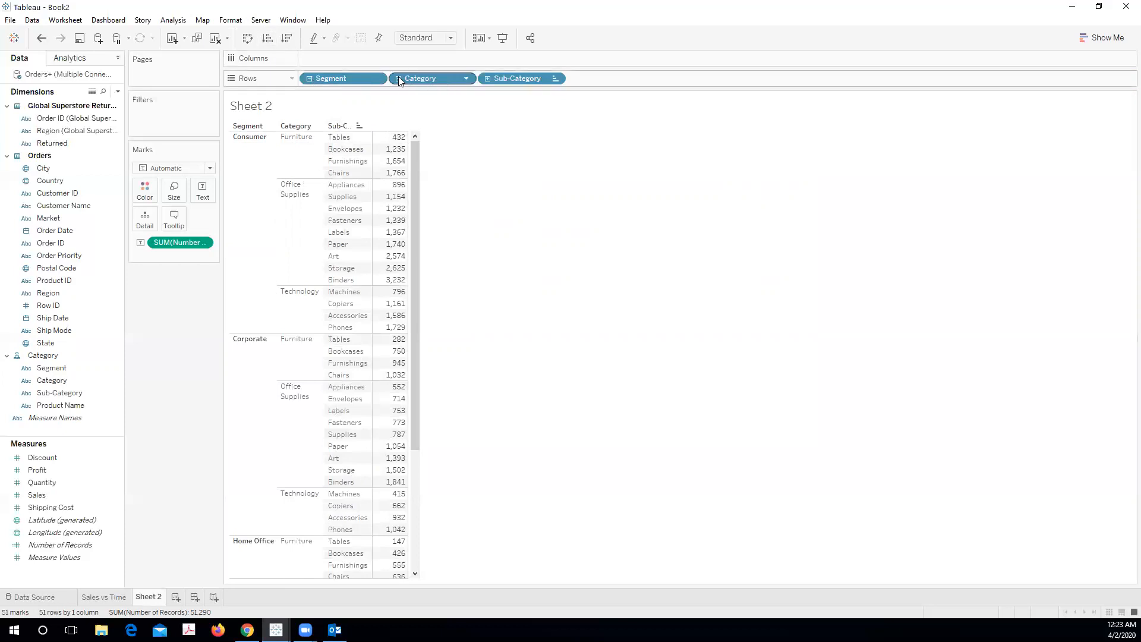
- Collapse the sub-category level and sort the categories by Number of Records in descending order
click(398, 79)
click(288, 38)
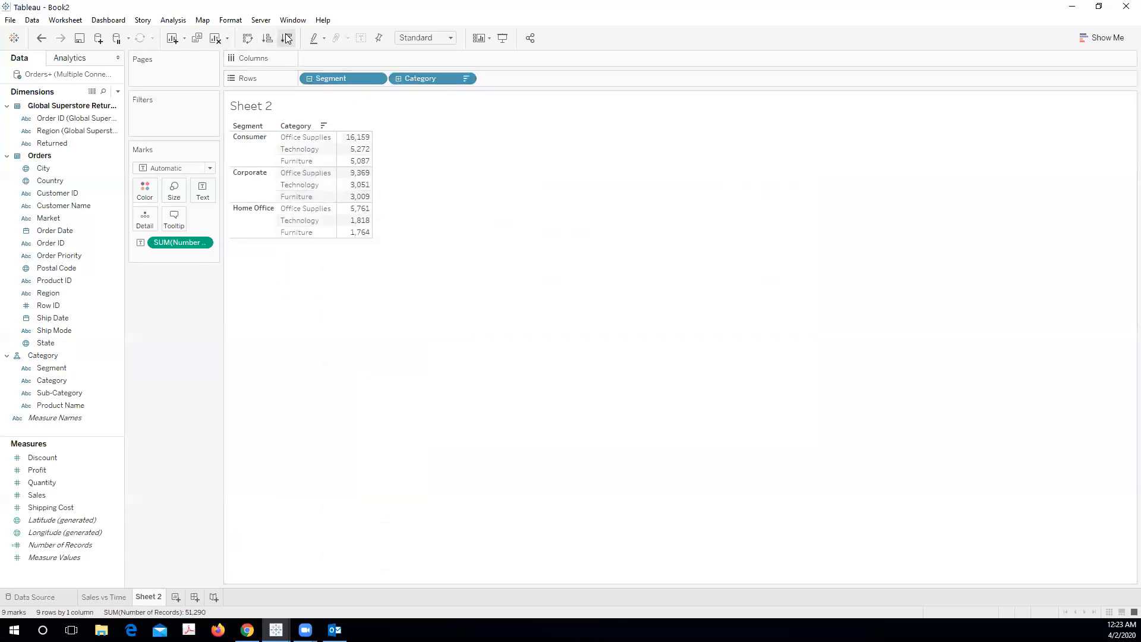
- Show the record counts by Segment and Category as horizontal bars, and swap rows and columns to make the bars vertical
click(1101, 37)
click(1041, 127)
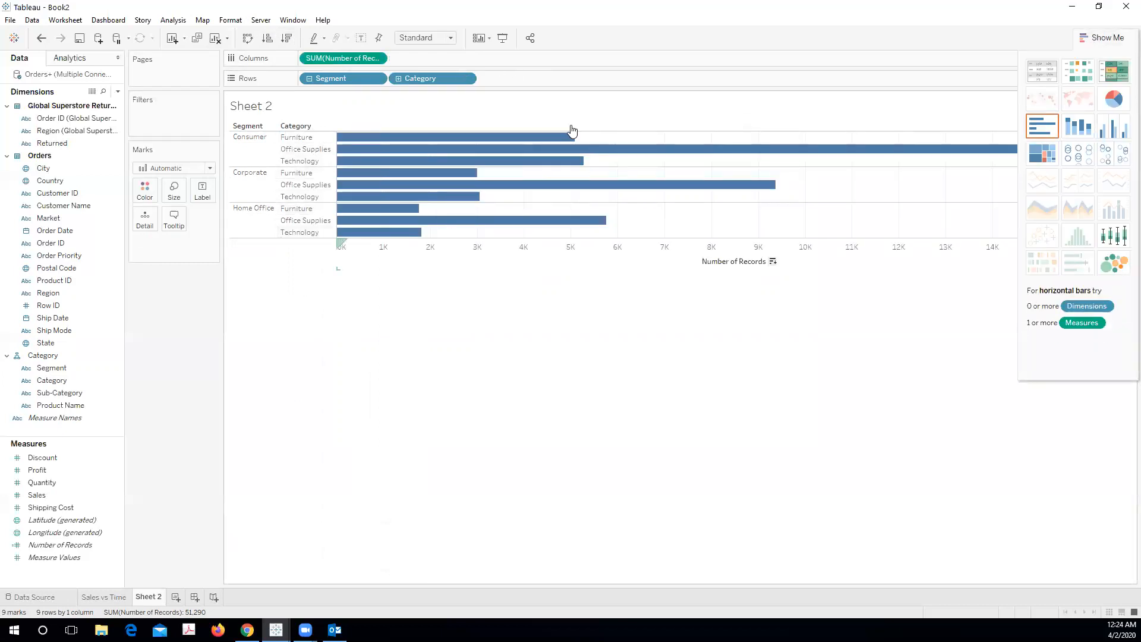
click(248, 37)
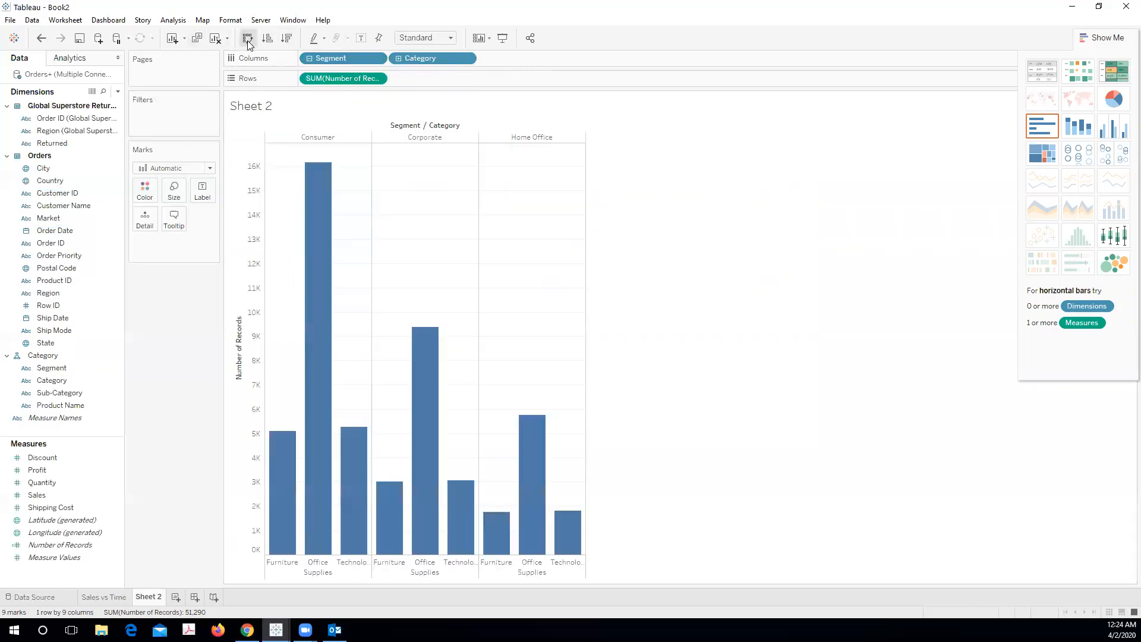
- Sort the category bars by Number of Records in descending order, and compare horizontal and vertical layouts, ending on vertical
click(284, 40)
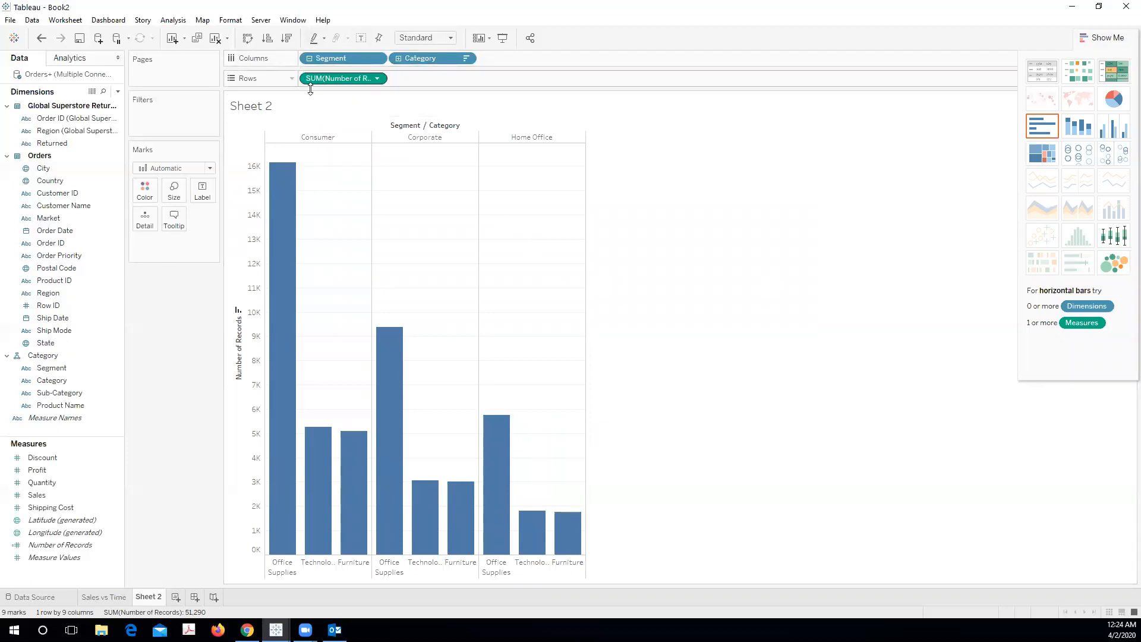
click(248, 38)
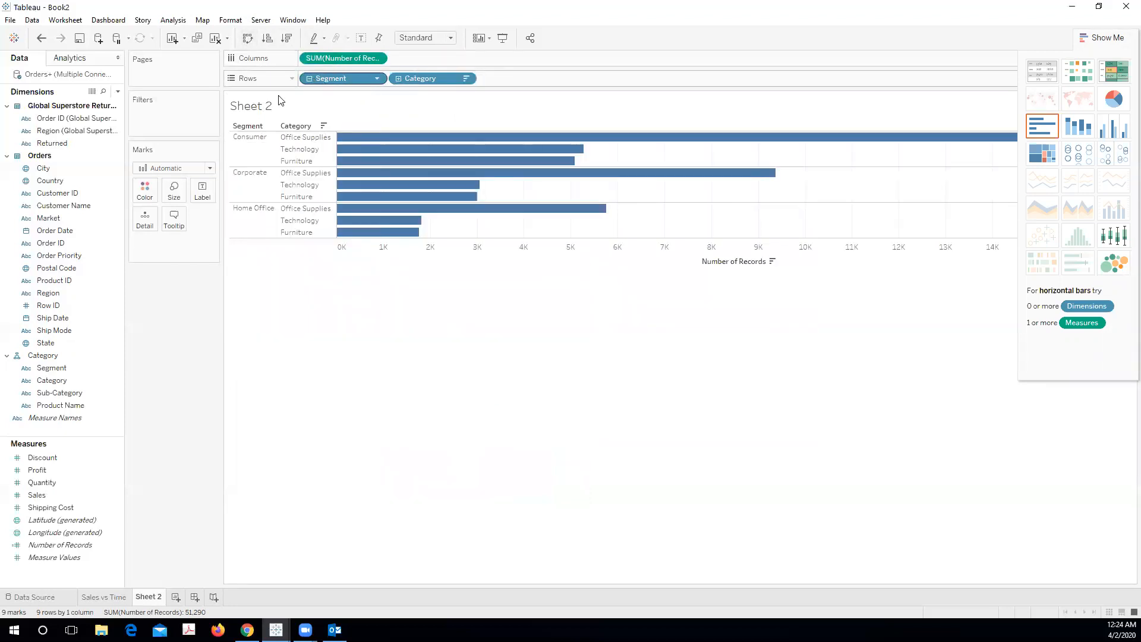
click(248, 38)
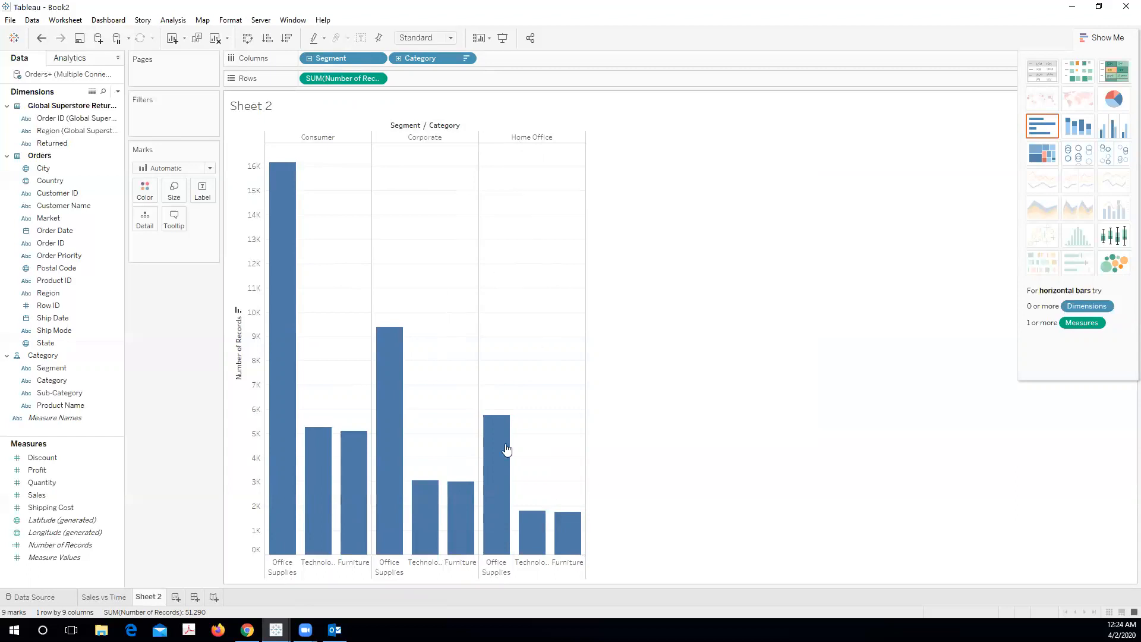
- Expand Category to Sub-Category in the bar chart and sort the sub-categories by Number of Records, trying ascending before settling on descending
click(398, 58)
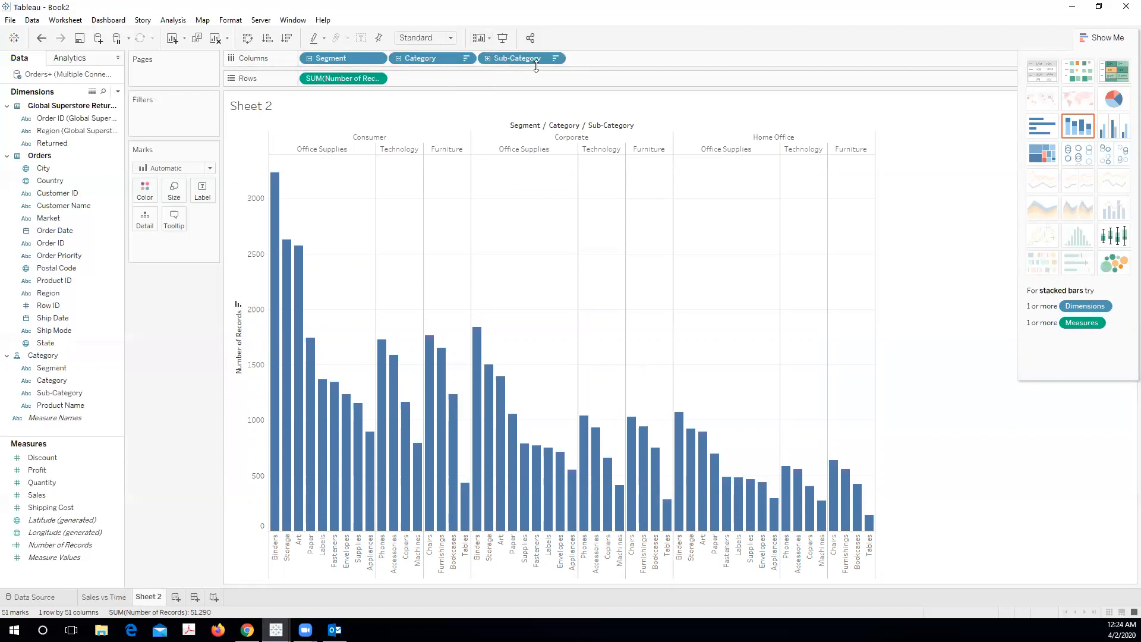
click(268, 39)
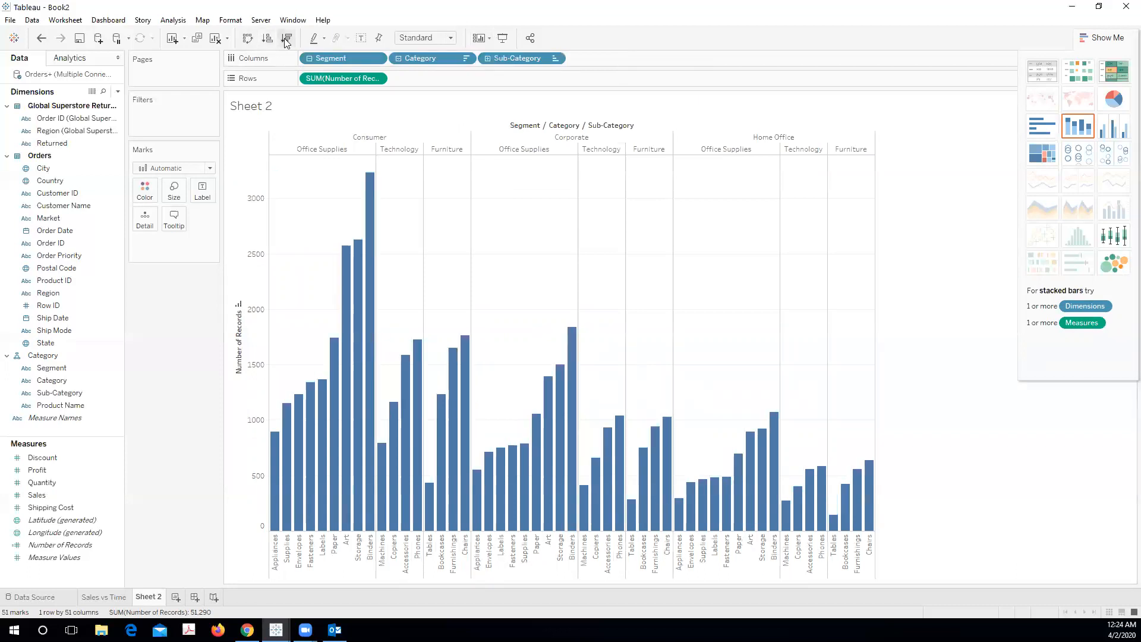
click(287, 38)
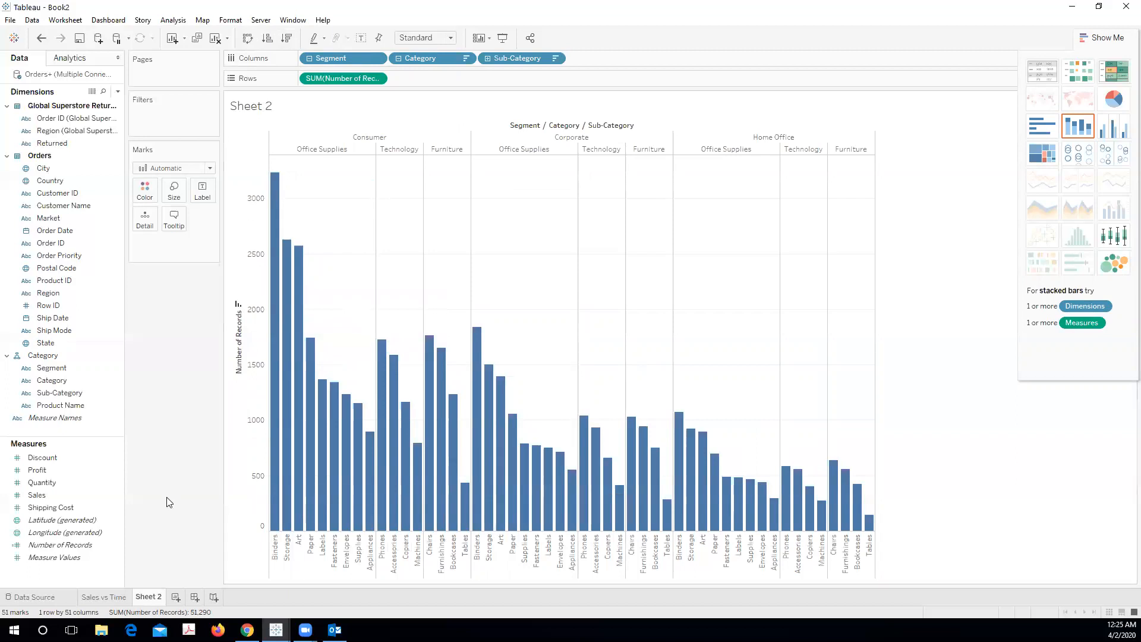
- Replace Number of Records with Profit on Rows and sort the sub-categories by Profit in descending order
click(377, 79)
click(359, 304)
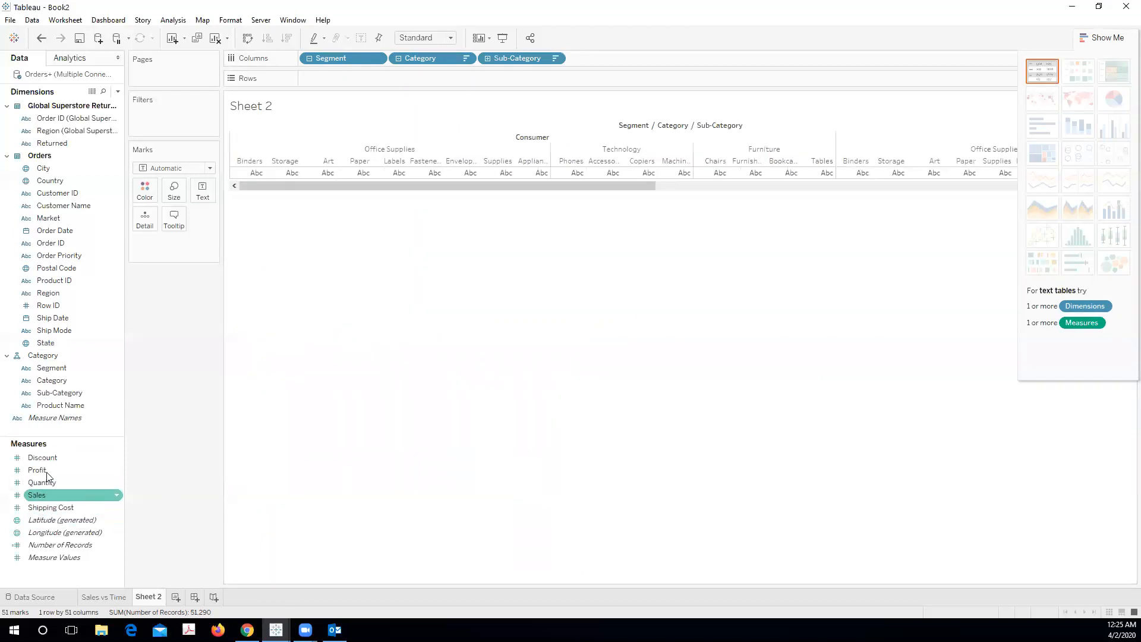
drag(47, 472, 326, 86)
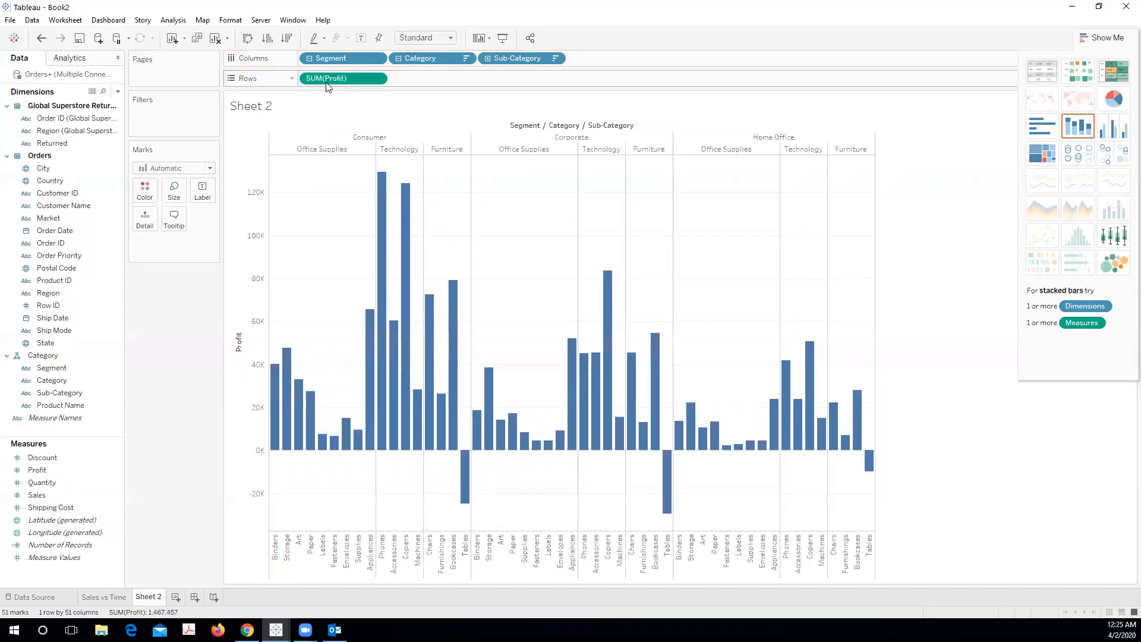
click(264, 42)
click(289, 40)
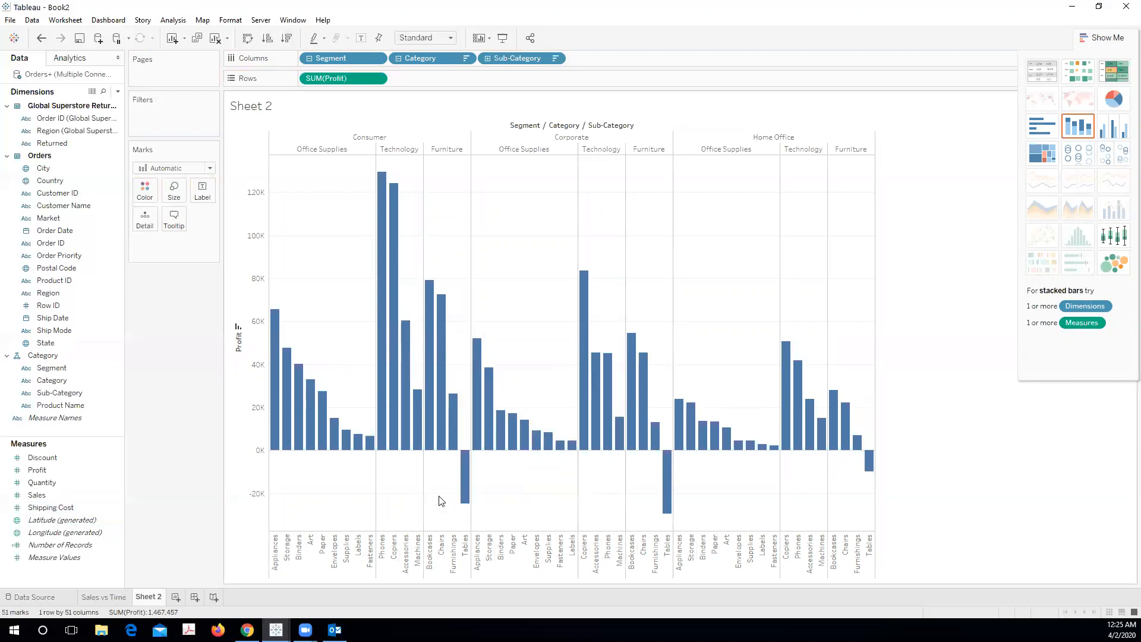
- Examine the profit details of individual sub-category bars, including the loss-making Tables bars in each segment
mouse_move(467, 465)
mouse_move(852, 447)
mouse_move(868, 465)
mouse_move(431, 327)
mouse_move(676, 450)
mouse_move(464, 501)
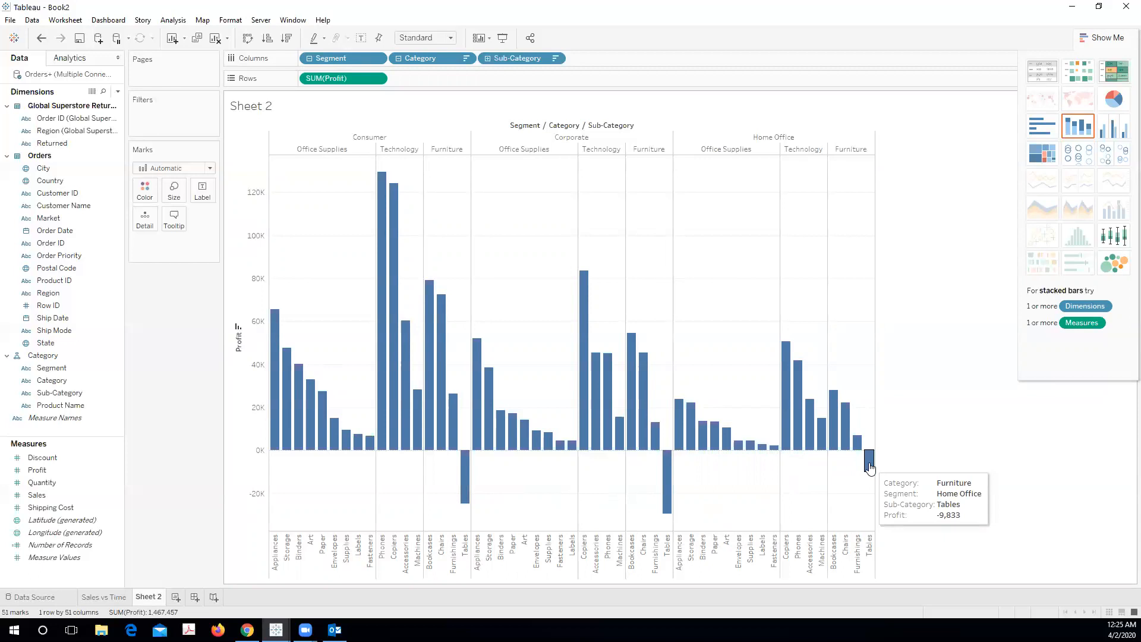
mouse_move(397, 355)
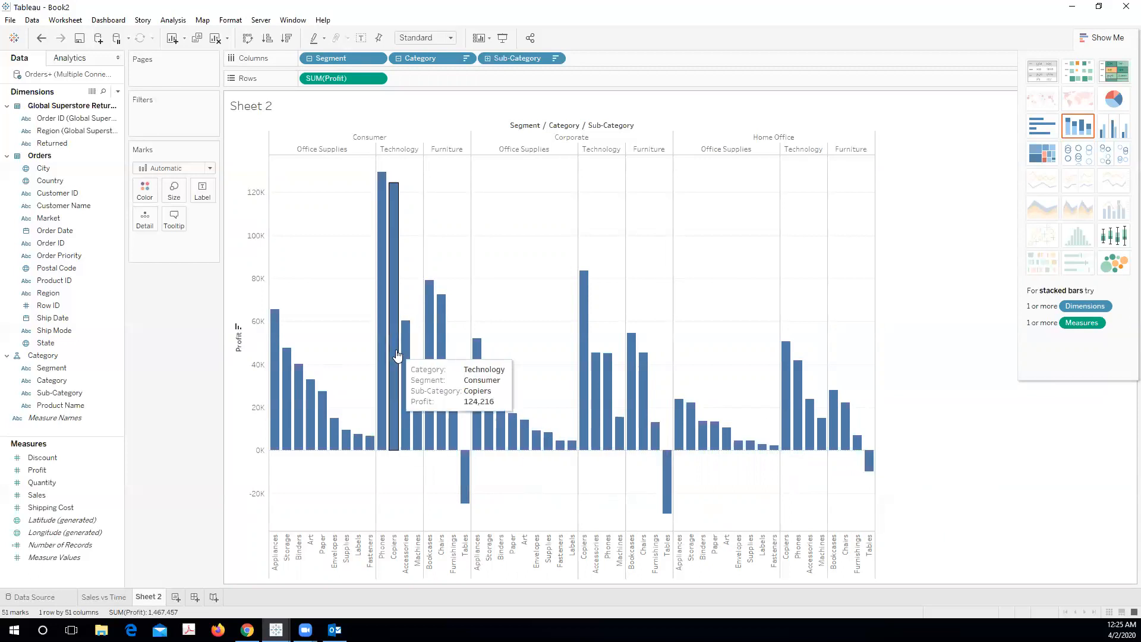
mouse_move(662, 479)
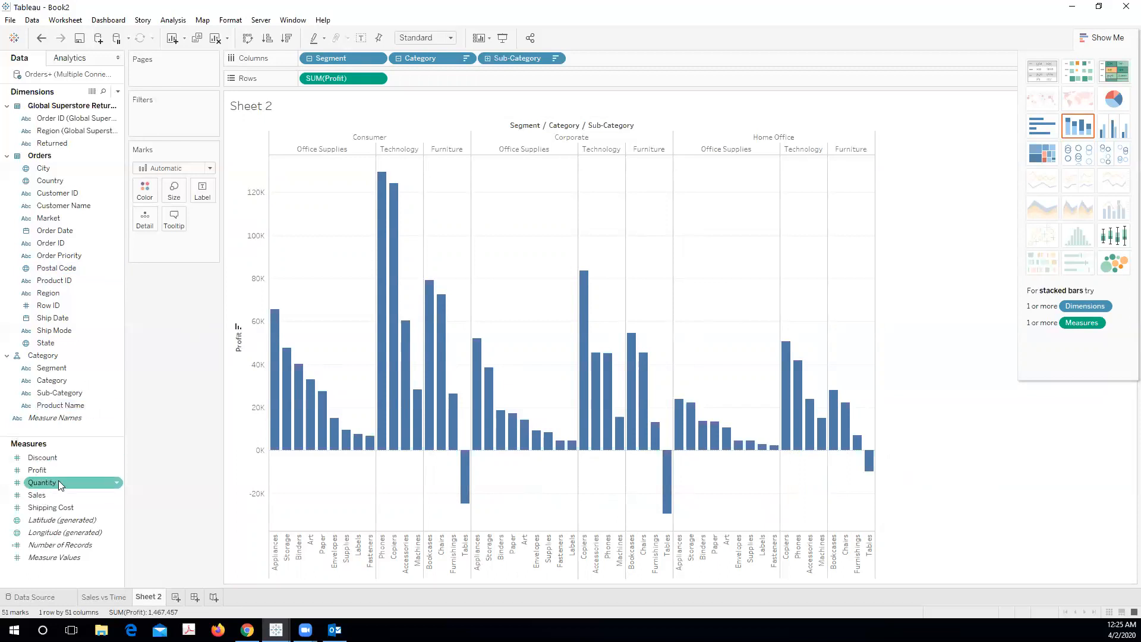
click(246, 108)
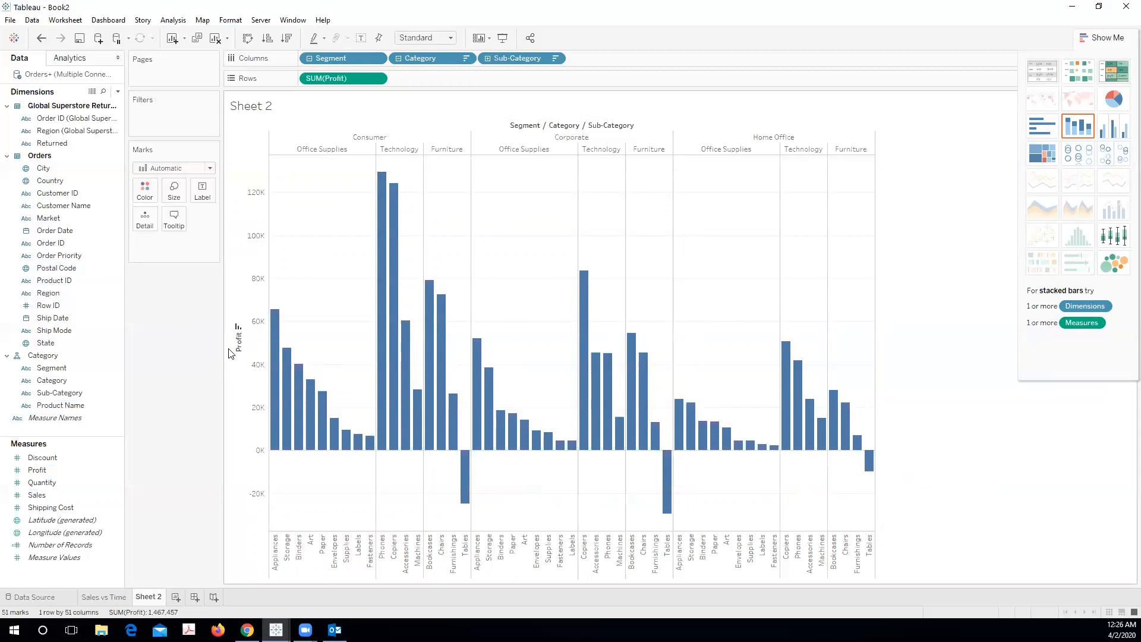
- Color the profit bars by Sales and hide the chart-type suggestions to reveal the color legend
click(63, 495)
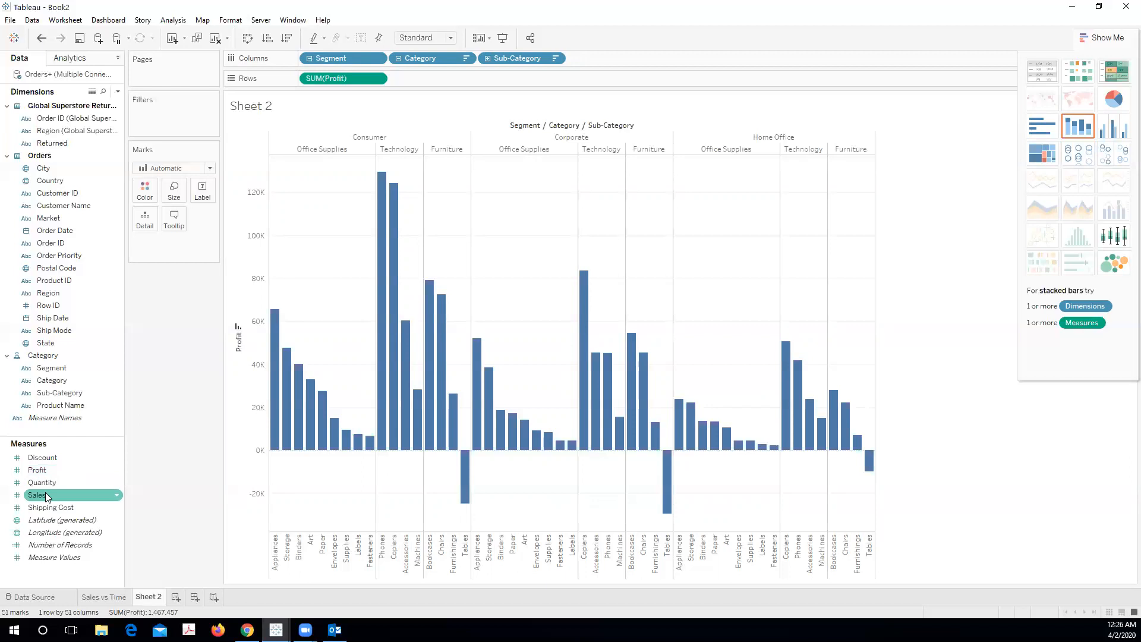
click(53, 486)
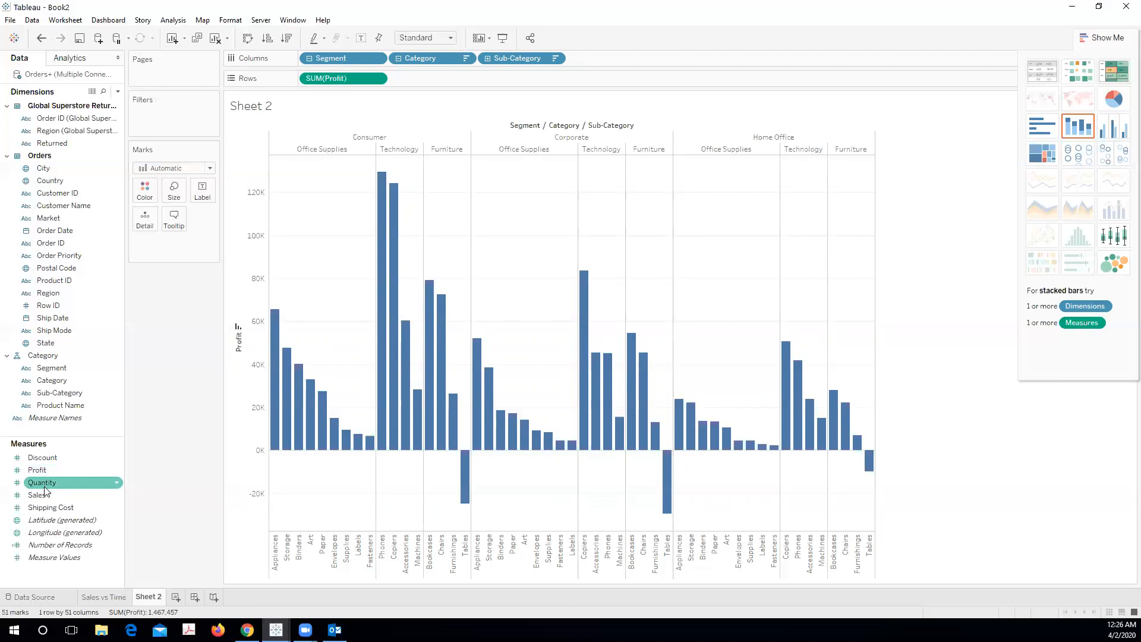
mouse_move(53, 497)
mouse_down()
mouse_move(152, 382)
mouse_move(148, 180)
mouse_move(145, 192)
mouse_up()
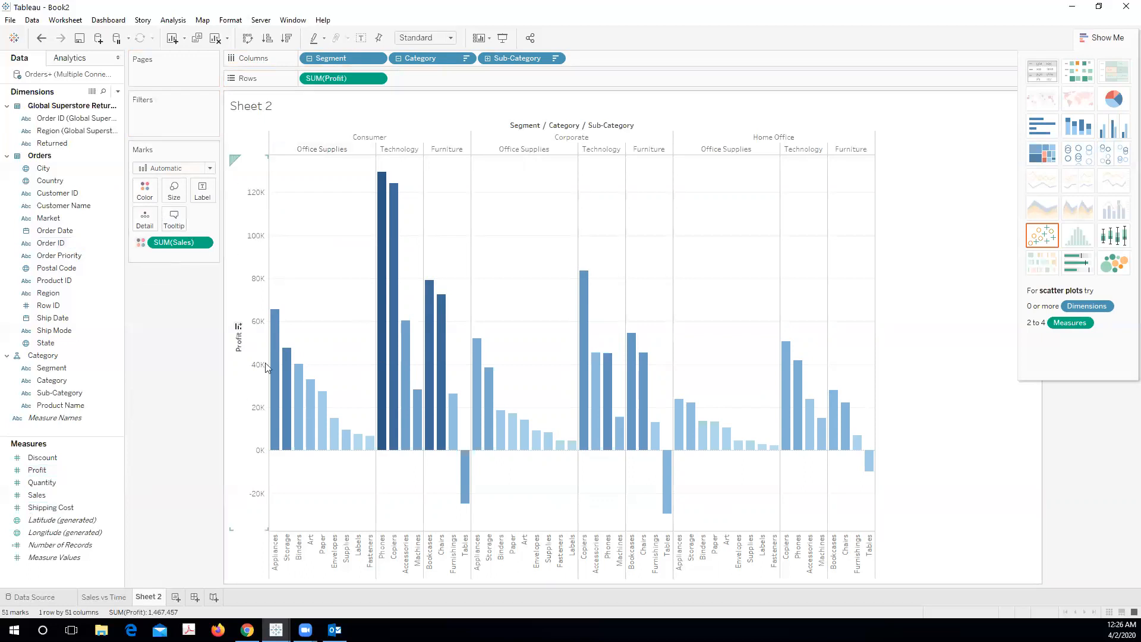
click(1107, 39)
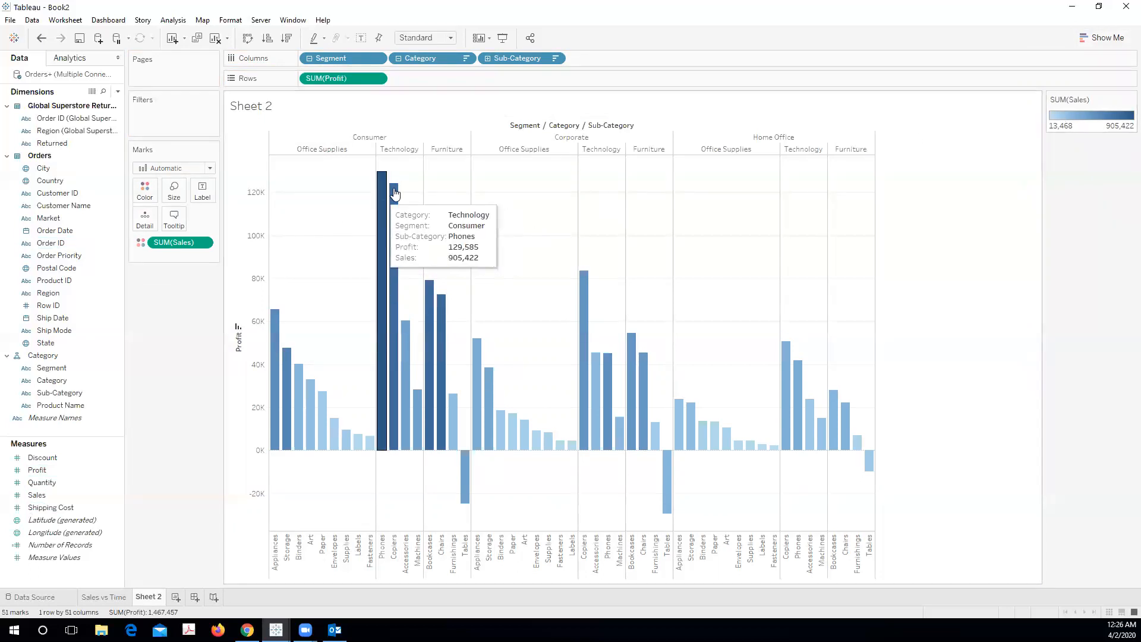
- Put Sales on Rows in place of Profit and color the bars by Profit
mouse_move(337, 82)
mouse_down()
mouse_move(179, 256)
mouse_move(327, 133)
mouse_move(332, 75)
mouse_up()
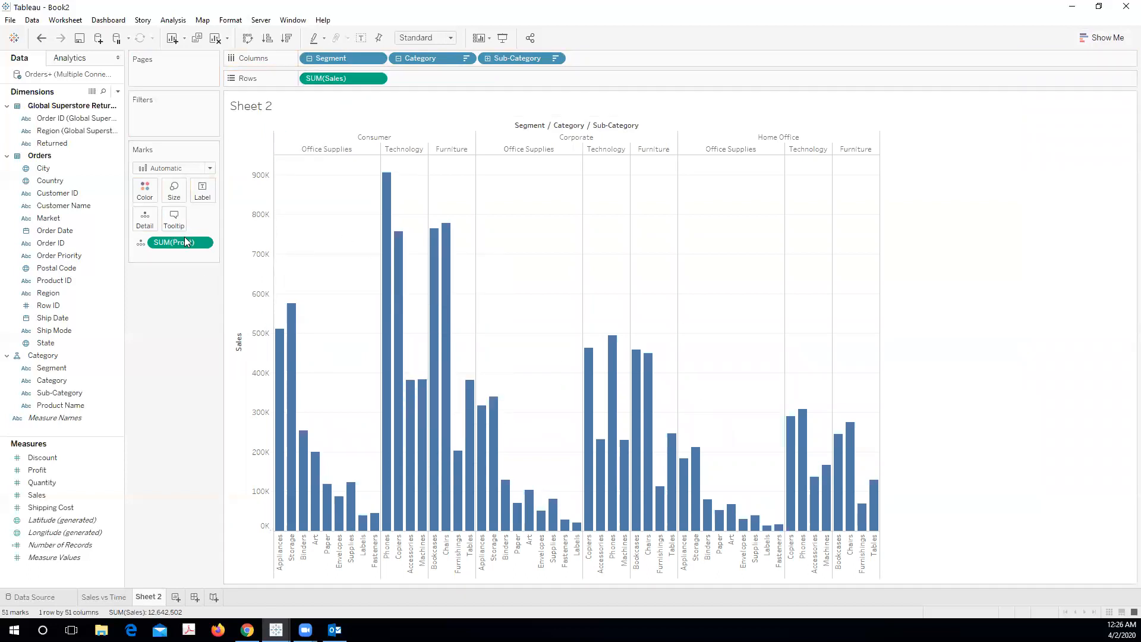
drag(176, 249, 144, 190)
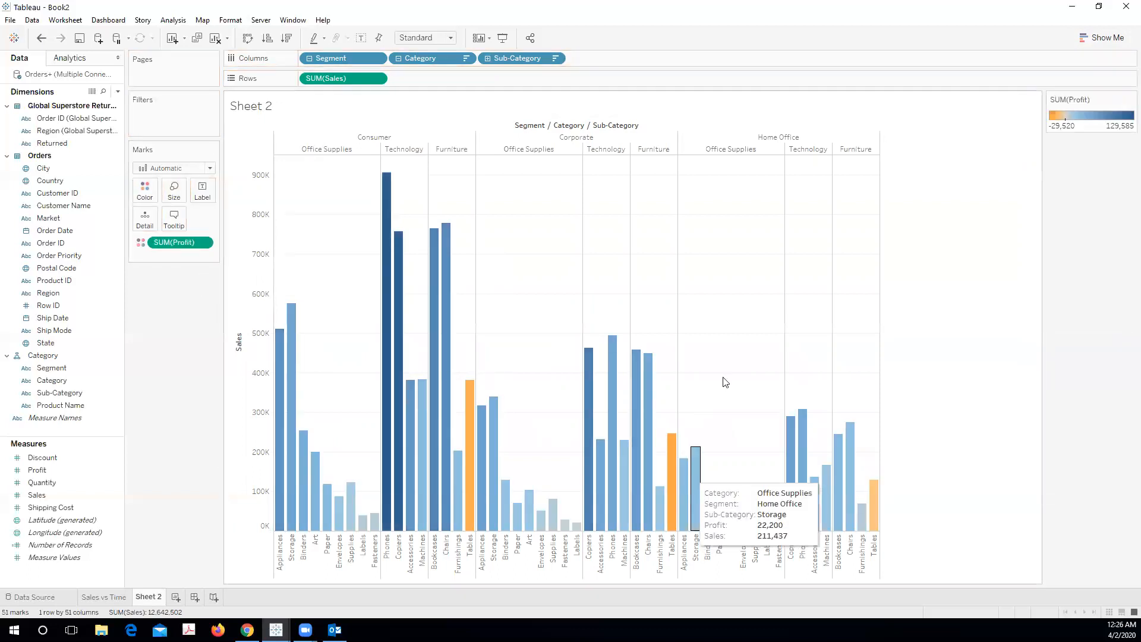
- Sort the sub-categories by Sales, trying ascending order before settling on descending
mouse_move(472, 438)
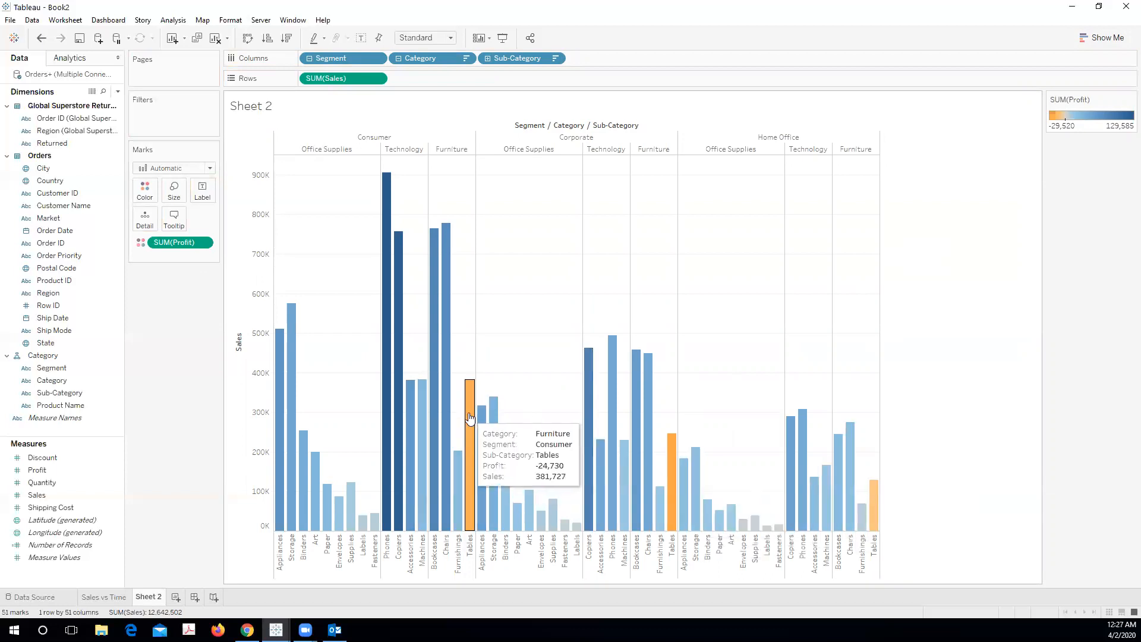
click(268, 39)
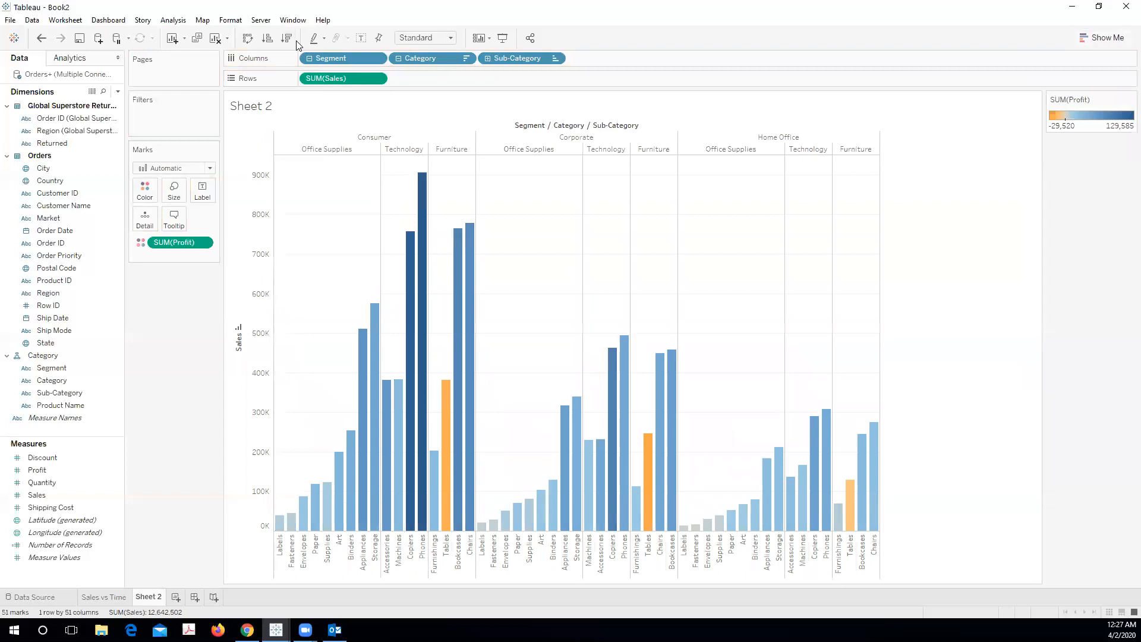
click(286, 39)
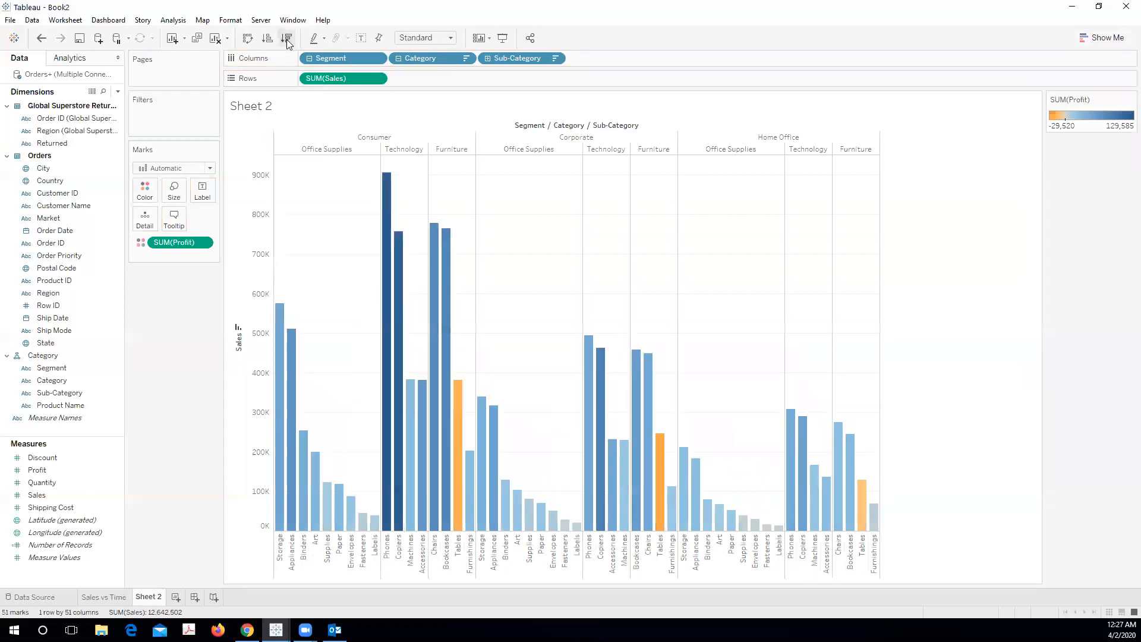
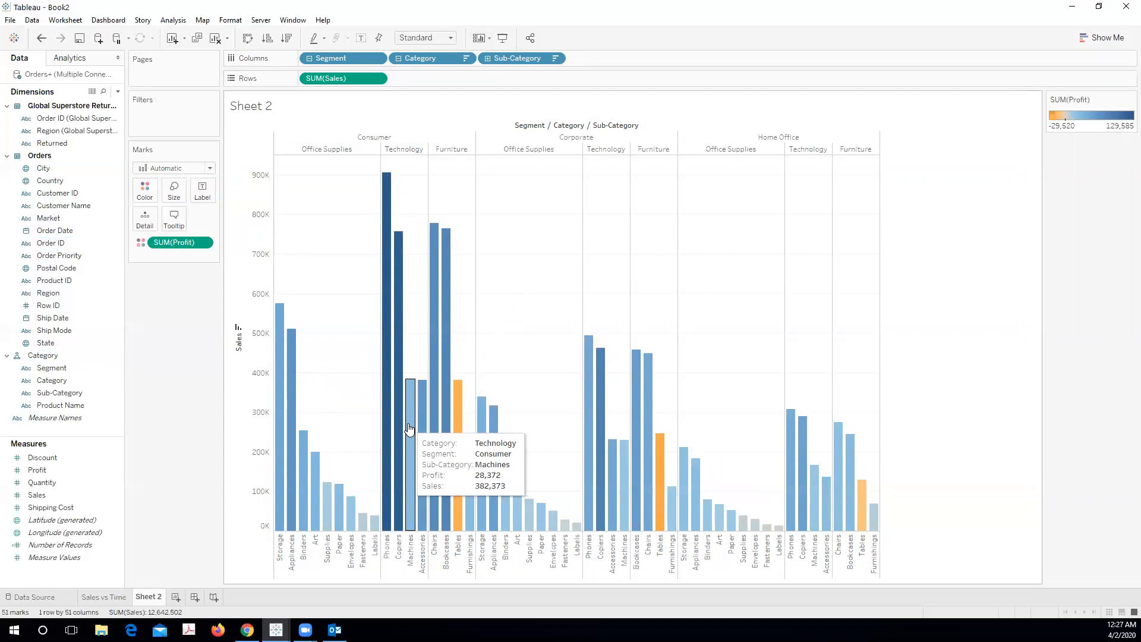
- Apply the Green-Blue Diverging palette to the Profit colors
click(1131, 99)
click(1100, 113)
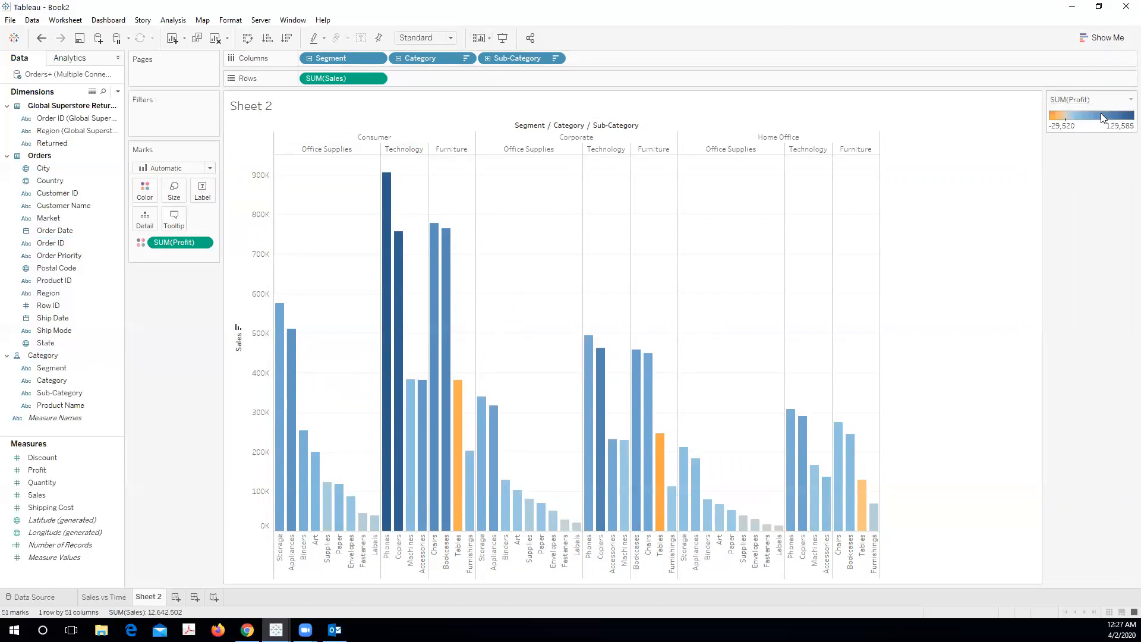
click(685, 265)
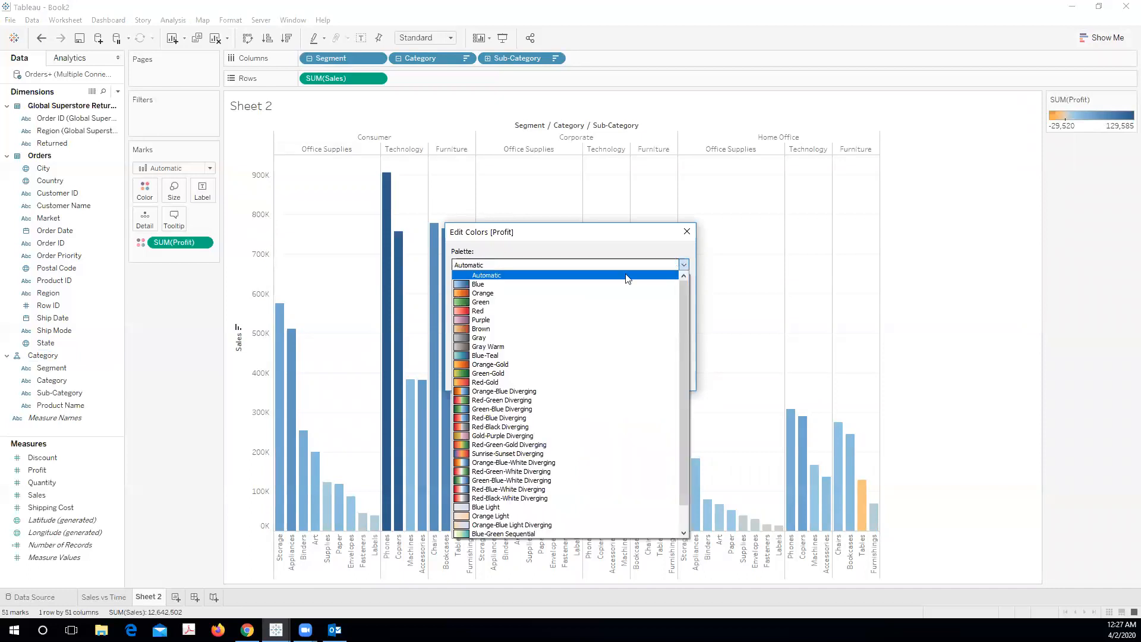
click(575, 409)
click(574, 378)
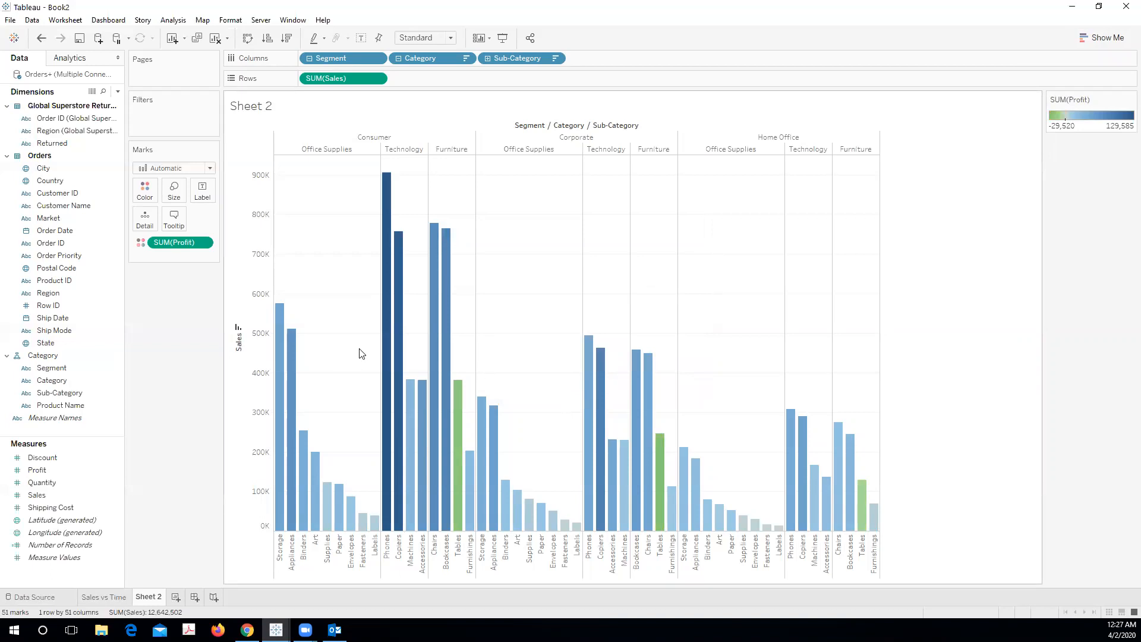
- Change the Profit color palette to Green-Gold and apply it to the sales bars
mouse_move(344, 495)
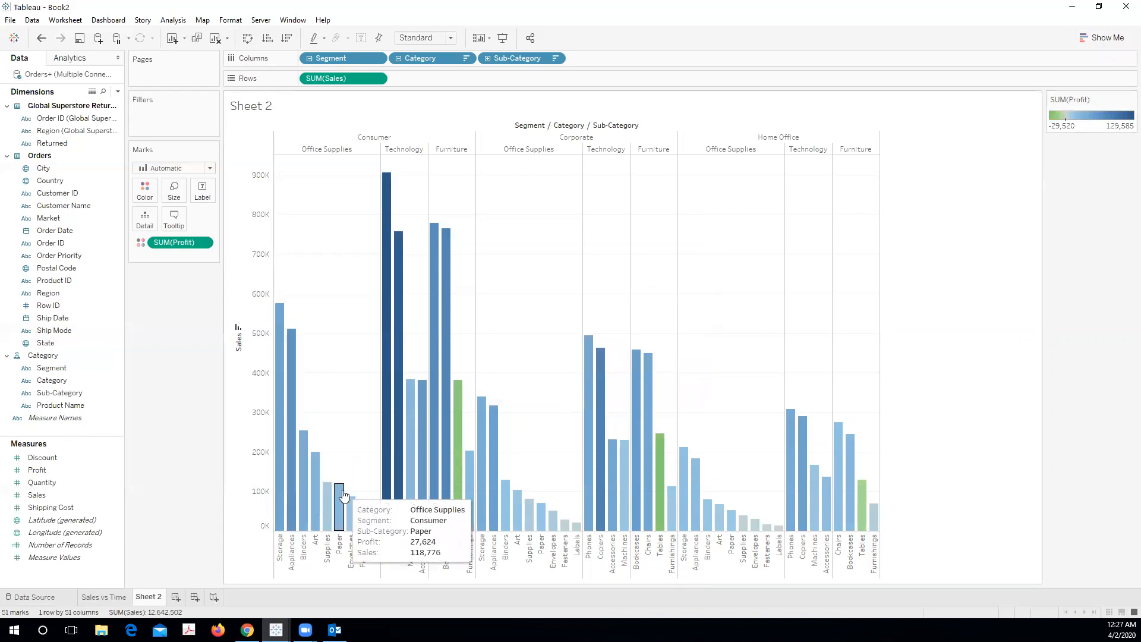
mouse_move(484, 405)
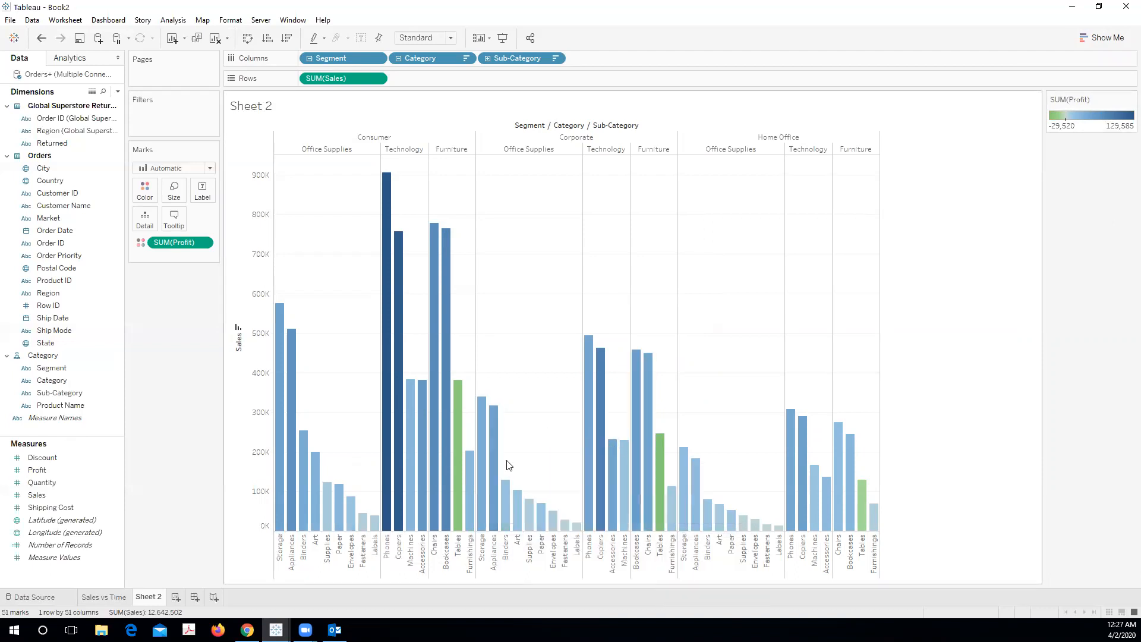
mouse_move(498, 441)
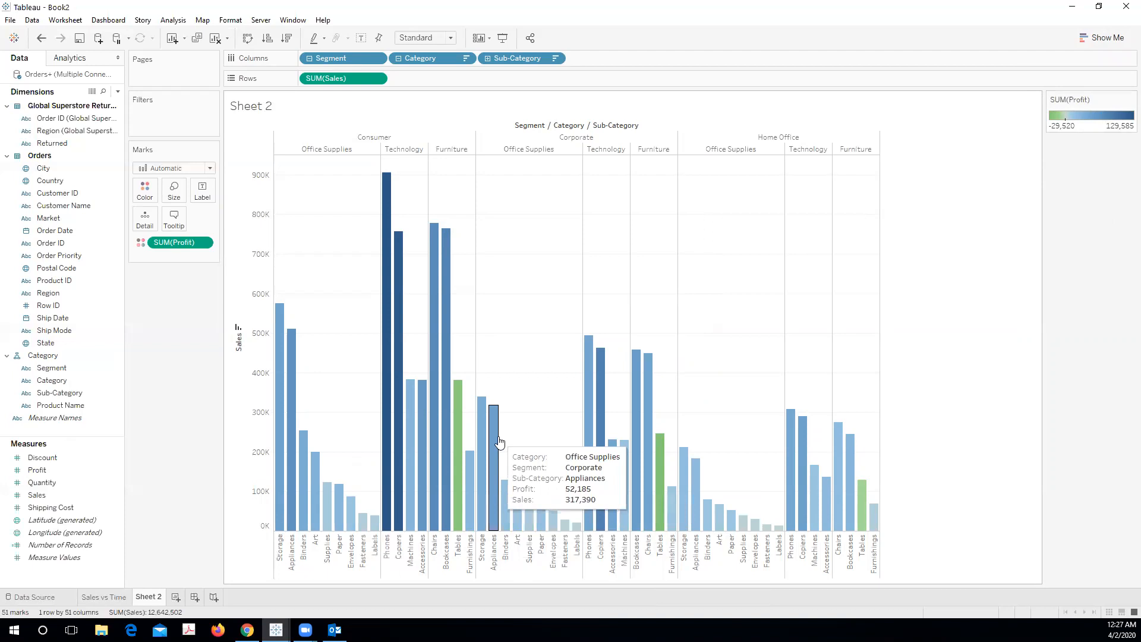
click(1130, 100)
click(1106, 112)
click(559, 266)
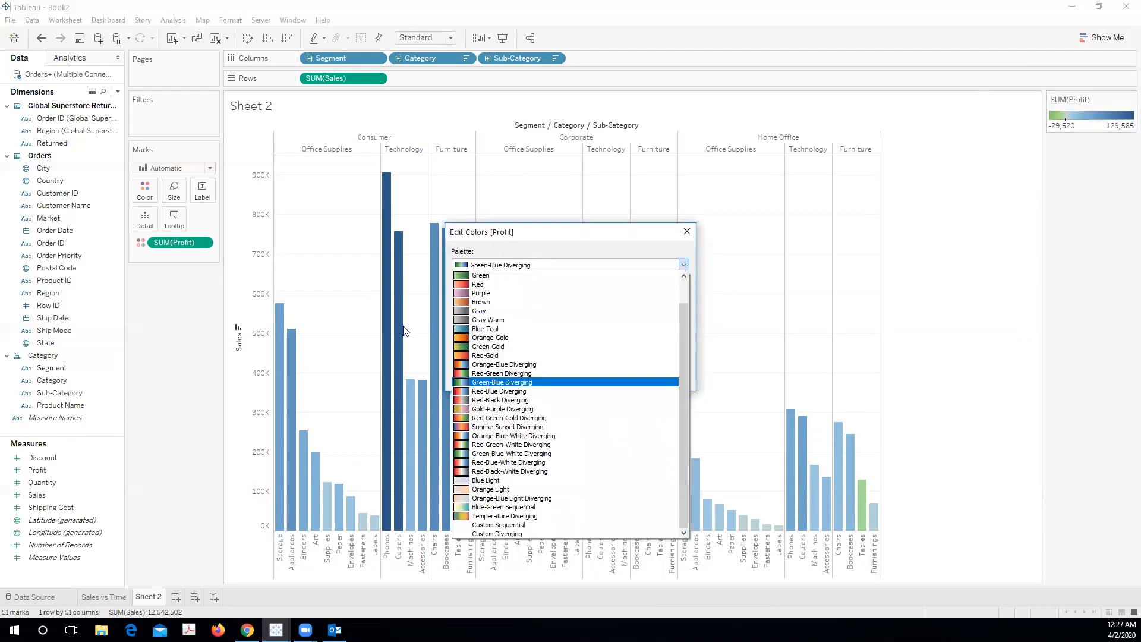
click(559, 347)
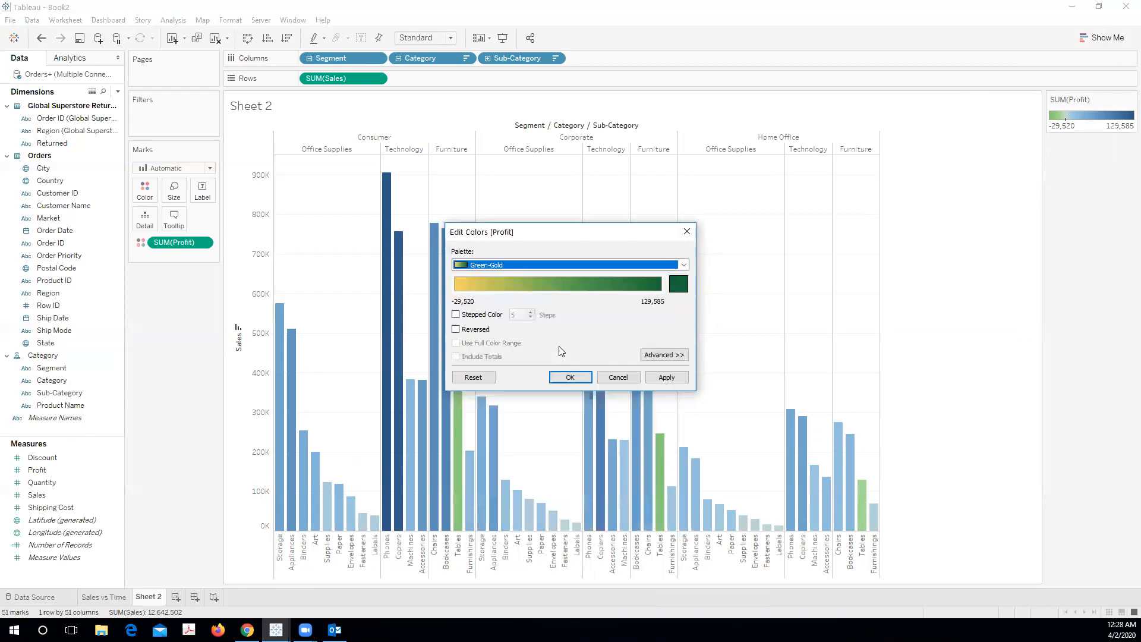
click(569, 378)
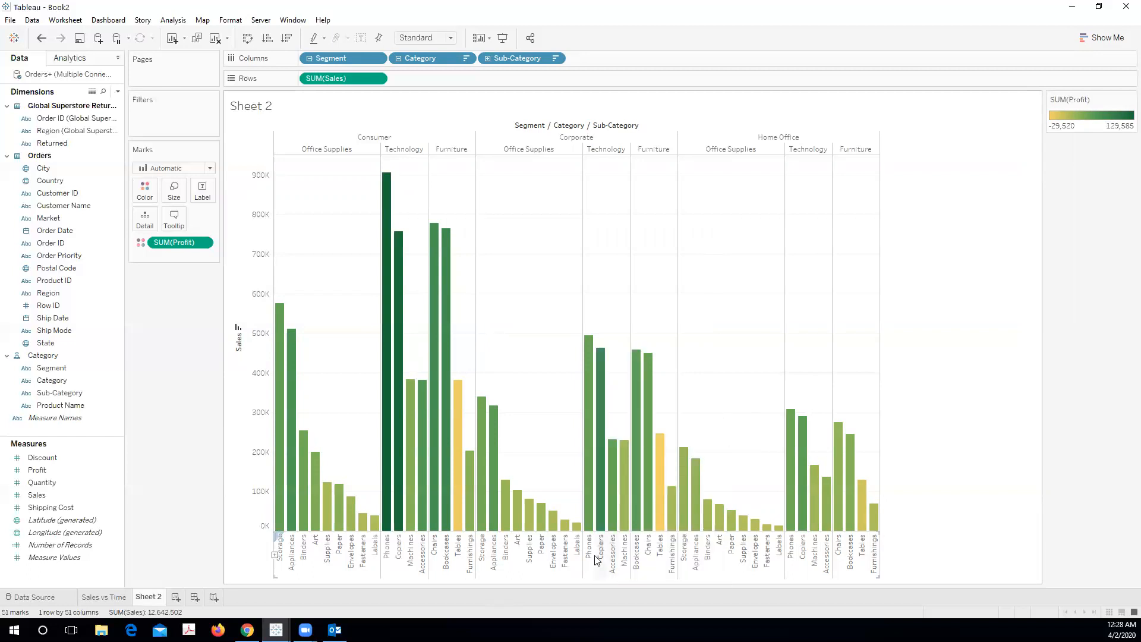
- Convert the segment and sub-category bar chart of Sales and Profit to a packed bubbles chart
mouse_move(602, 521)
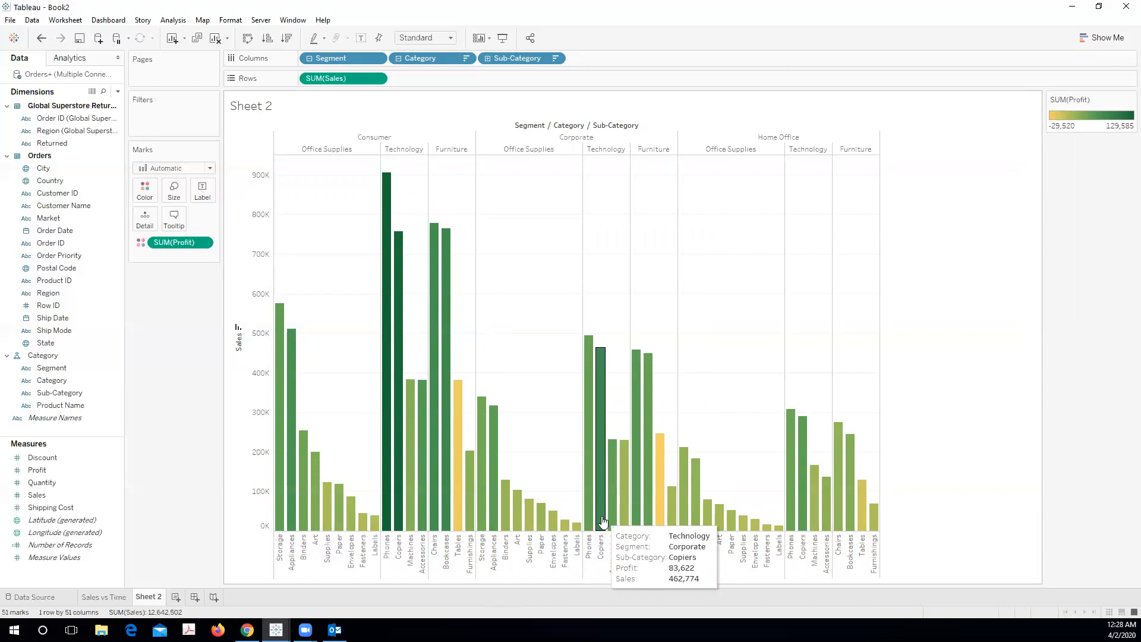
mouse_move(593, 397)
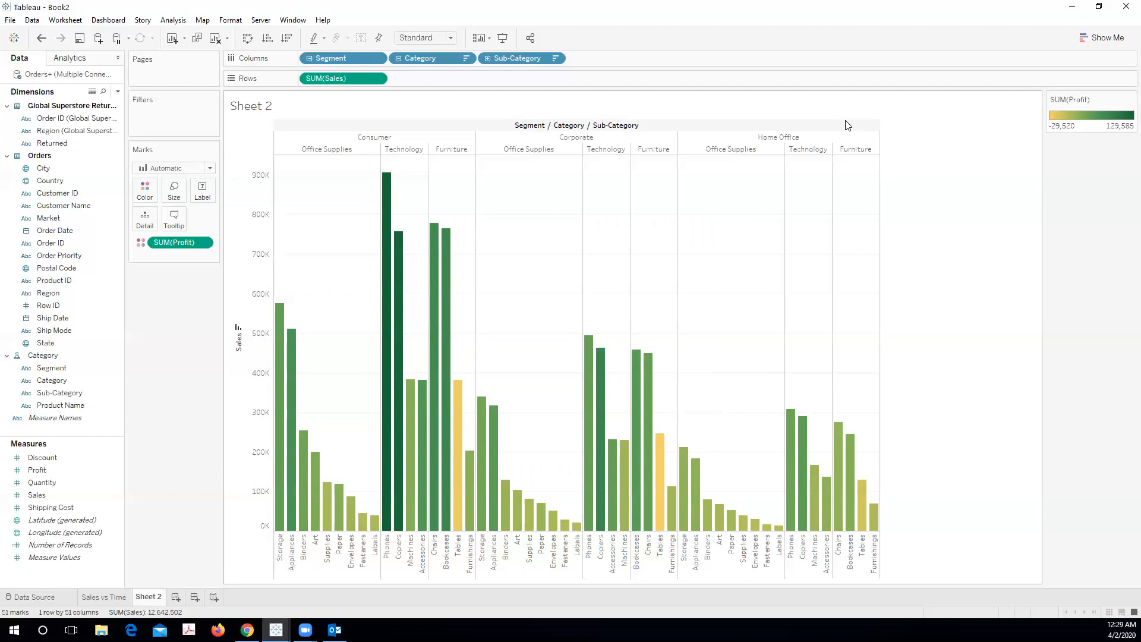
click(1108, 37)
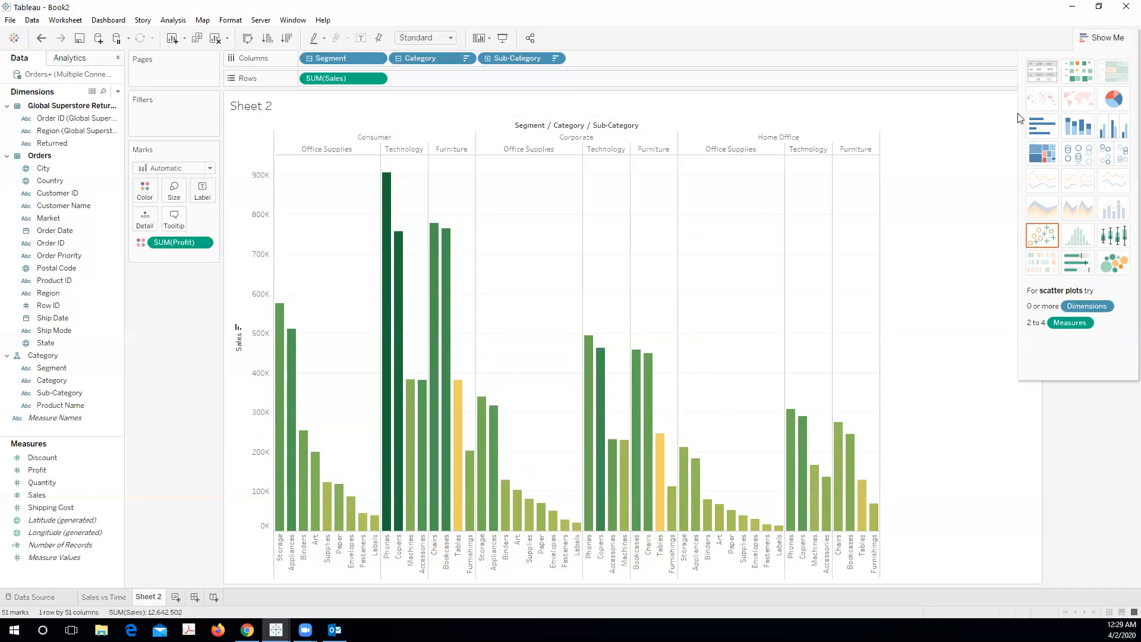
click(1113, 263)
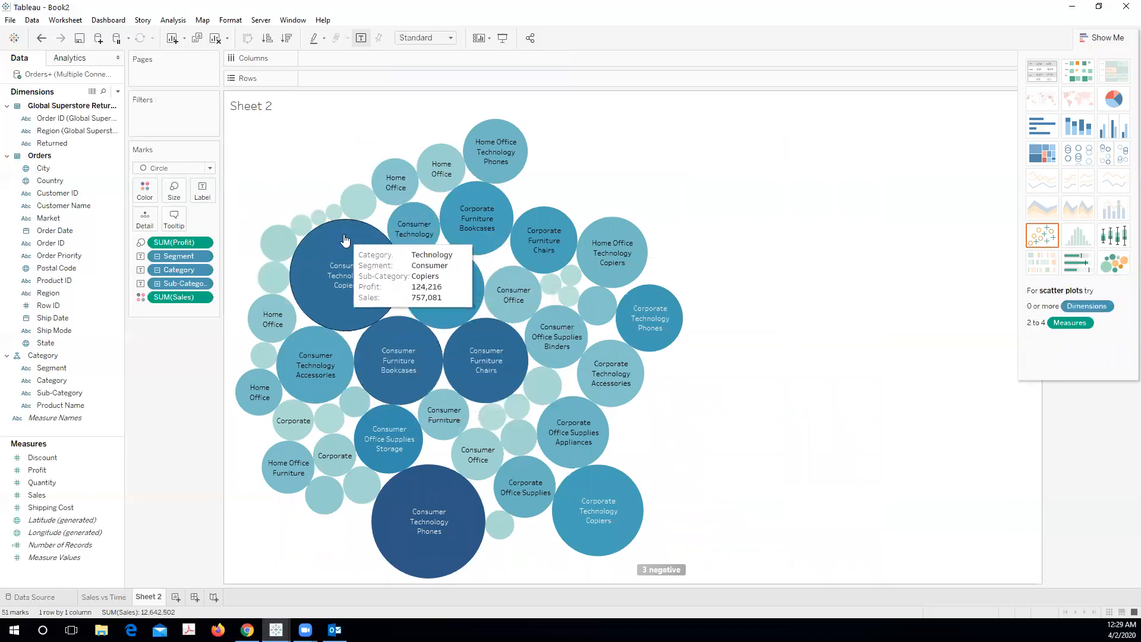
click(1104, 40)
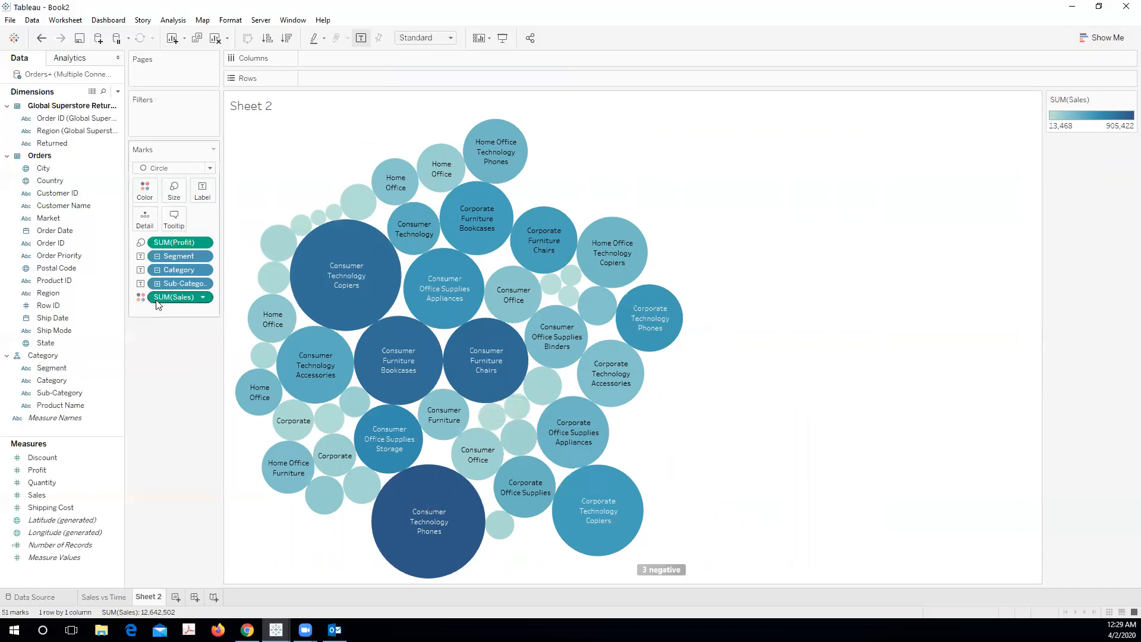
- Examine the category, segment, sub-category, profit and sales details of individual bubbles
click(202, 296)
click(131, 324)
mouse_move(339, 269)
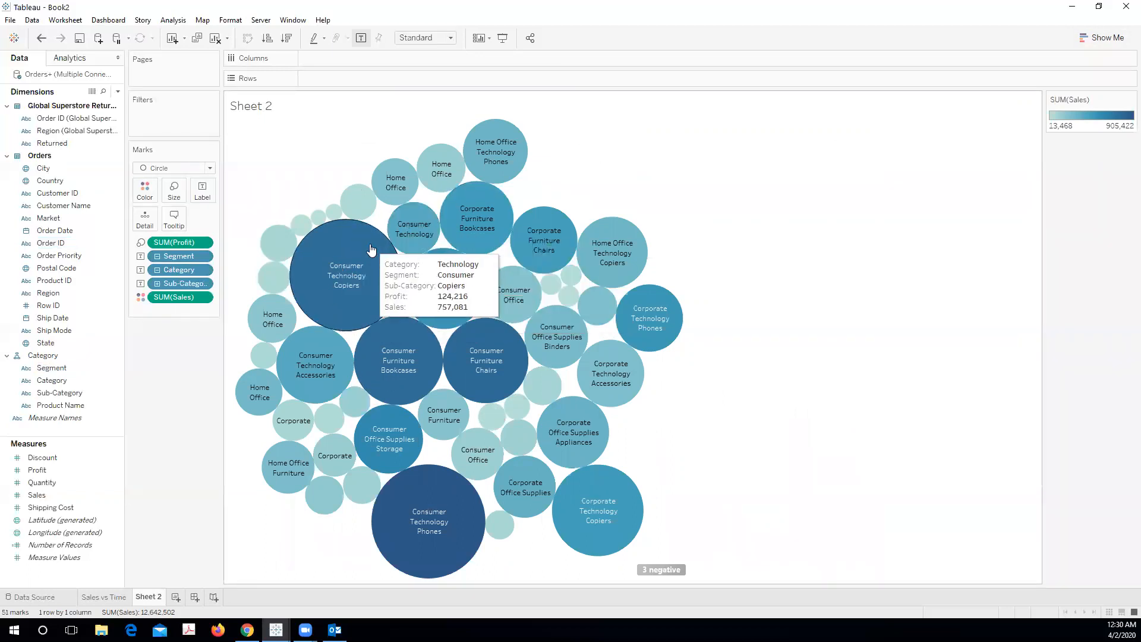
click(370, 250)
click(323, 357)
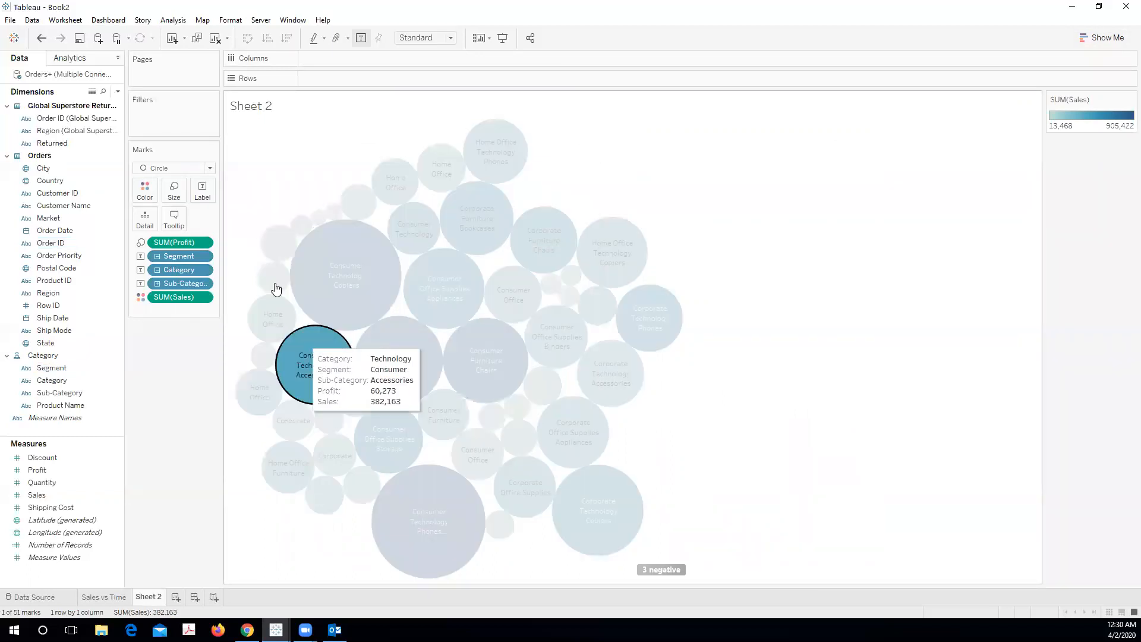
click(277, 243)
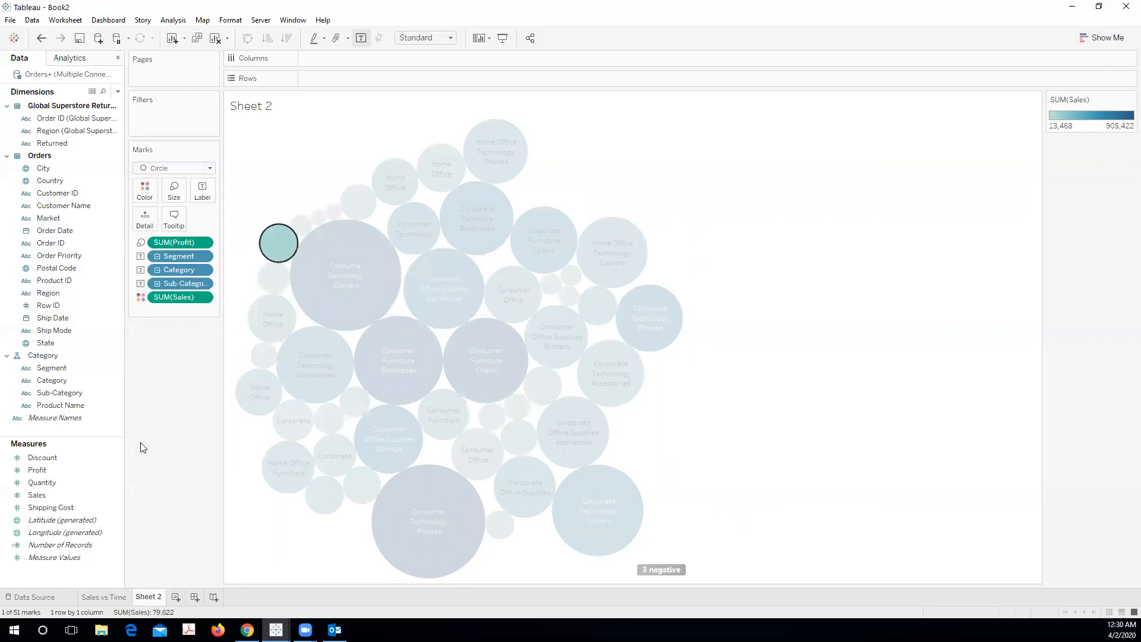
click(237, 295)
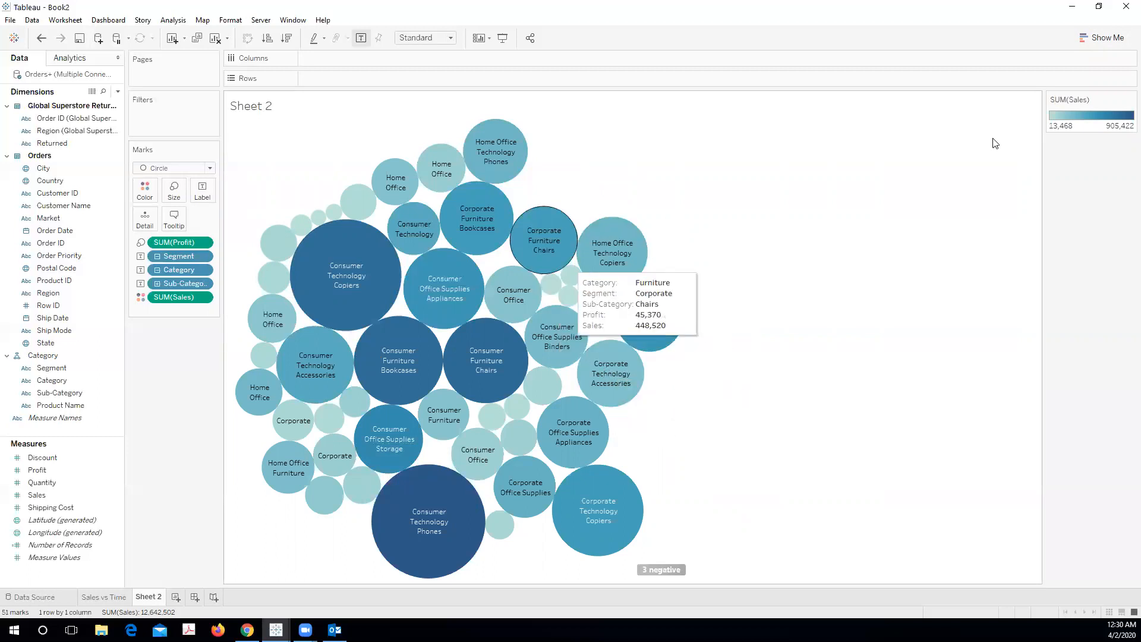
- Convert the packed bubbles to a scatter plot and swap its axes, putting Profit on Columns and Sales on Rows
click(1103, 38)
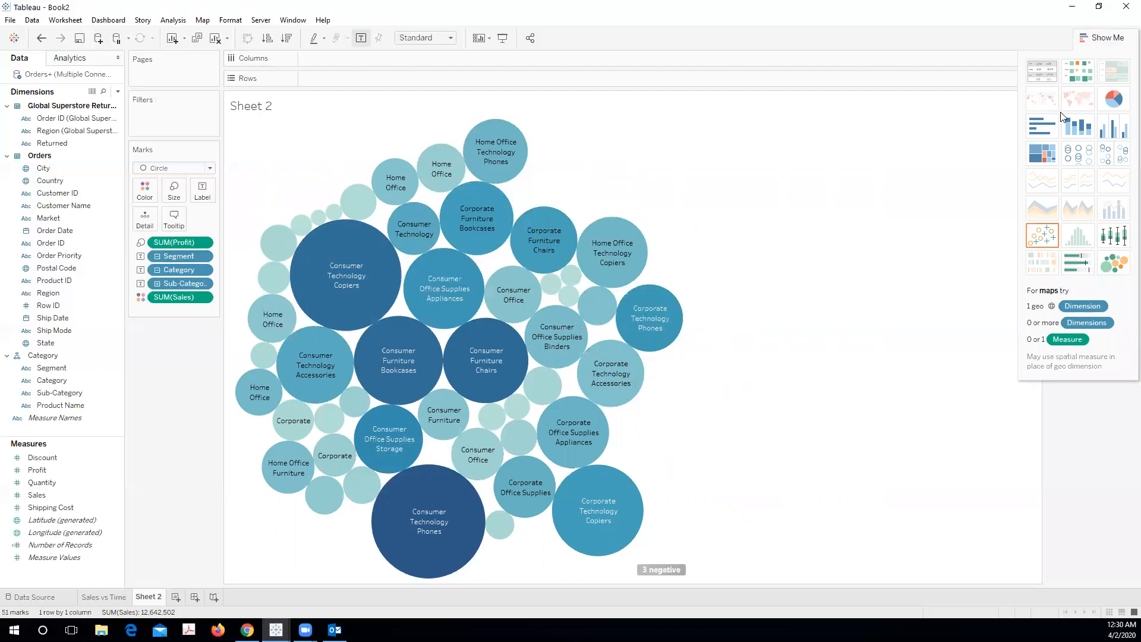
click(1044, 236)
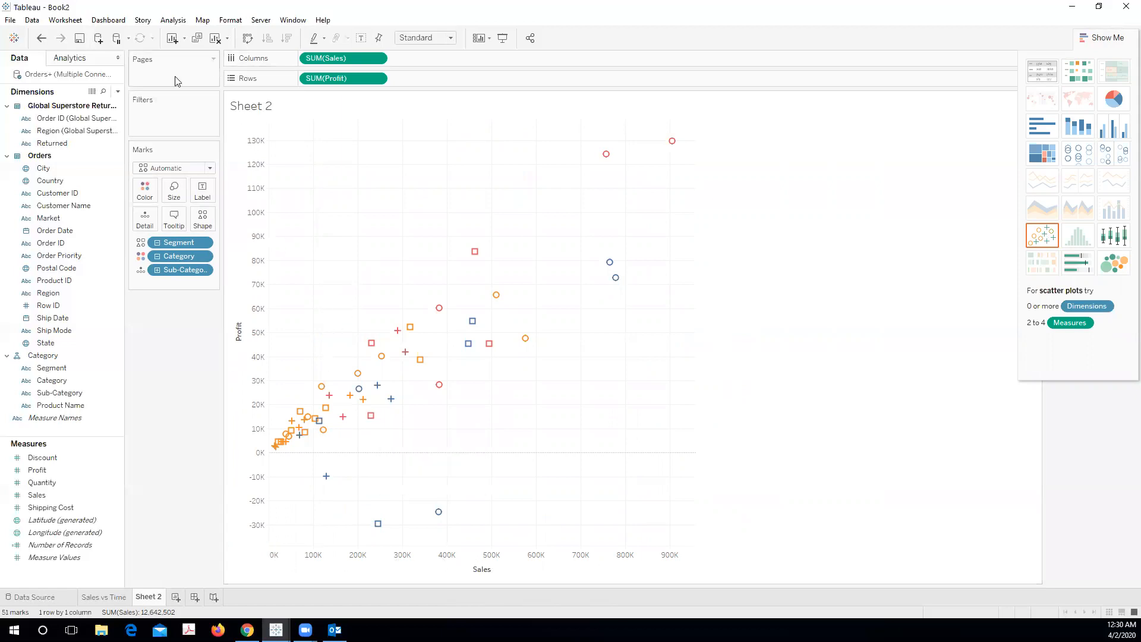
click(247, 39)
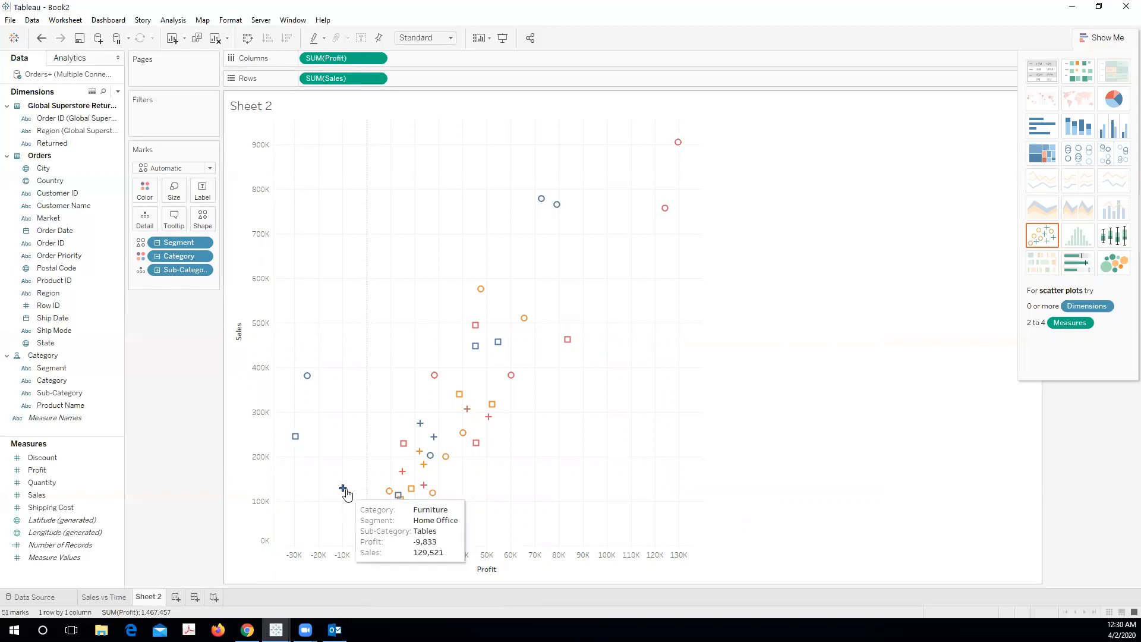
- Examine the sales and profit details of the scatter plot's negative-profit marks and its highest-selling marks
mouse_move(289, 446)
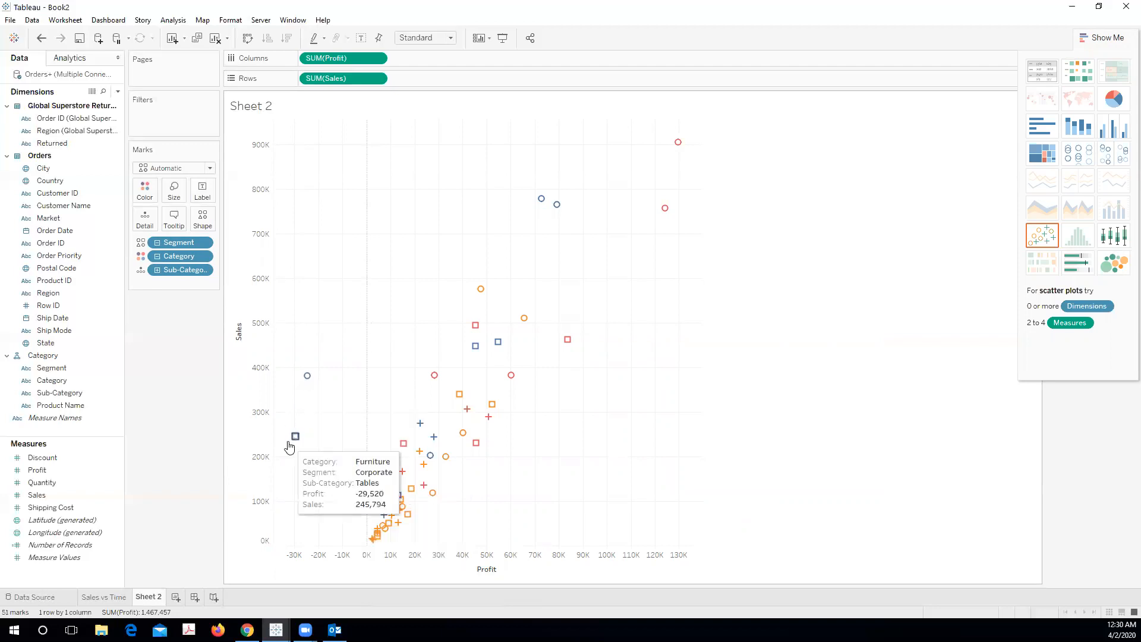
mouse_move(346, 494)
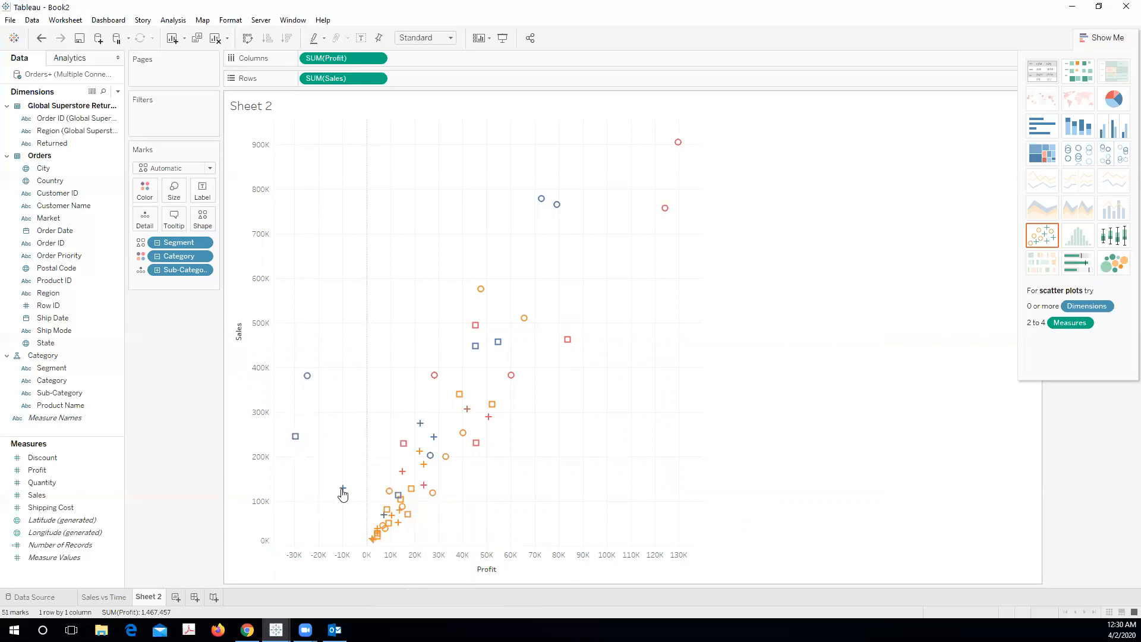
mouse_move(306, 380)
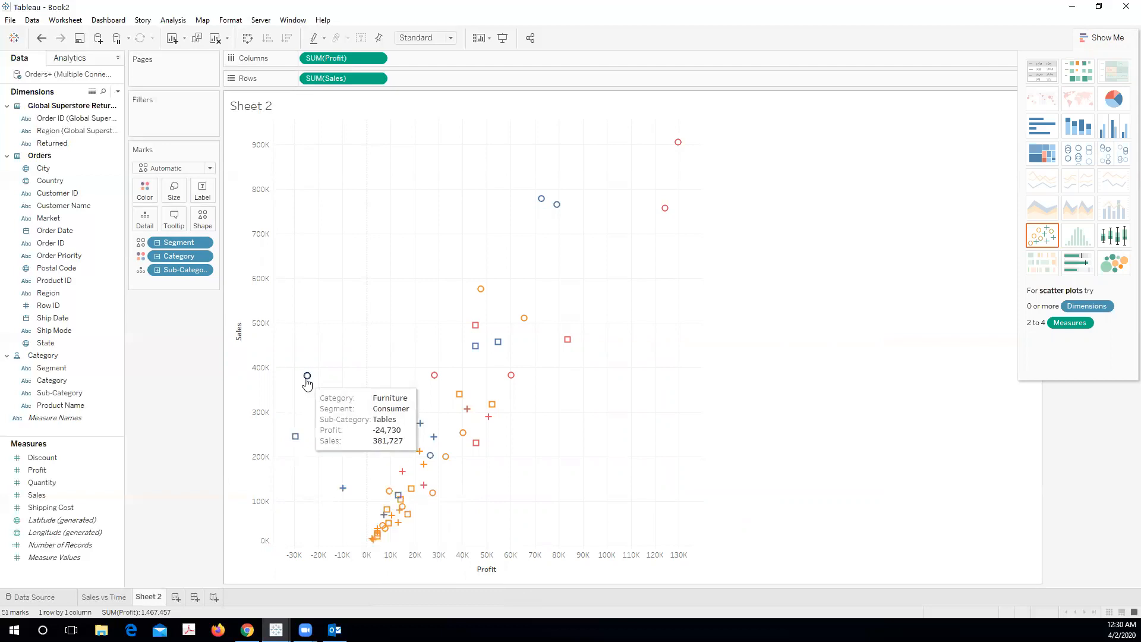
click(1096, 39)
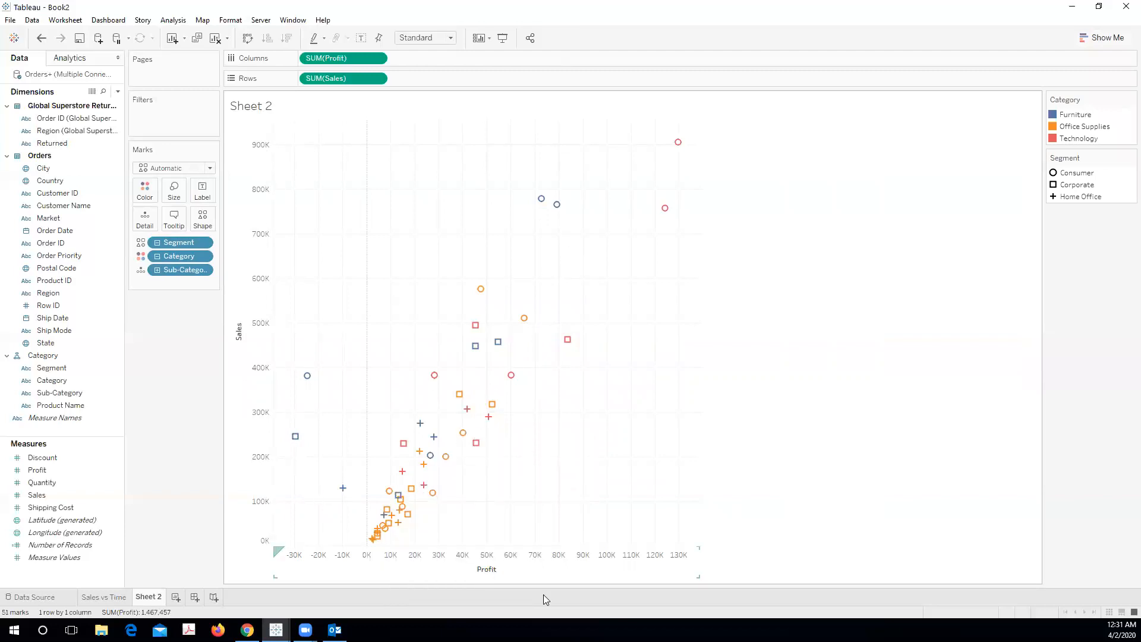
mouse_move(676, 147)
mouse_move(540, 202)
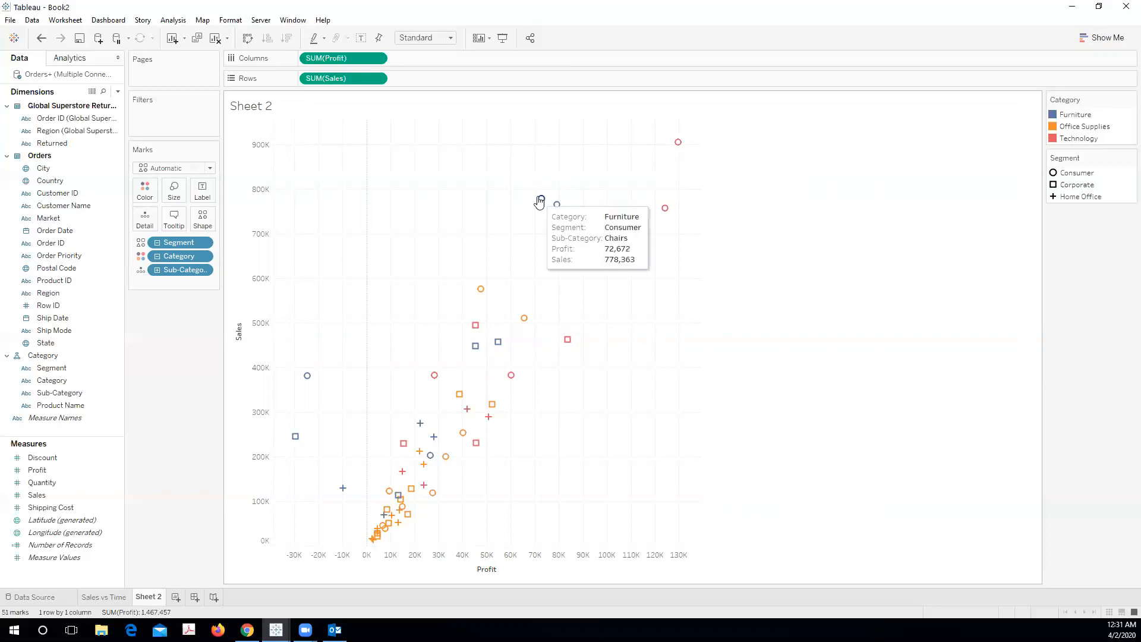
mouse_move(666, 210)
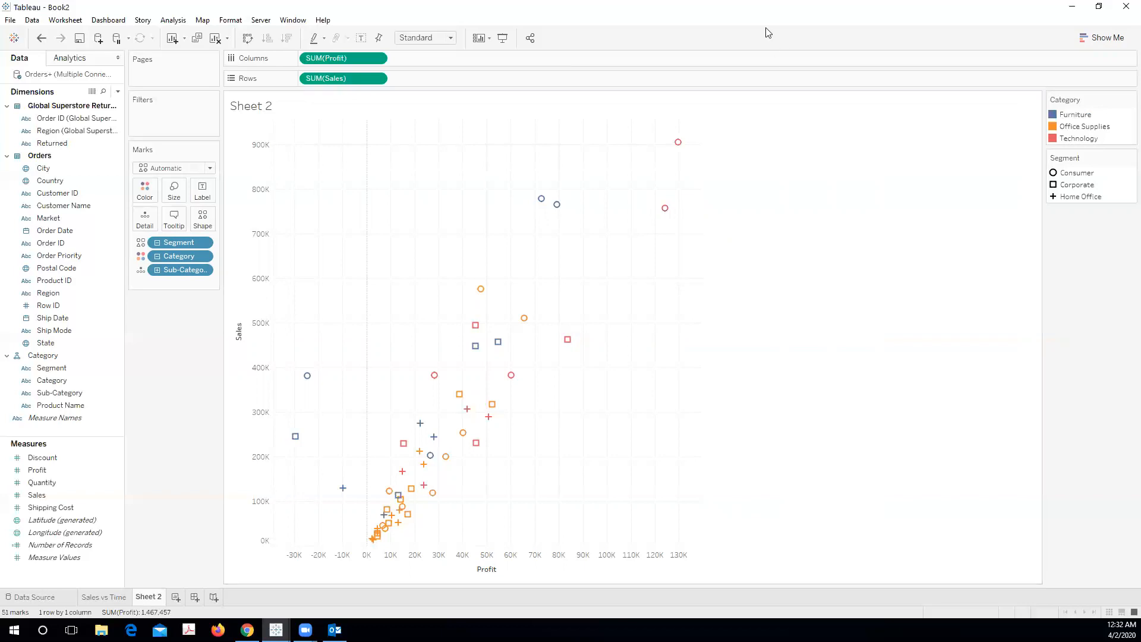
- Rename the scatter plot worksheet as "Profit - Sales Categories"
right_click(144, 596)
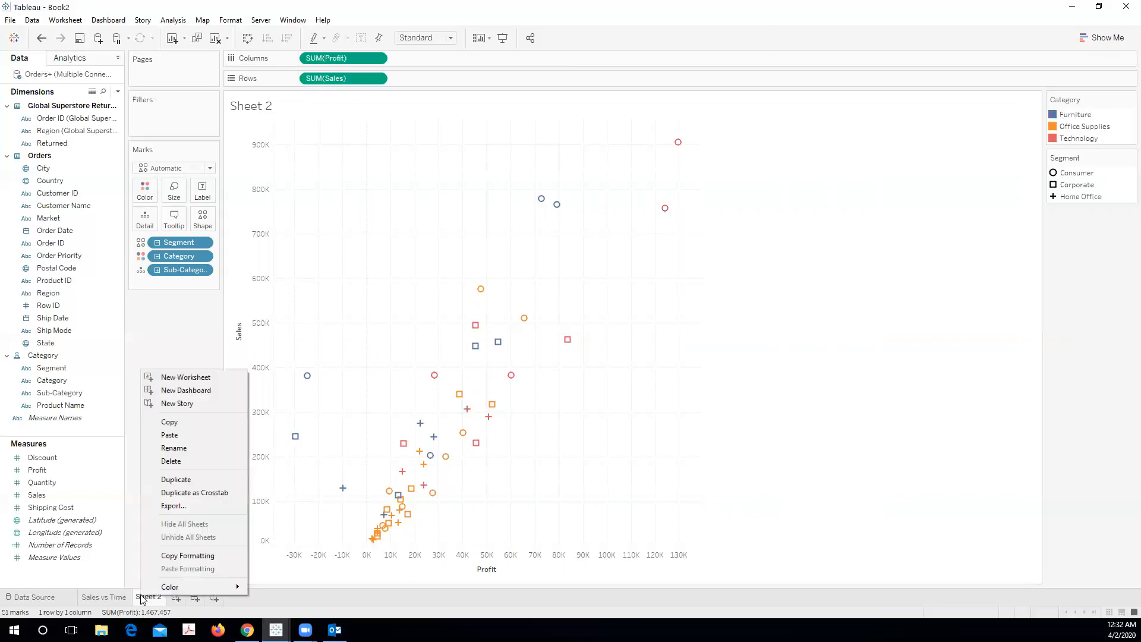
click(189, 448)
key(BackSpace)
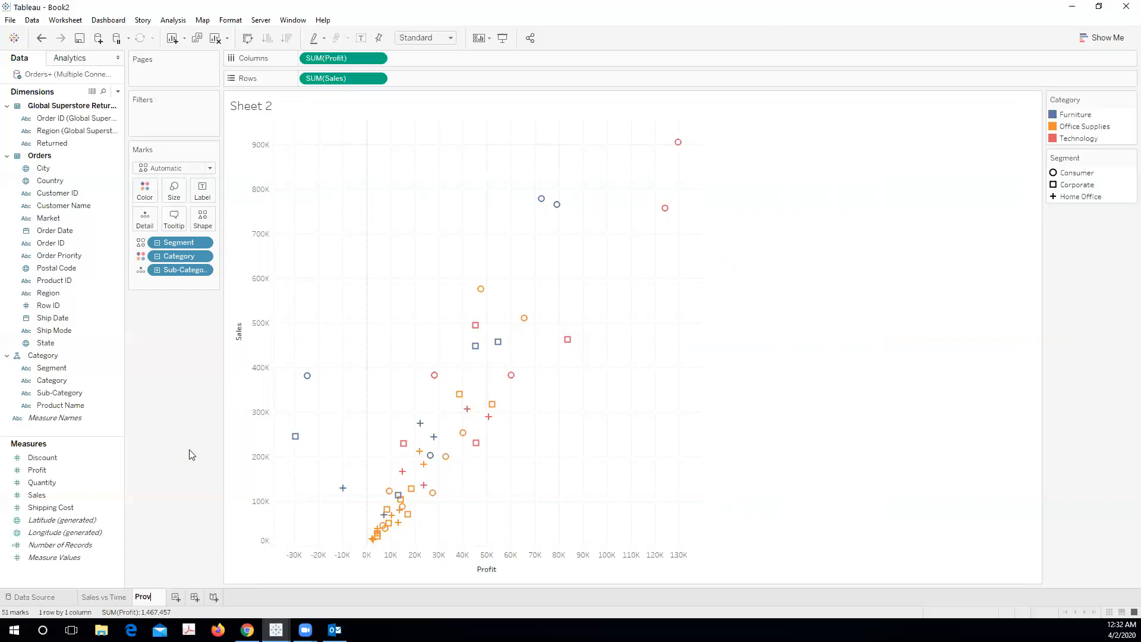
text(Profit - Sales with)
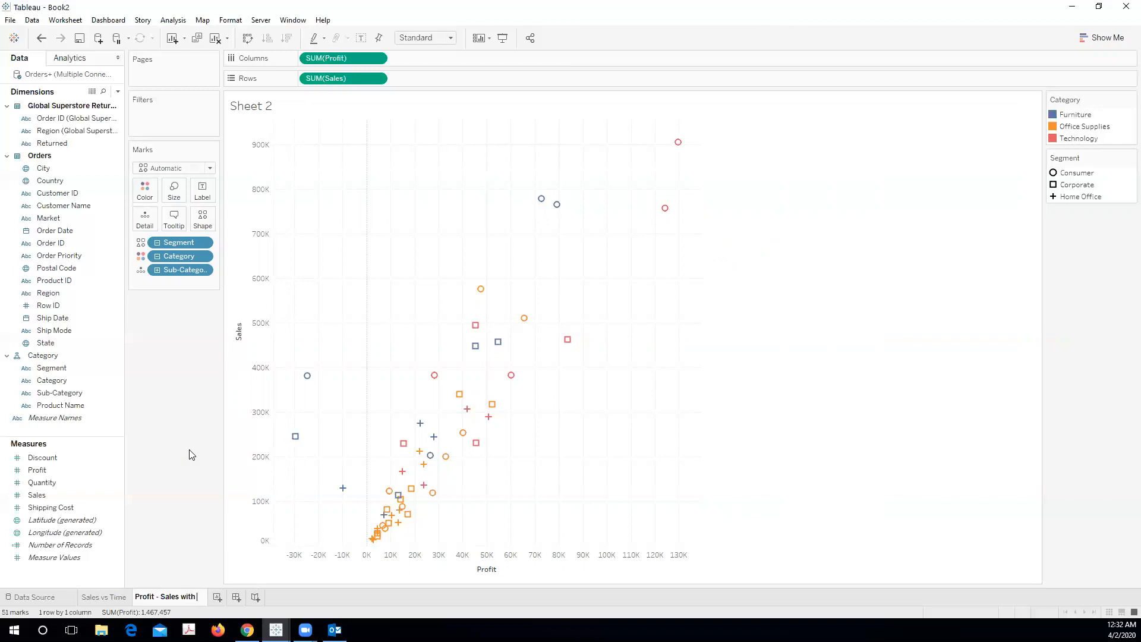
key(BackSpace)
key(BackSpace)
key(BackSpace)
key(BackSpace)
text(Categories)
key(Return)
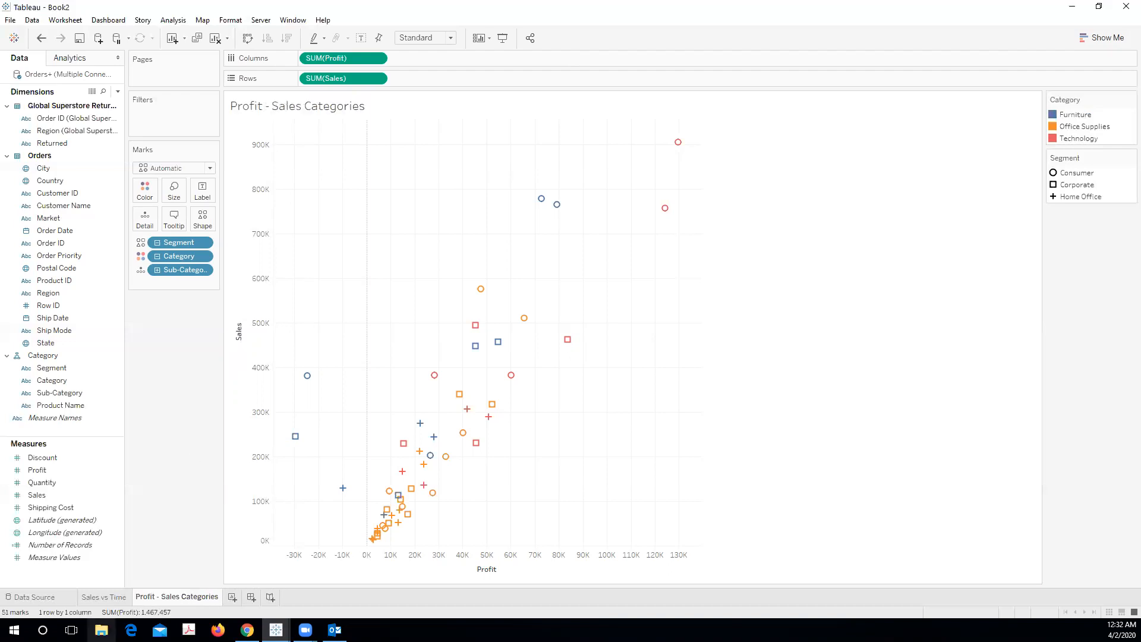
- Create a new worksheet and plot the City field on a map
click(231, 597)
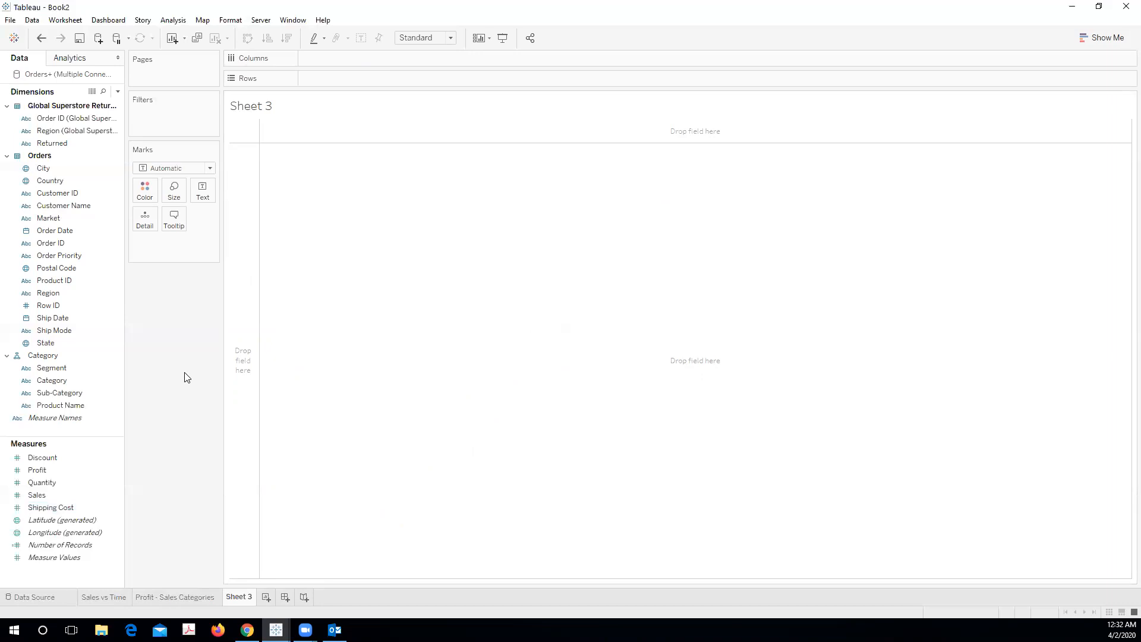
click(70, 229)
click(63, 218)
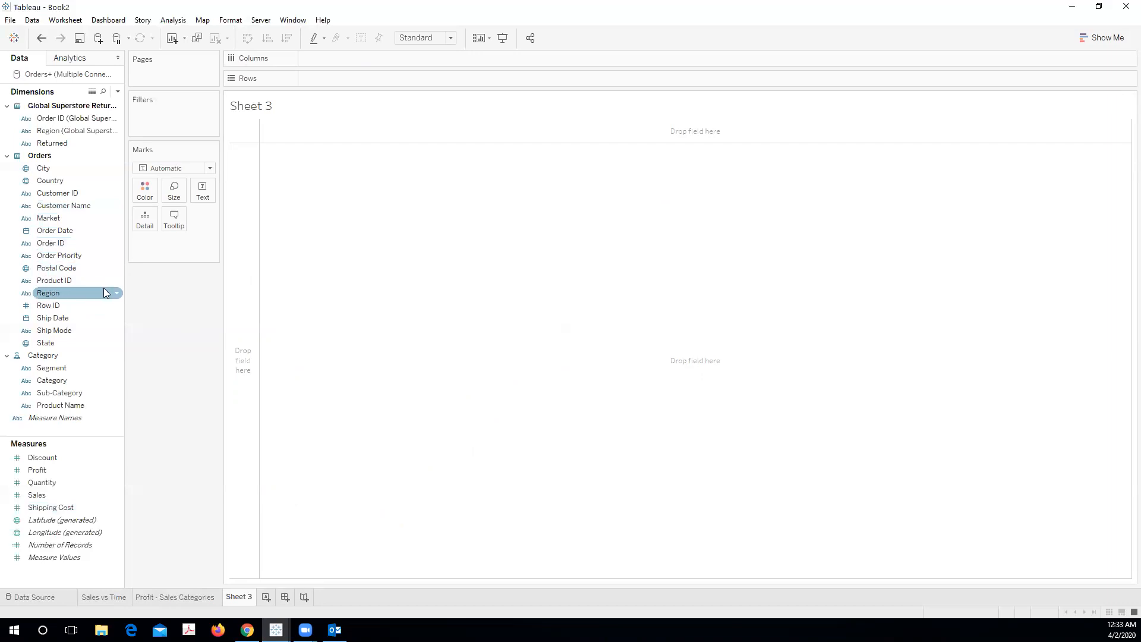
click(58, 169)
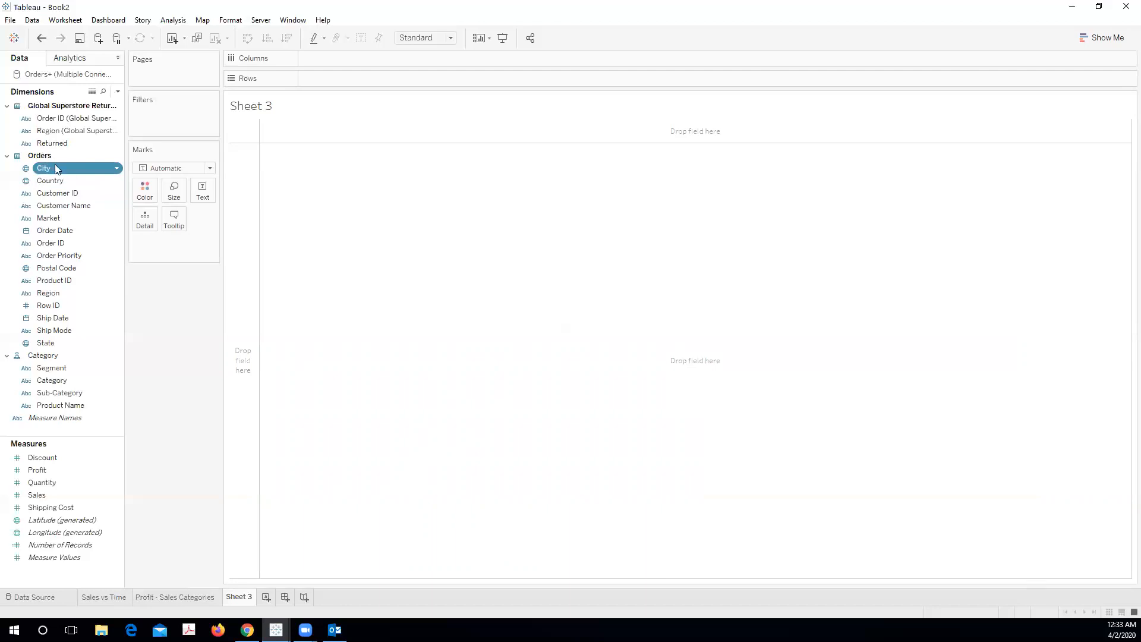
double_click(57, 168)
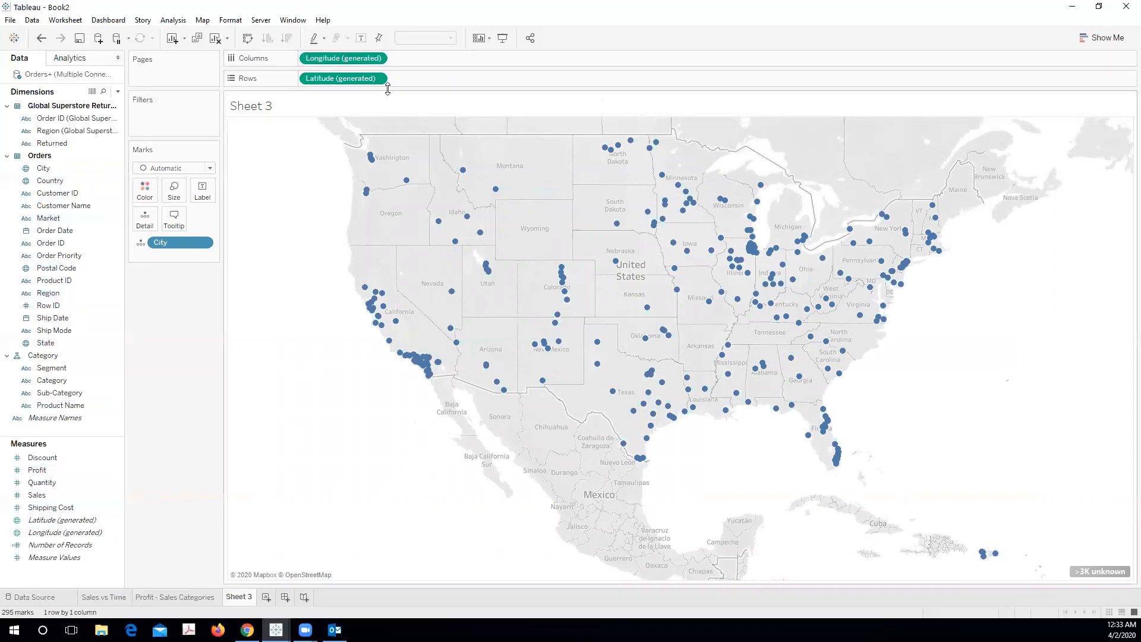
- Add Sales to the city map so that the marks are sized by total sales
mouse_move(658, 317)
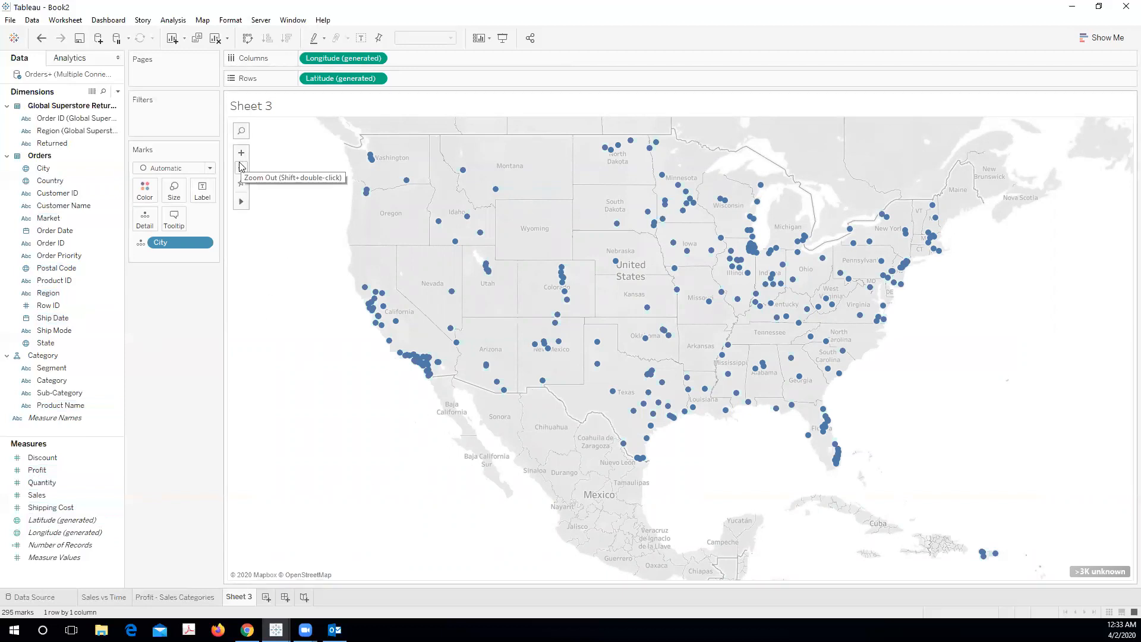
click(241, 170)
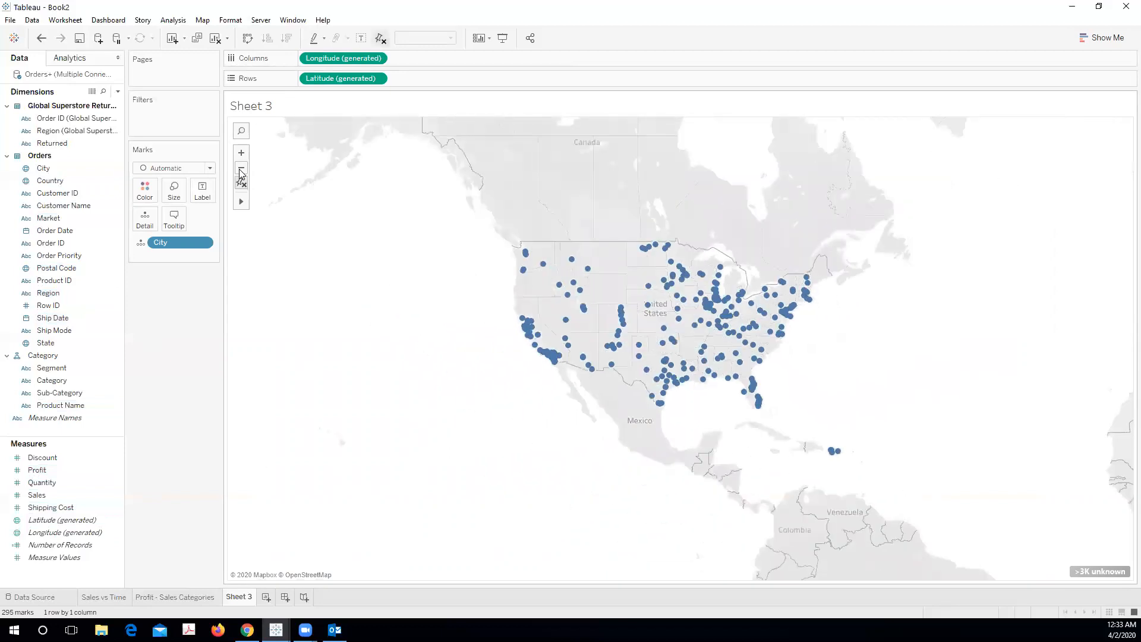
click(241, 171)
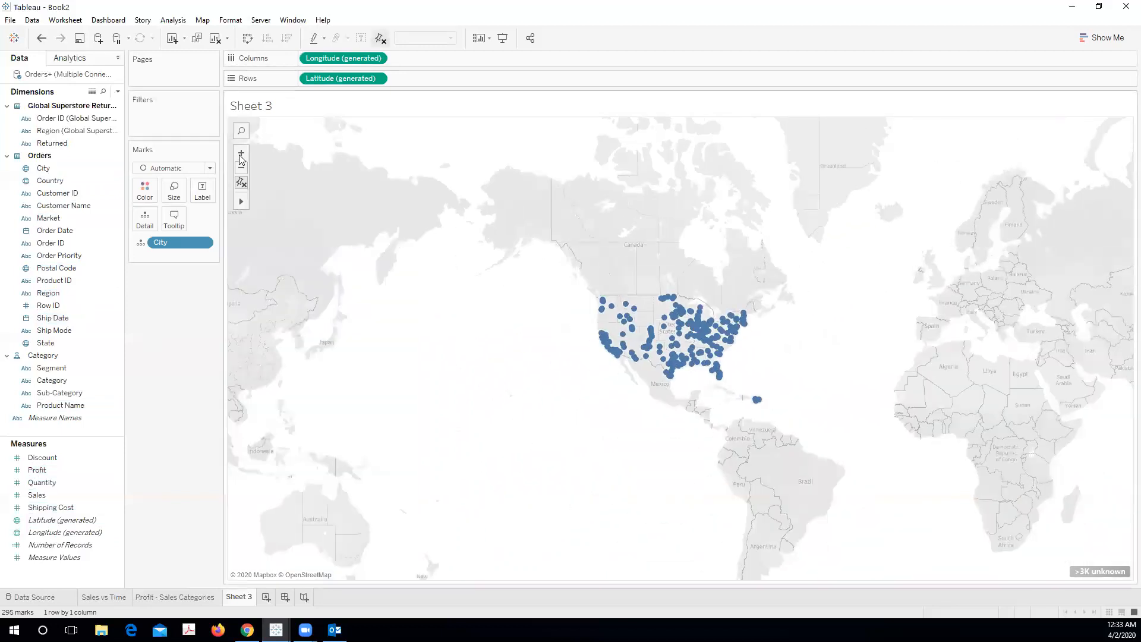
click(241, 155)
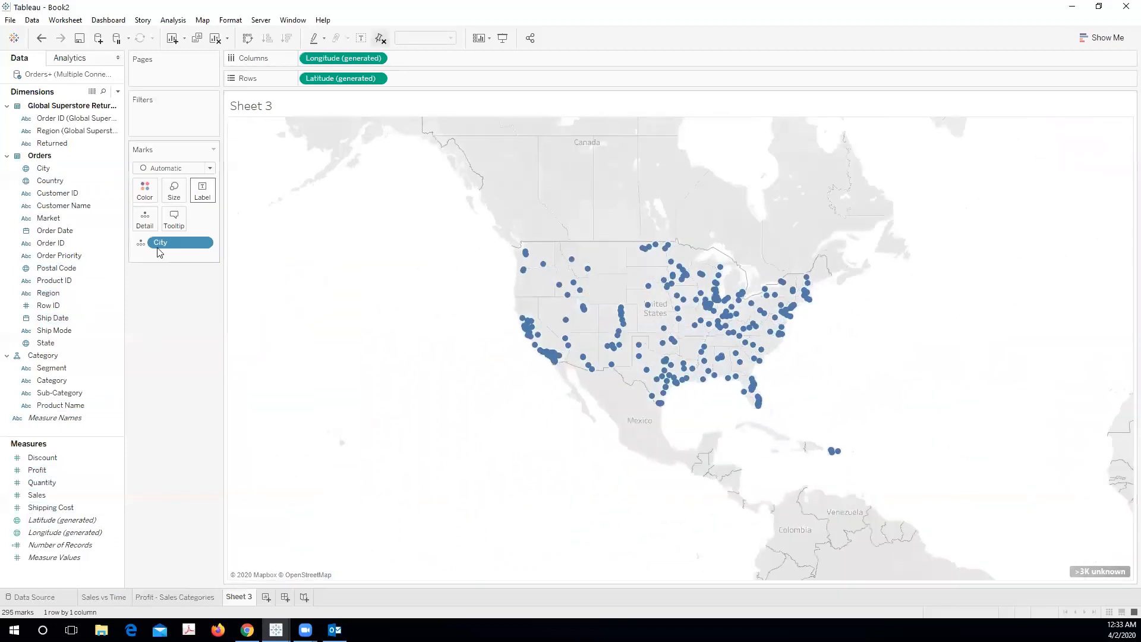
double_click(56, 494)
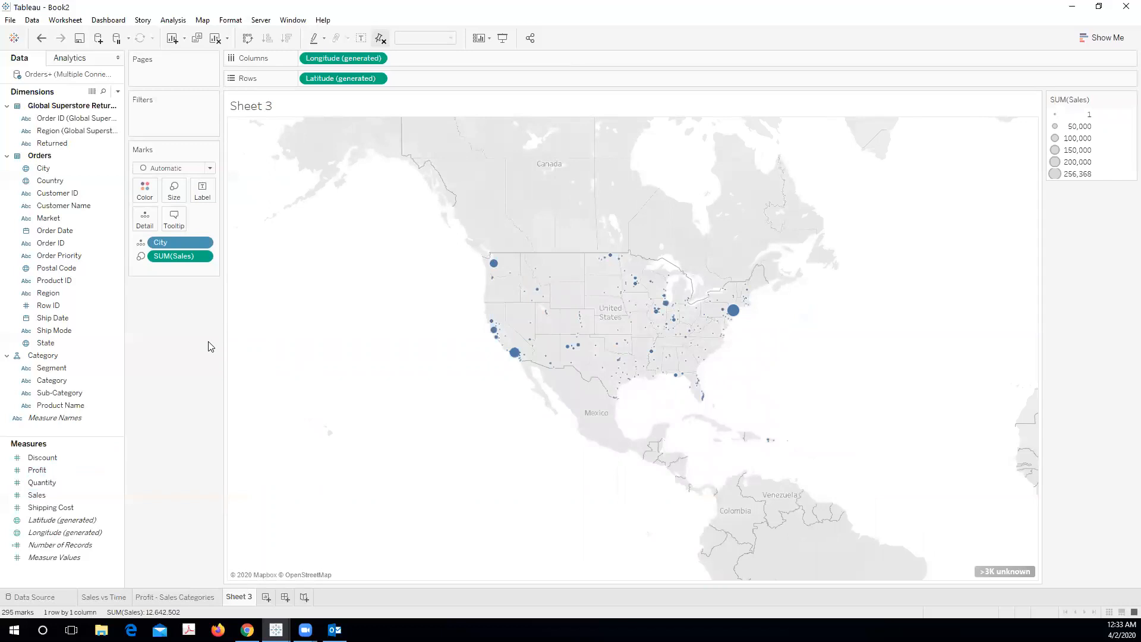
- Review the unmatched city values in the Edit Locations list for the map's unknown locations
scroll(459, 310, down, 3)
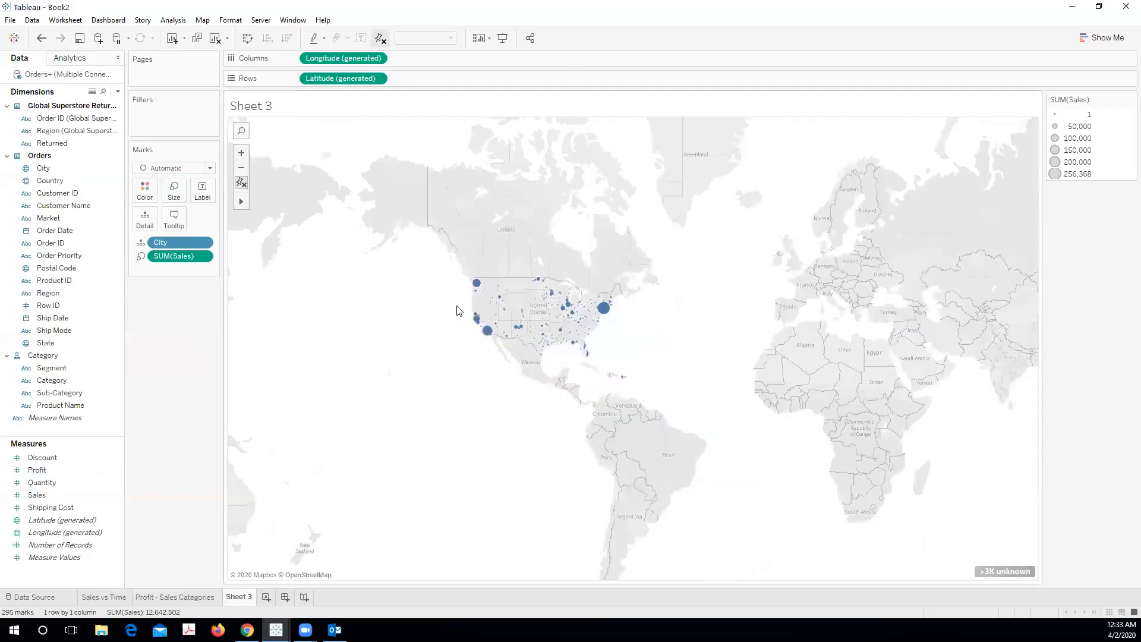
scroll(459, 311, down, 1)
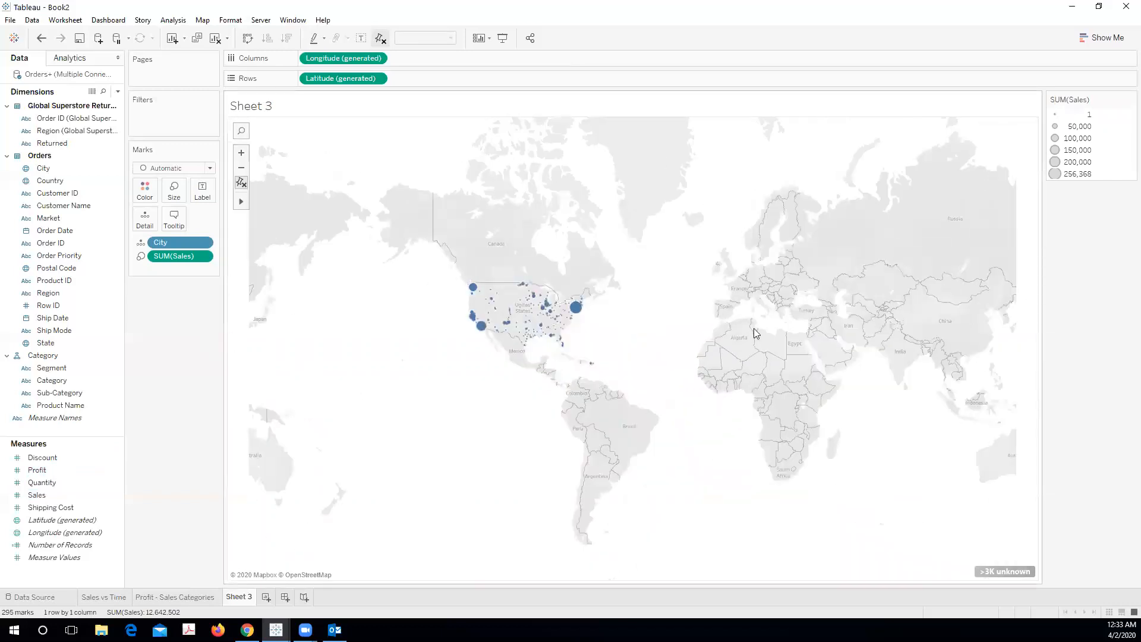
click(984, 571)
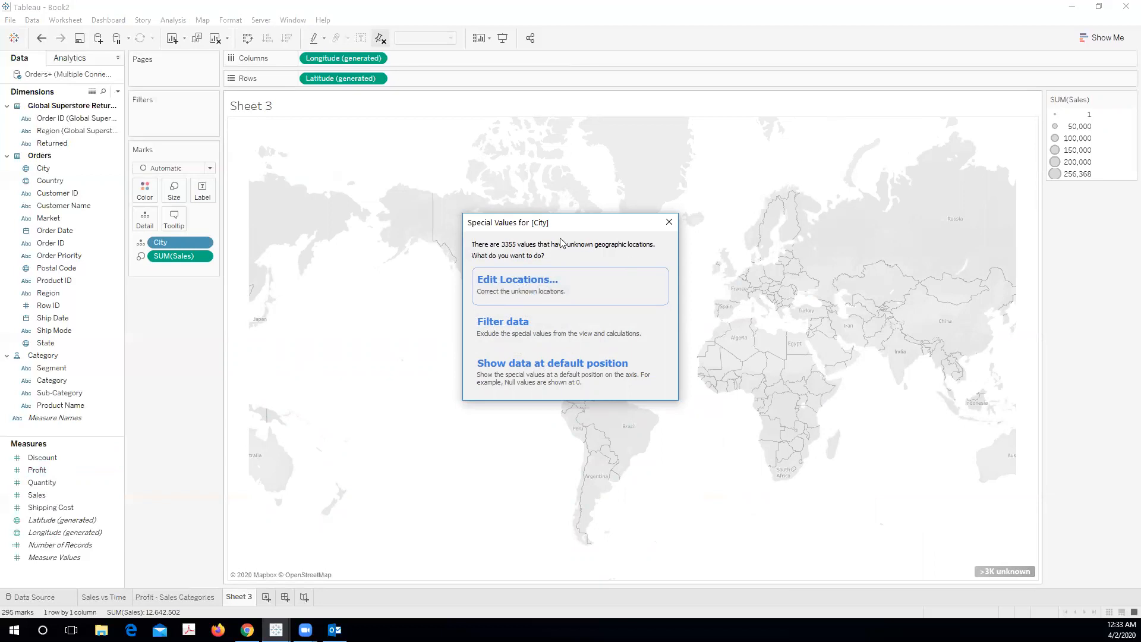
click(538, 290)
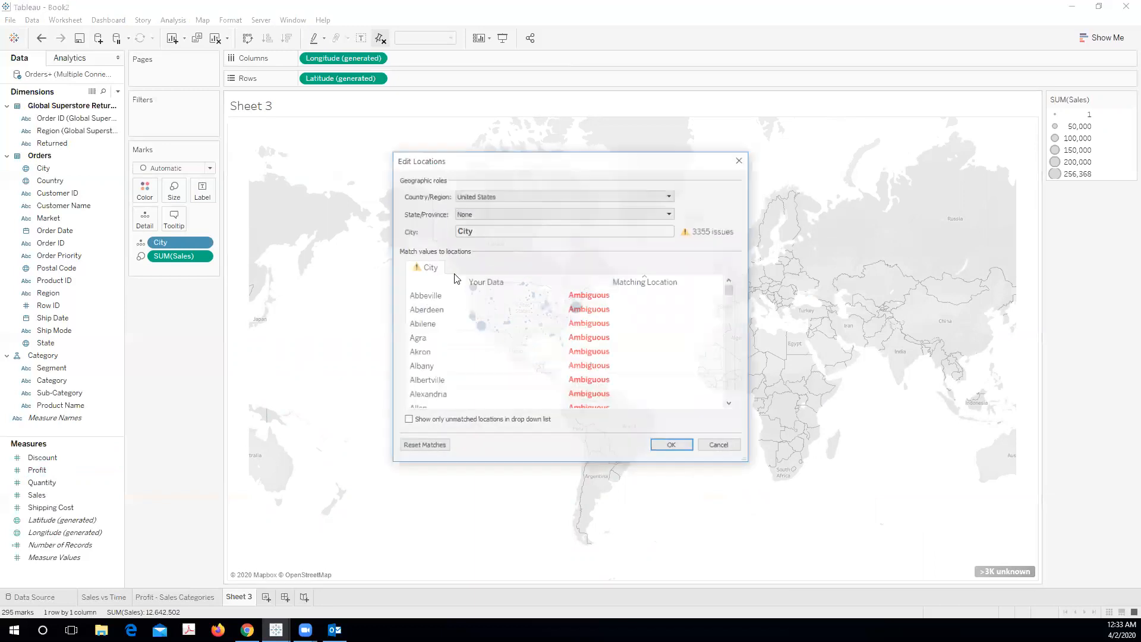
scroll(481, 309, down, 15)
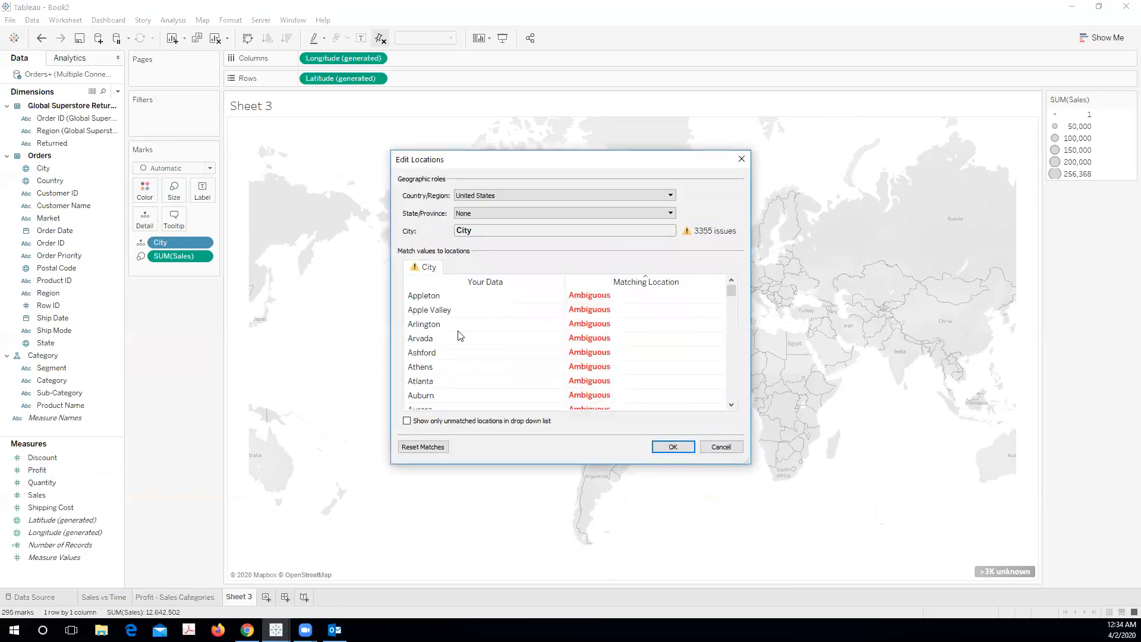
scroll(451, 342, down, 5)
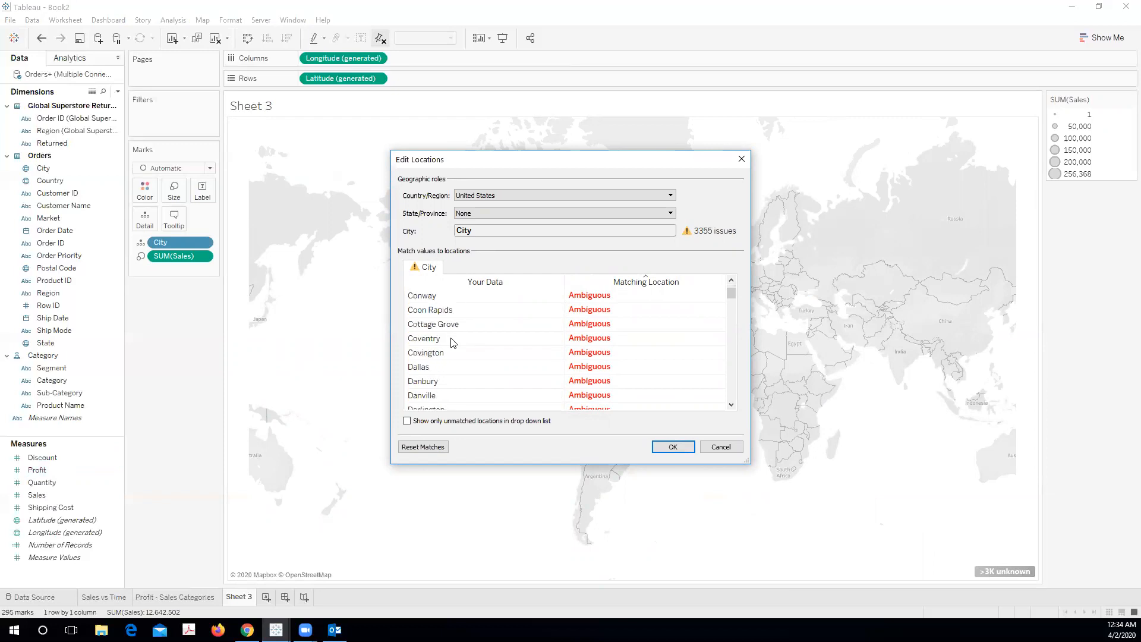
click(742, 159)
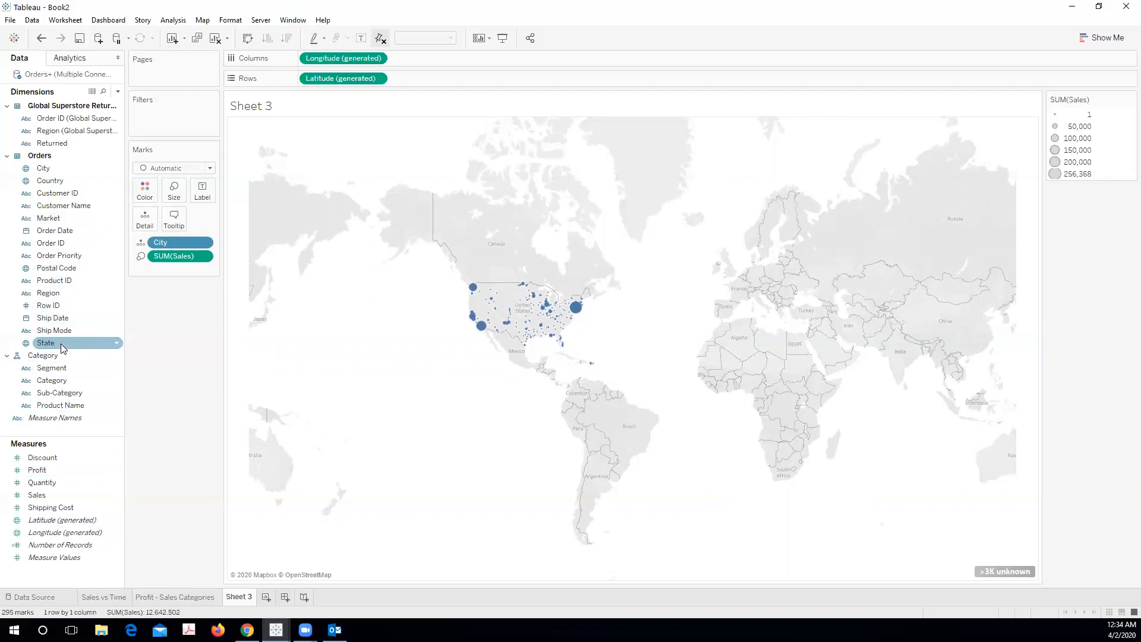
- Replace City with Postal Code as the detail level of the sales map
double_click(74, 270)
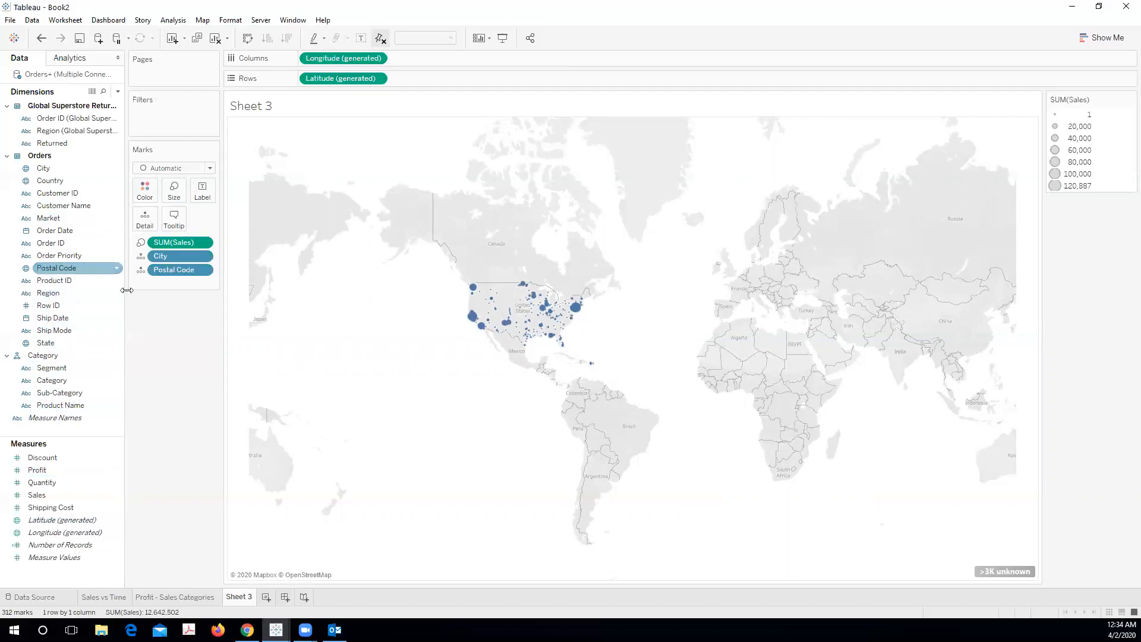
click(204, 256)
click(188, 449)
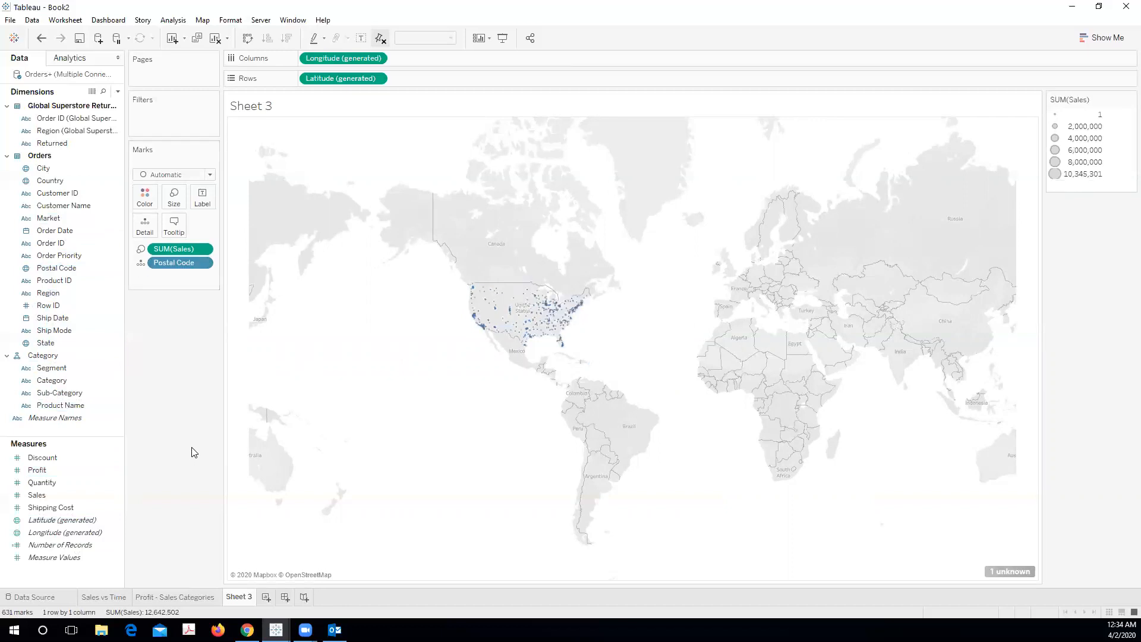
scroll(462, 338, up, 2)
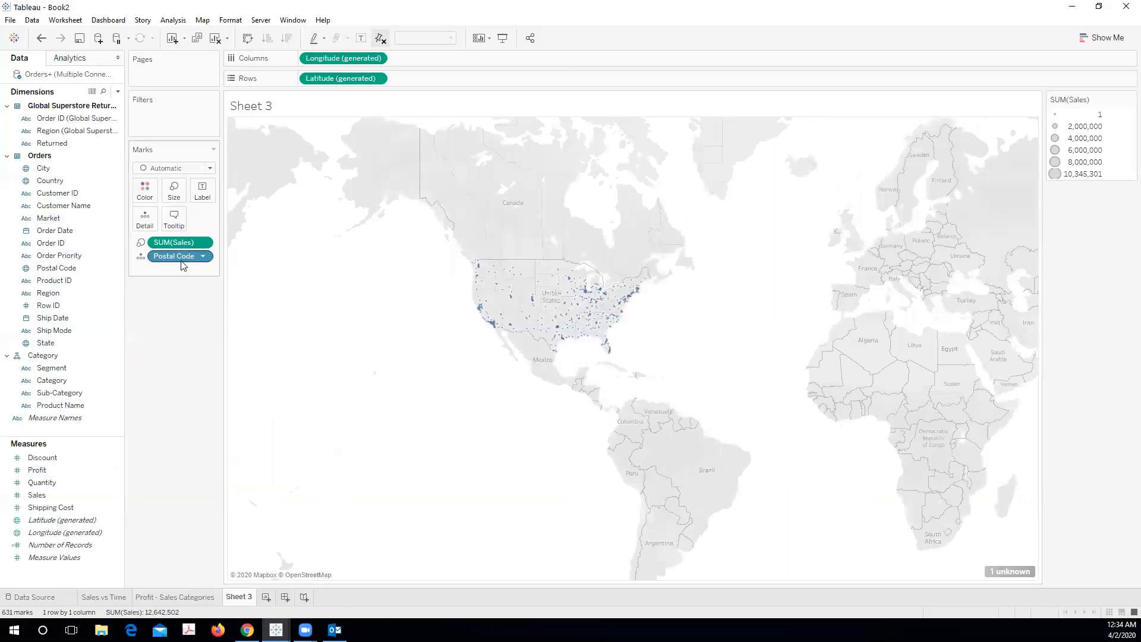
- Try splitting the postal code map into rows by Region
click(70, 331)
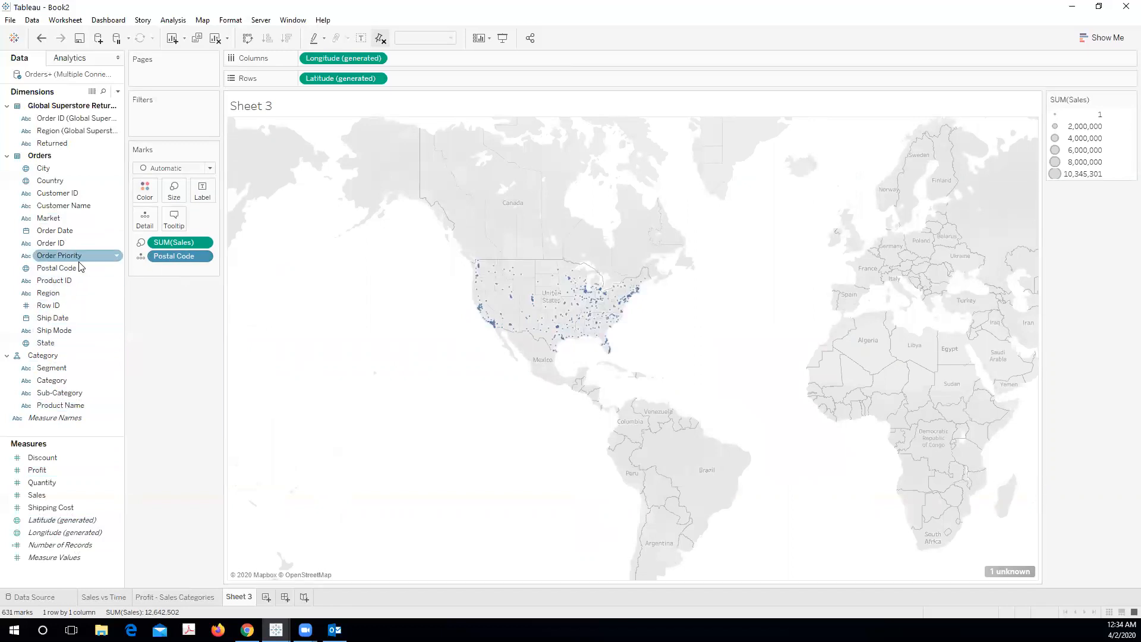
double_click(59, 292)
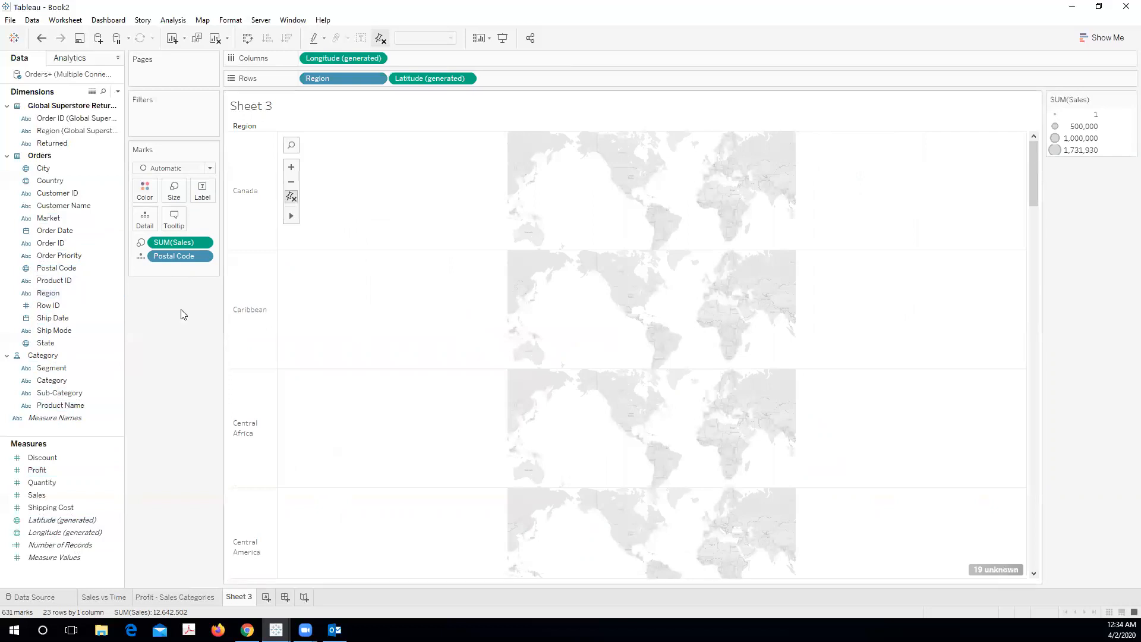
click(377, 78)
click(321, 285)
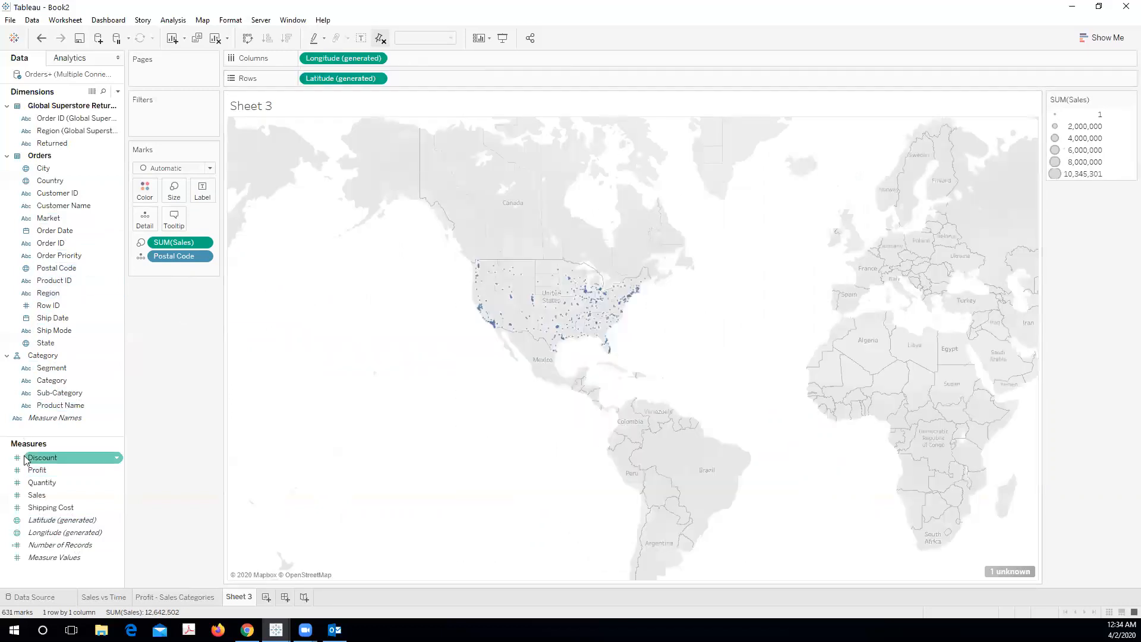
- Examine the distribution of the postal code sales marks across the United States
scroll(343, 403, up, 2)
drag(469, 342, 227, 432)
drag(496, 332, 499, 373)
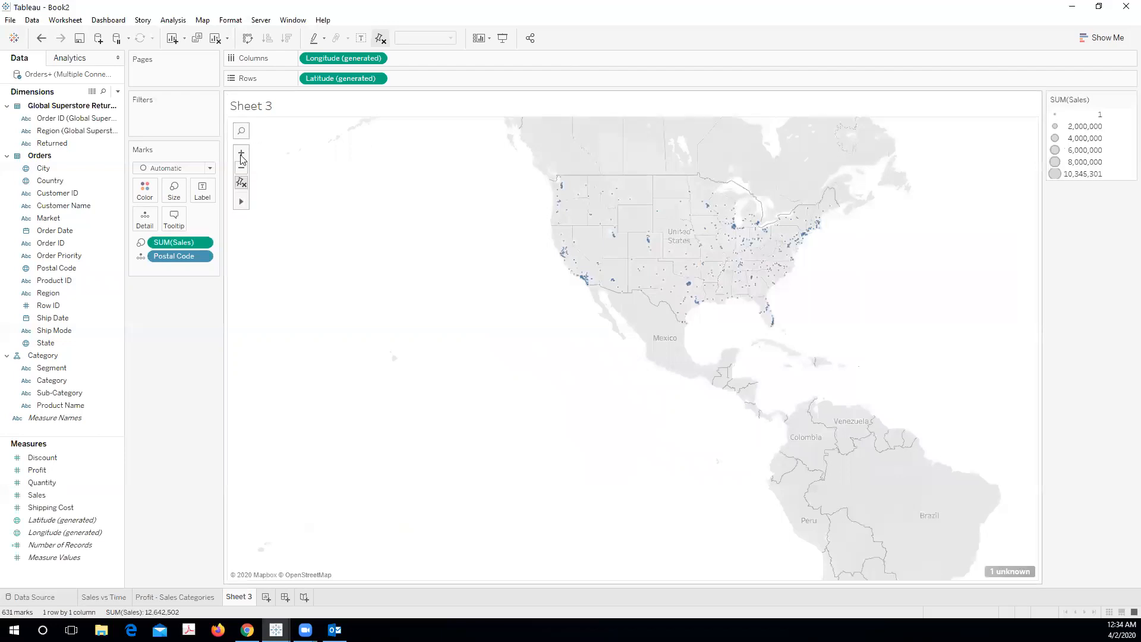
click(272, 202)
drag(579, 196, 289, 263)
mouse_move(242, 202)
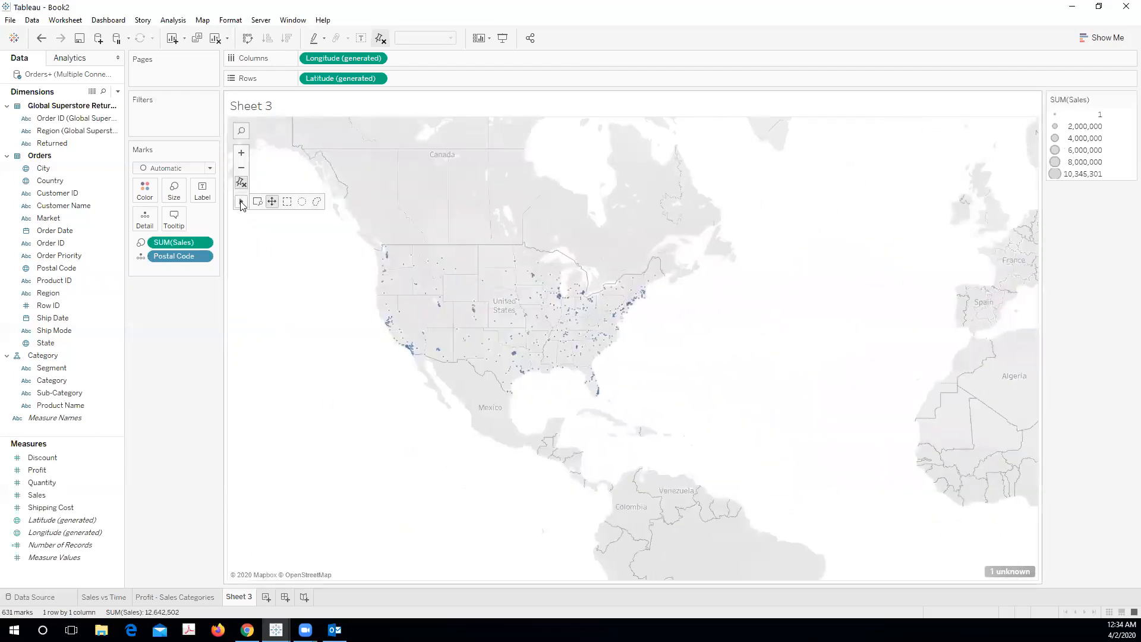
scroll(311, 294, up, 3)
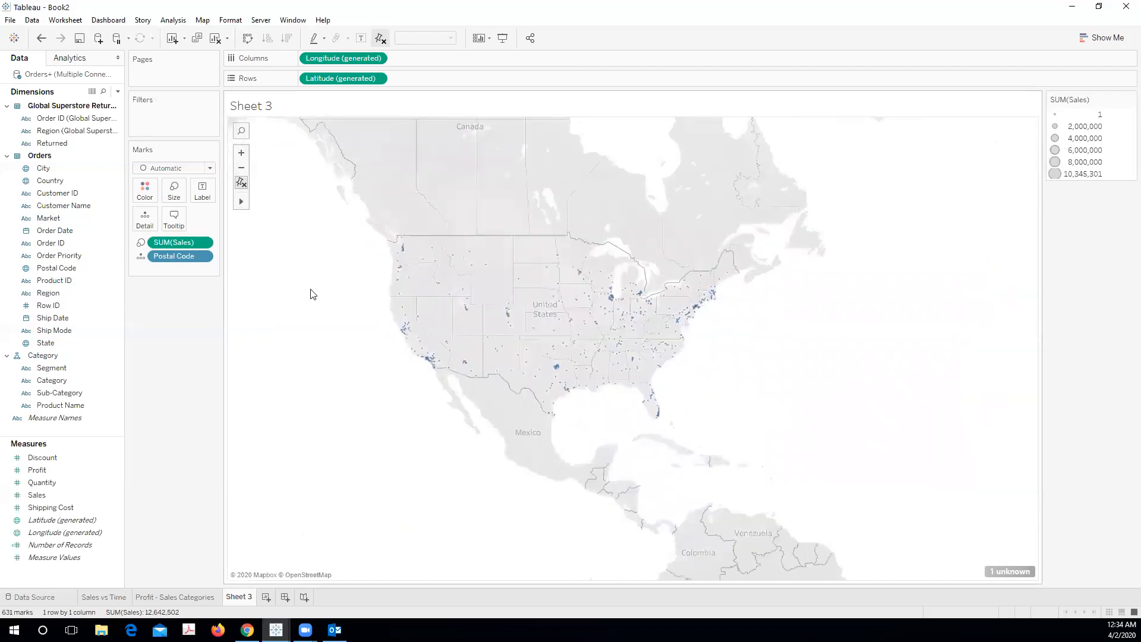
drag(349, 305, 304, 272)
scroll(319, 313, up, 2)
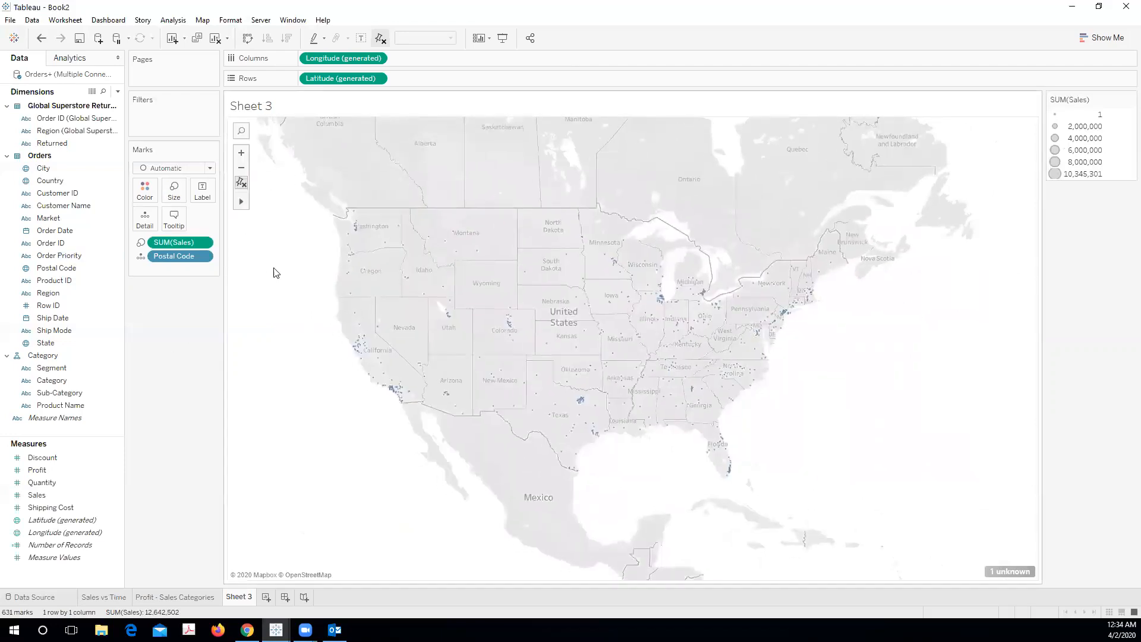
scroll(377, 308, up, 1)
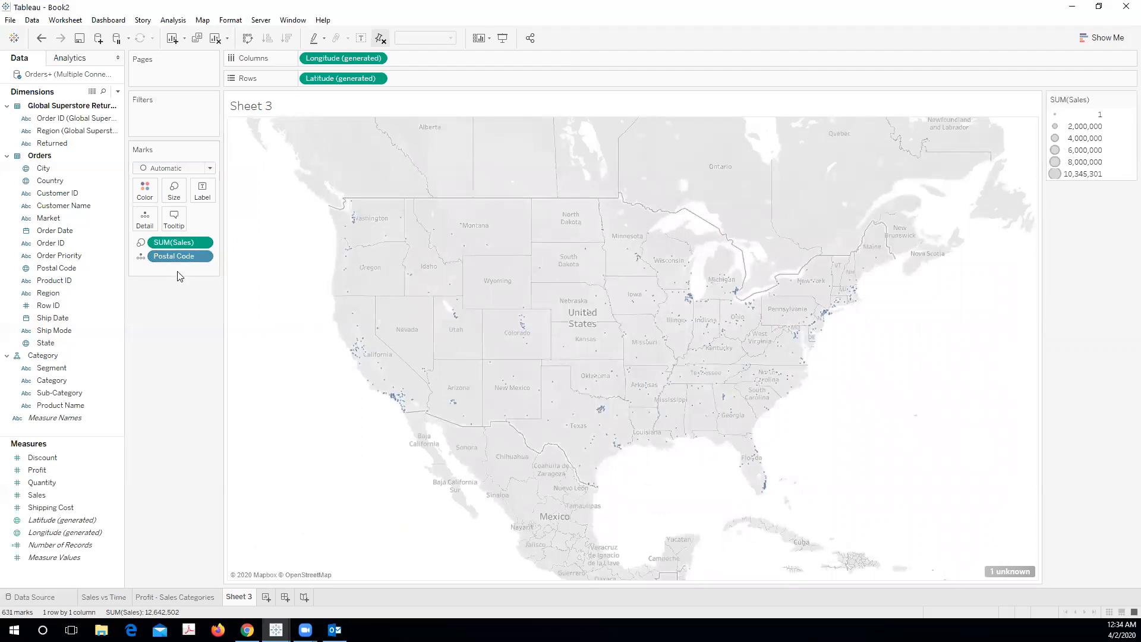
- Replace Postal Code with the City and Country fields on the sales map
click(203, 256)
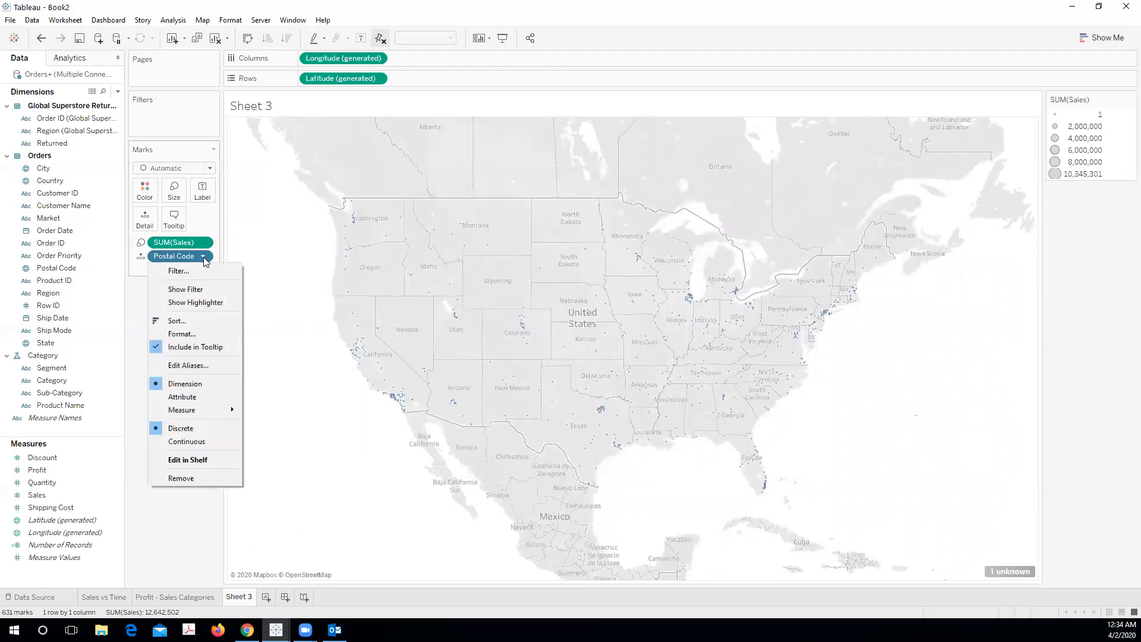
click(198, 479)
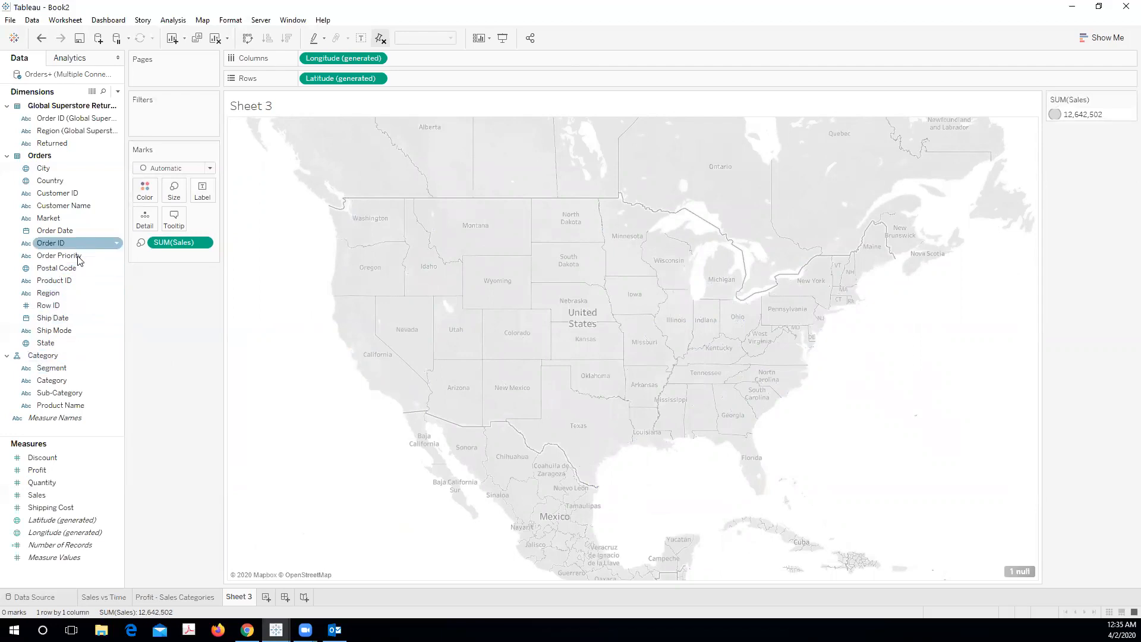
click(51, 169)
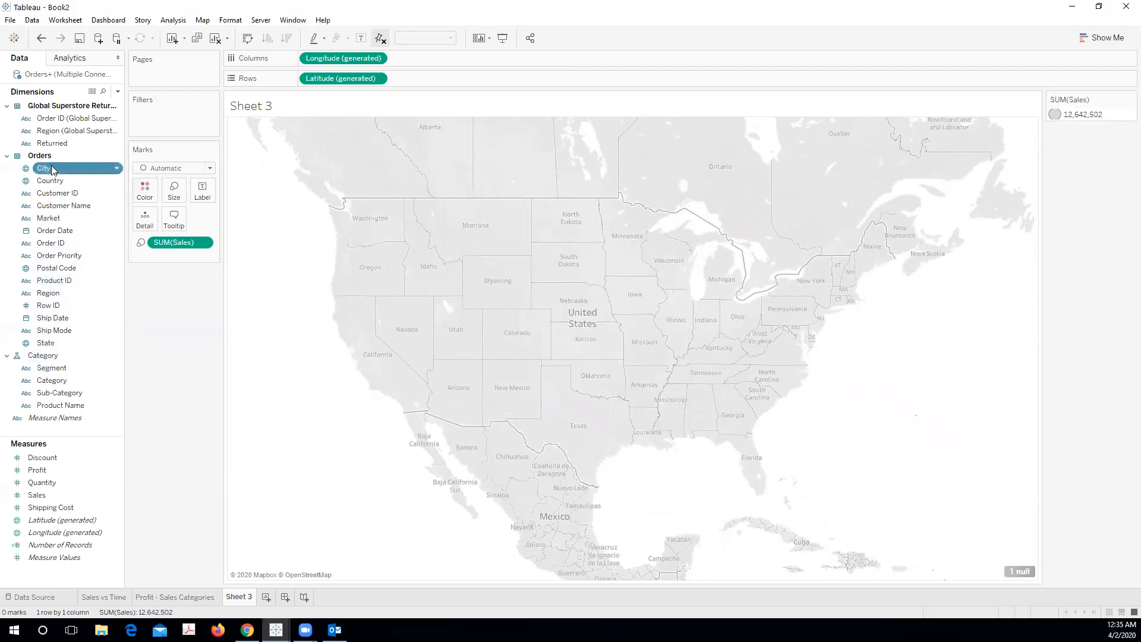
double_click(52, 167)
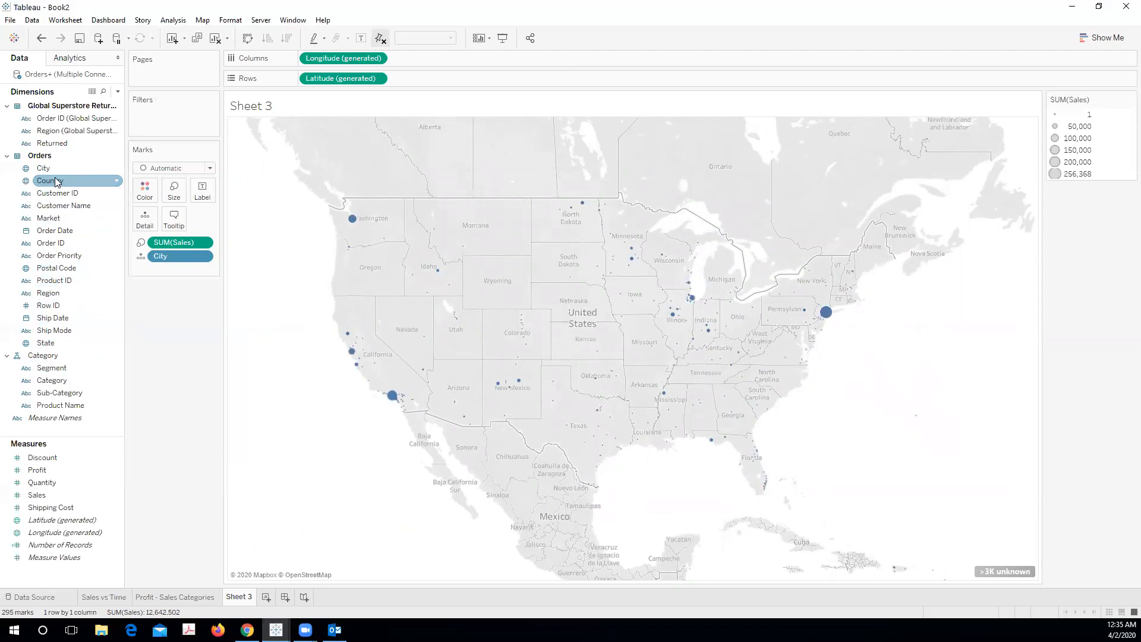
double_click(55, 181)
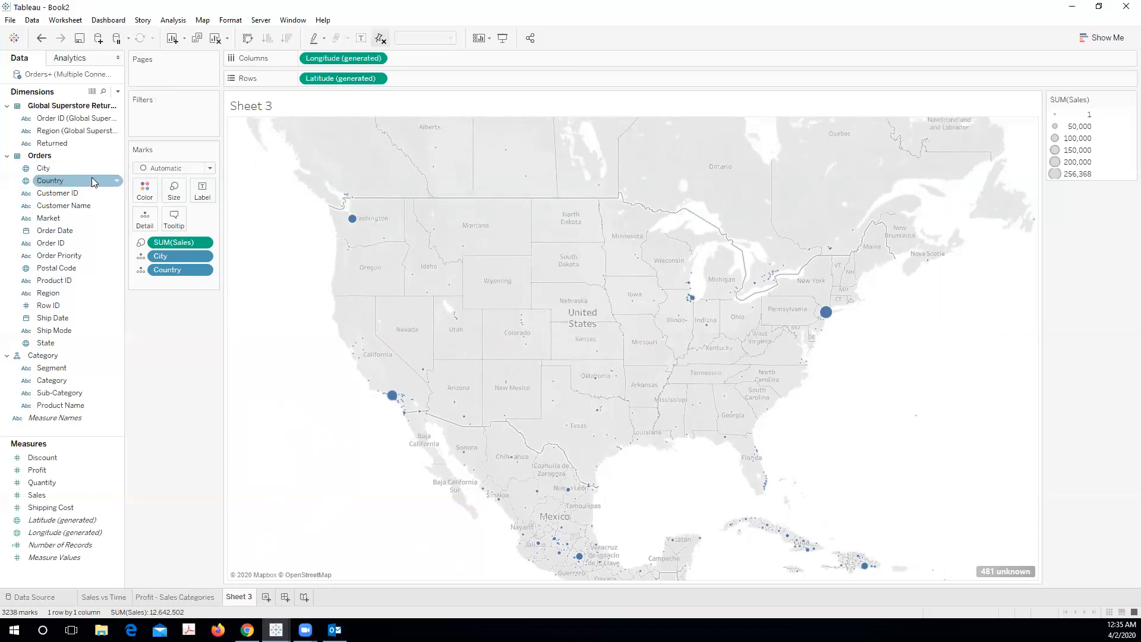
- Create a hierarchy named Country, add City beneath Country in it, and collapse the map to country level
click(117, 181)
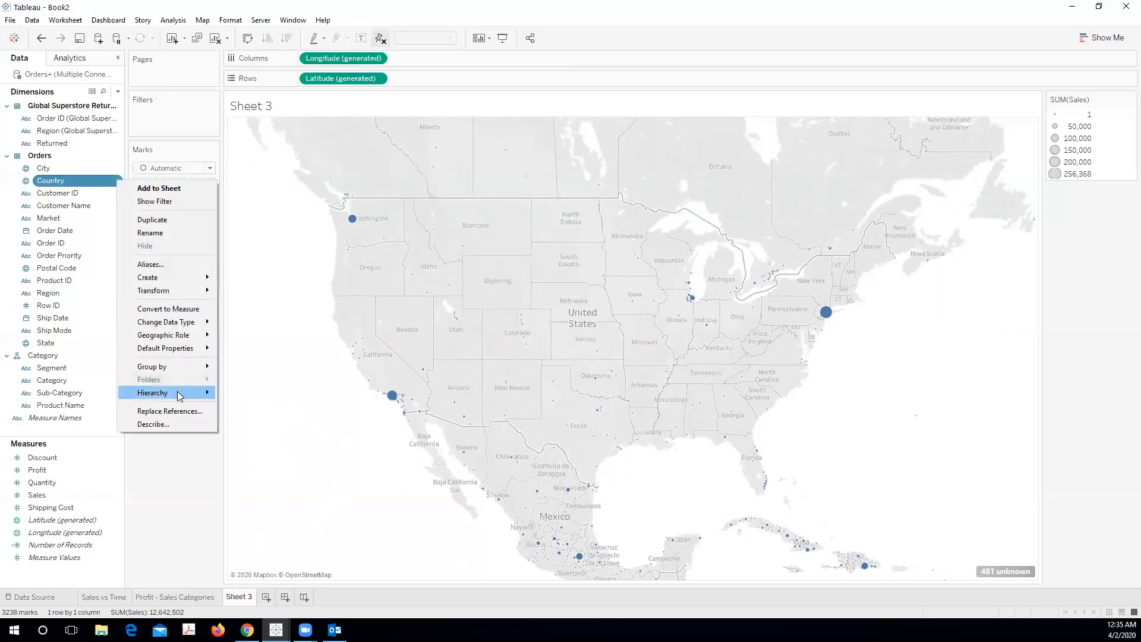
mouse_move(178, 394)
mouse_move(240, 398)
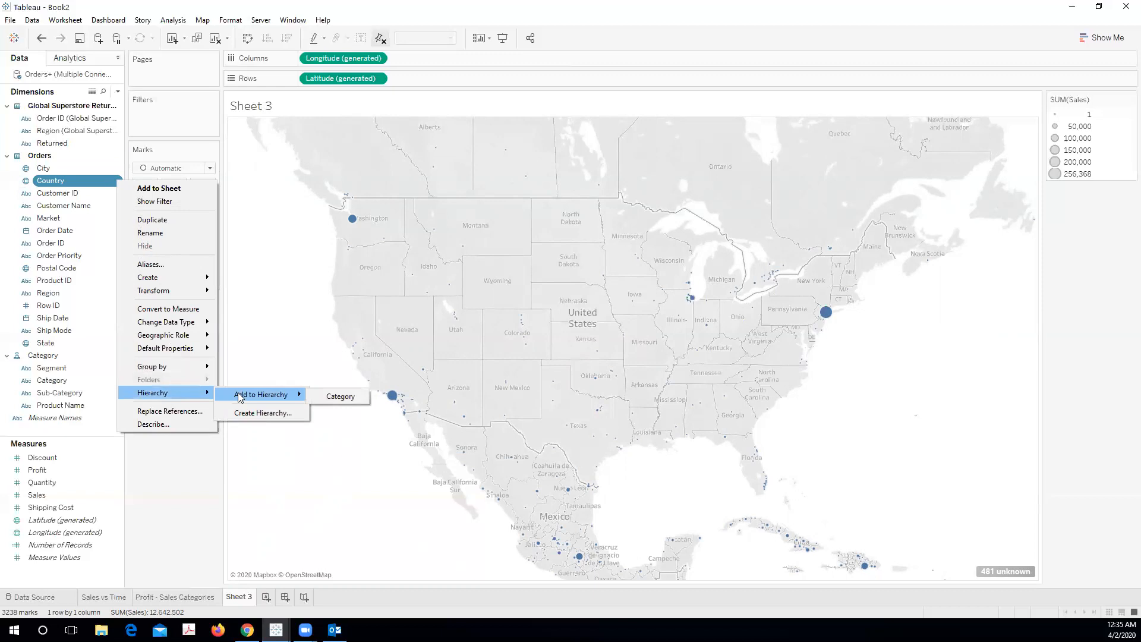
click(255, 413)
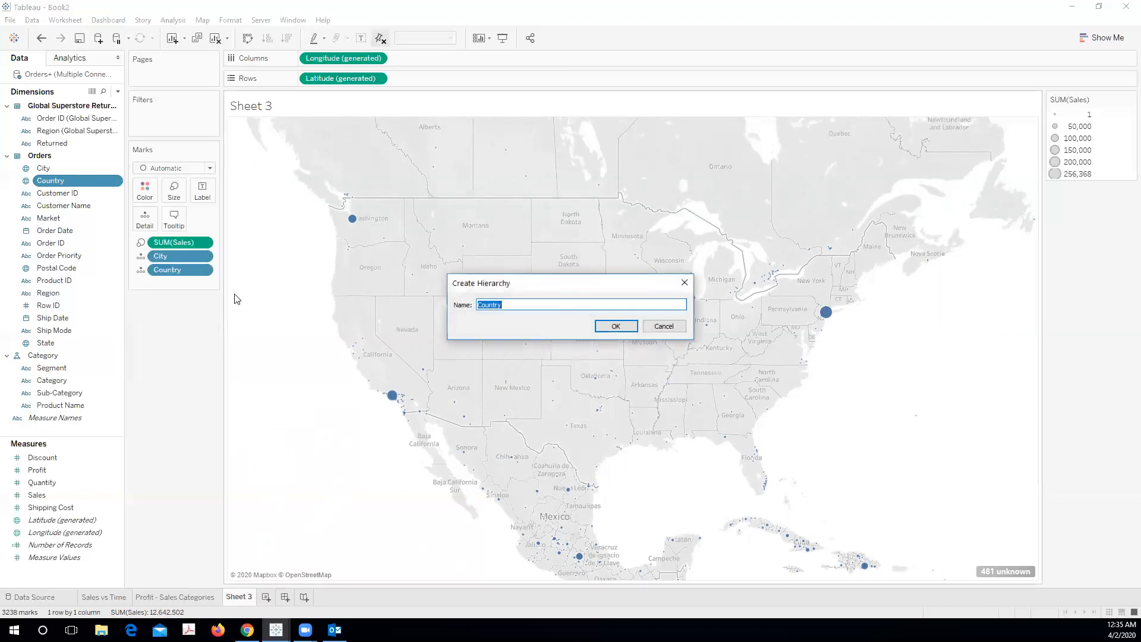
click(615, 326)
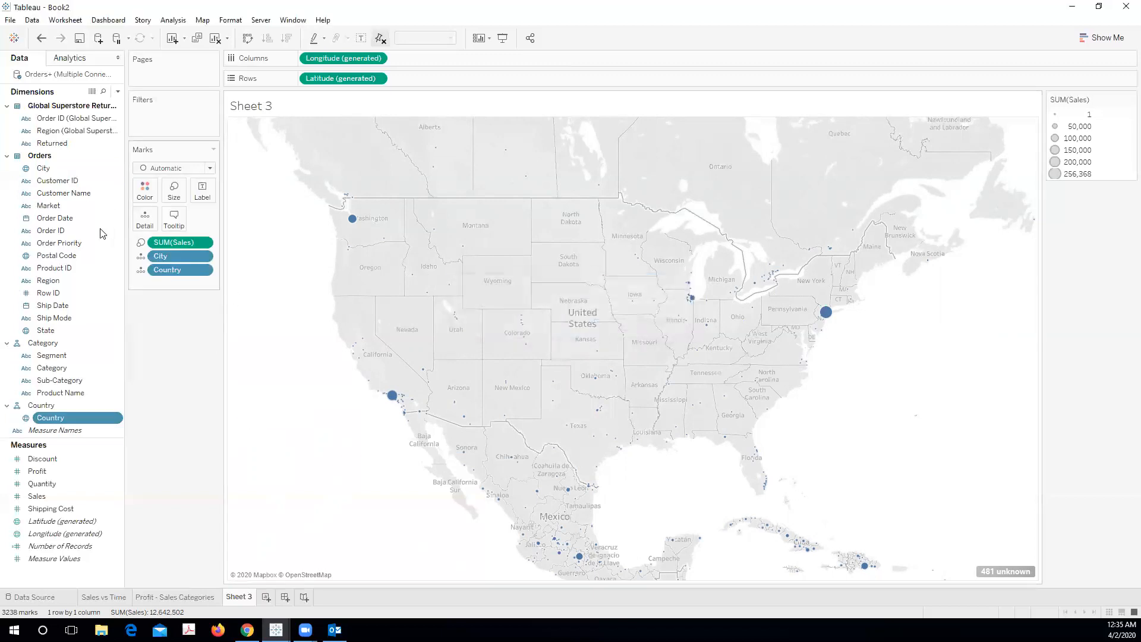
drag(45, 168, 70, 423)
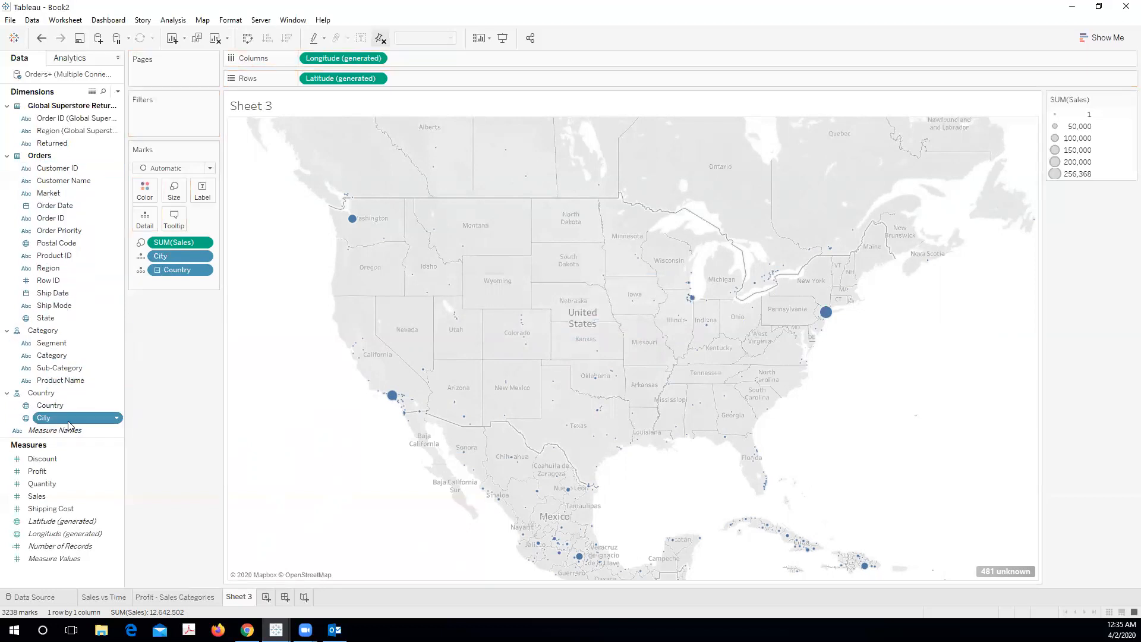
click(157, 270)
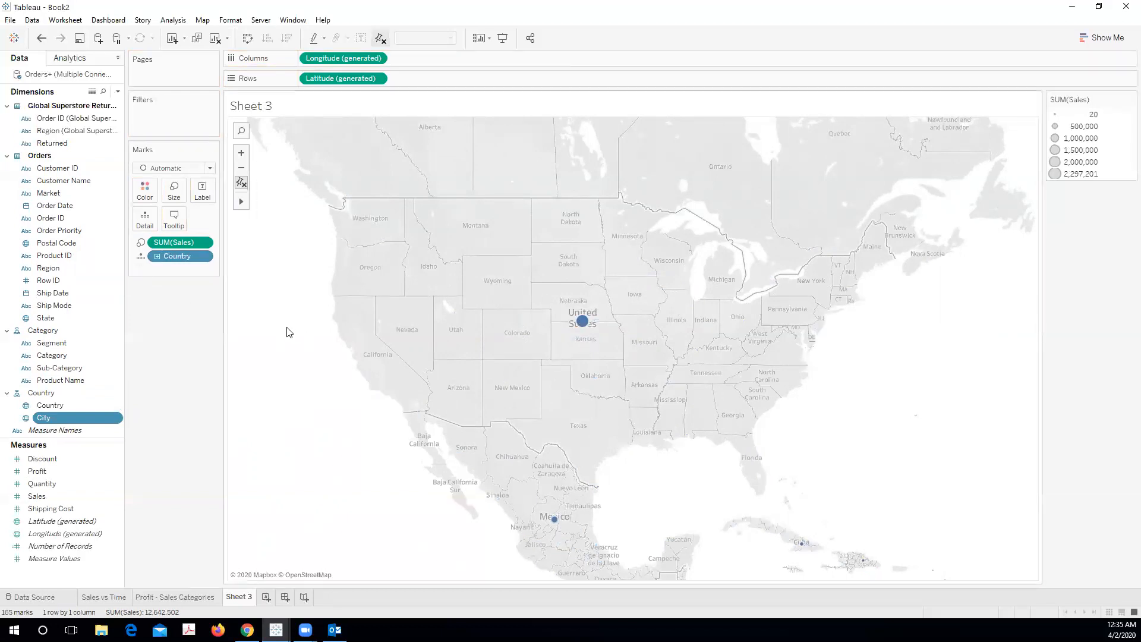
- Move total Sales from size to color so that the world map's countries are shaded by sales
click(241, 168)
click(241, 168)
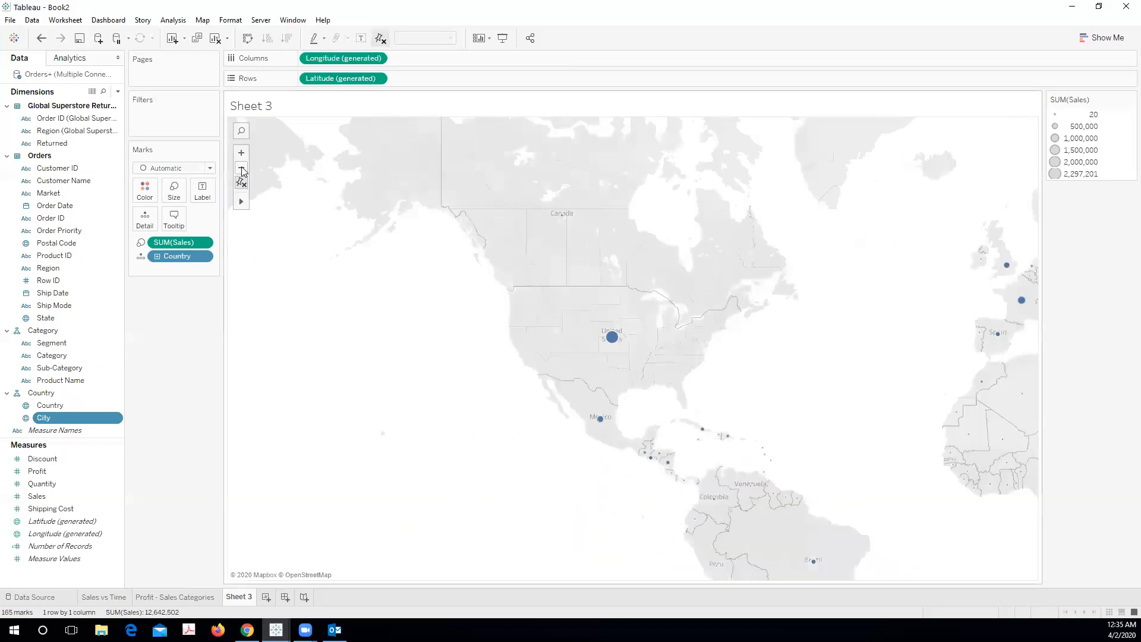
click(241, 169)
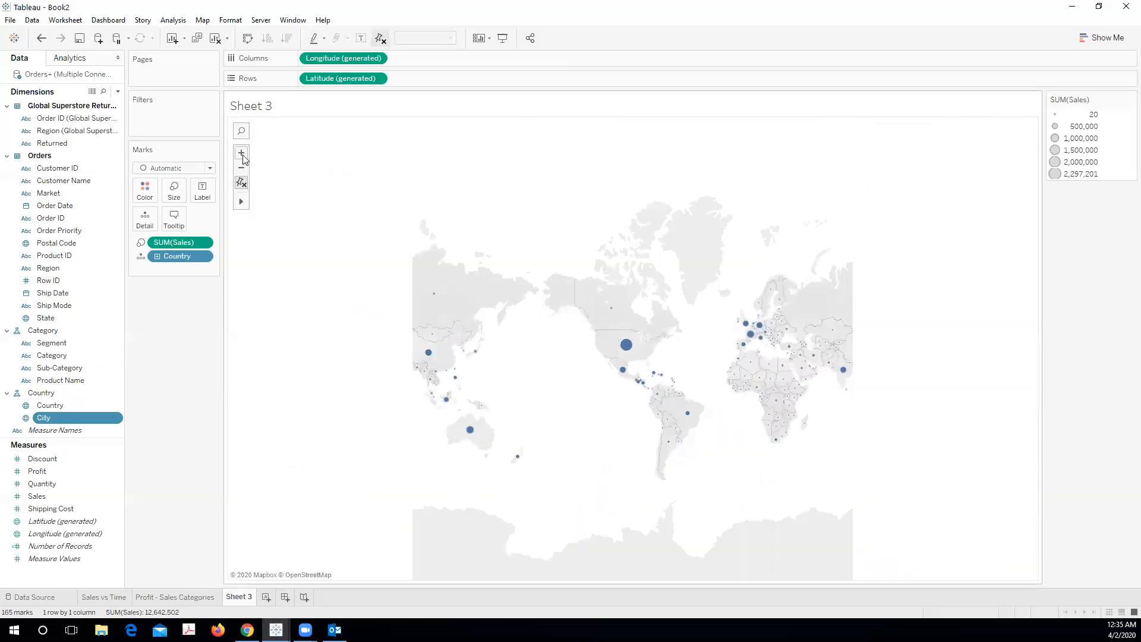
click(242, 153)
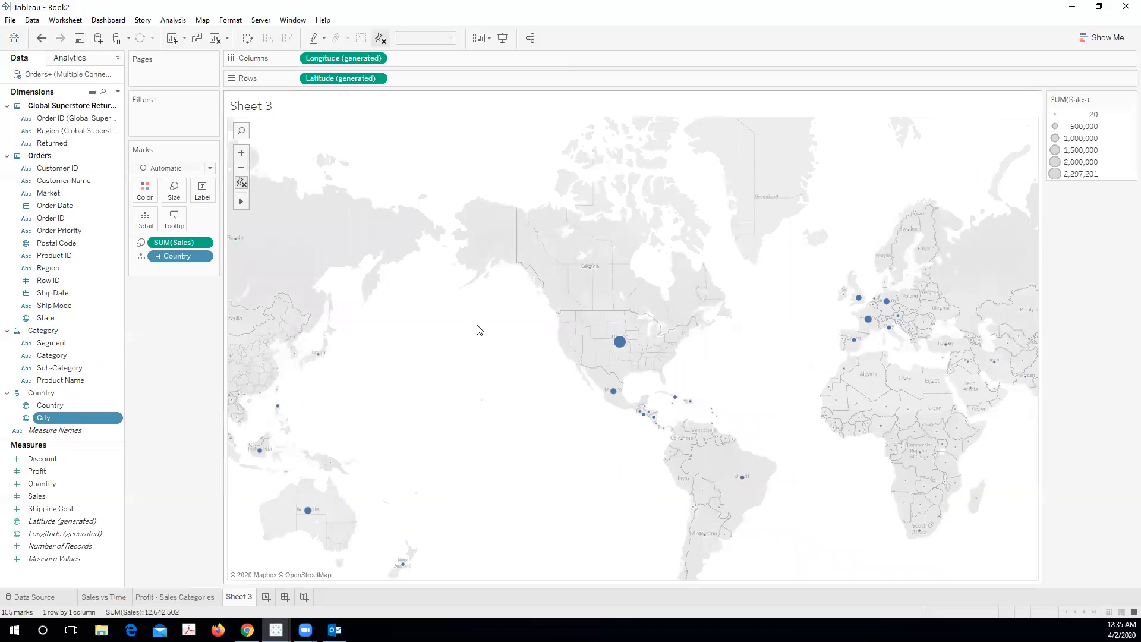
click(241, 167)
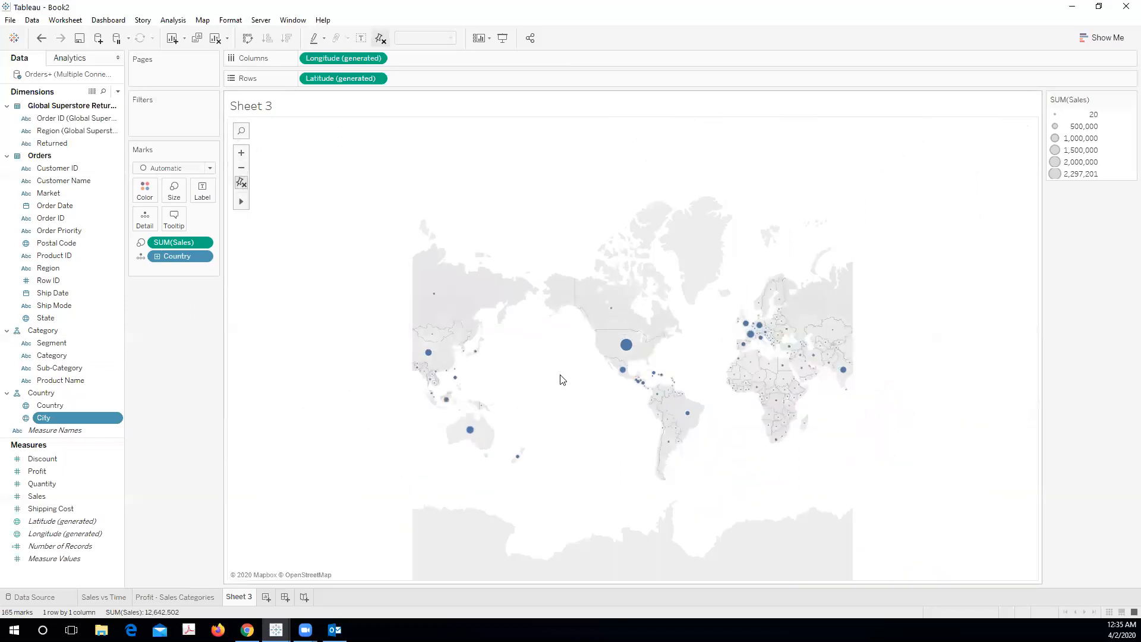
scroll(560, 376, up, 1)
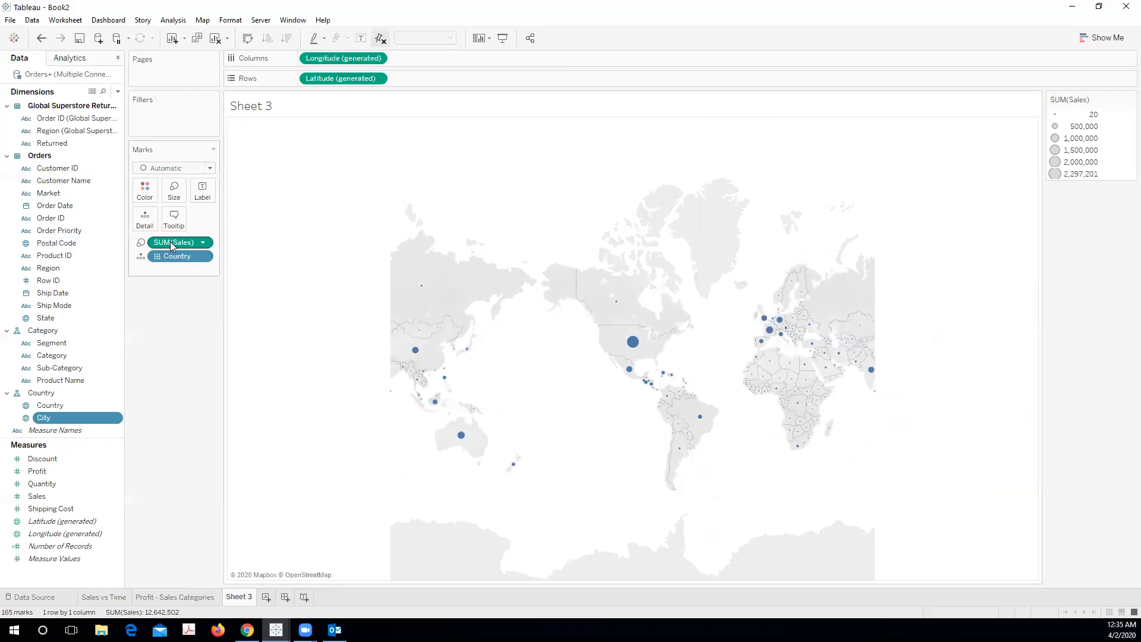
drag(166, 244, 144, 192)
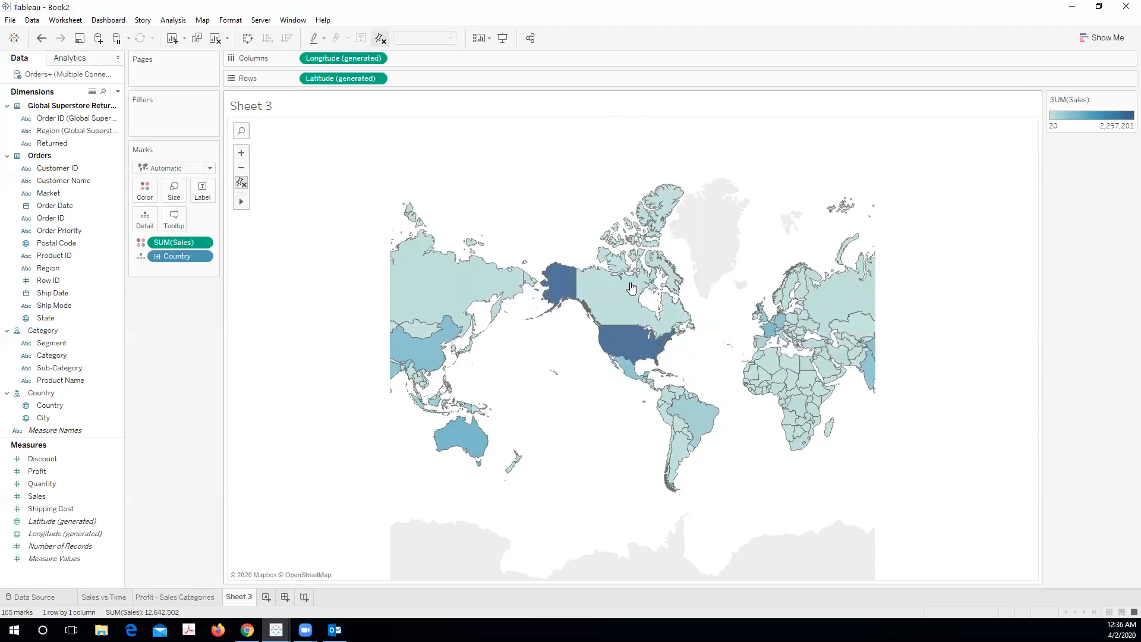
- Examine the sales shading of countries around the world map at different zoom levels
click(240, 169)
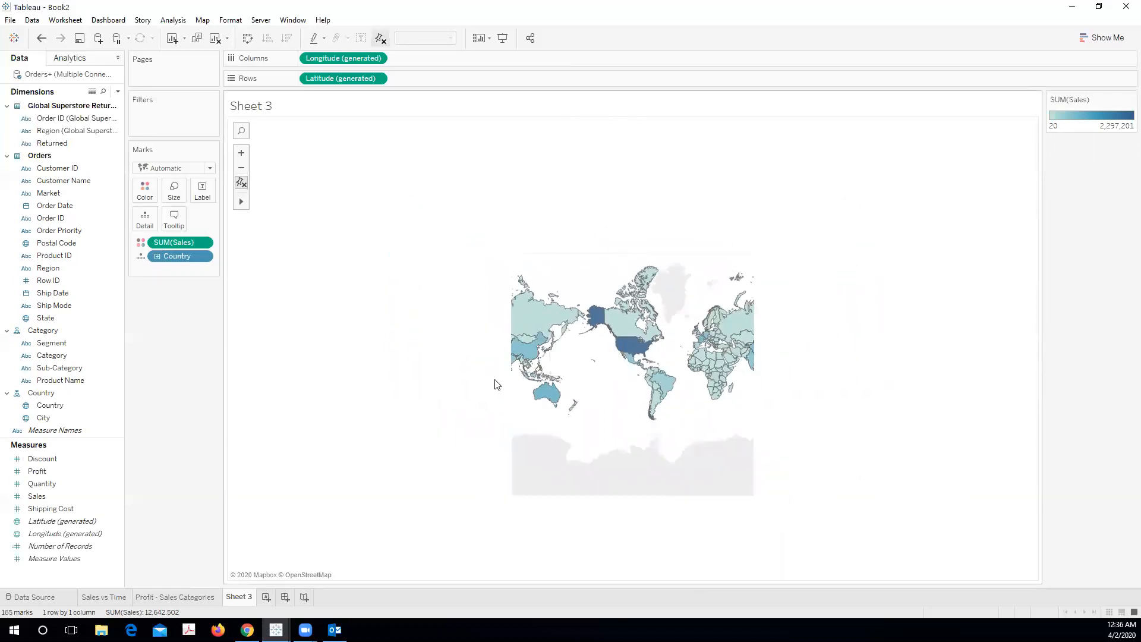
click(242, 153)
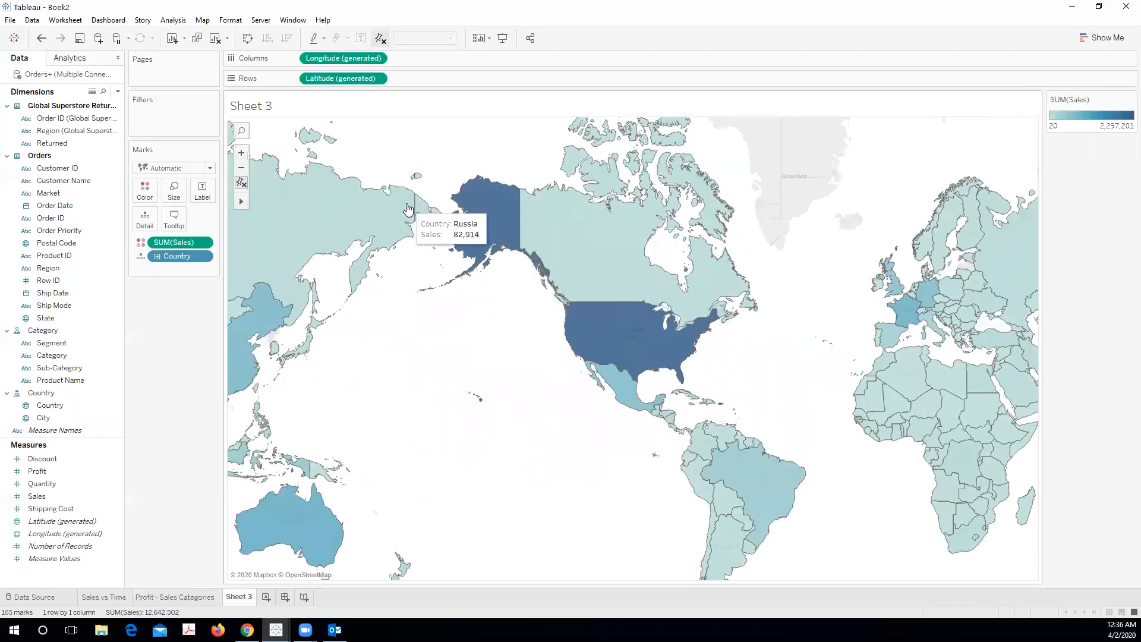
scroll(414, 165, down, 1)
right_click(418, 158)
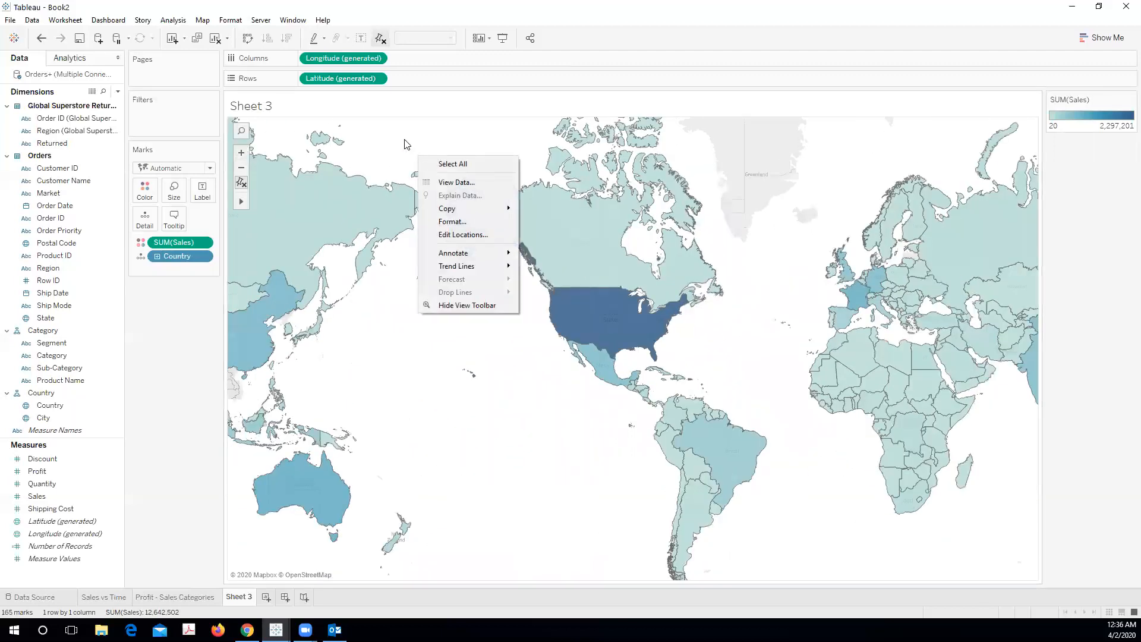
click(406, 145)
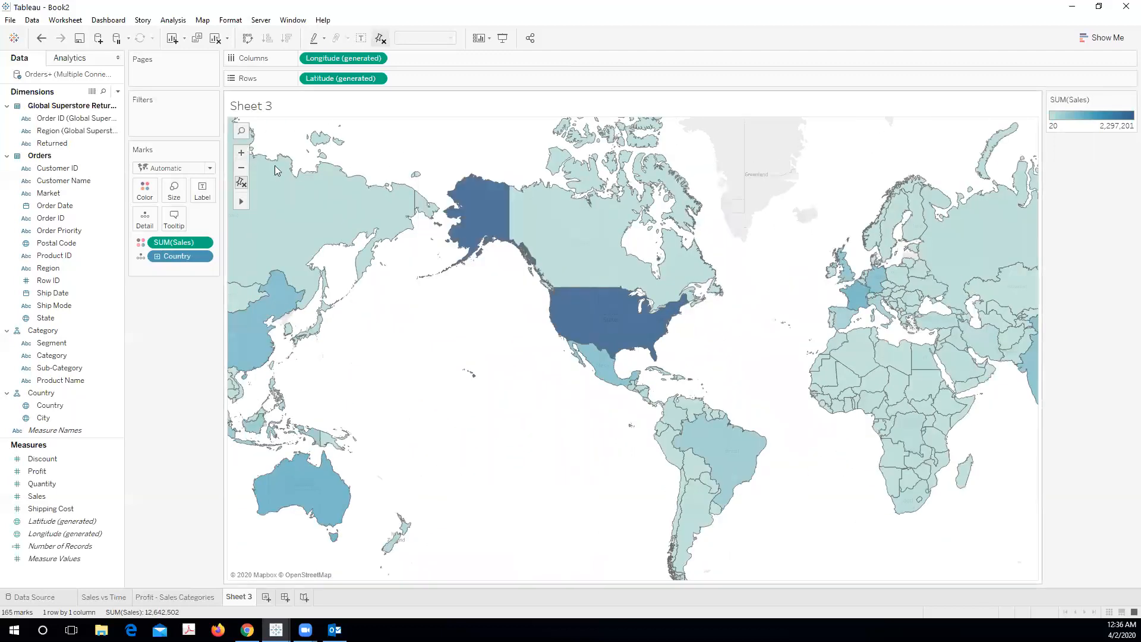
click(241, 152)
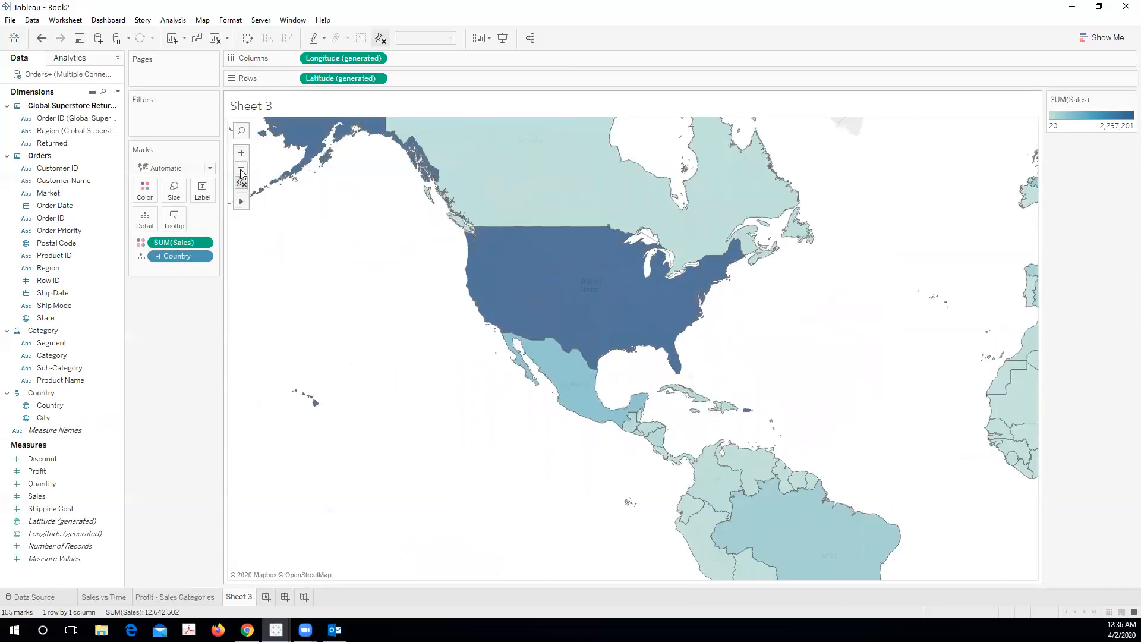
click(242, 172)
click(241, 153)
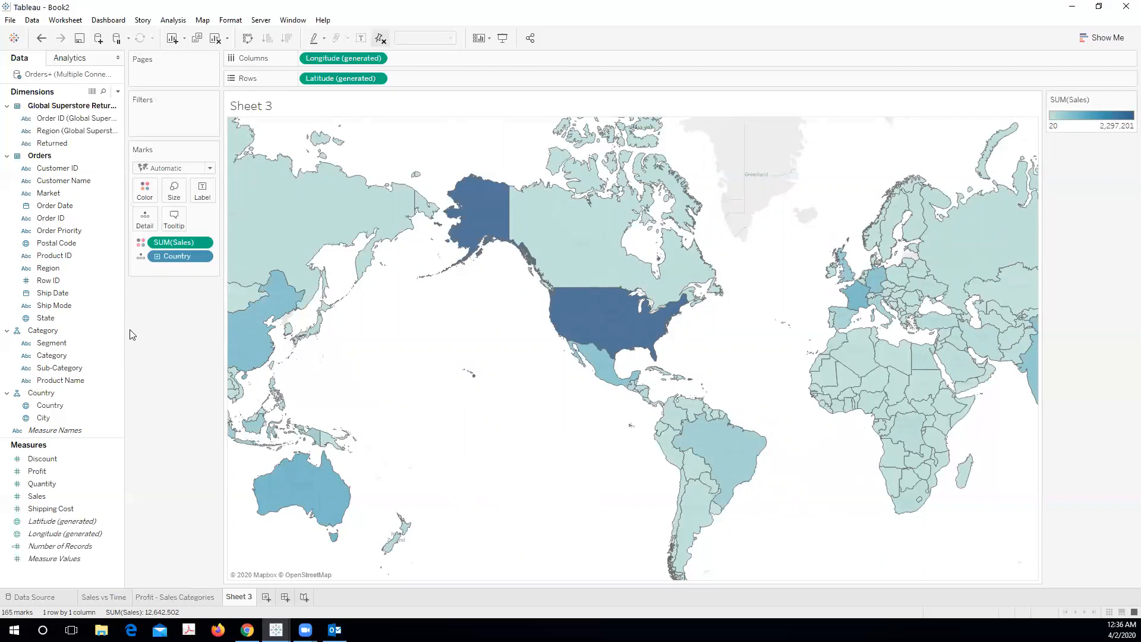
- Color the map by total Discount instead of Sales, and check the discounts at city level before collapsing to countries
drag(51, 459, 161, 273)
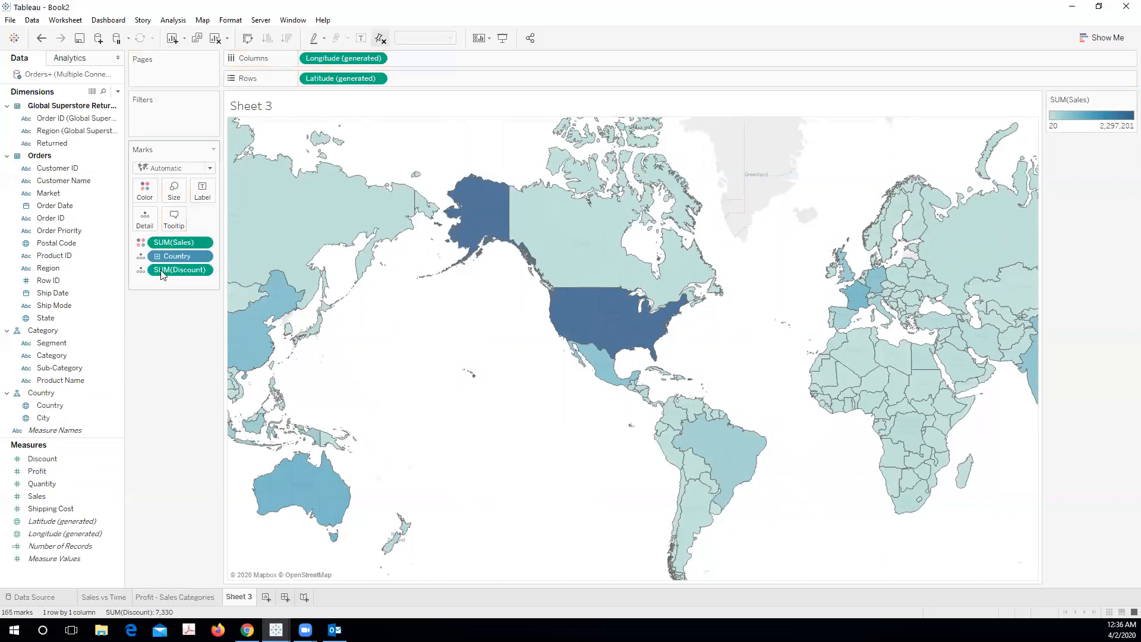
click(204, 270)
click(136, 293)
drag(180, 272, 150, 200)
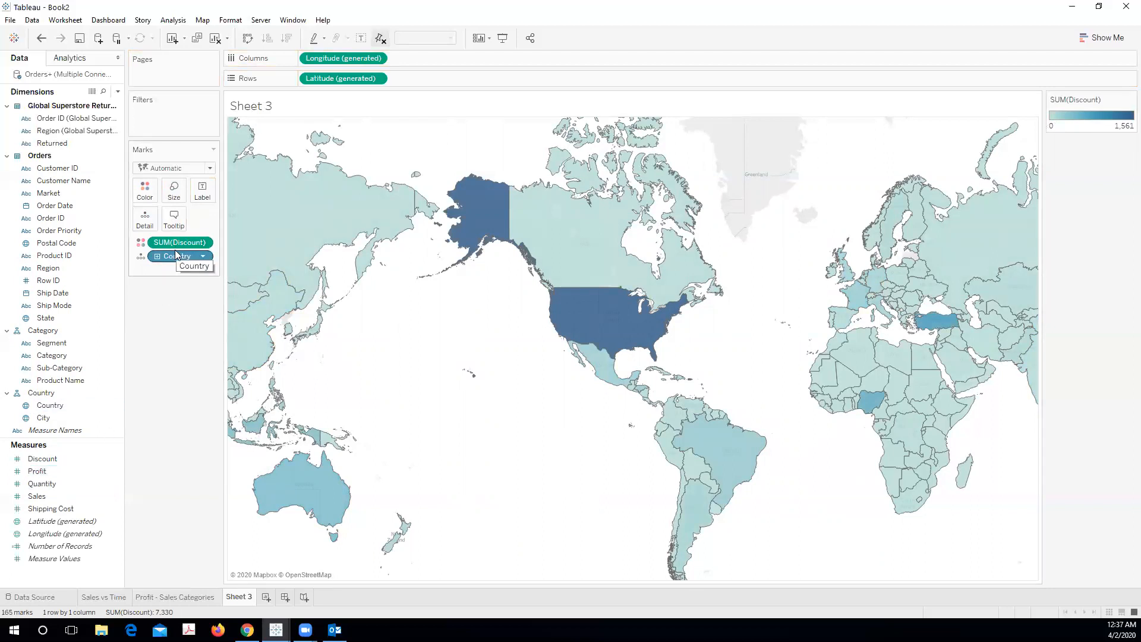
click(156, 256)
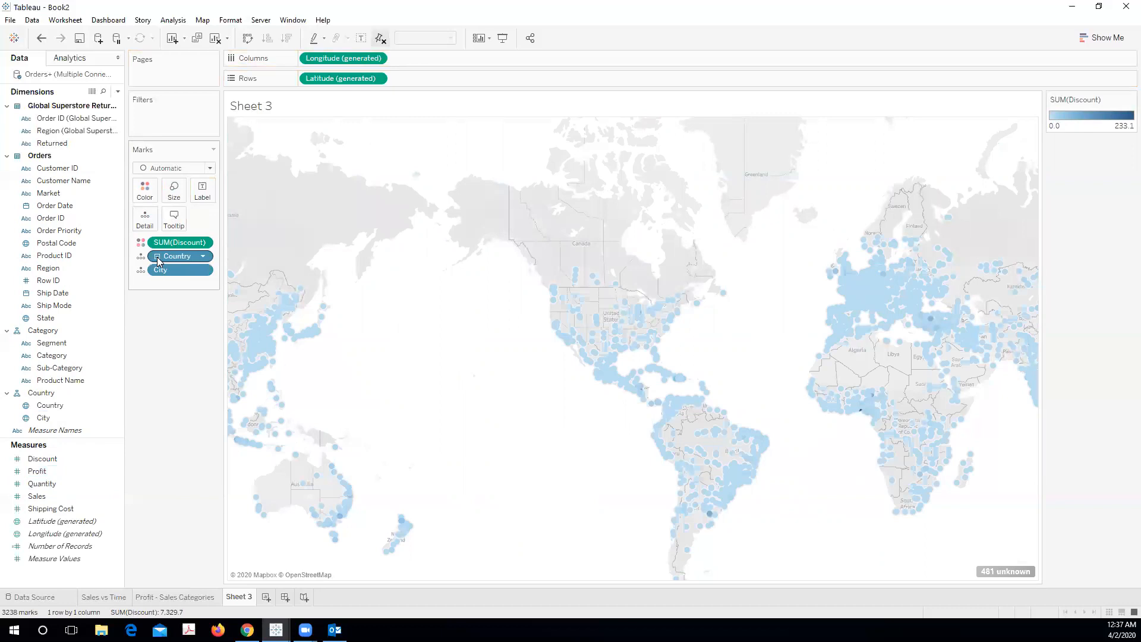
click(157, 257)
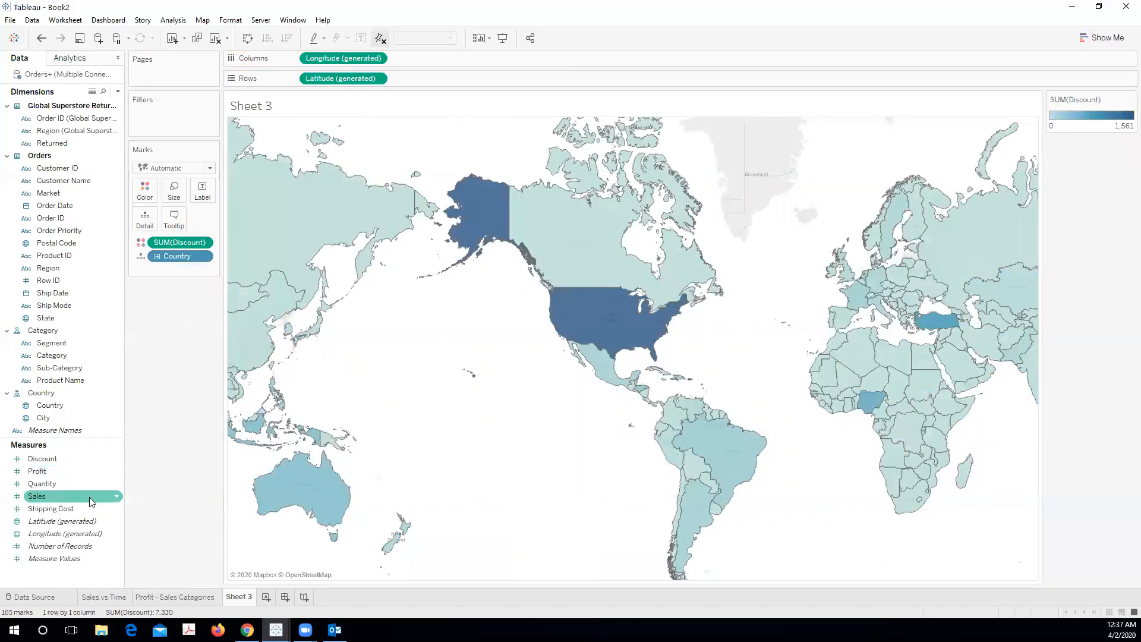
- Add total Sales to the discount map and use it to size the country marks
drag(64, 498, 193, 277)
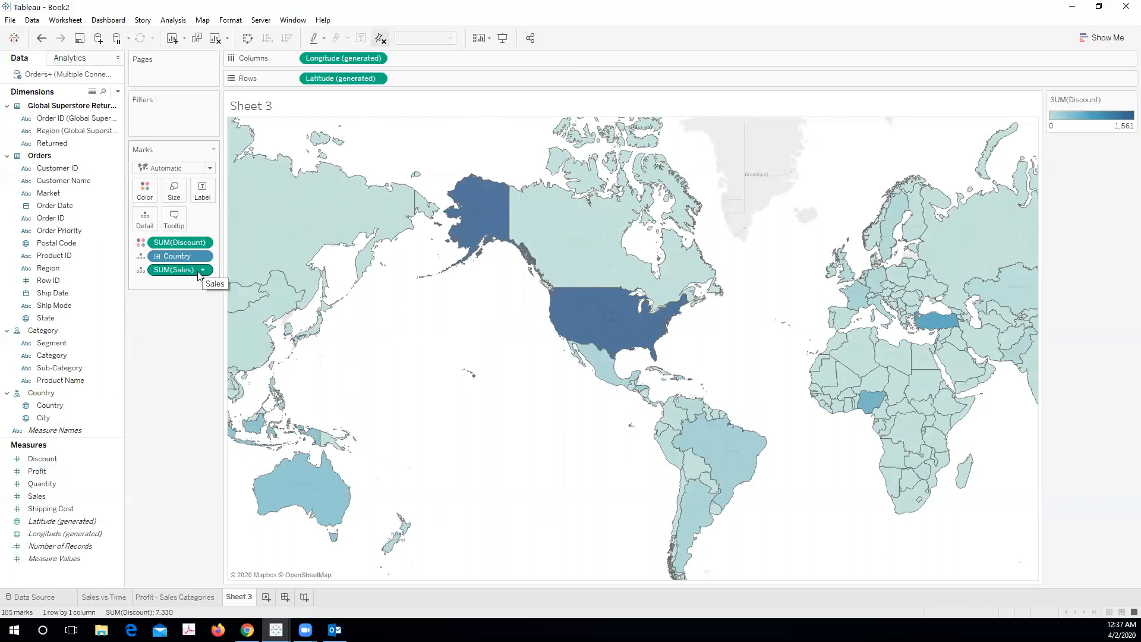
drag(174, 270, 170, 189)
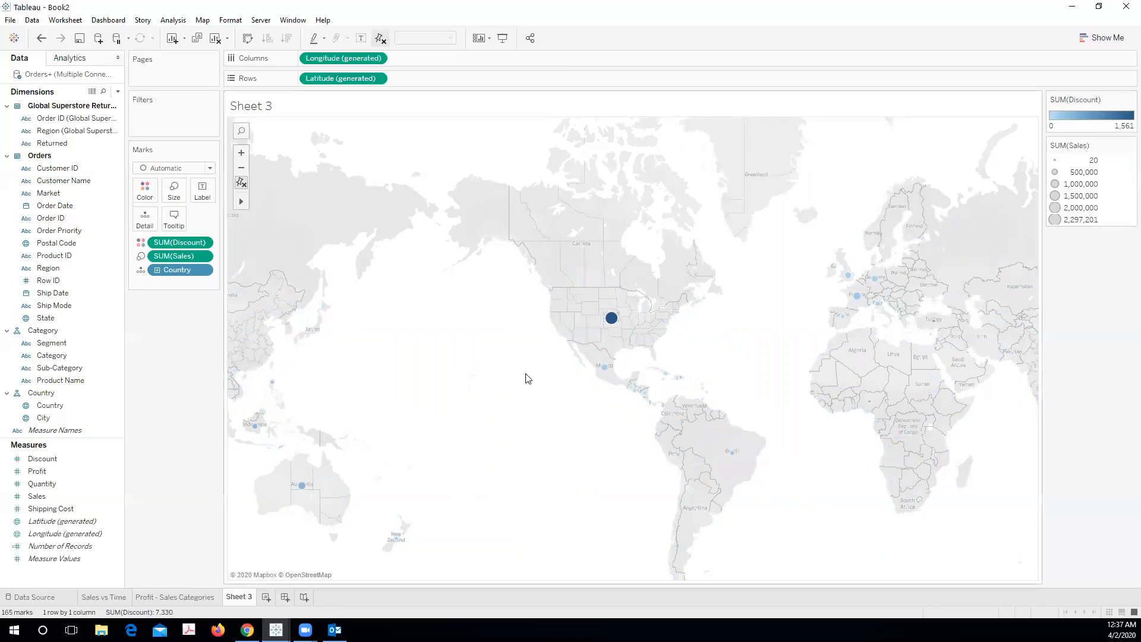
scroll(527, 378, down, 2)
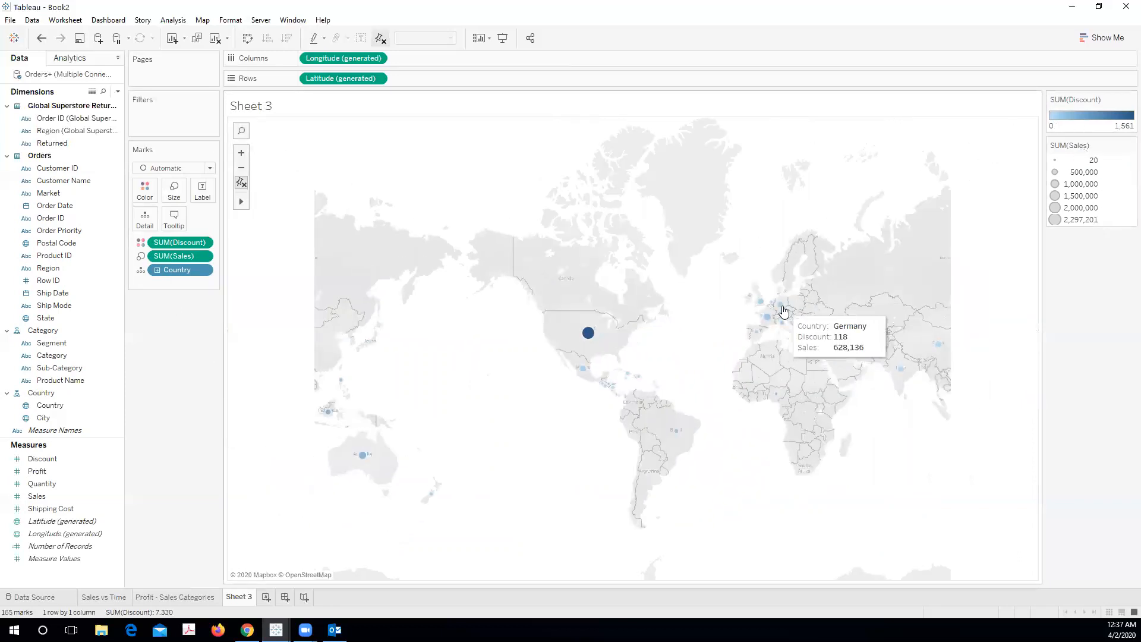
mouse_move(762, 336)
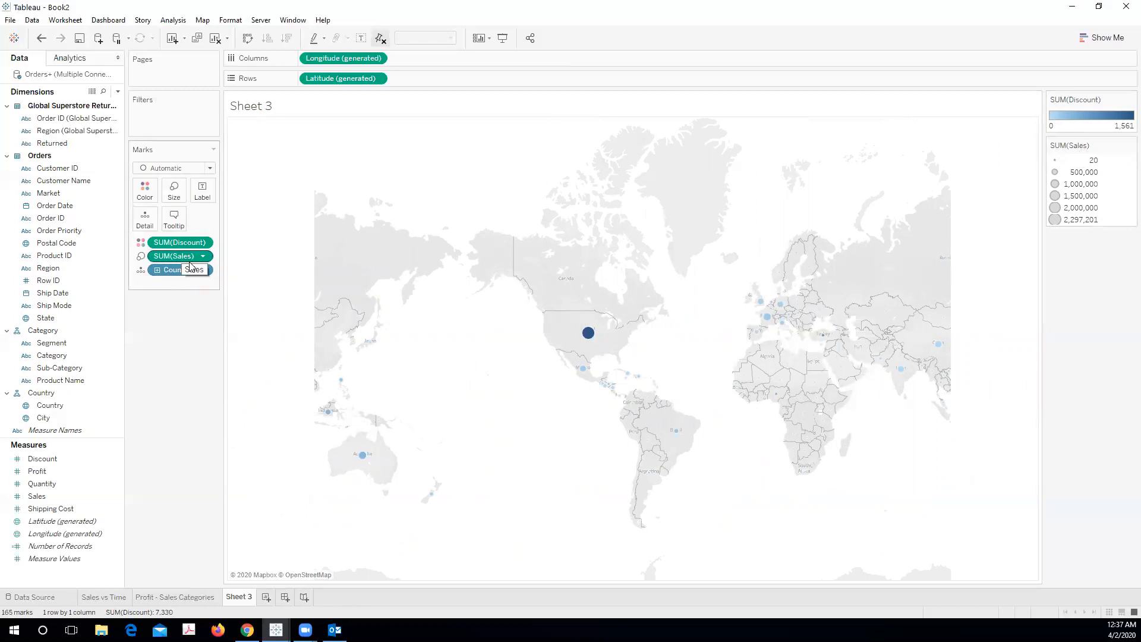
- Move total Sales from size to label so that each country shows its sales value
drag(182, 262, 186, 259)
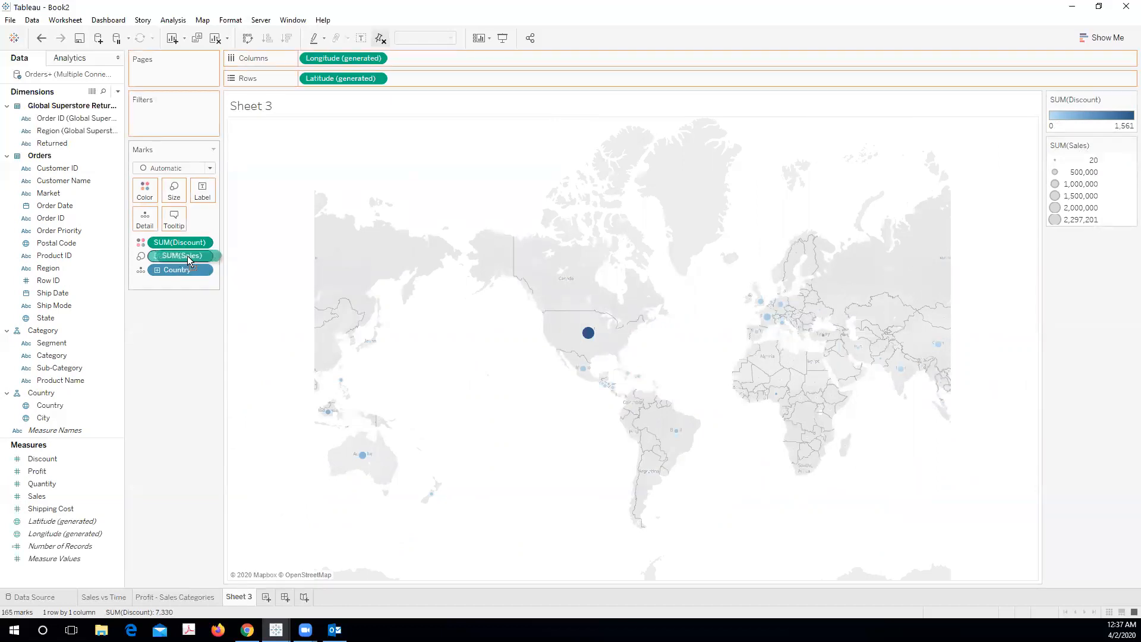
drag(187, 255, 203, 187)
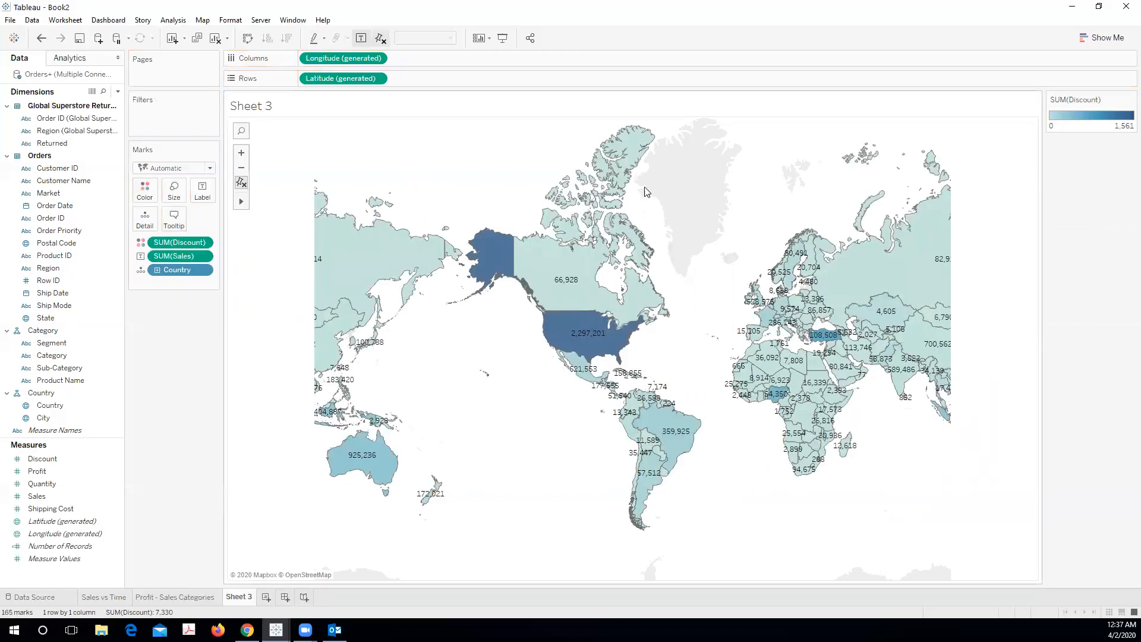
mouse_move(621, 327)
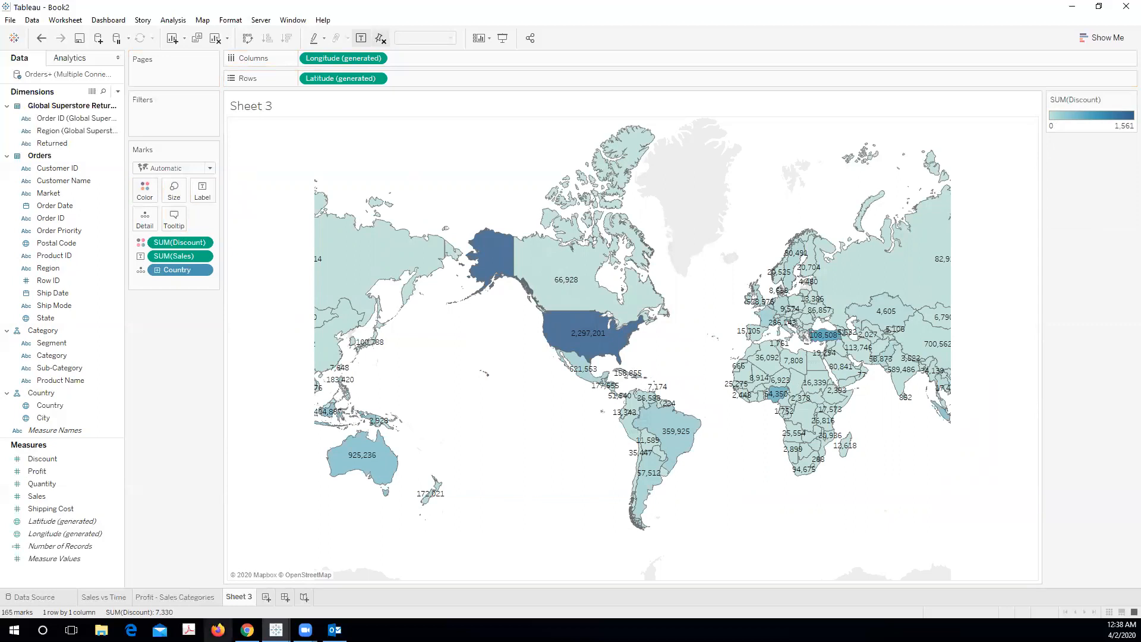
scroll(599, 299, down, 1)
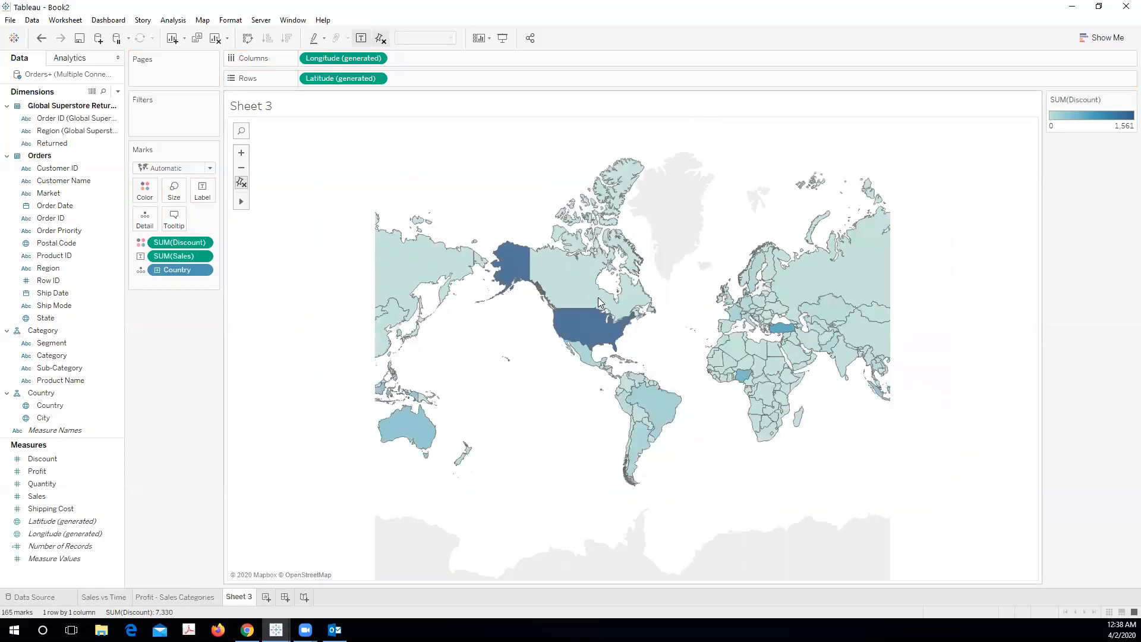
- Convert the map to a bar chart of Discount and Sales by country and swap the axes to make the bars vertical
click(1107, 34)
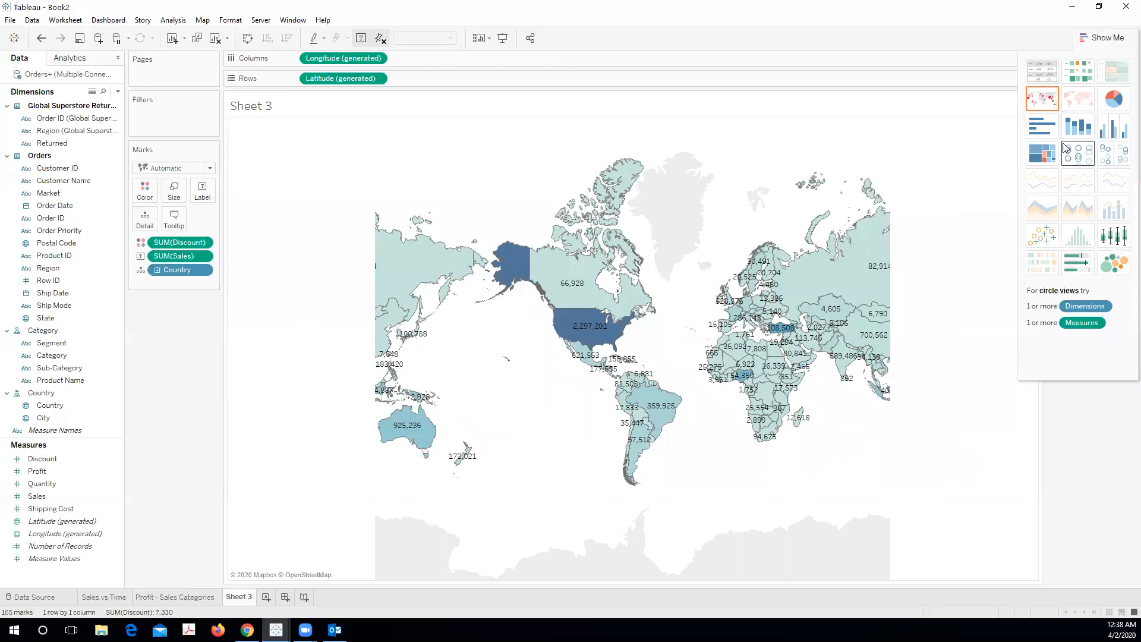
click(1043, 127)
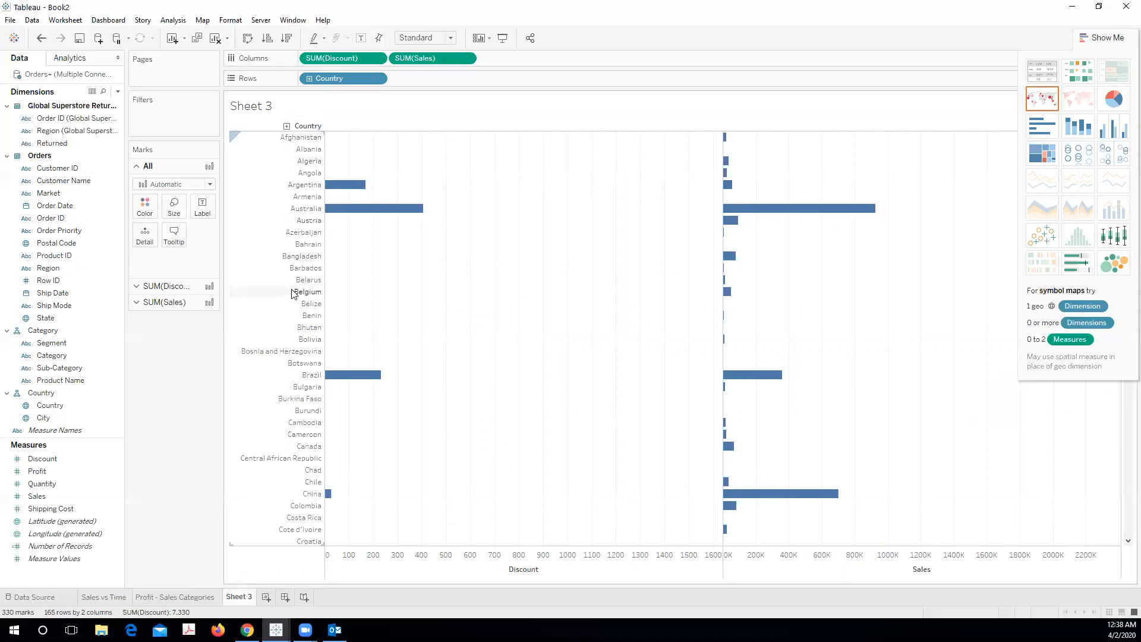
click(248, 37)
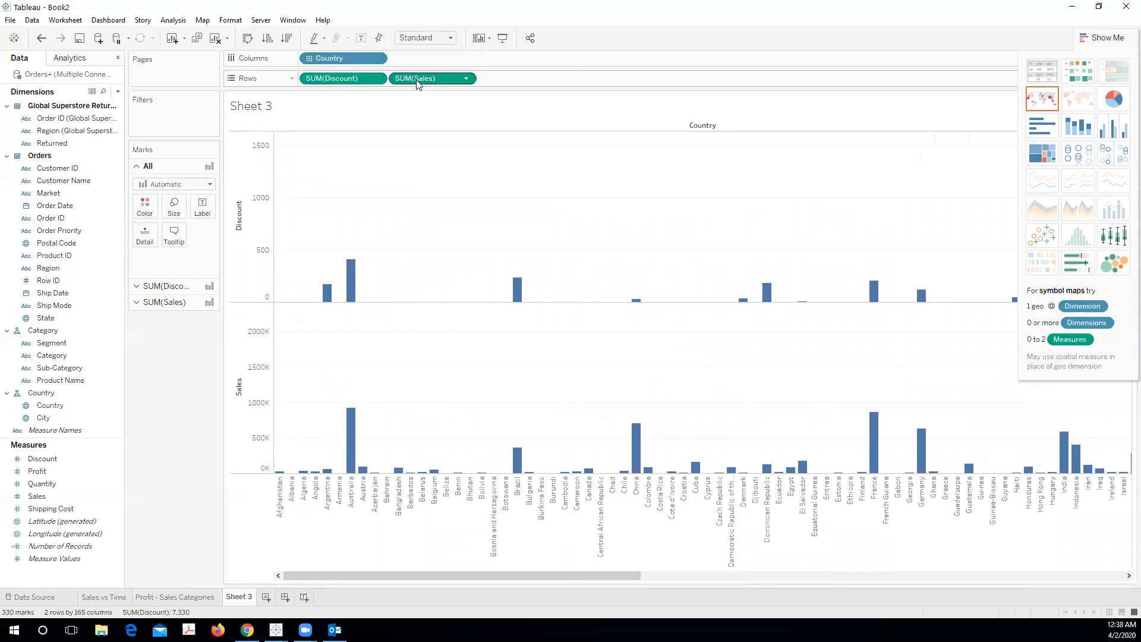
- Remove Sales from the bar chart and sort the countries by discount in descending order
drag(421, 80, 150, 438)
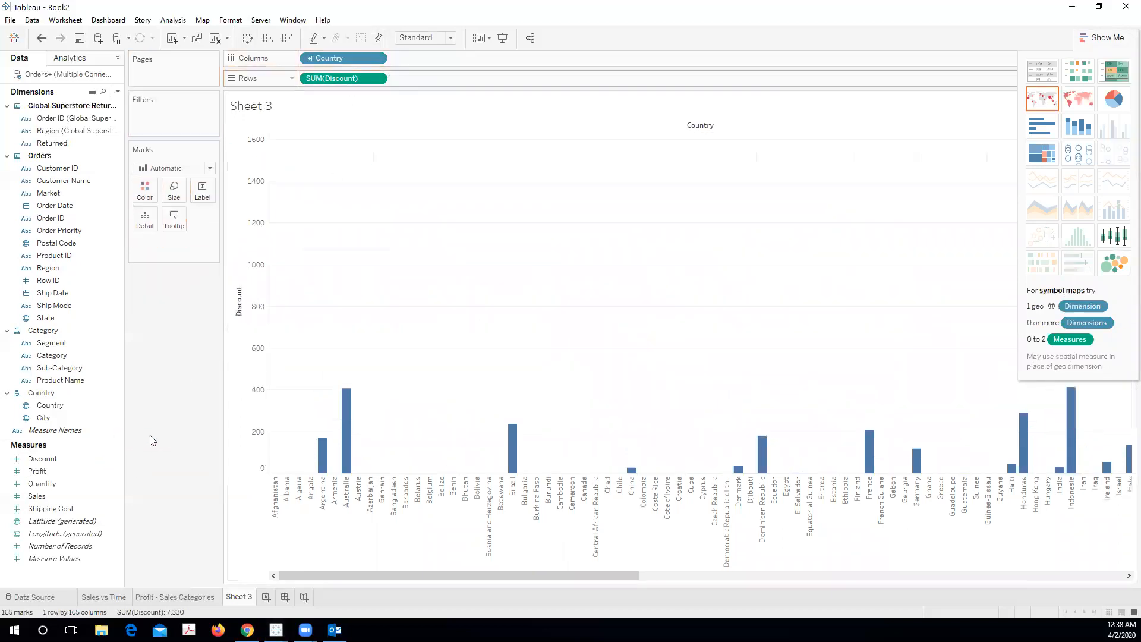
click(286, 39)
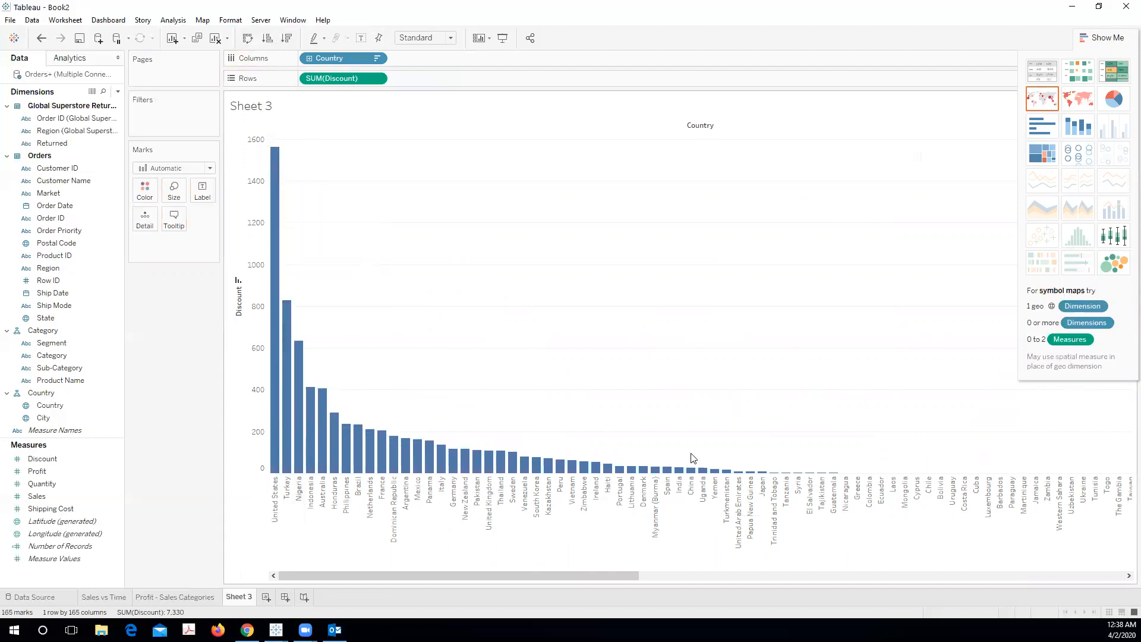
click(896, 576)
drag(895, 575, 505, 605)
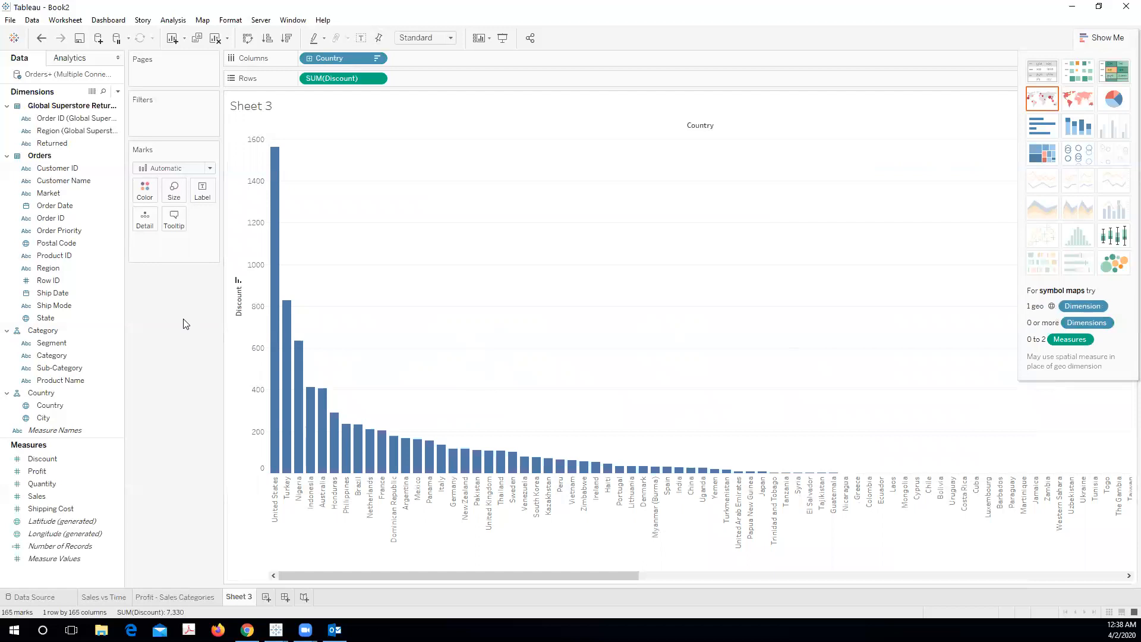
- Rename the Sheet 3 worksheet as Discounts Per Country
right_click(239, 596)
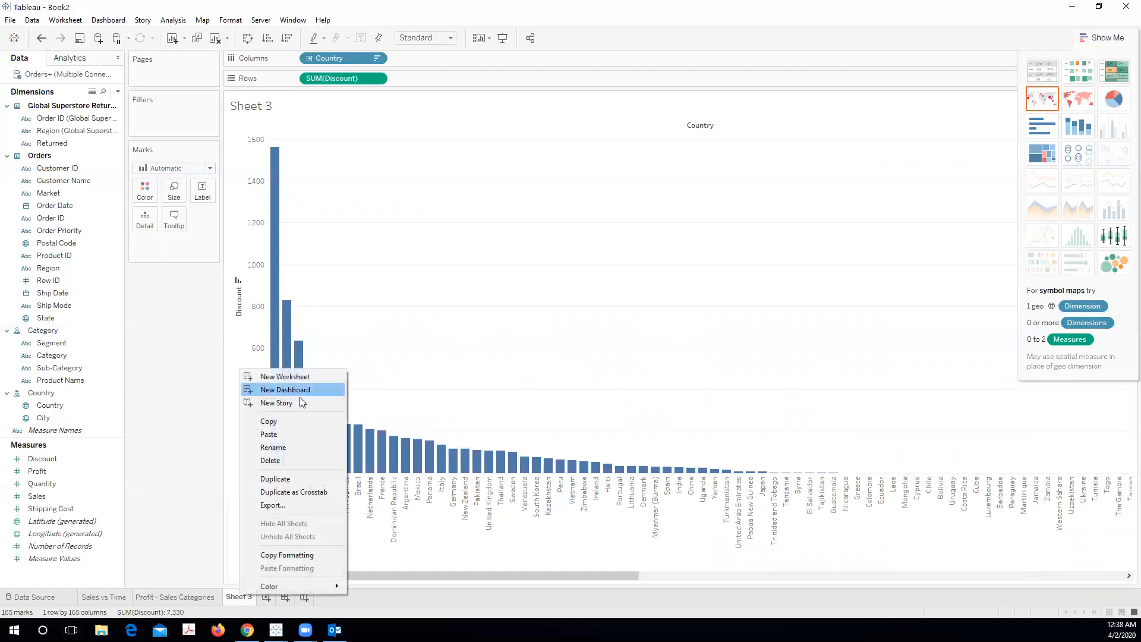
click(291, 444)
key(BackSpace)
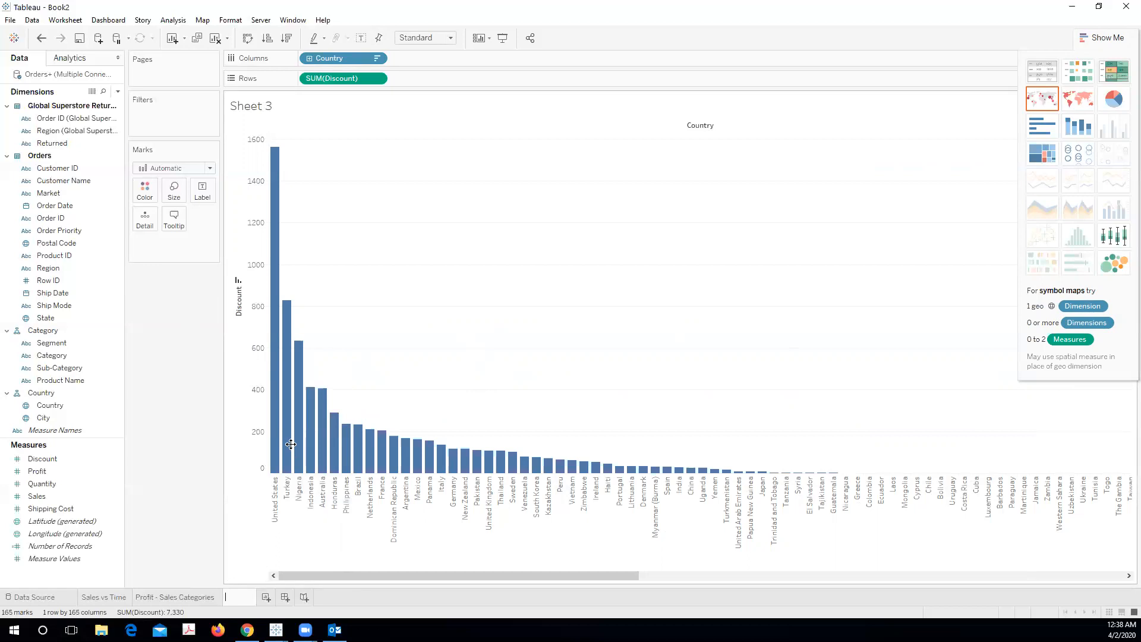
text(Sla)
key(BackSpace)
key(BackSpace)
key(BackSpace)
text(Discounts Per Country)
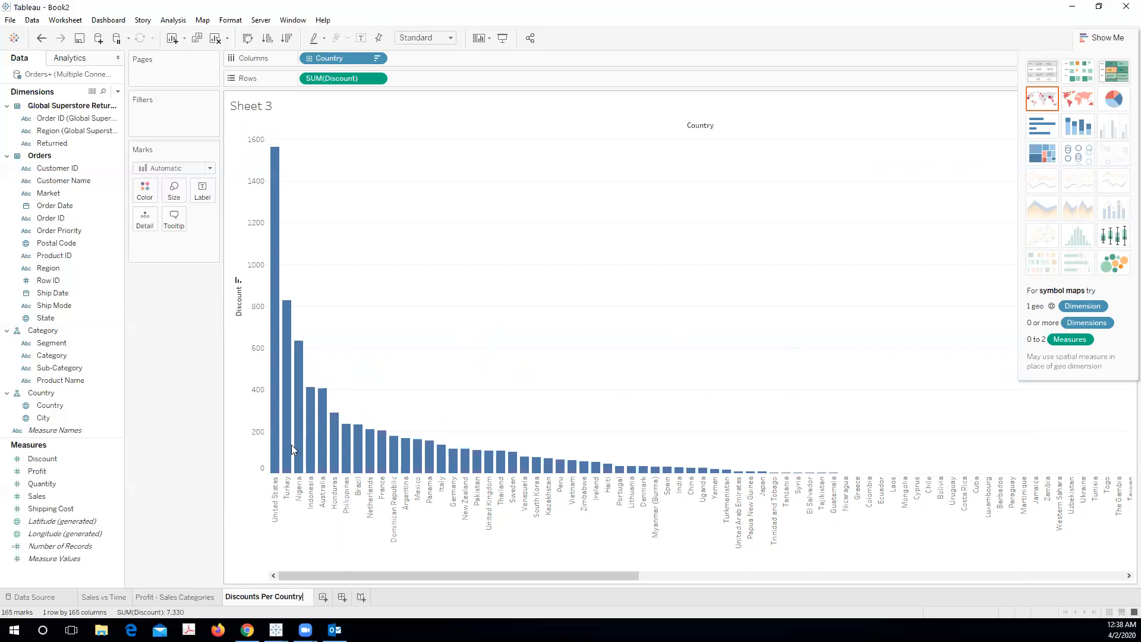
key(Return)
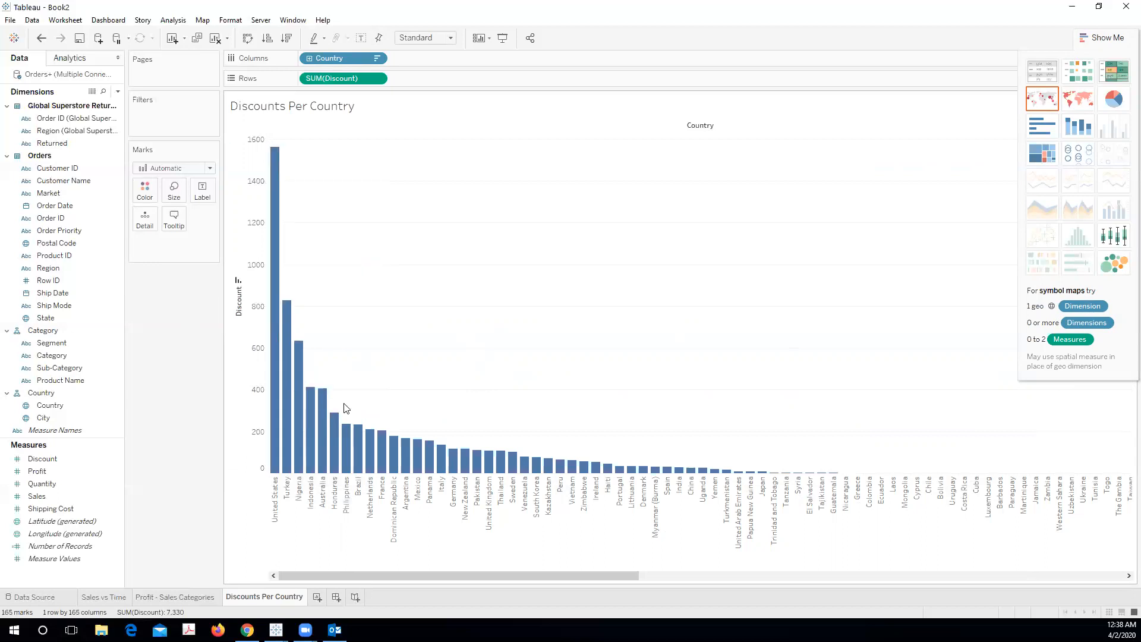
- Add total Sales back to the rows so it is charted beneath Discount for each country
mouse_move(274, 426)
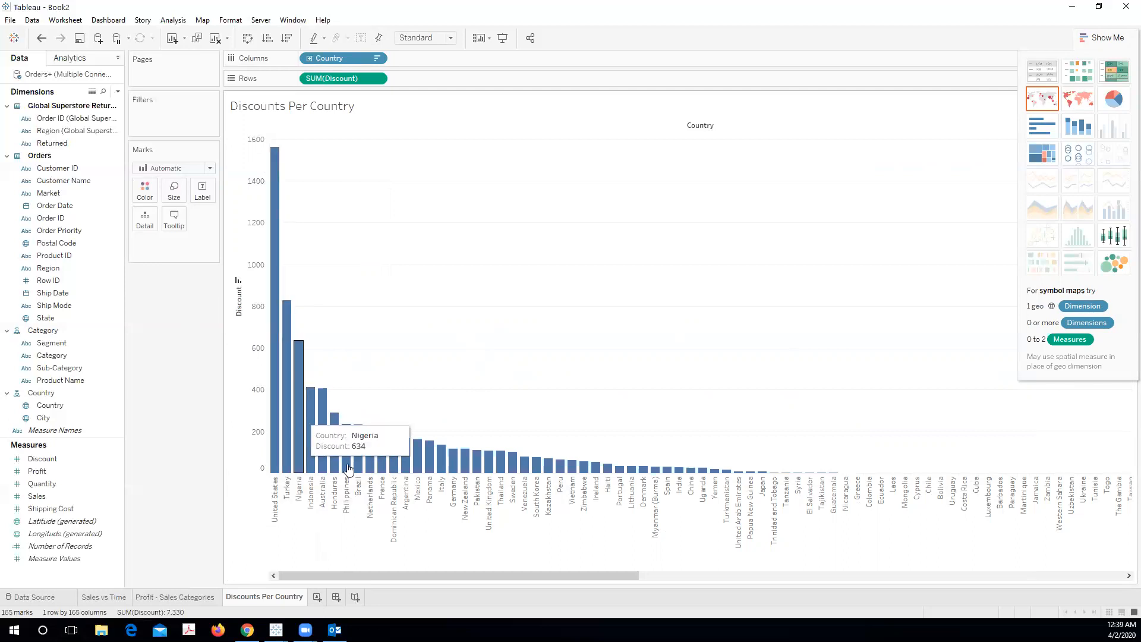
click(69, 486)
double_click(67, 496)
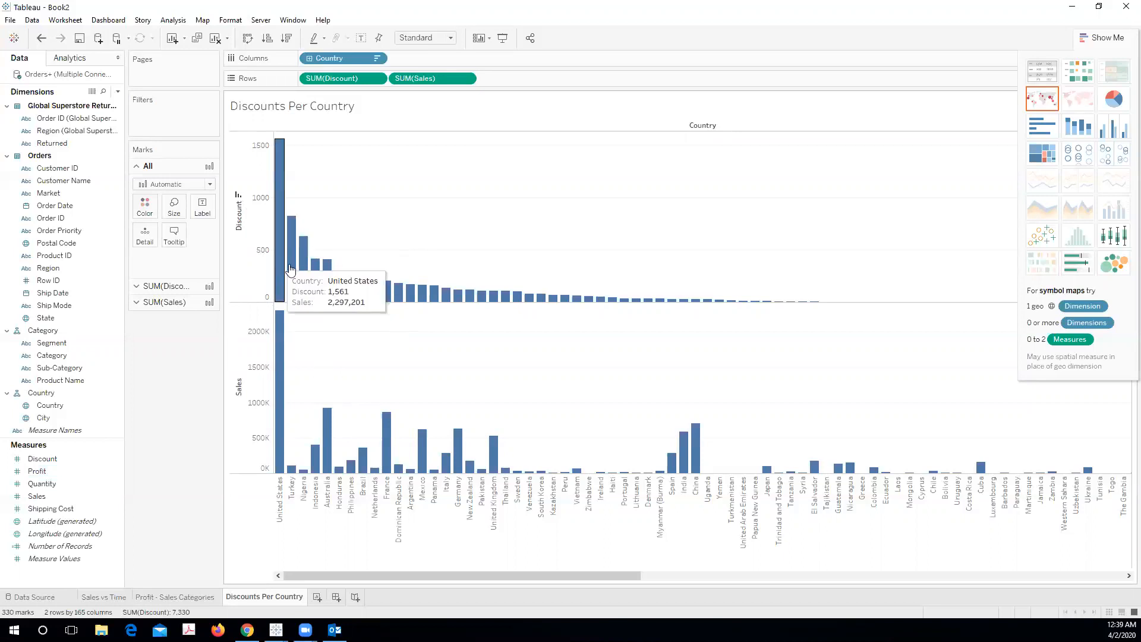
- Try side-by-side, horizontal and stacked bars for Discount and Sales, and undo the stacked version
click(1116, 134)
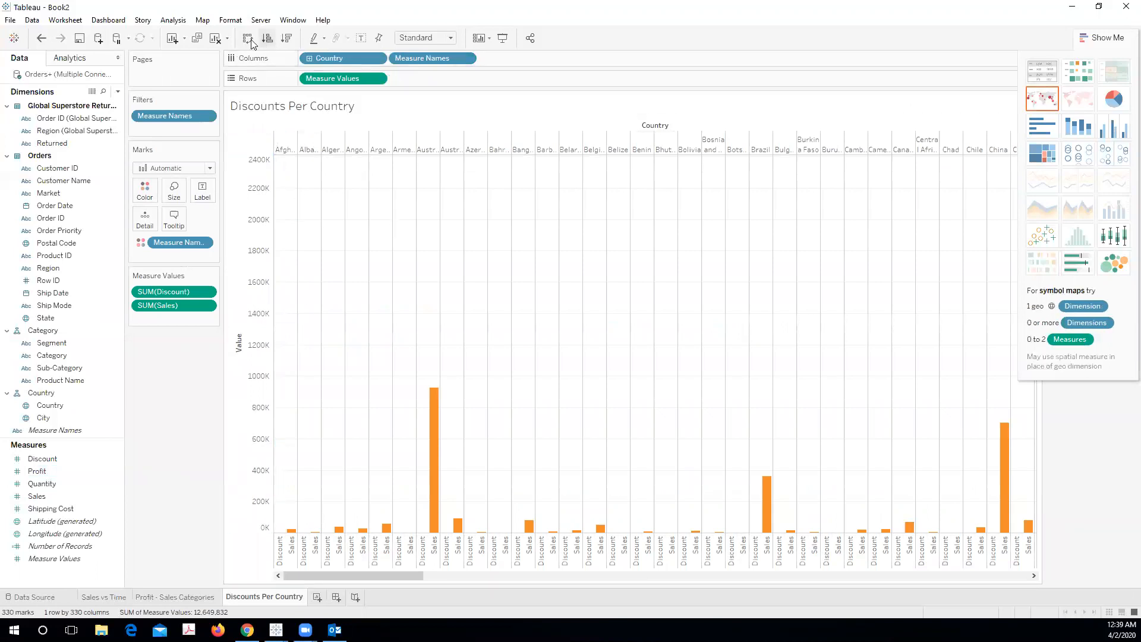
click(1046, 123)
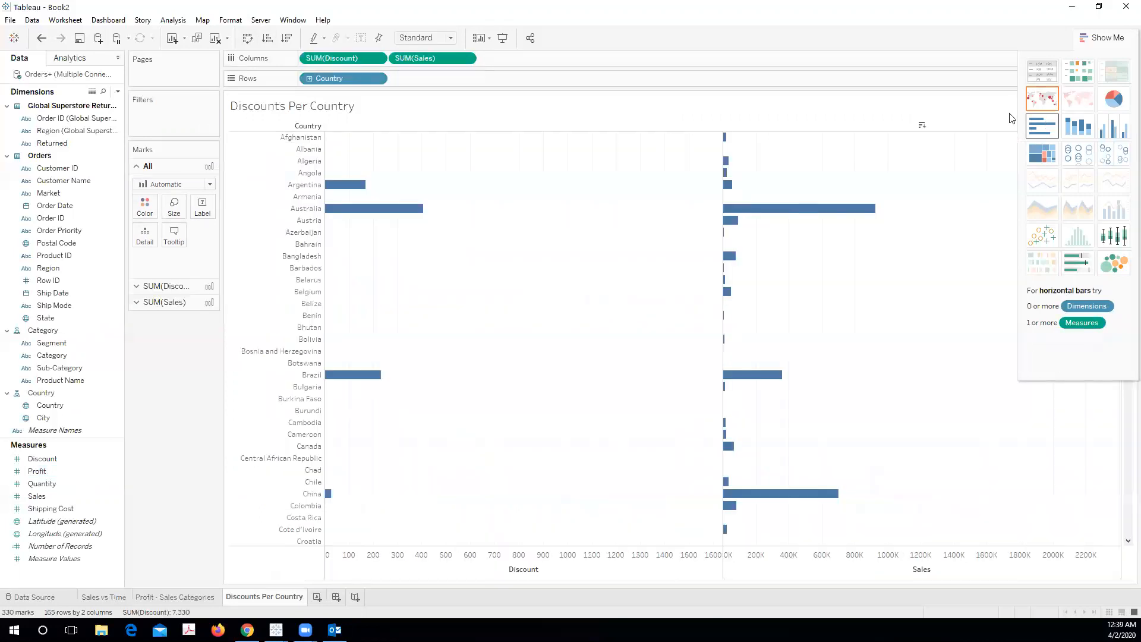
click(1082, 131)
key(ctrl+z)
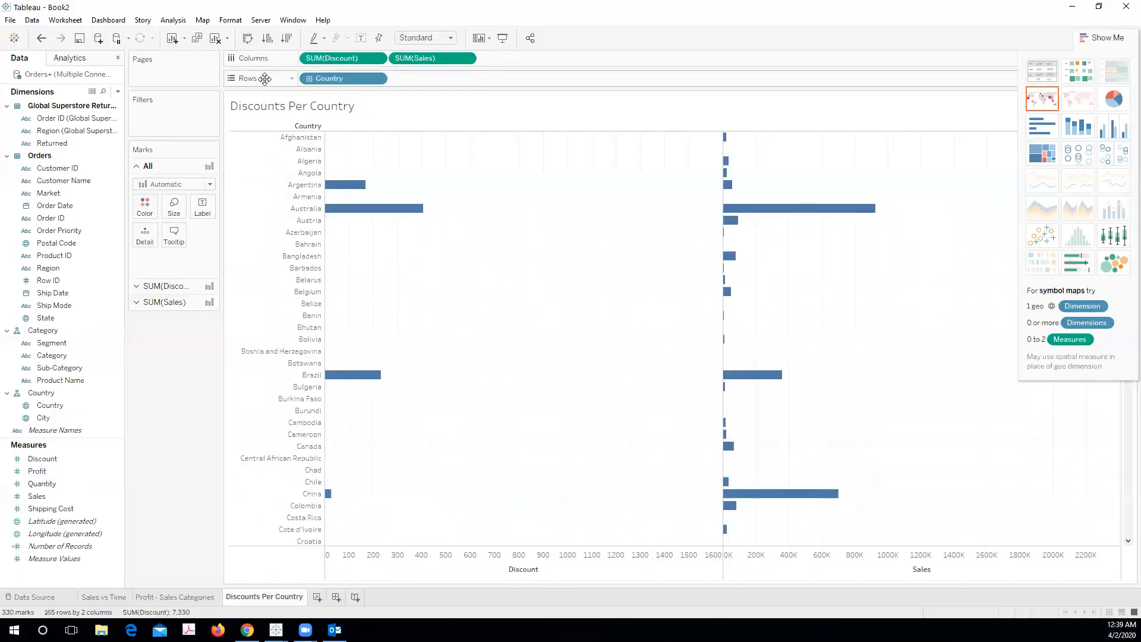
- Swap the axes to show vertical bars by country and sort the countries by discount in descending order
click(248, 38)
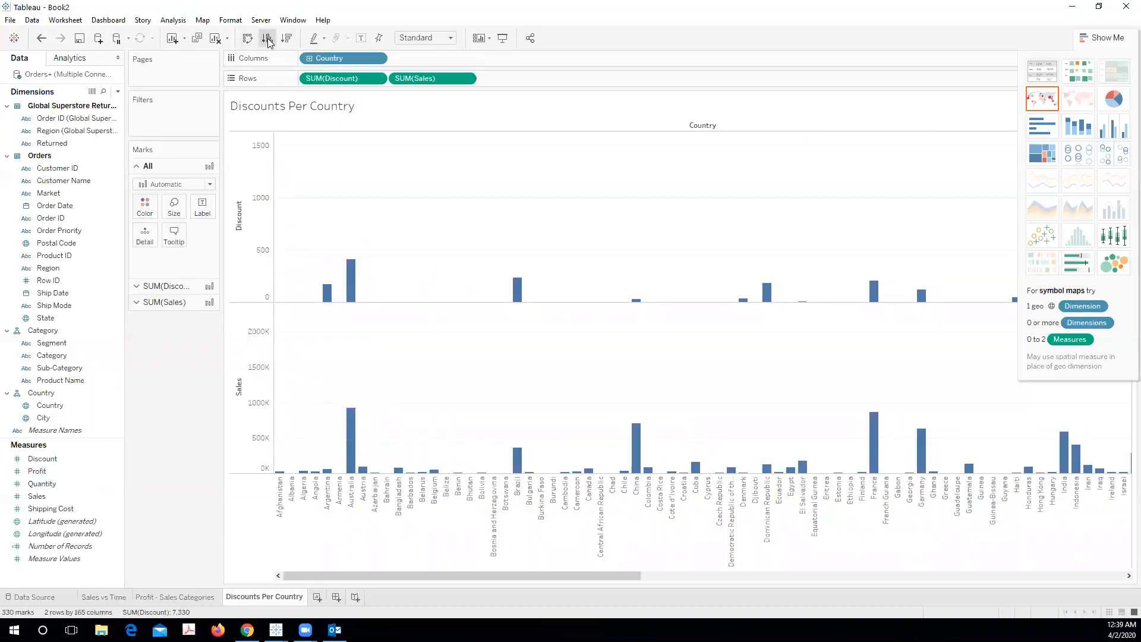
click(268, 38)
click(287, 38)
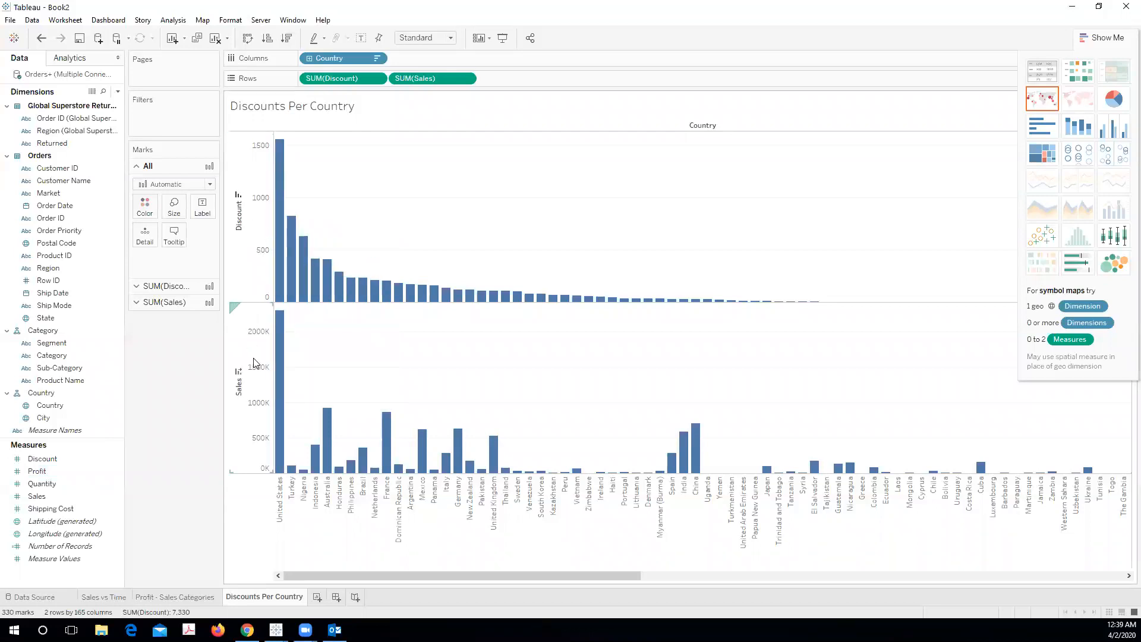
- Compare the discount and sales bars for the United States and Turkey
mouse_move(283, 337)
mouse_move(280, 248)
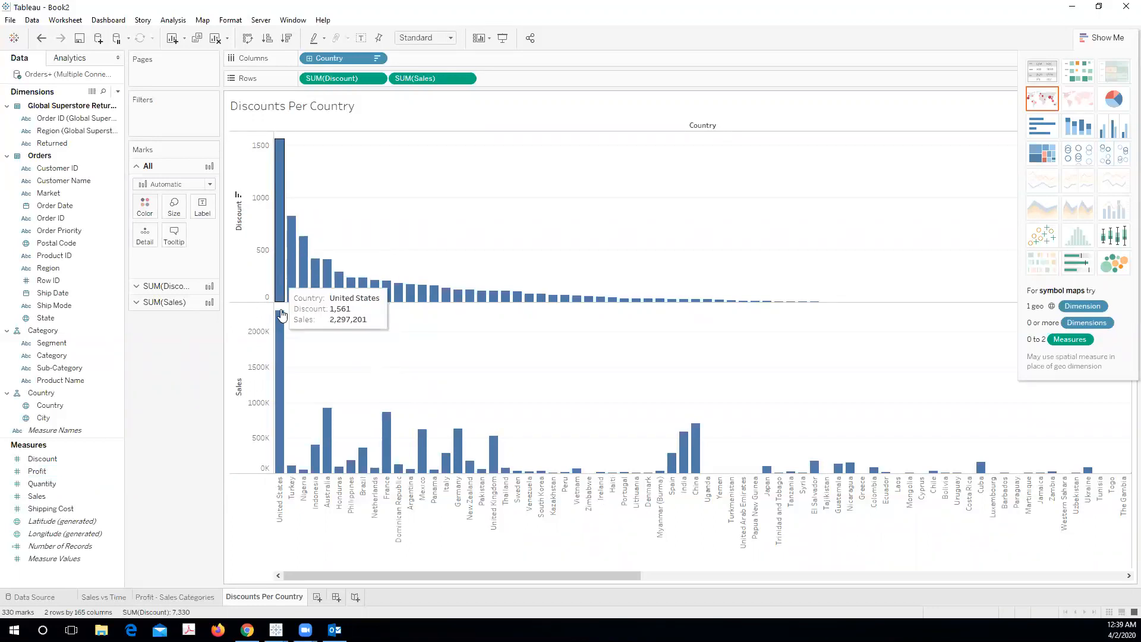
mouse_move(296, 278)
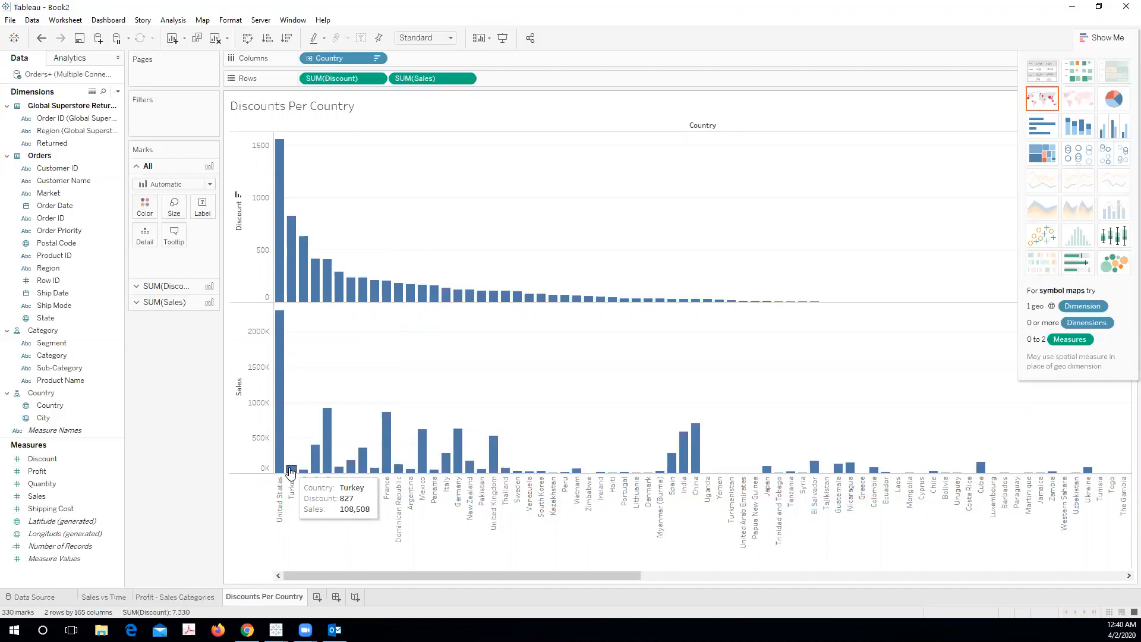
mouse_move(292, 472)
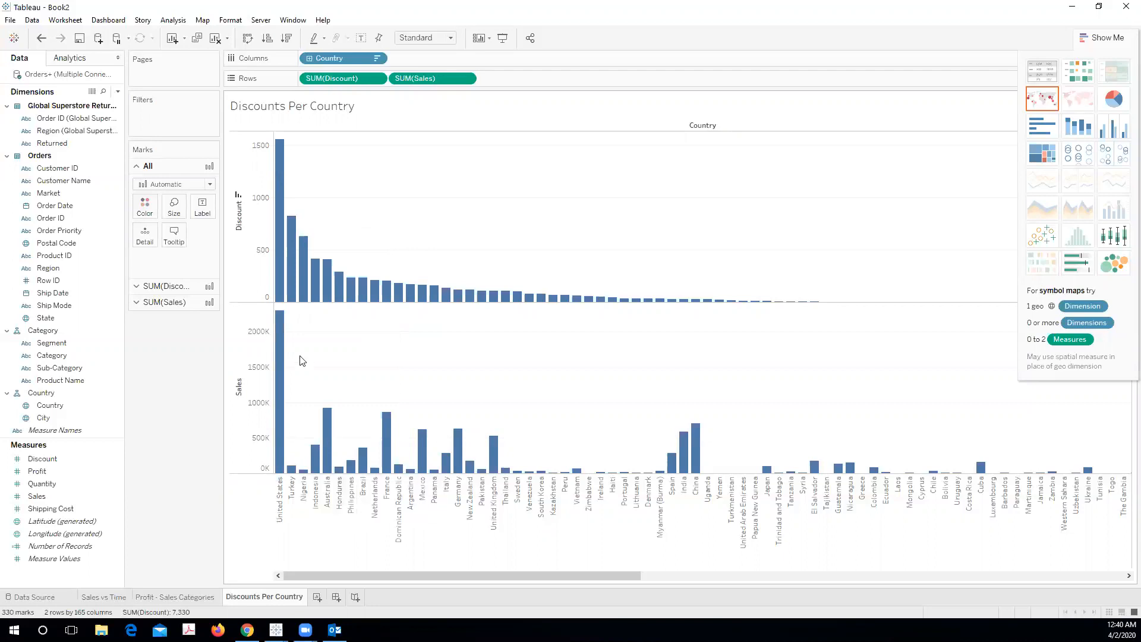
click(281, 335)
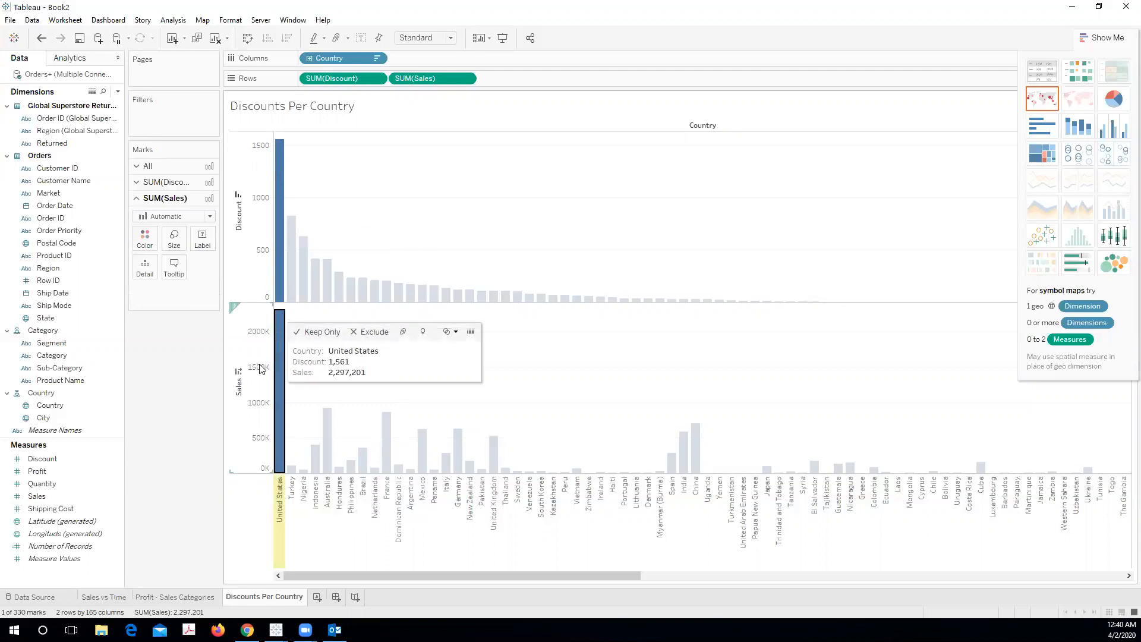
click(183, 375)
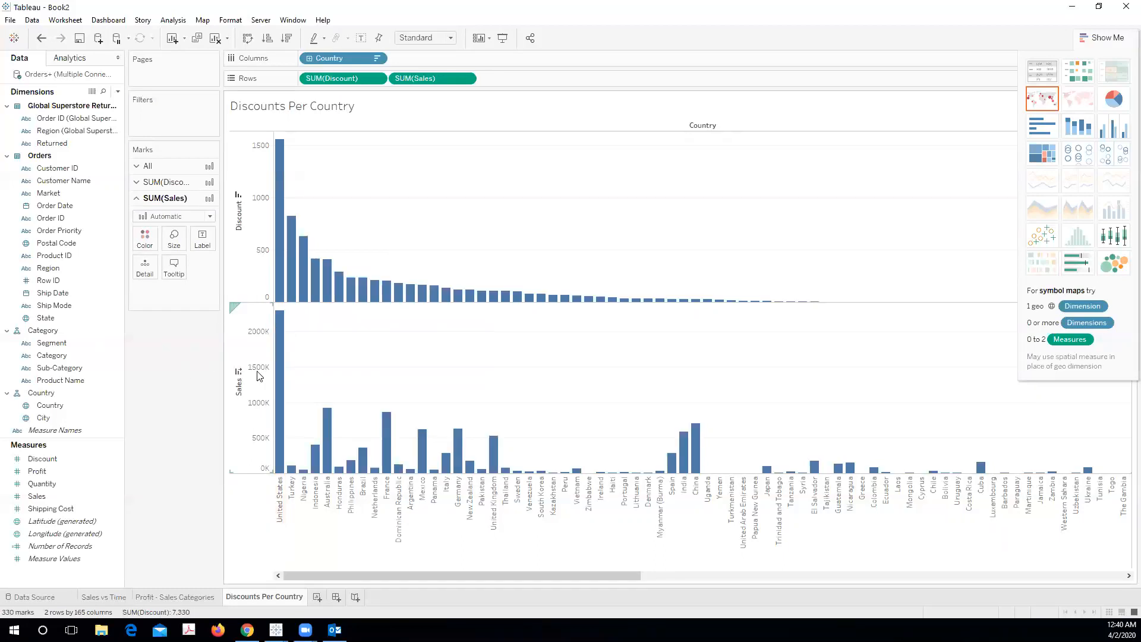
- Sort the countries by sales in descending order, and switch back to sorting them by discount in descending order
click(238, 372)
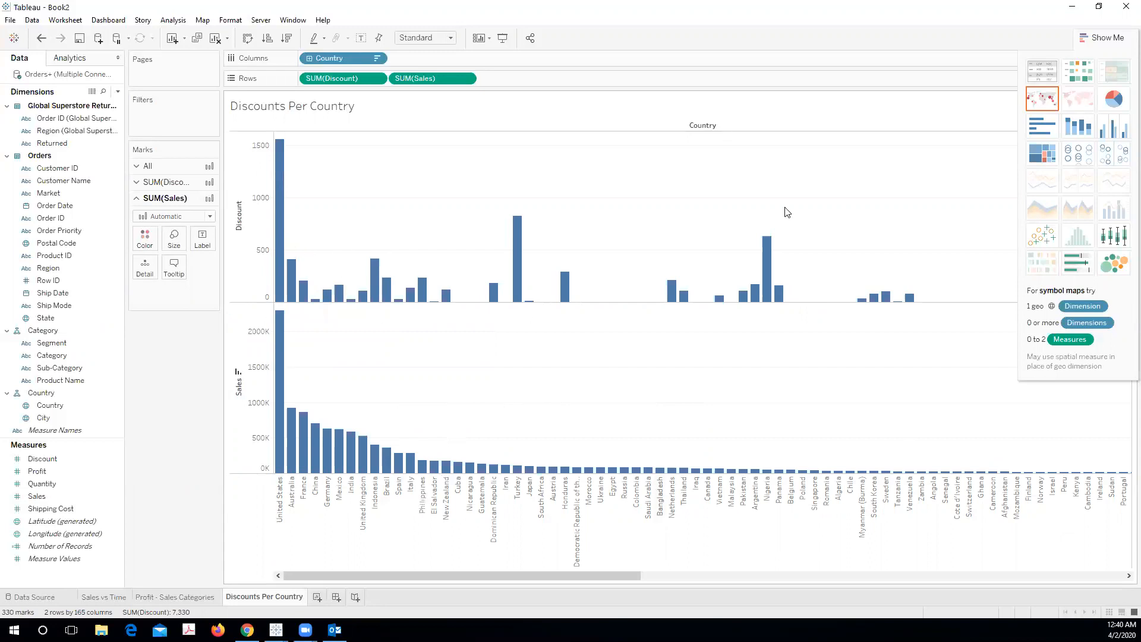
click(237, 195)
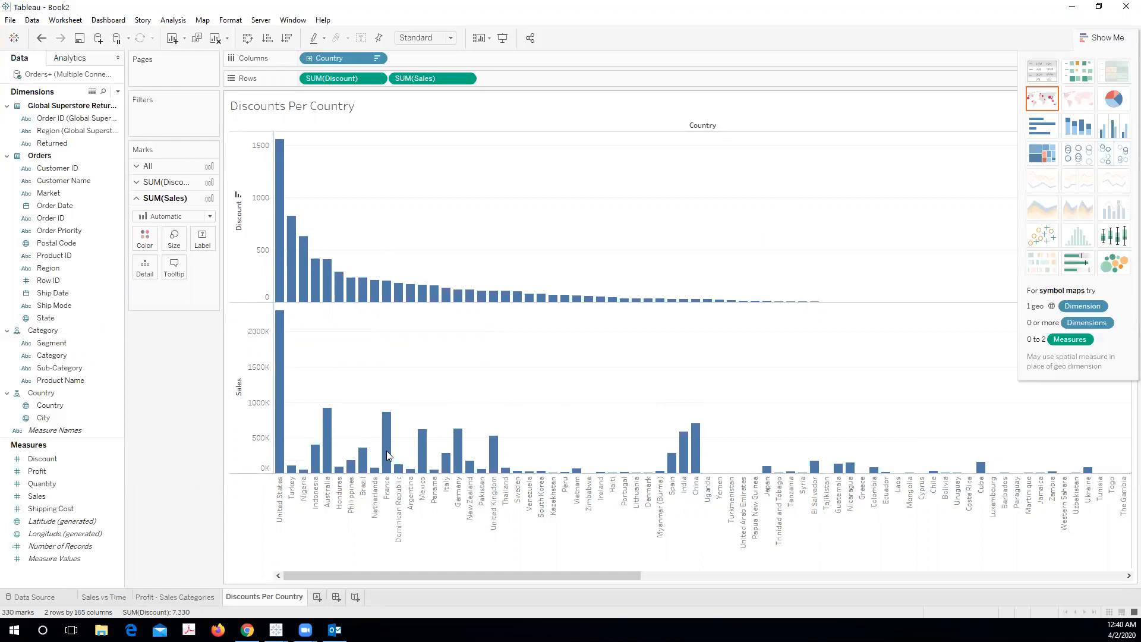
mouse_move(696, 450)
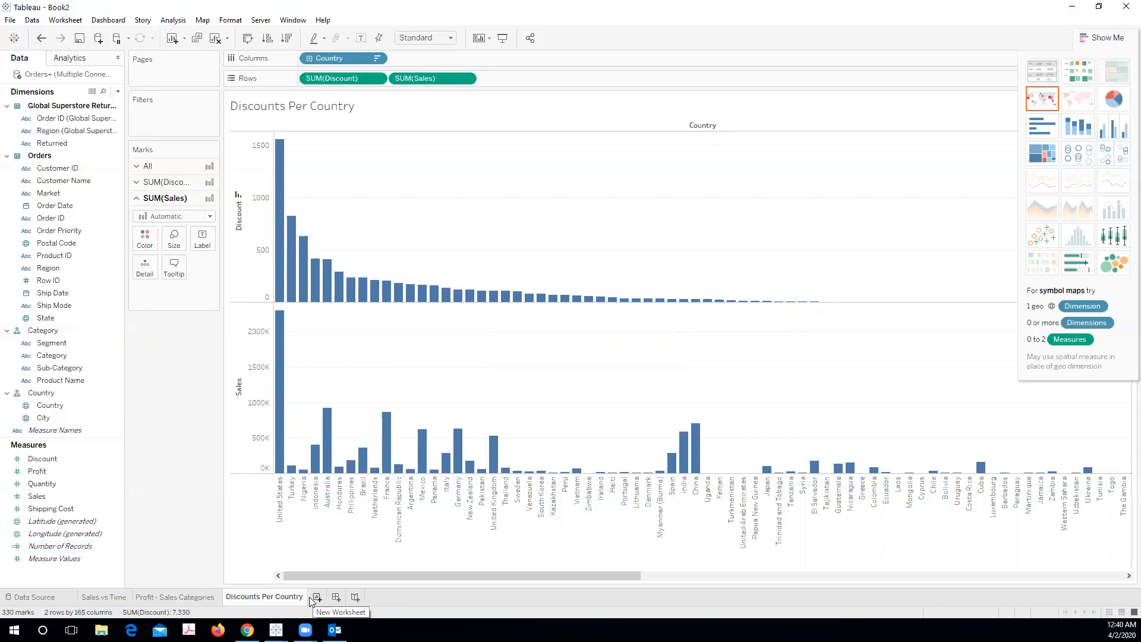
- Create a new dashboard and place the Sales vs Time sheet on it
click(336, 598)
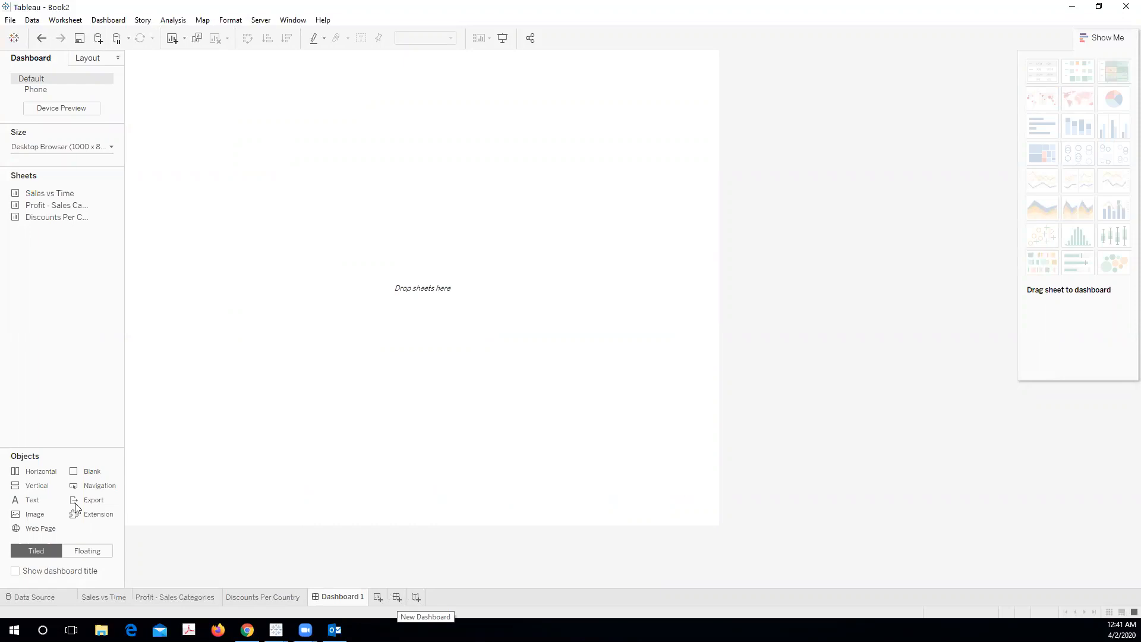
mouse_move(60, 198)
drag(59, 193, 208, 160)
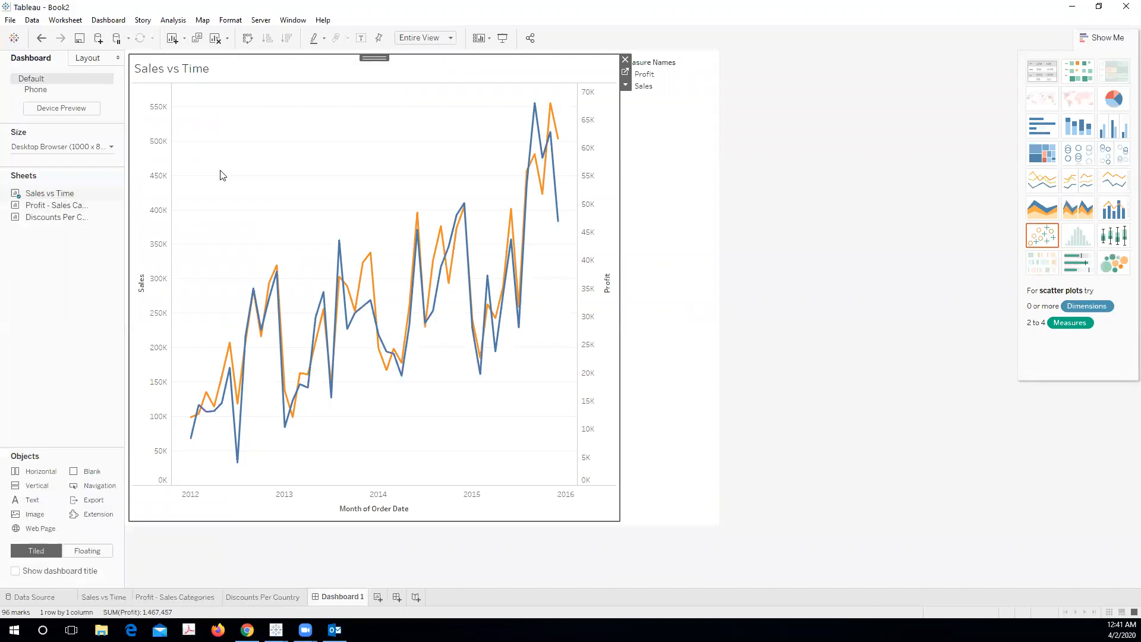
- Try to resize and move the Sales vs Time view within the dashboard
drag(618, 519, 482, 310)
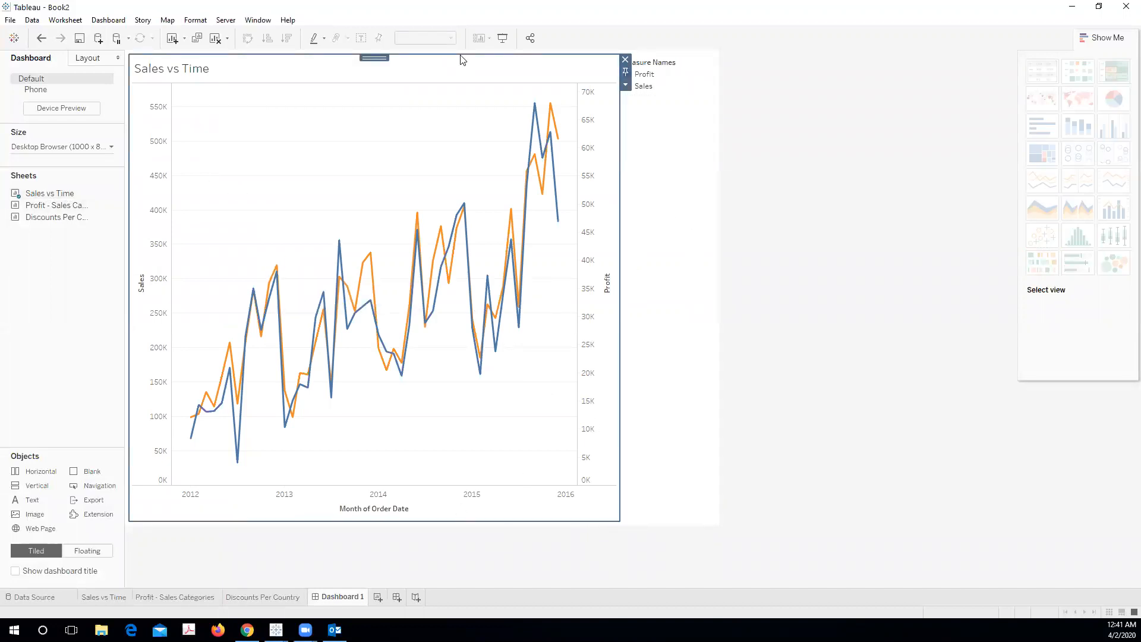
drag(375, 56, 385, 124)
drag(622, 511, 632, 489)
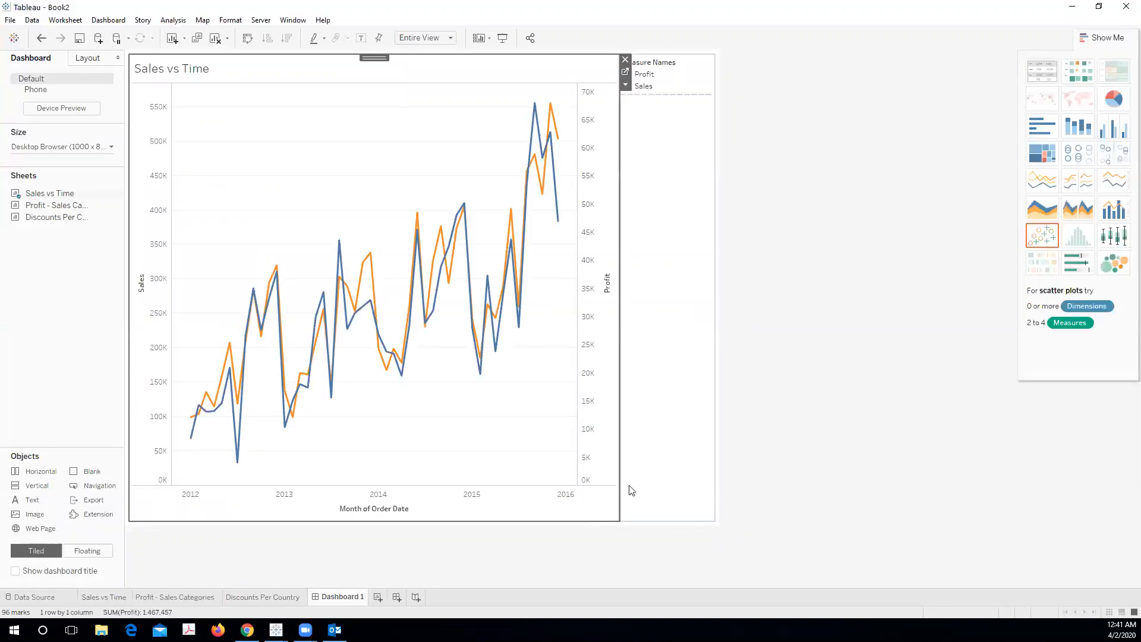
- Add the Profit - Sales Categories and Discounts Per Country sheets to the dashboard, plus a text object reading My Dashboard
double_click(35, 206)
double_click(38, 217)
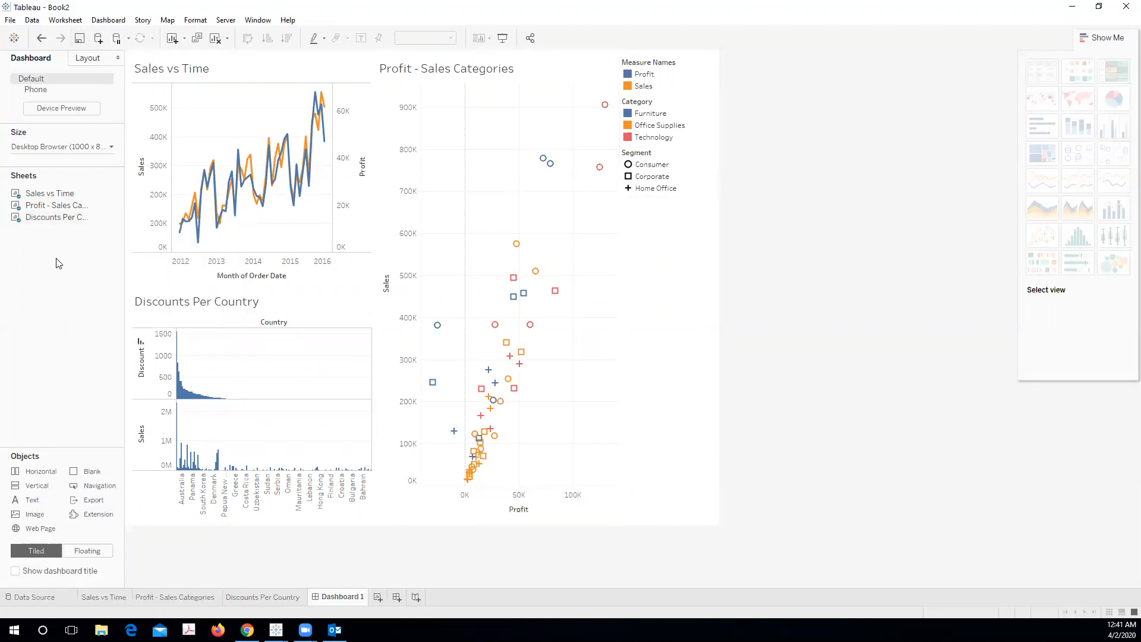
double_click(49, 500)
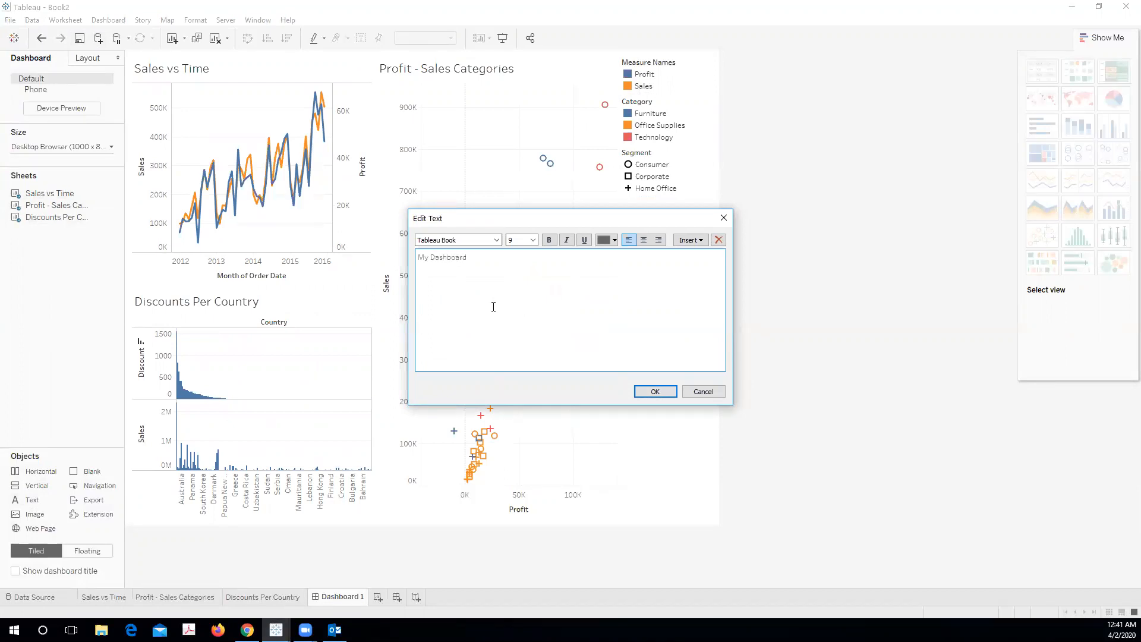
click(655, 391)
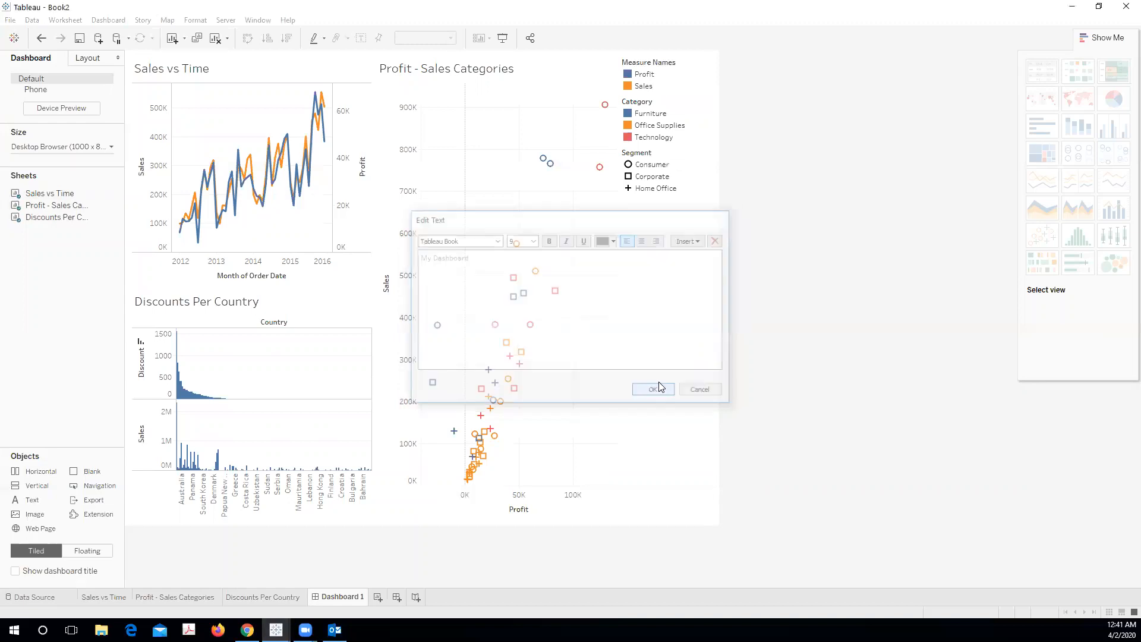
click(672, 207)
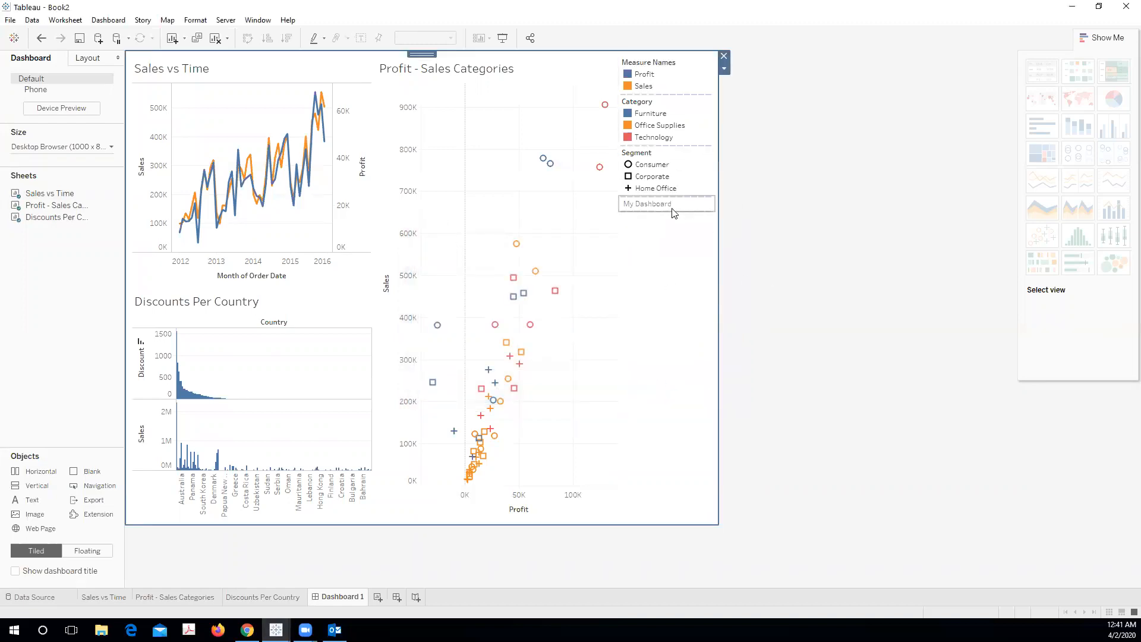
- Try the My Dashboard text beside the Sales vs Time chart, and move it back beneath the legends
drag(661, 189, 309, 246)
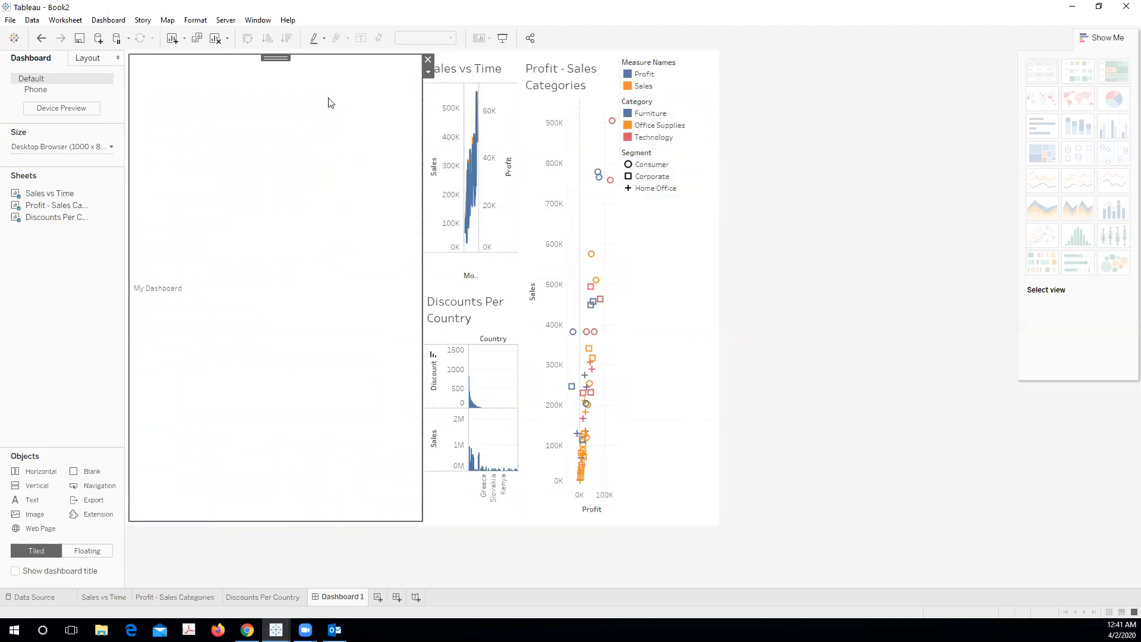
drag(269, 57, 656, 228)
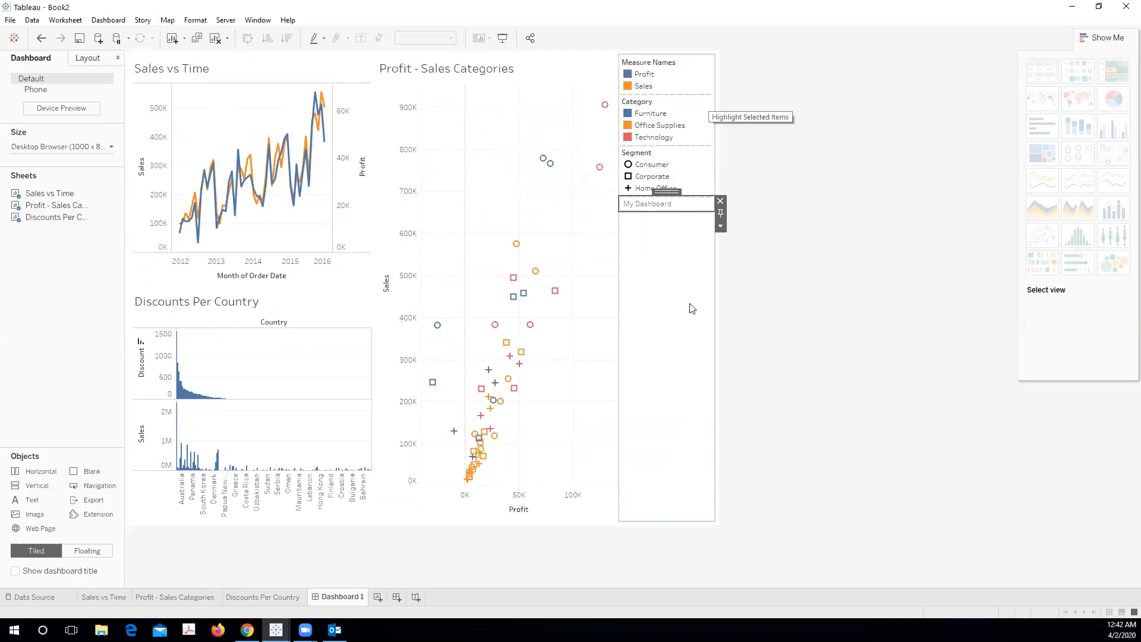
click(775, 143)
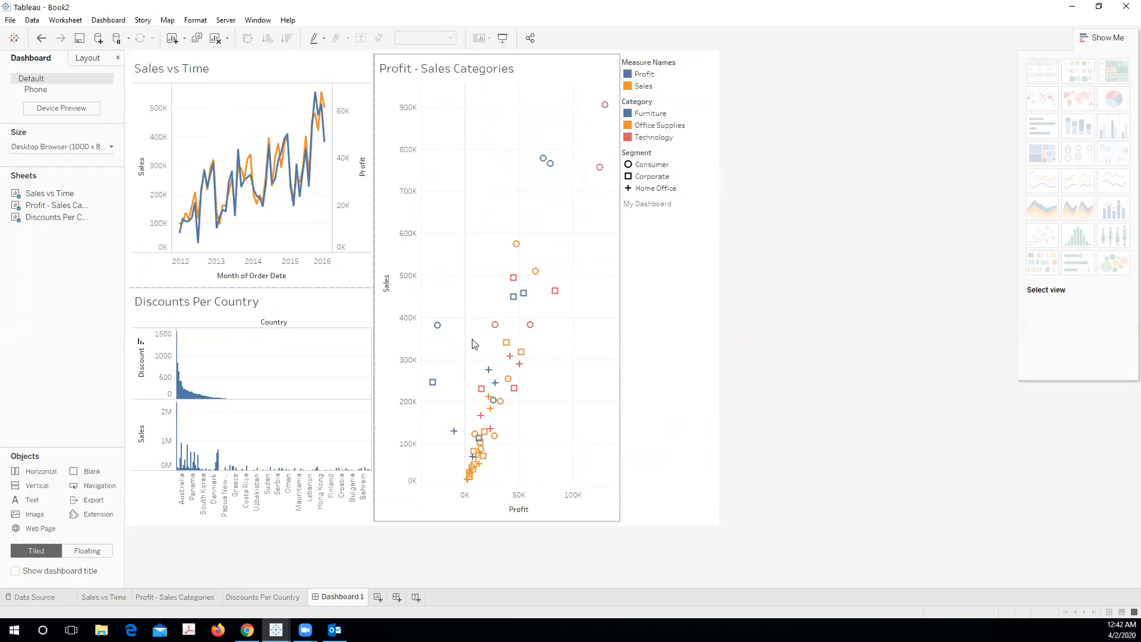
- Make the Profit - Sales Categories view floating and move it down so it overlaps both other charts
click(506, 523)
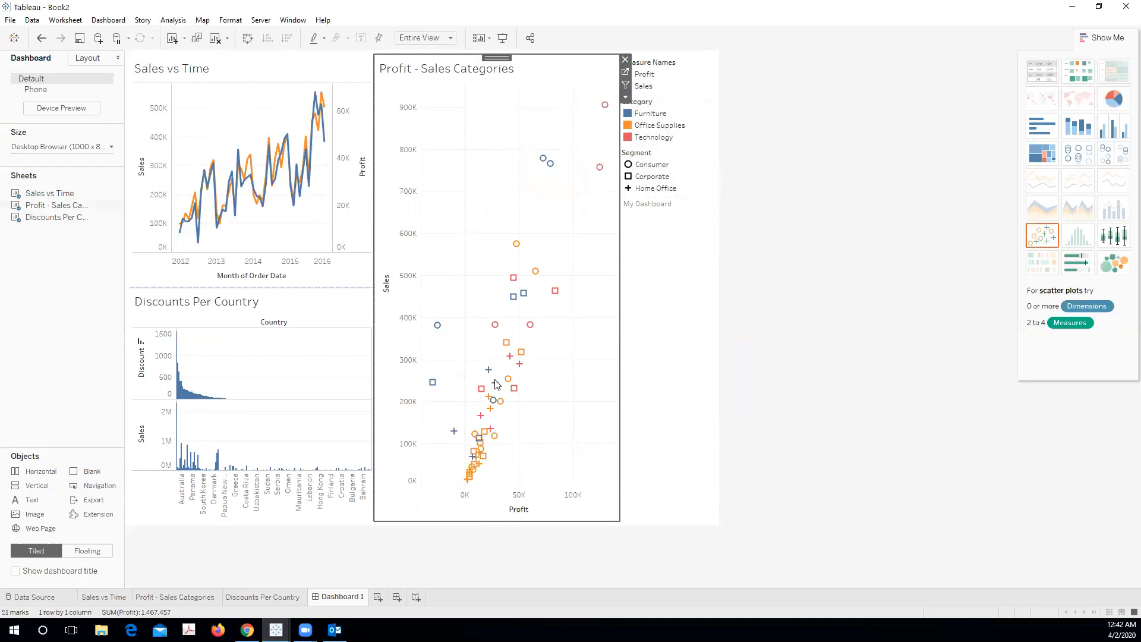
click(624, 517)
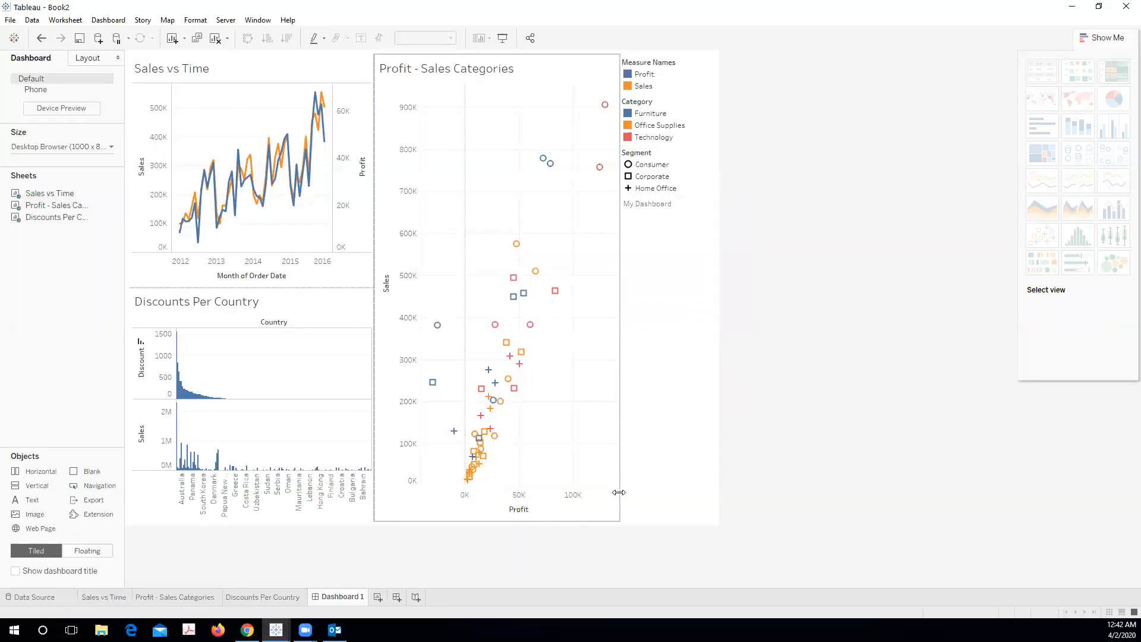
click(541, 62)
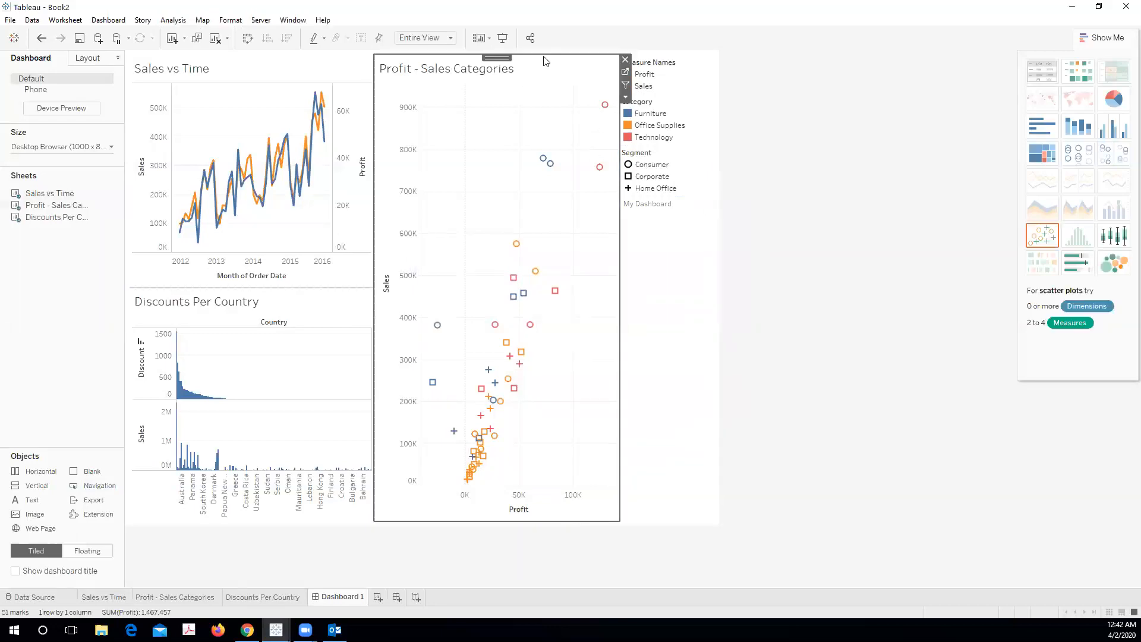
click(626, 97)
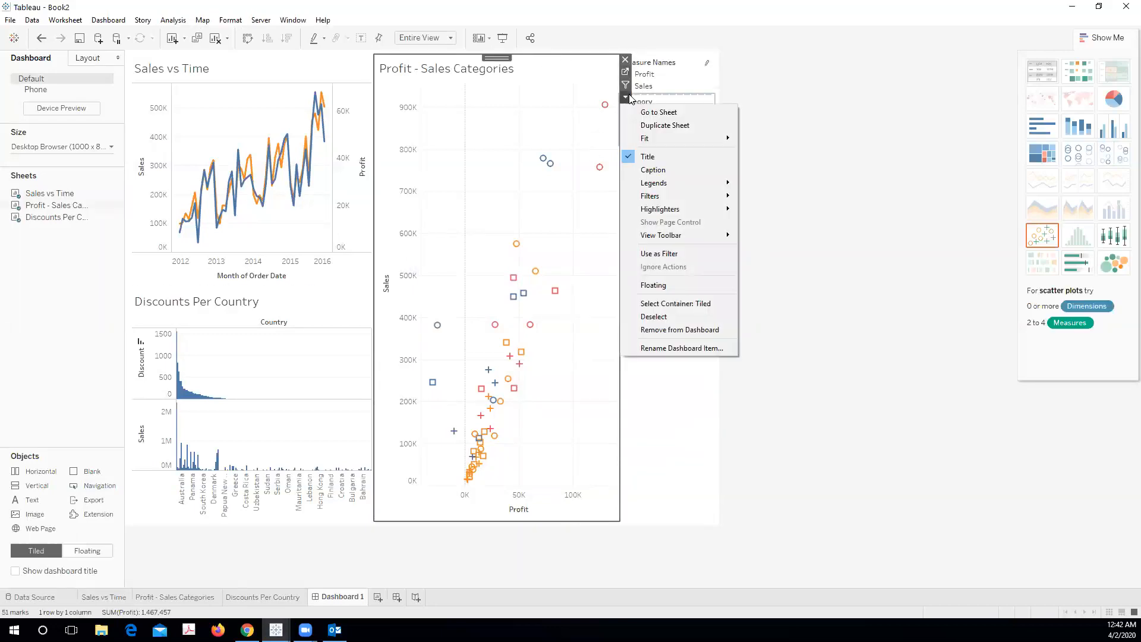
click(670, 288)
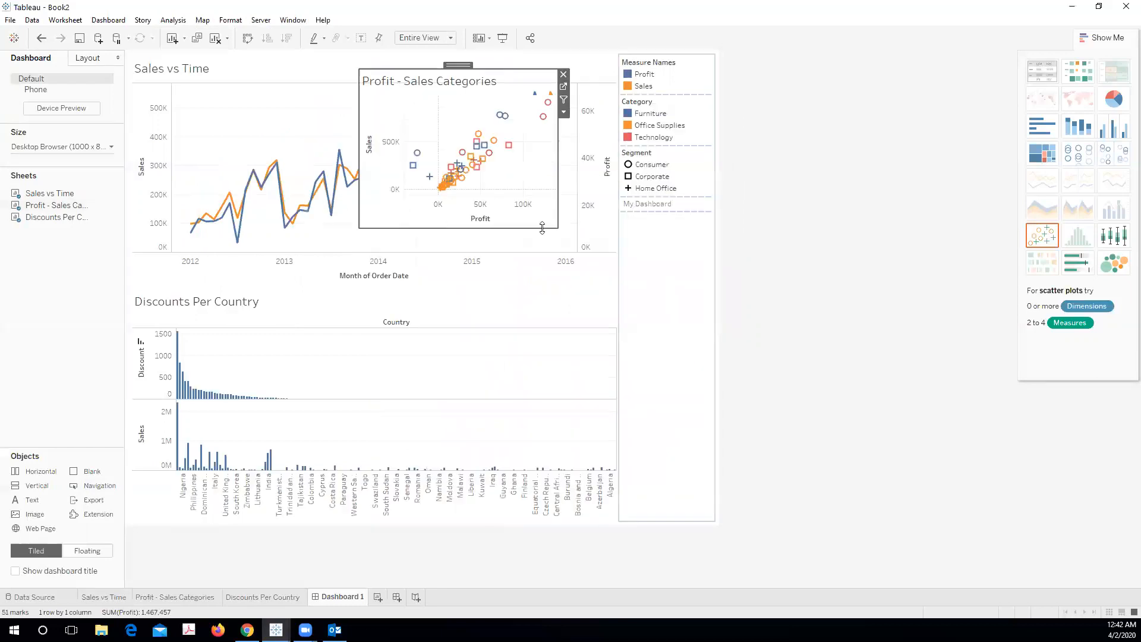
drag(455, 64, 509, 206)
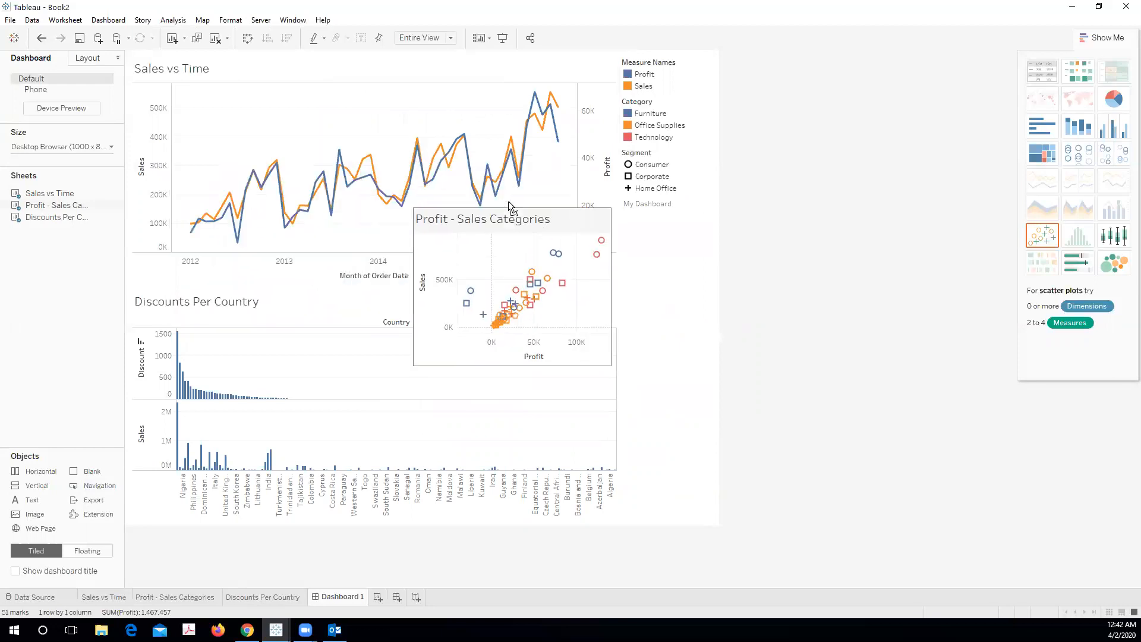
- Make the Sales vs Time and Discounts Per Country views floating as well
click(506, 156)
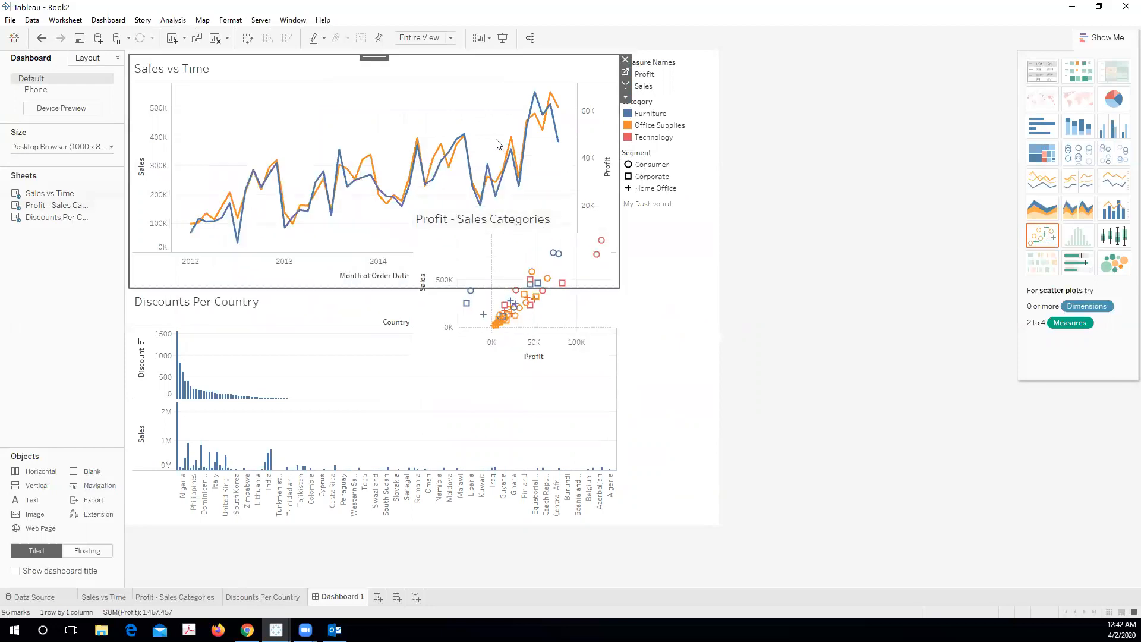
click(627, 98)
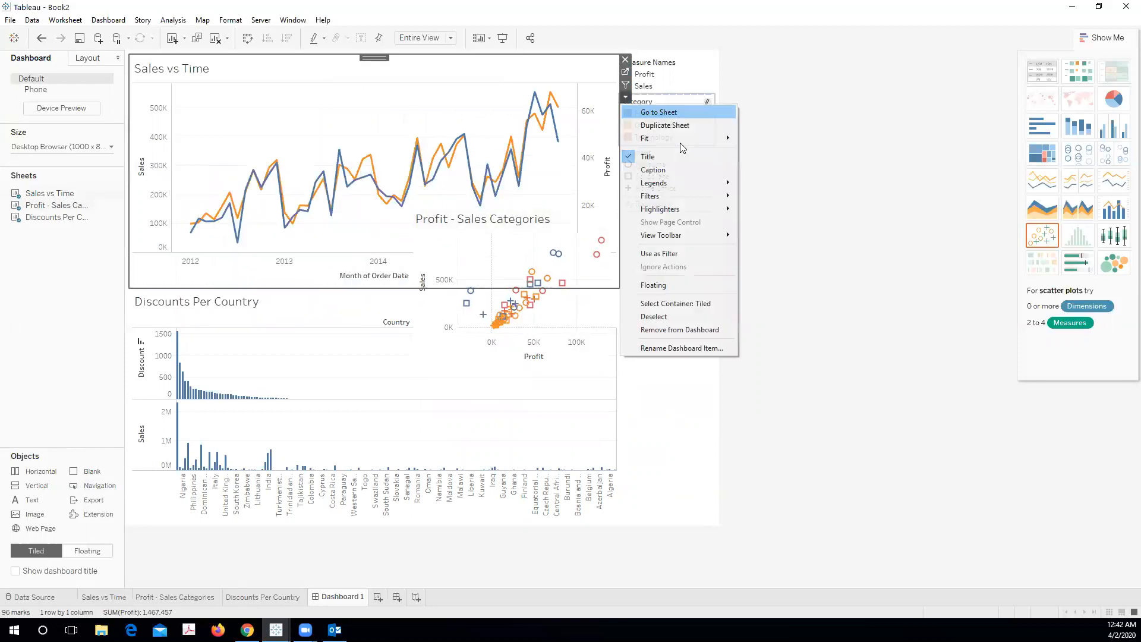
click(660, 286)
click(528, 127)
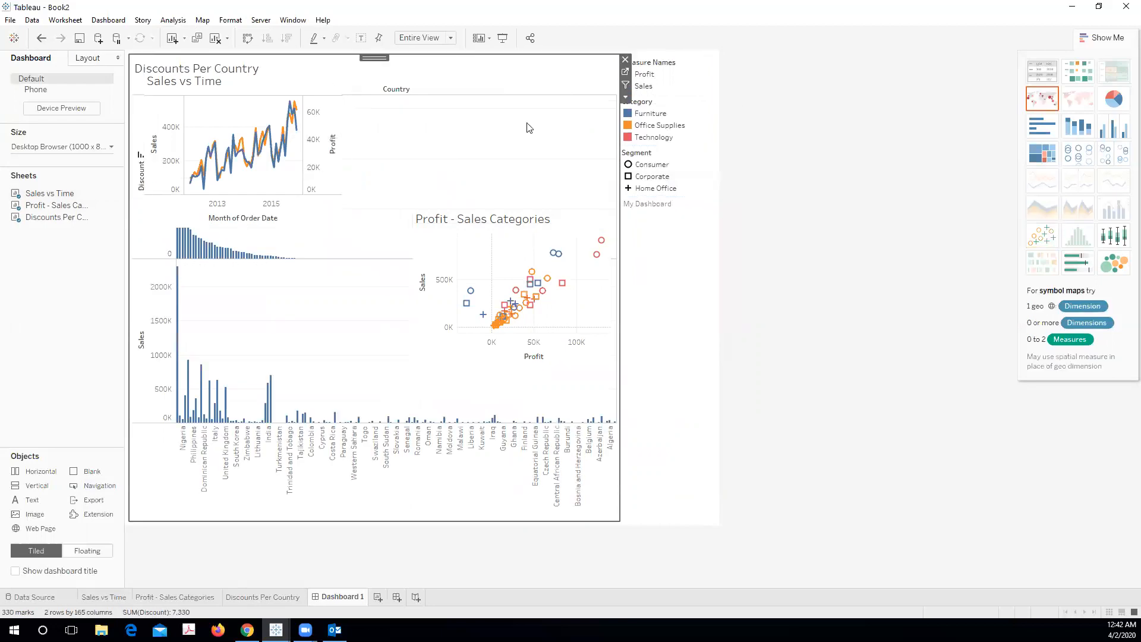
click(626, 97)
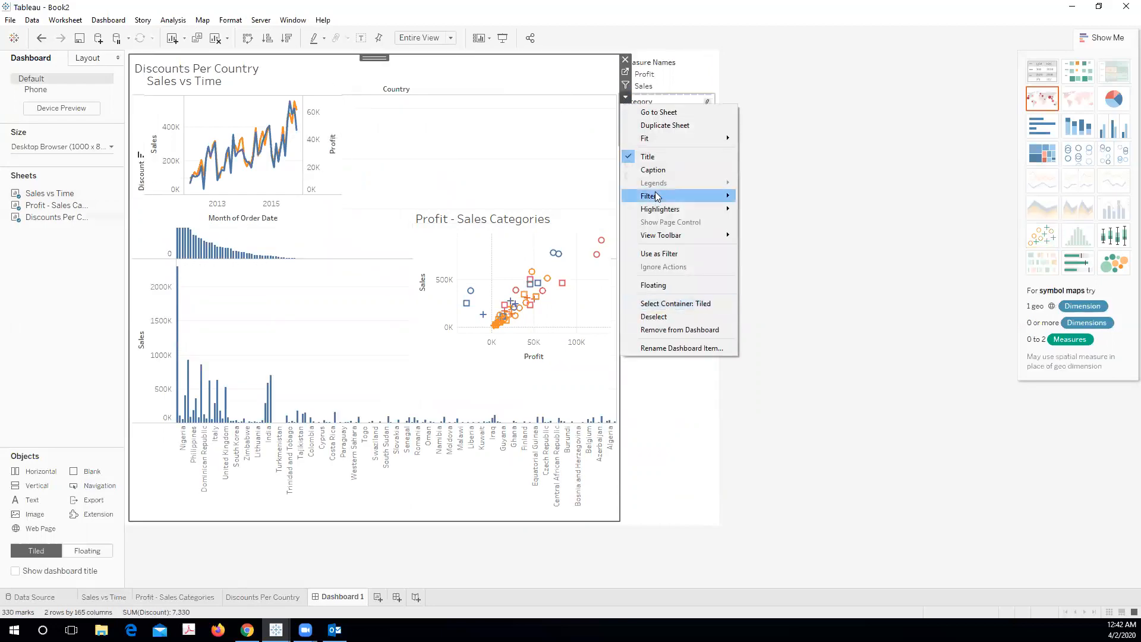
click(666, 287)
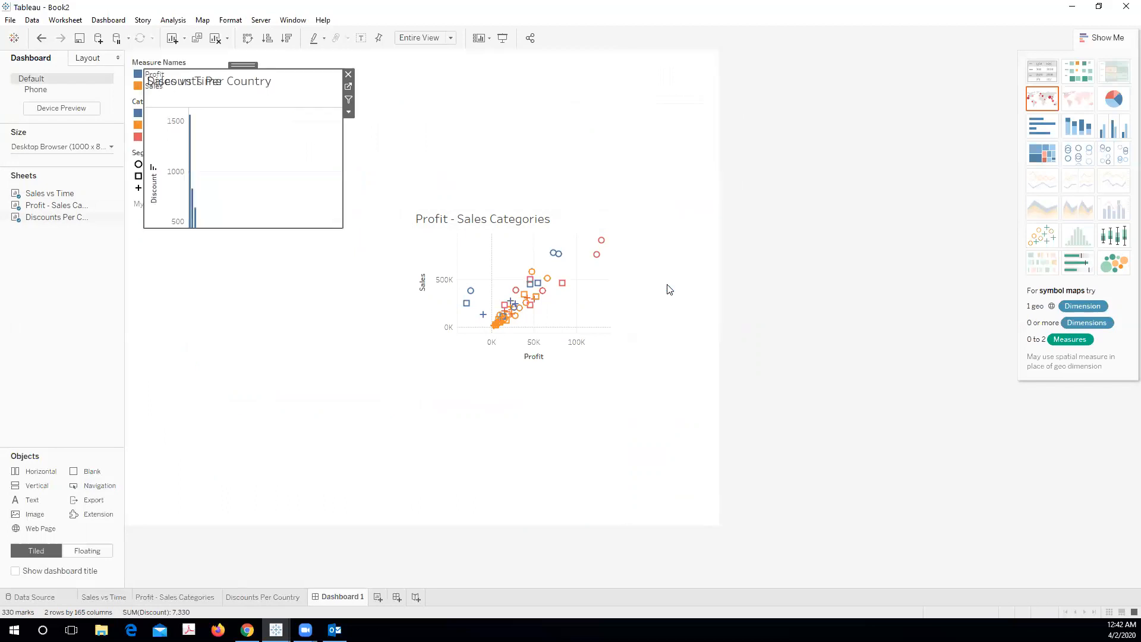
- Stretch Discounts Per Country across the bottom of the dashboard, and try to move Profit - Sales Categories to the dashboard's upper right
drag(237, 64, 224, 362)
drag(328, 454, 725, 462)
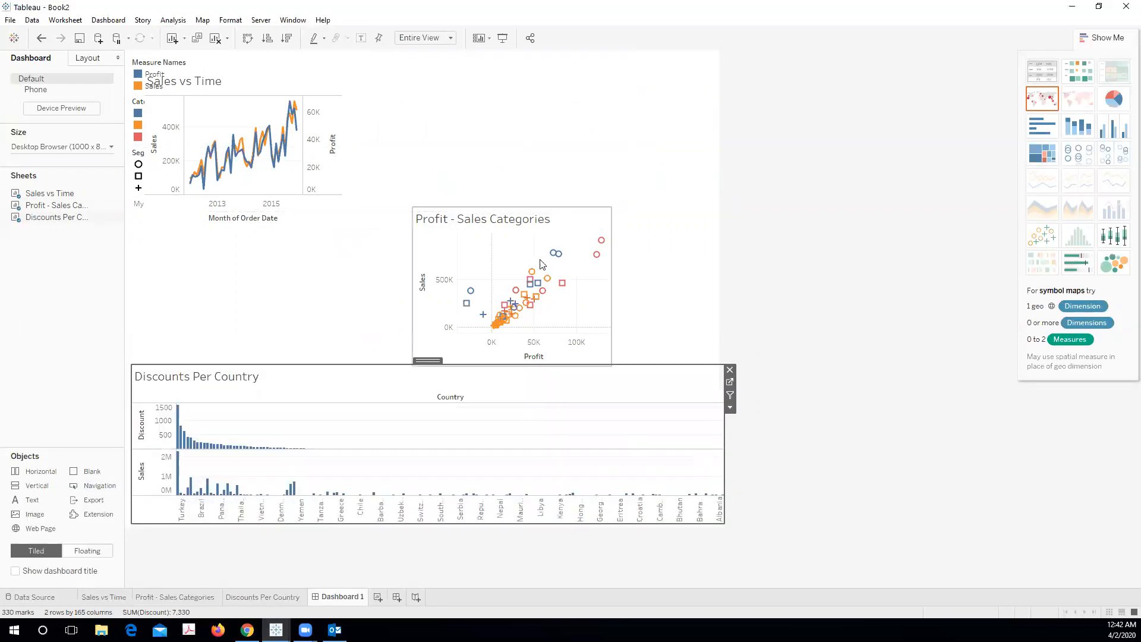
click(542, 264)
drag(511, 203, 609, 49)
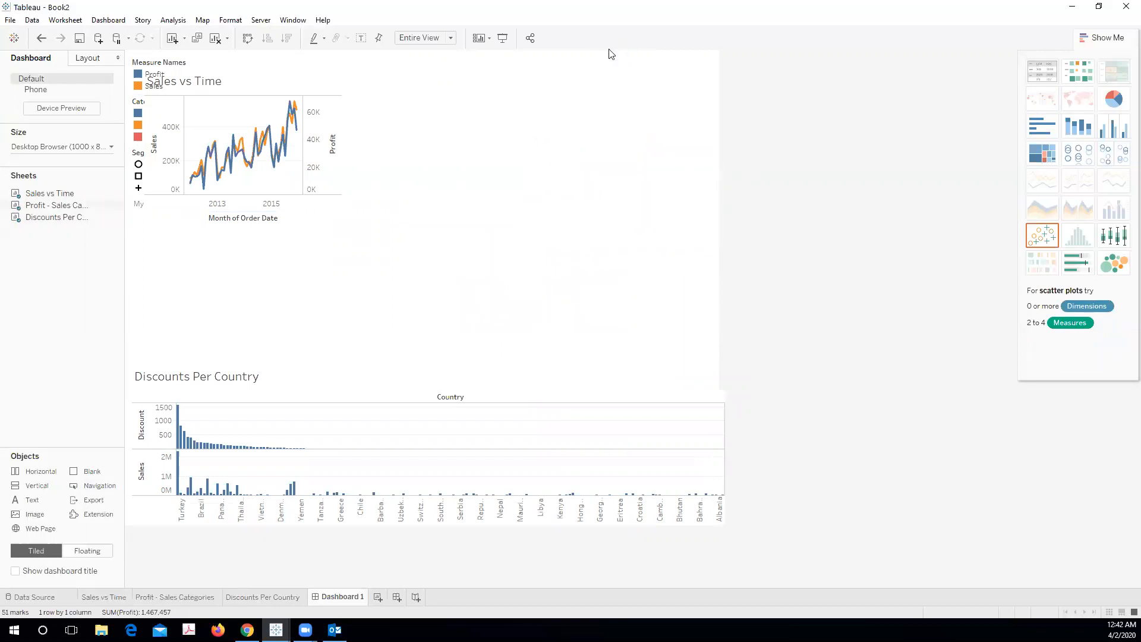
- Enlarge the floating Sales vs Time chart and move it to the right side of the dashboard above Discounts Per Country
click(208, 148)
drag(342, 228, 428, 328)
drag(326, 68, 568, 112)
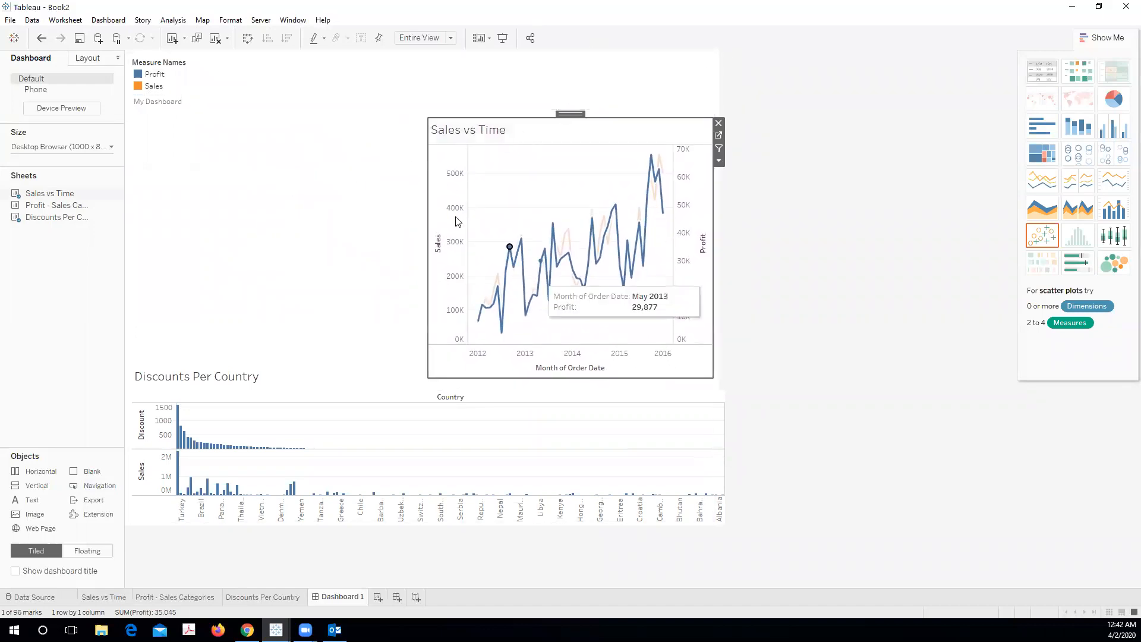
- Make the container holding the Measure Names legend floating
click(255, 104)
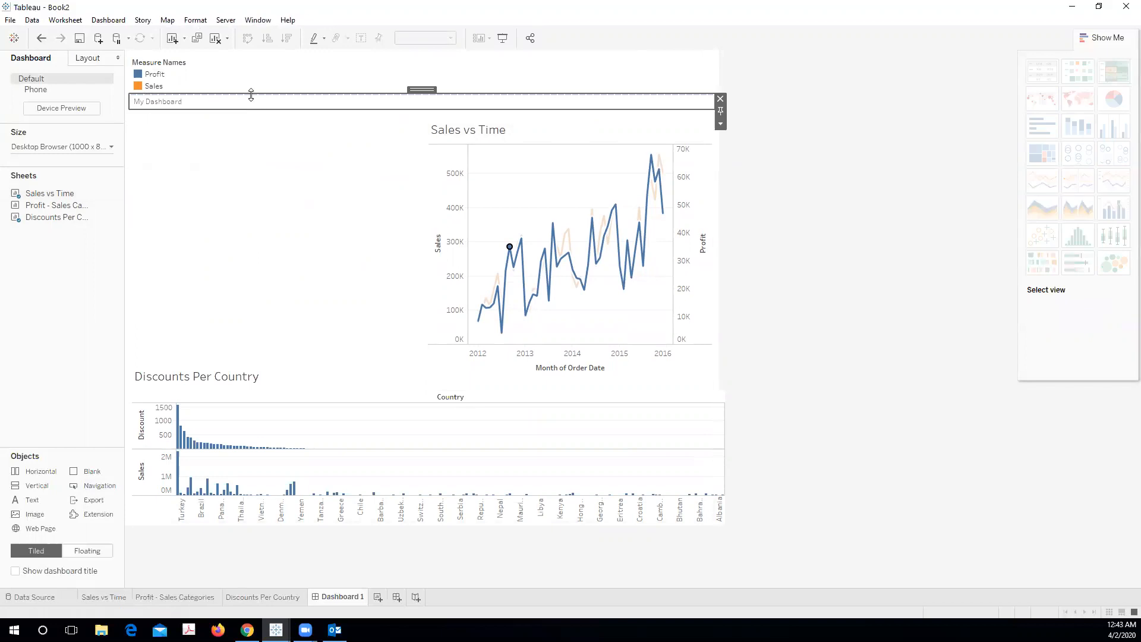
mouse_move(422, 90)
mouse_down()
mouse_move(466, 73)
mouse_move(408, 95)
mouse_up()
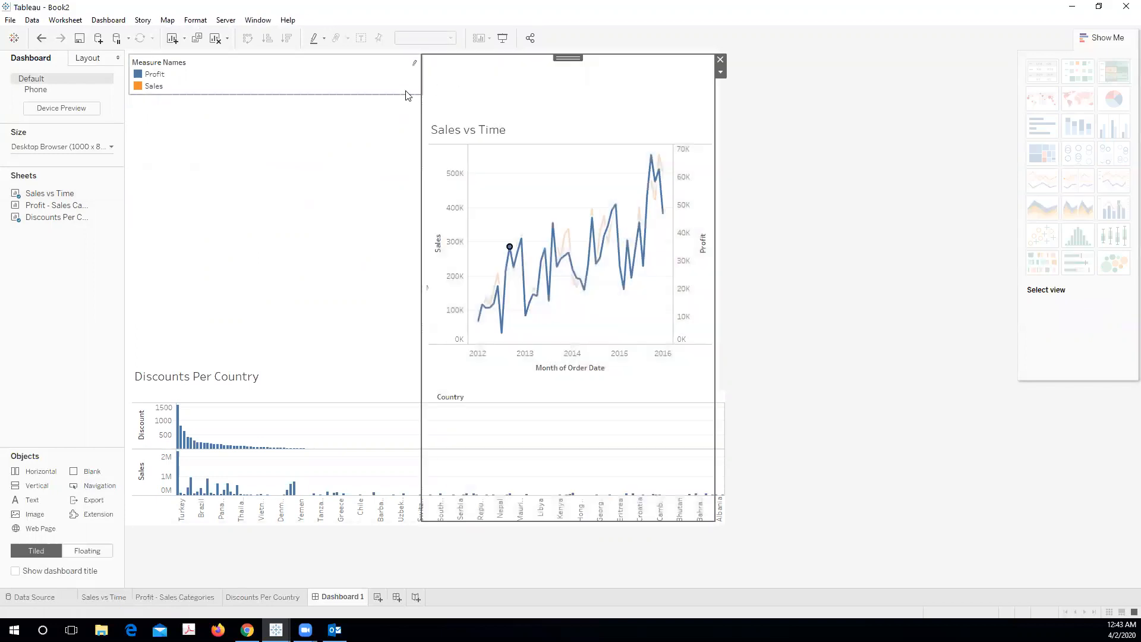
click(517, 125)
click(260, 107)
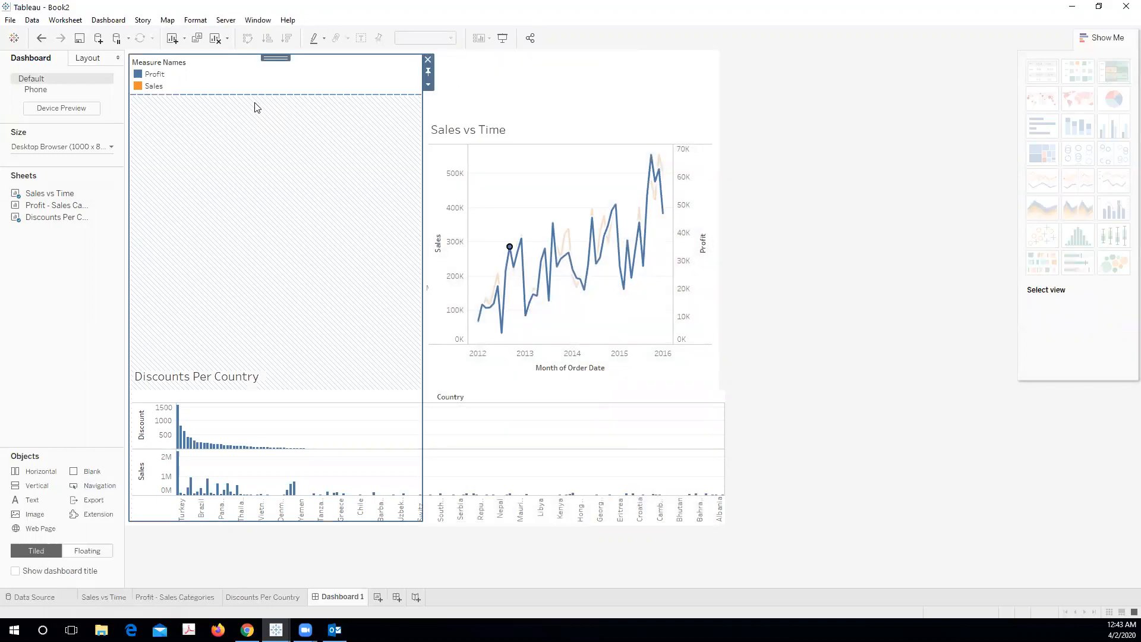
drag(267, 58, 279, 135)
click(428, 85)
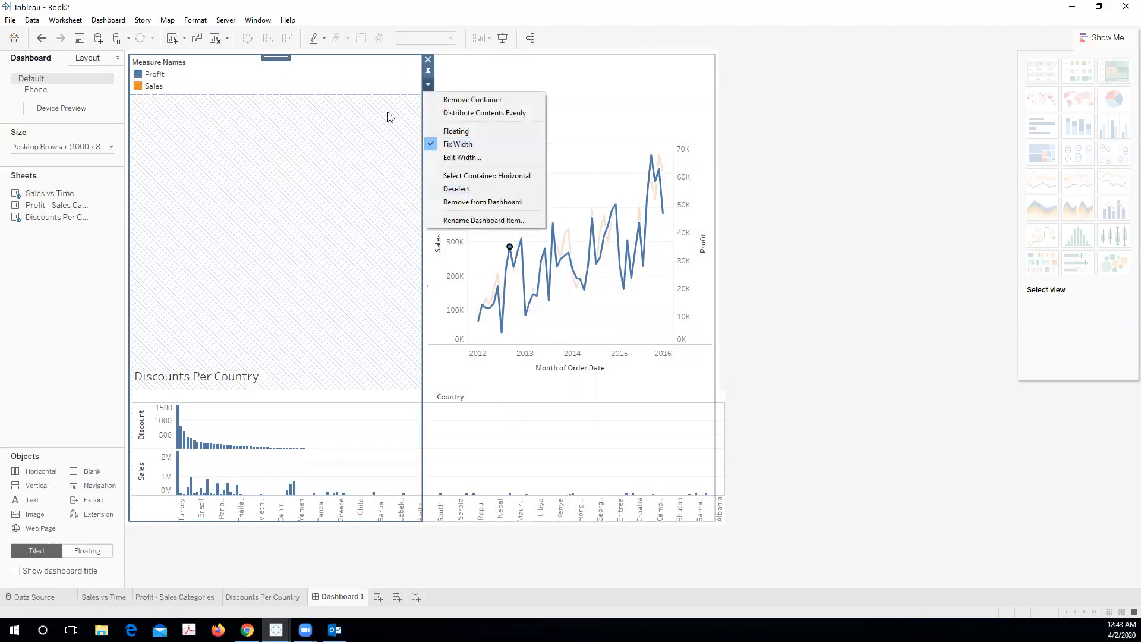
click(484, 132)
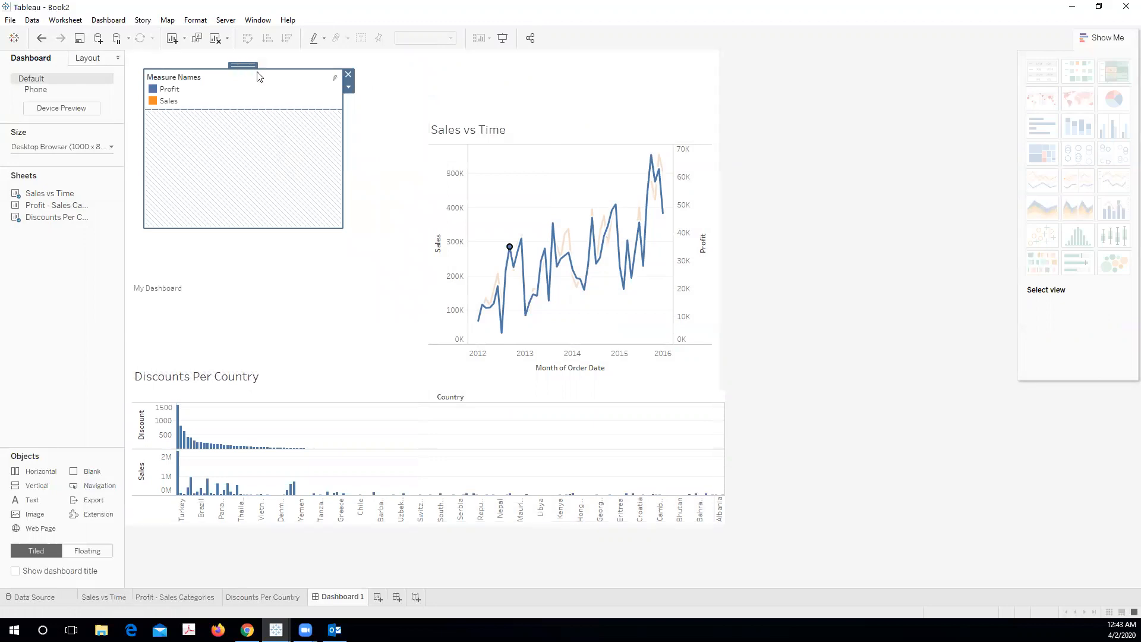
- Move the floating legend container above the Sales vs Time chart and shrink its height to fit the Measure Names legend
drag(240, 63, 579, 80)
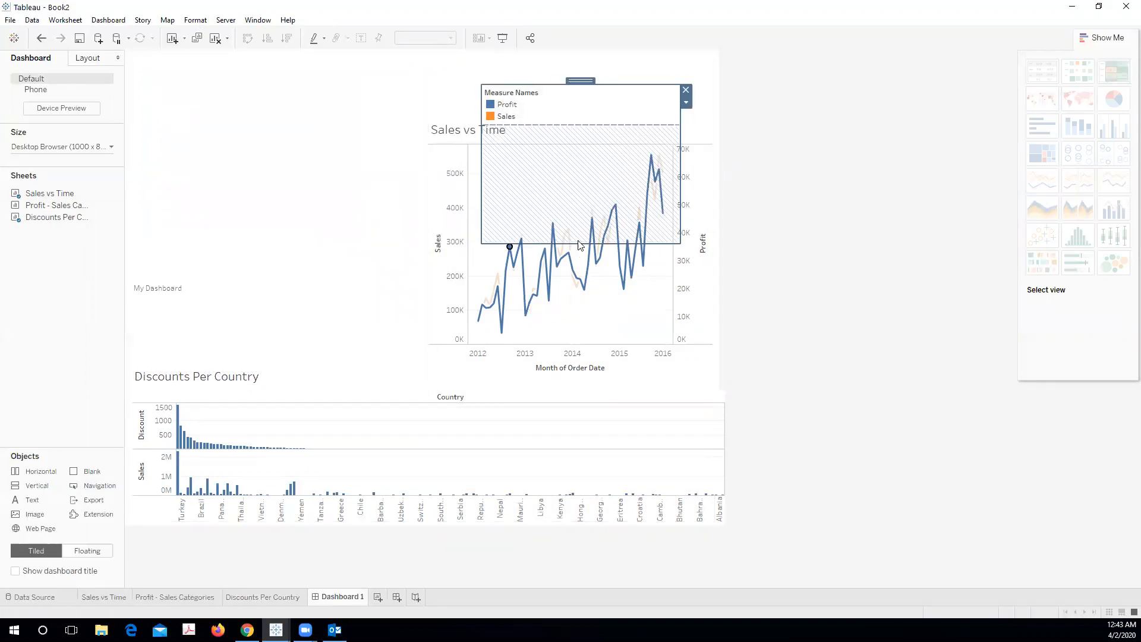
drag(582, 243, 581, 127)
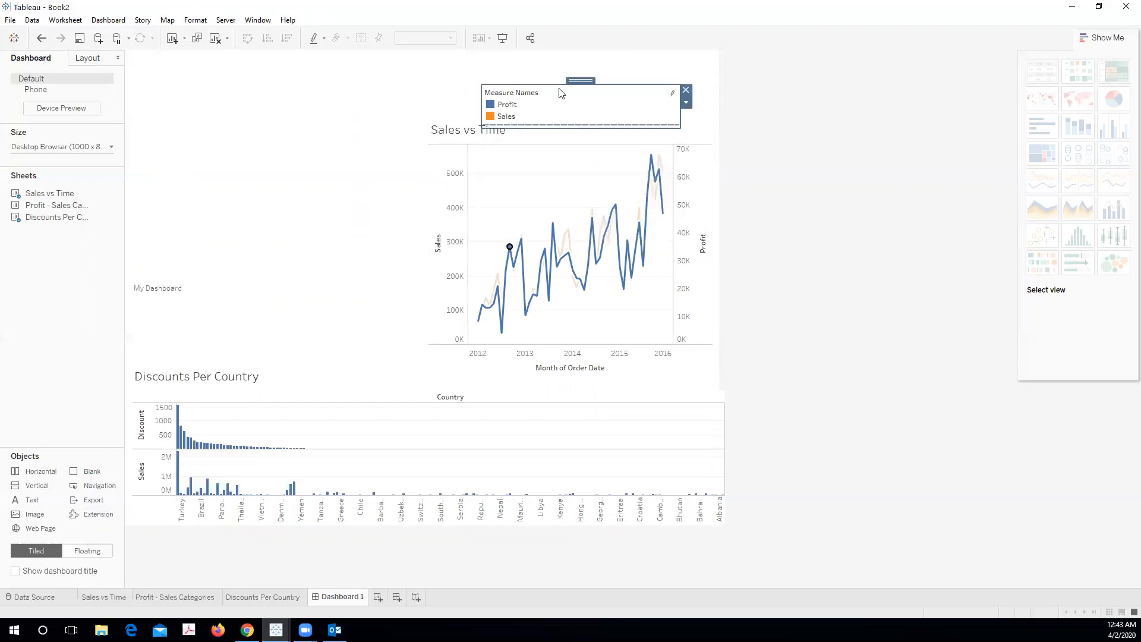
drag(577, 79, 569, 63)
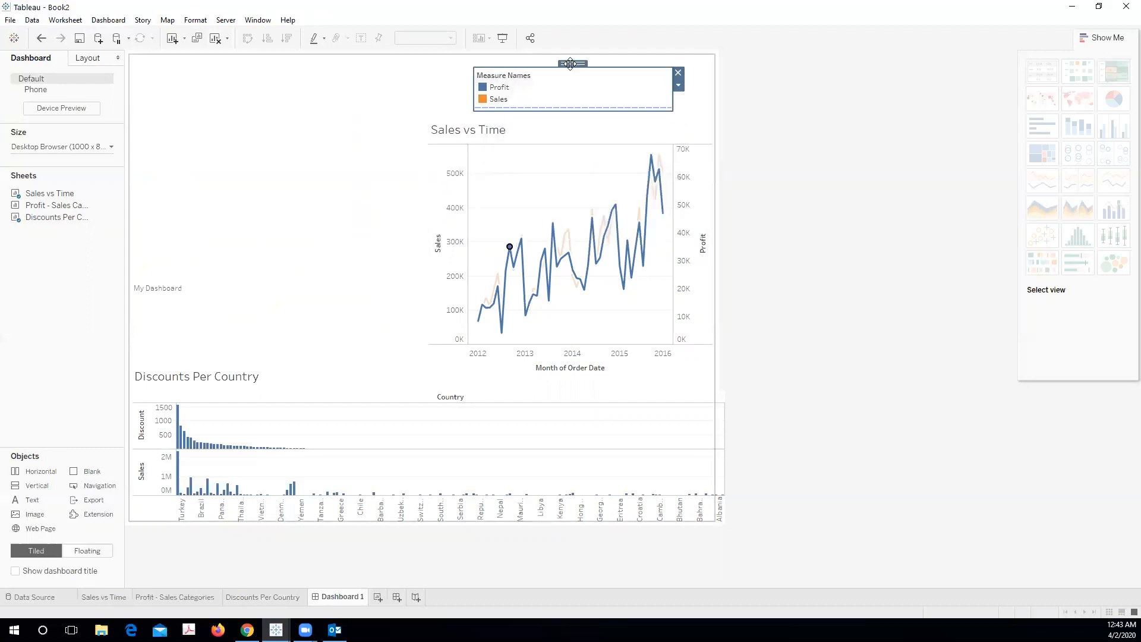
- Add the Profit - Sales Categories sheet to the dashboard again and make the My Dashboard text object floating
click(259, 201)
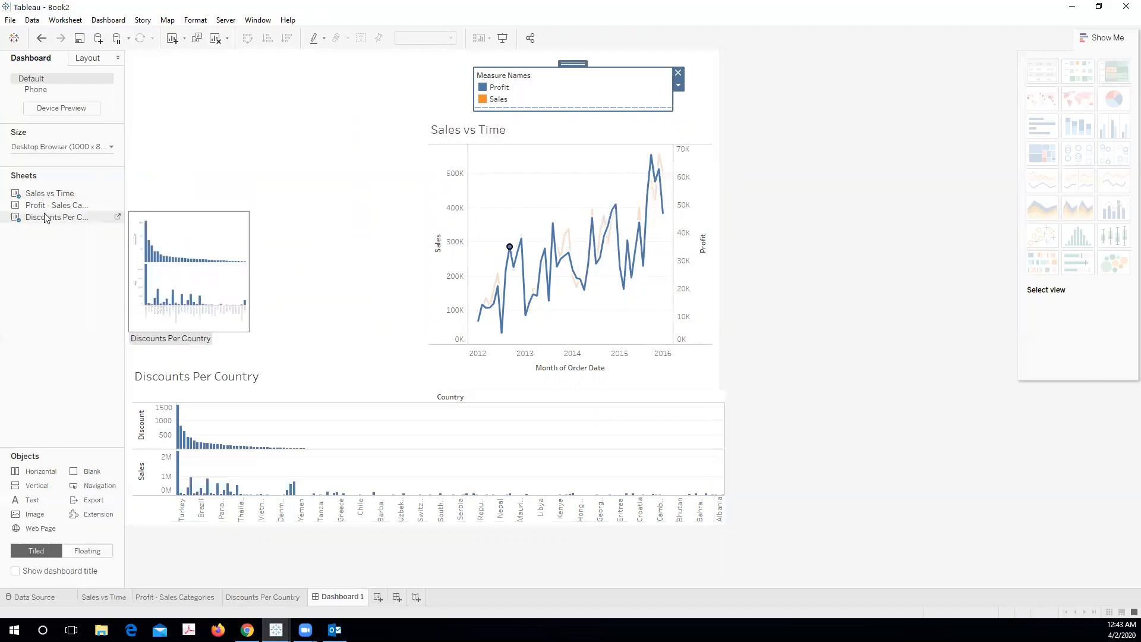
drag(31, 209, 201, 226)
drag(292, 154, 280, 179)
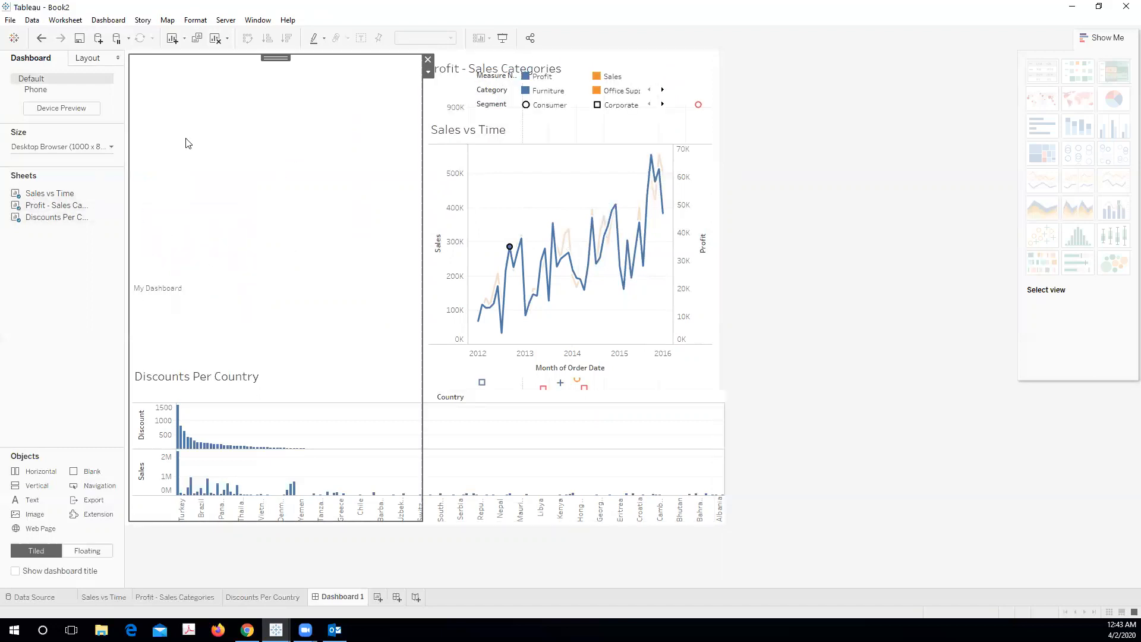
click(428, 72)
click(470, 118)
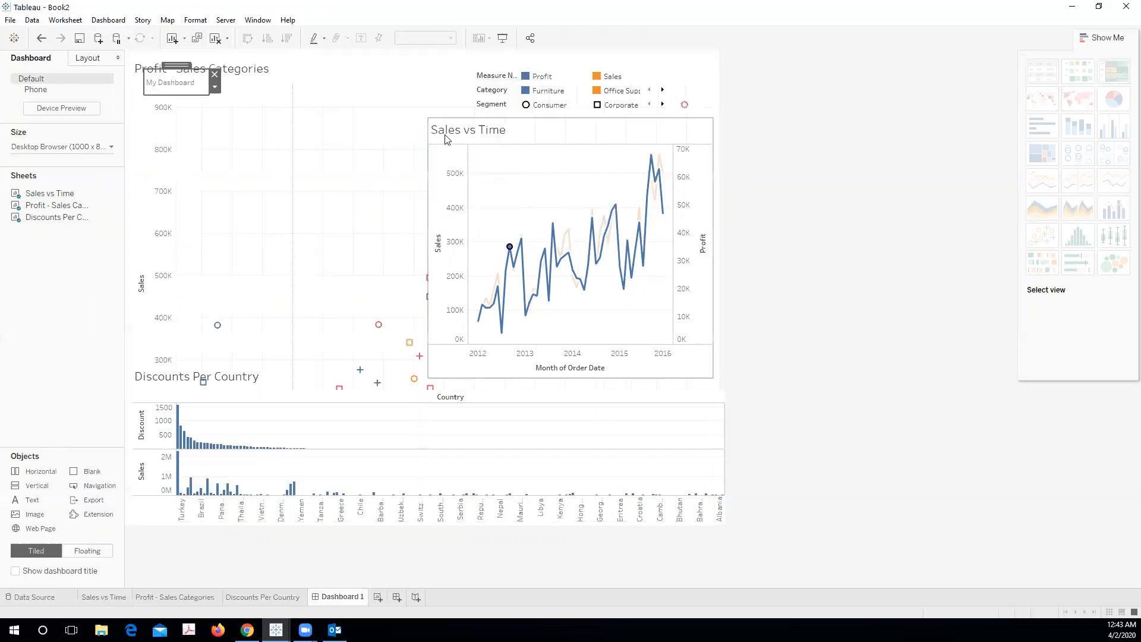
- Make the Profit - Sales Categories view floating and enlarge it to fill the space beside Sales vs Time, above Discounts Per Country
click(333, 194)
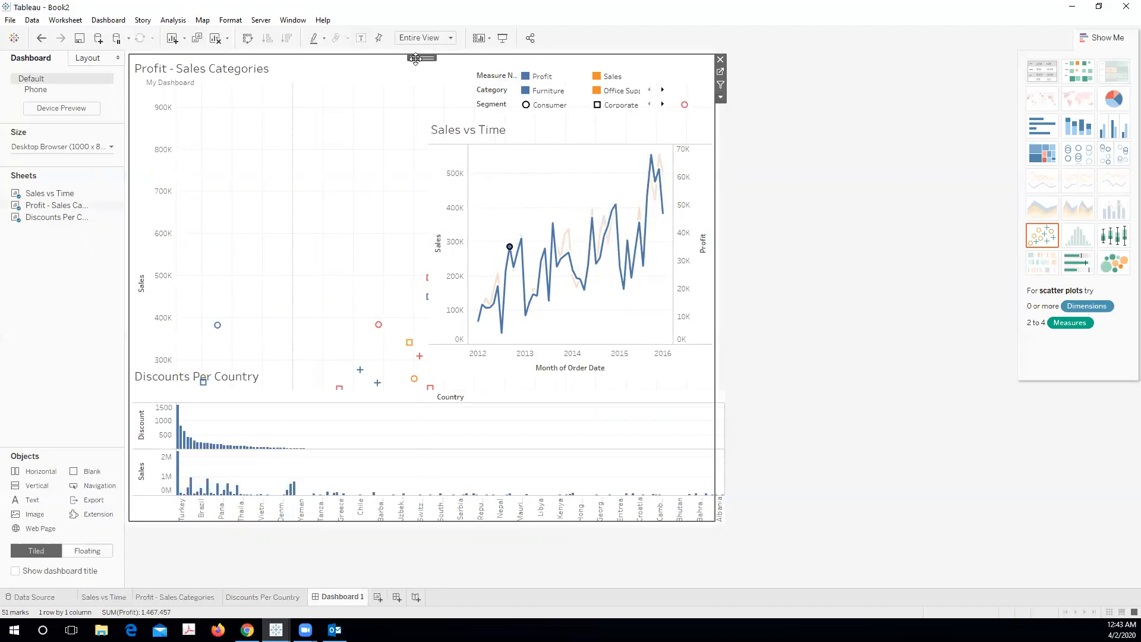
click(722, 98)
click(749, 284)
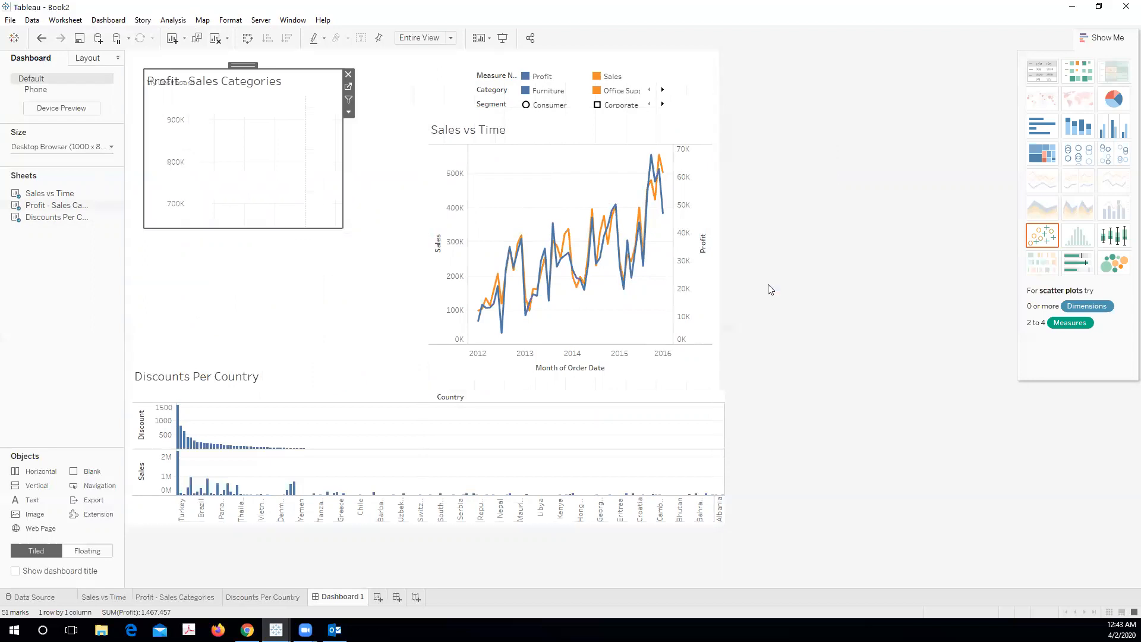
drag(338, 226, 419, 351)
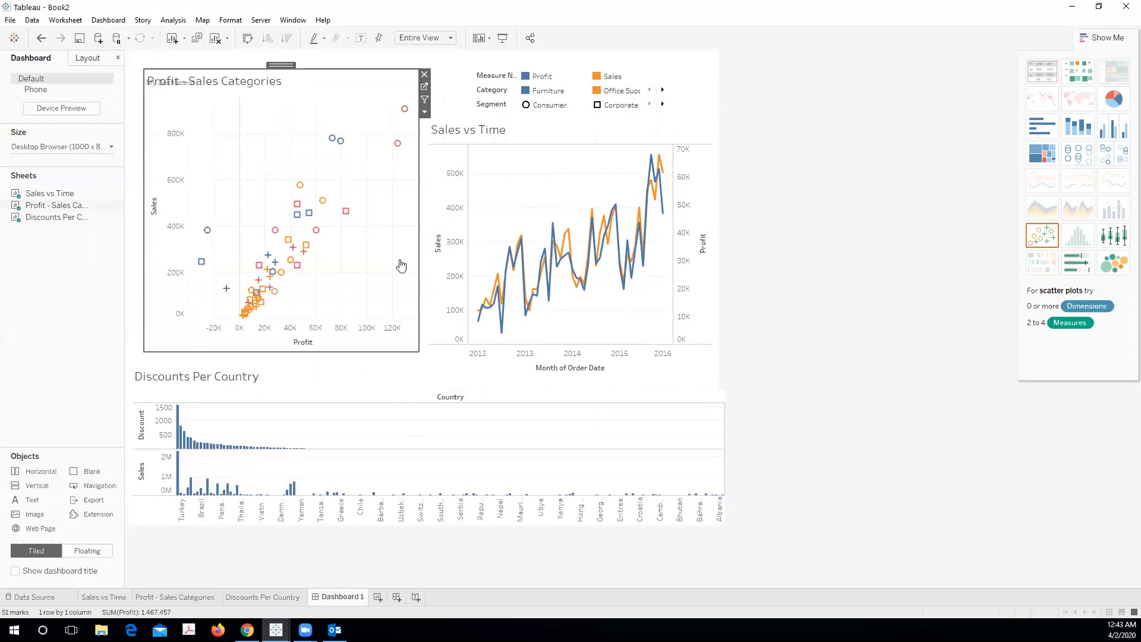
click(864, 174)
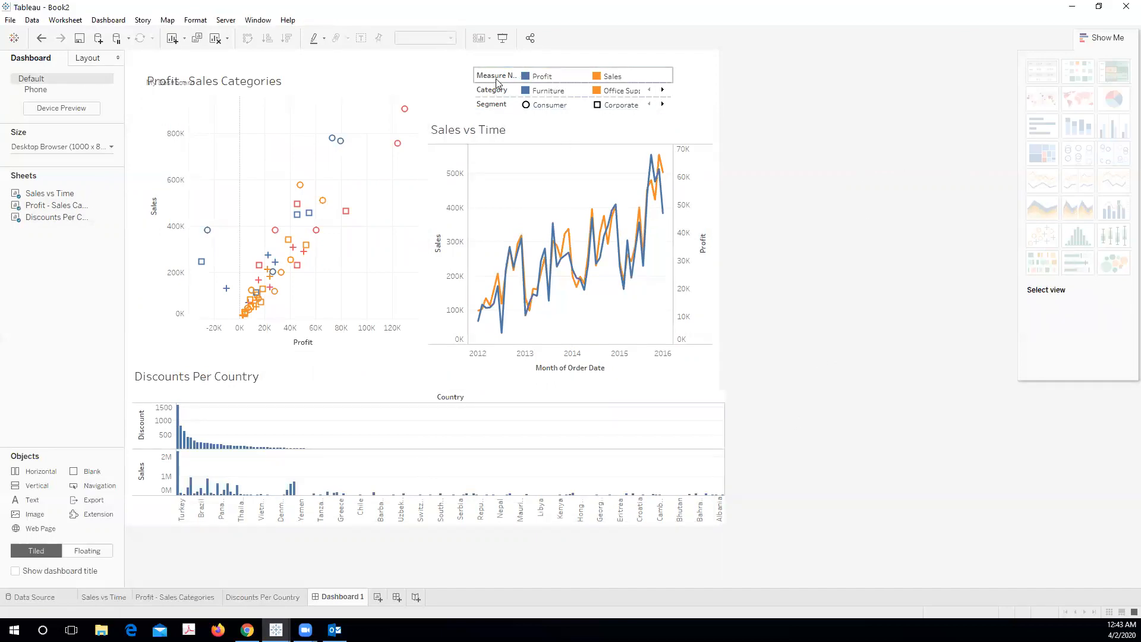
- Move the Measure Names legend out of the legend container to the dashboard's top edge, and page through the Category legend
click(600, 81)
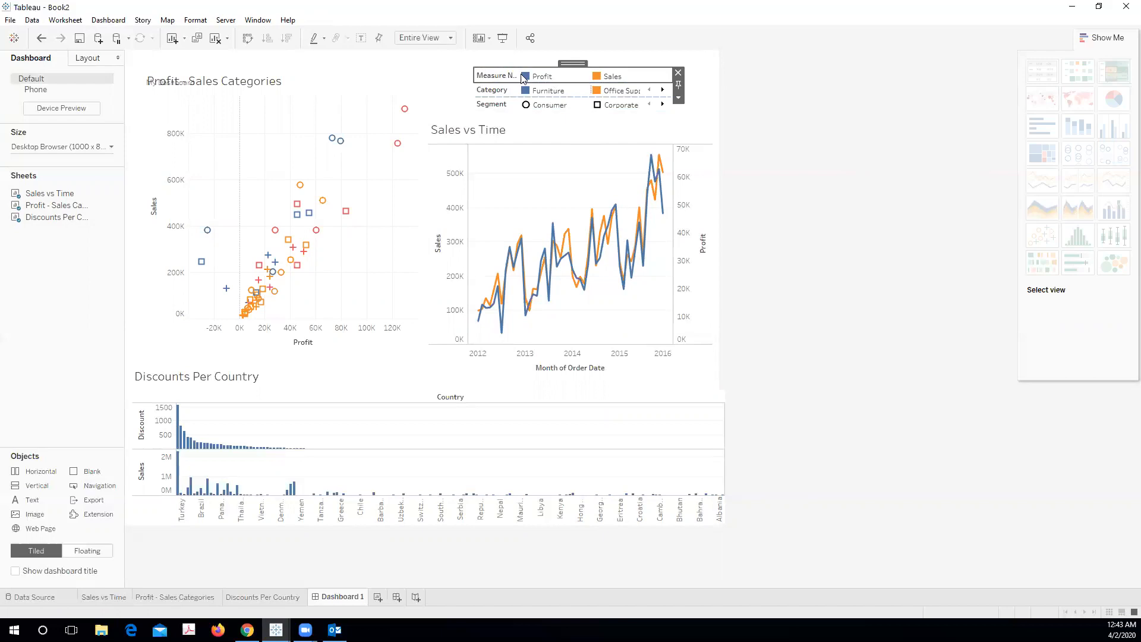
drag(574, 60, 508, 60)
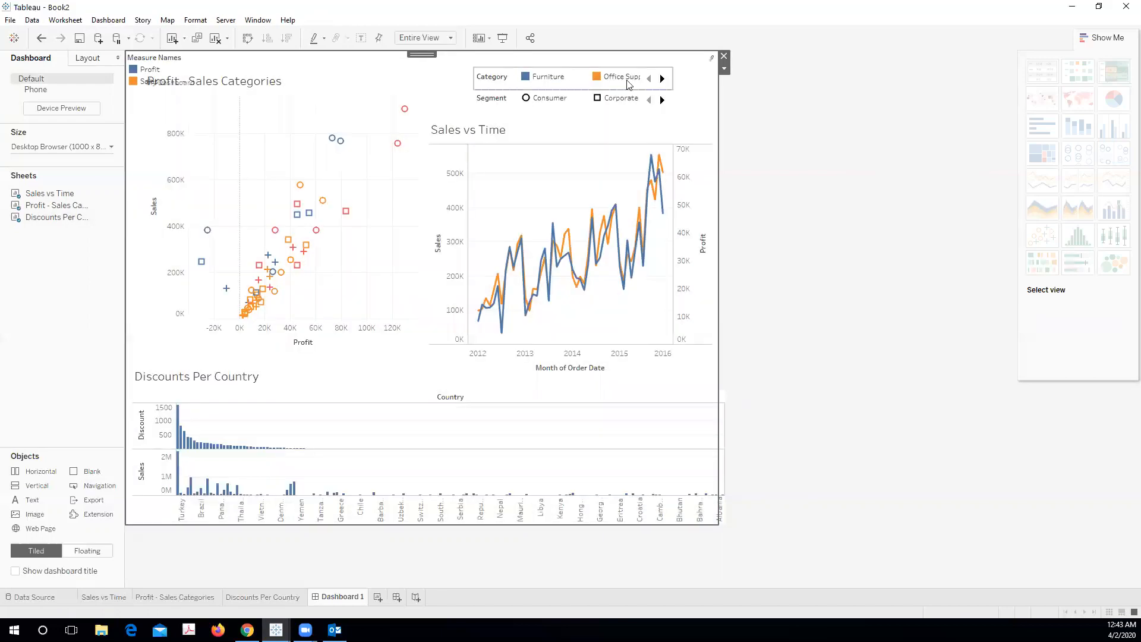
click(662, 79)
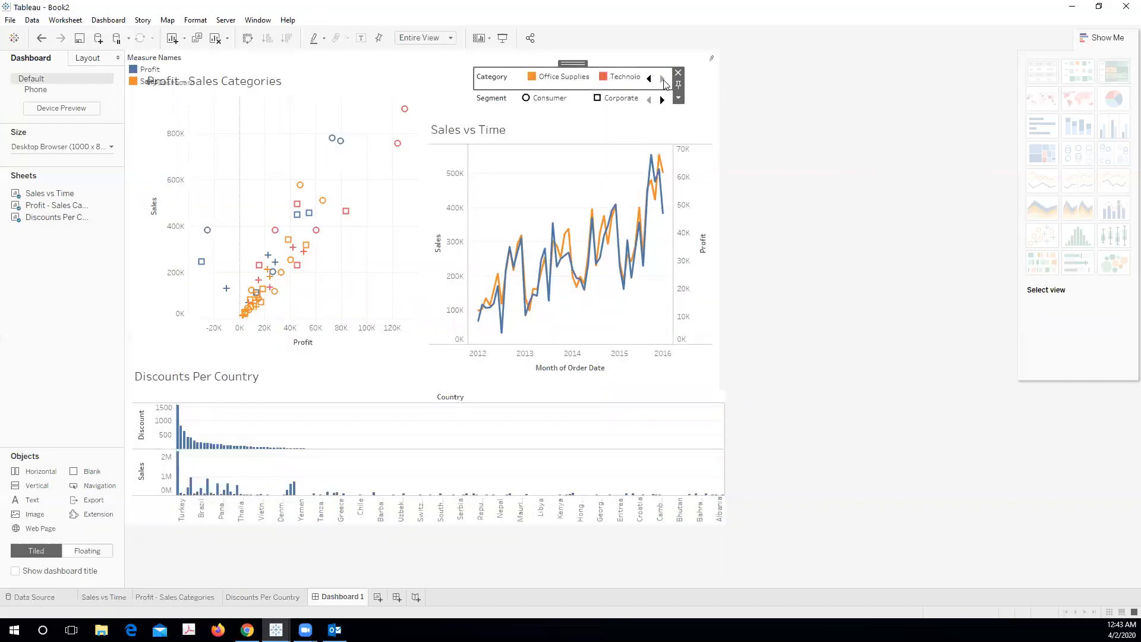
click(642, 126)
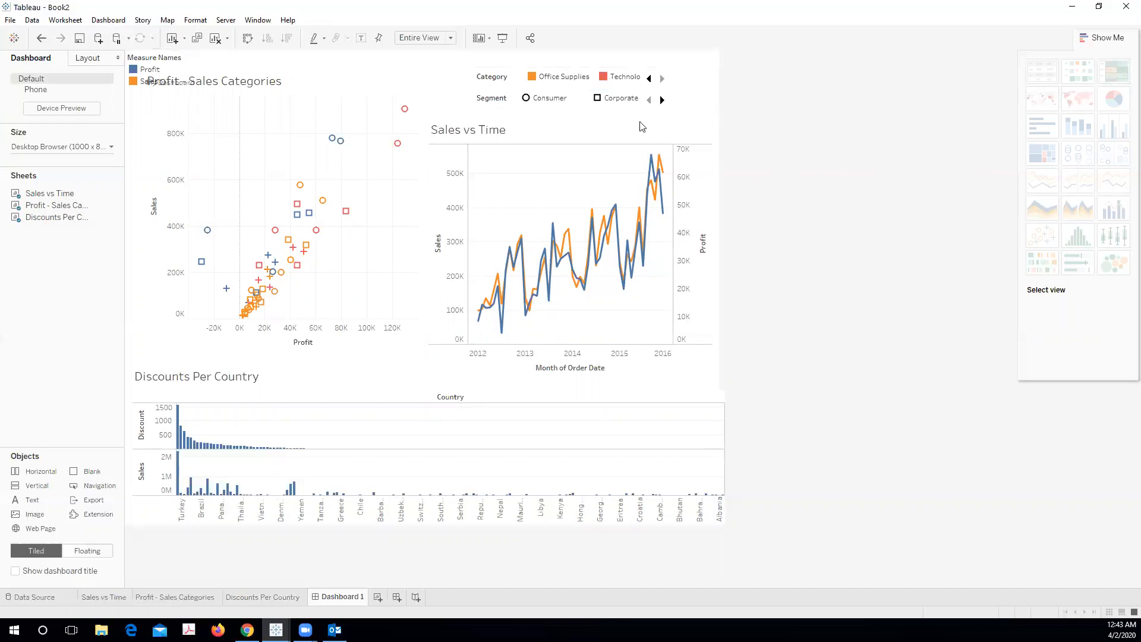
- Move Profit - Sales Categories to the dashboard's left edge below the Measure Names legend and widen it to meet Sales vs Time
click(289, 105)
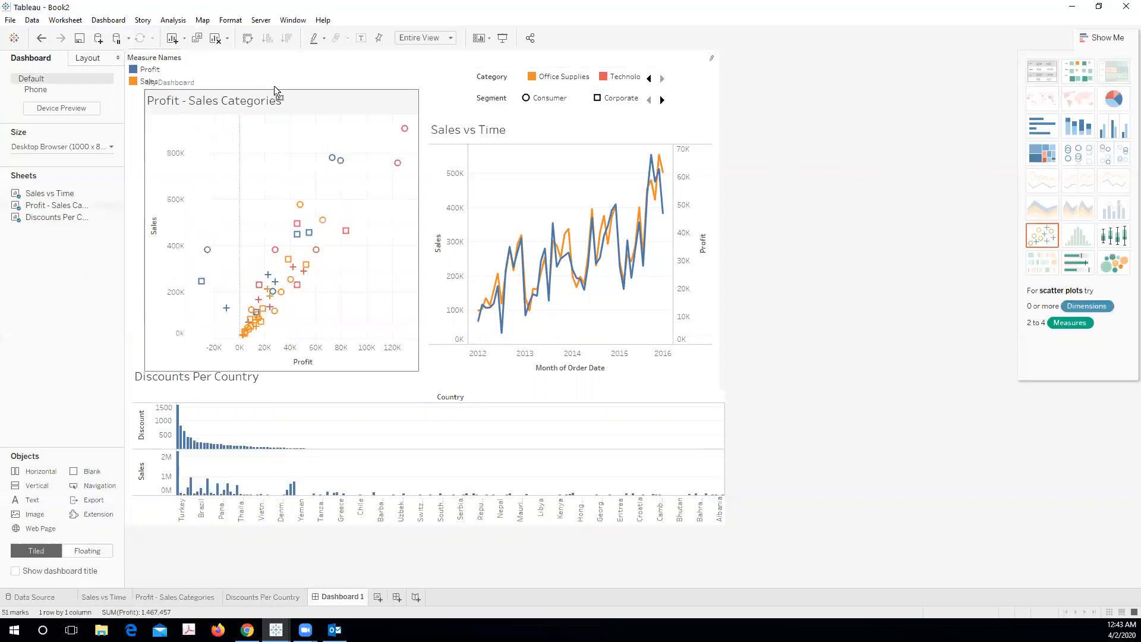
drag(273, 85, 258, 82)
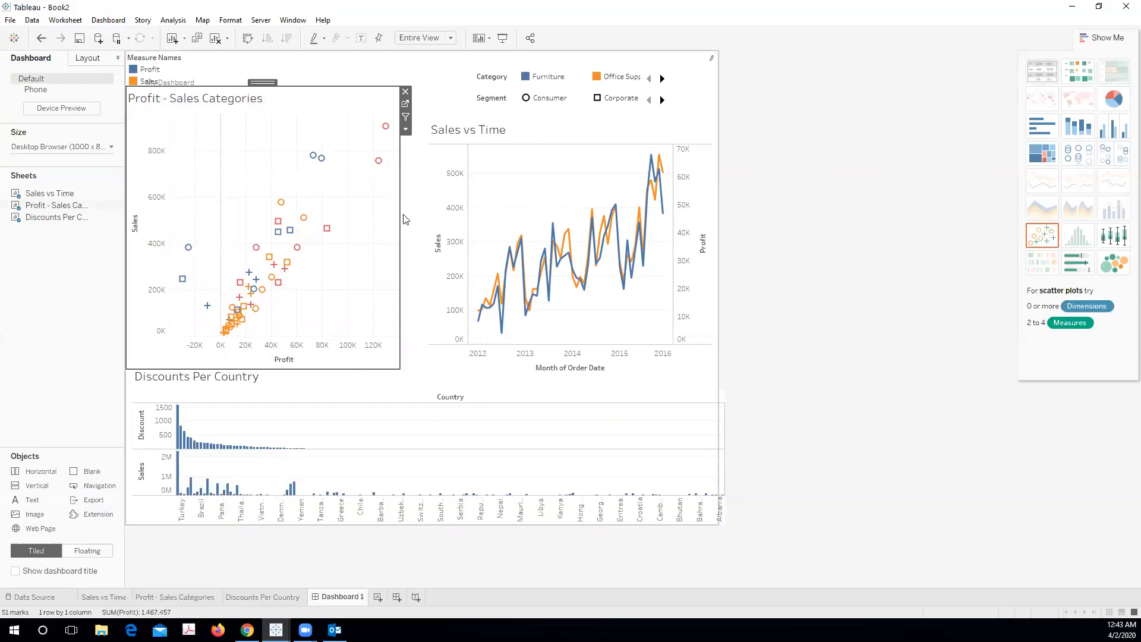
drag(400, 214, 428, 215)
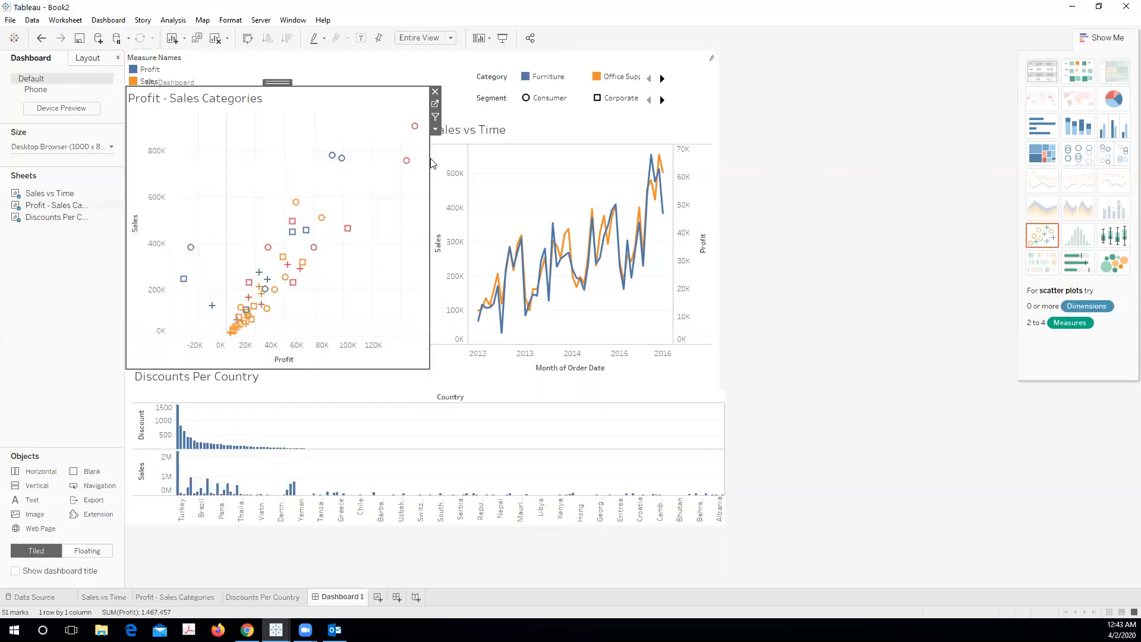
click(897, 185)
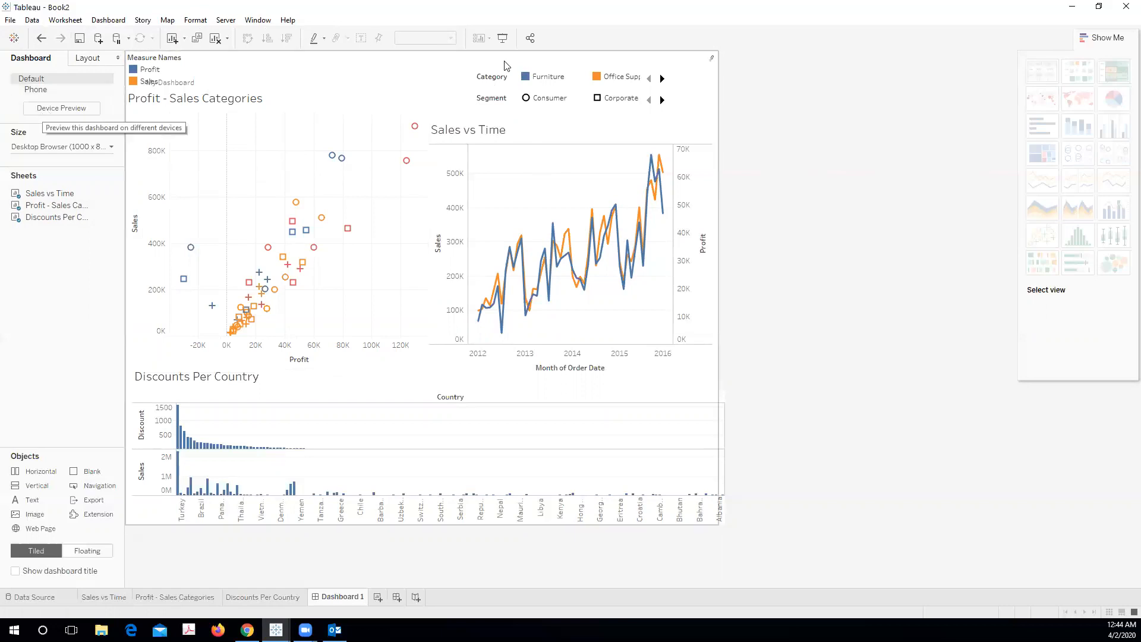
- Preview the dashboard in presentation mode, and view the Tableau Server sharing options without connecting
click(502, 39)
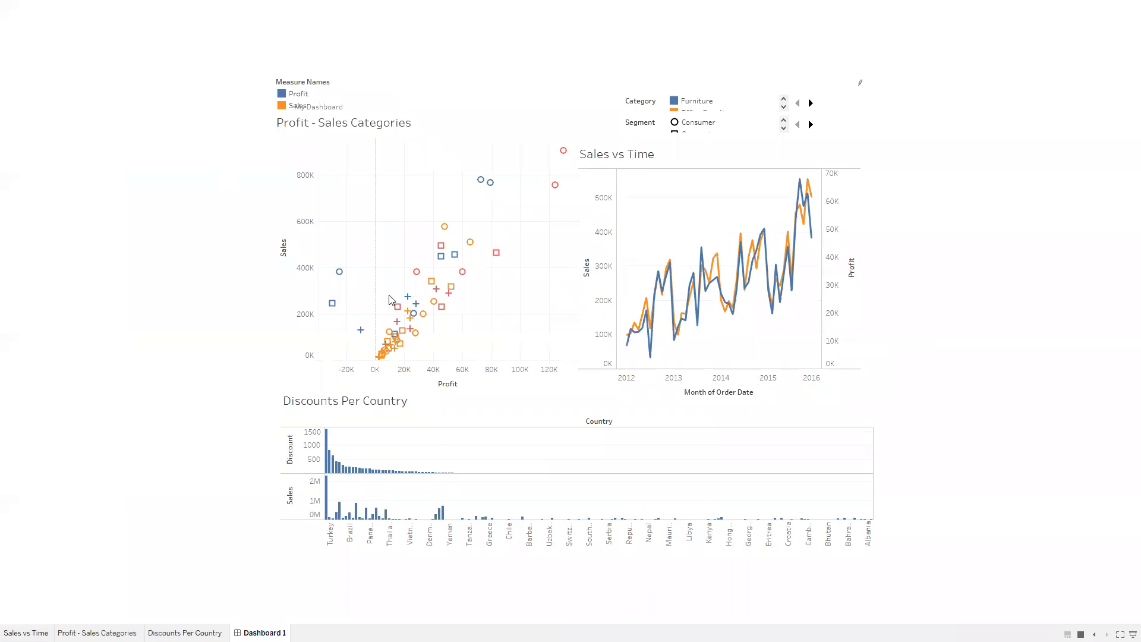
key(Escape)
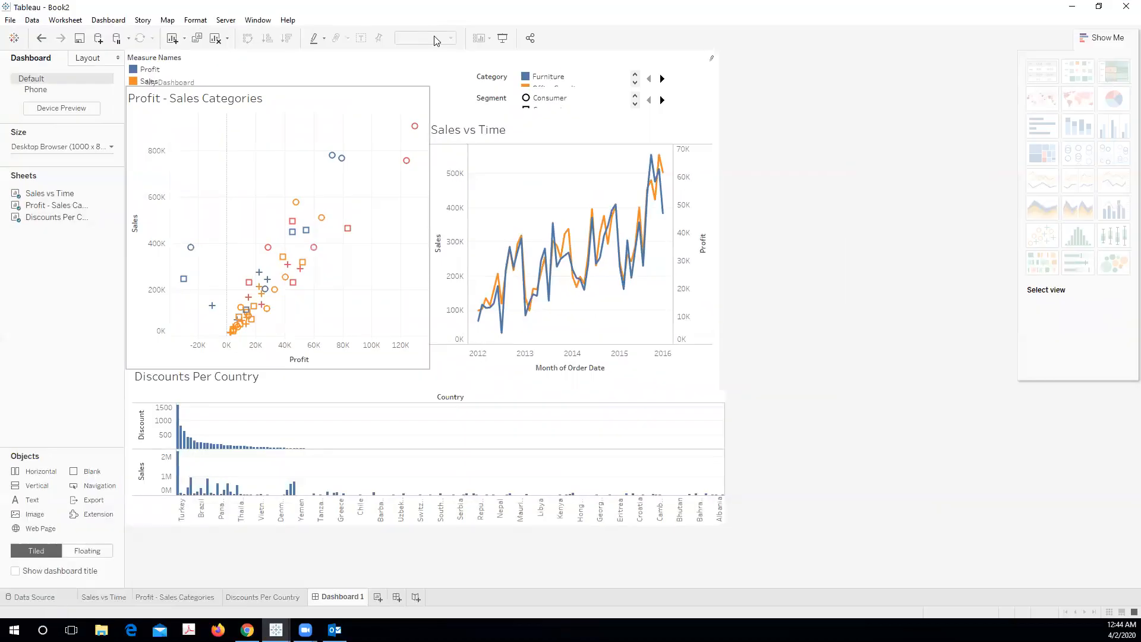
click(531, 38)
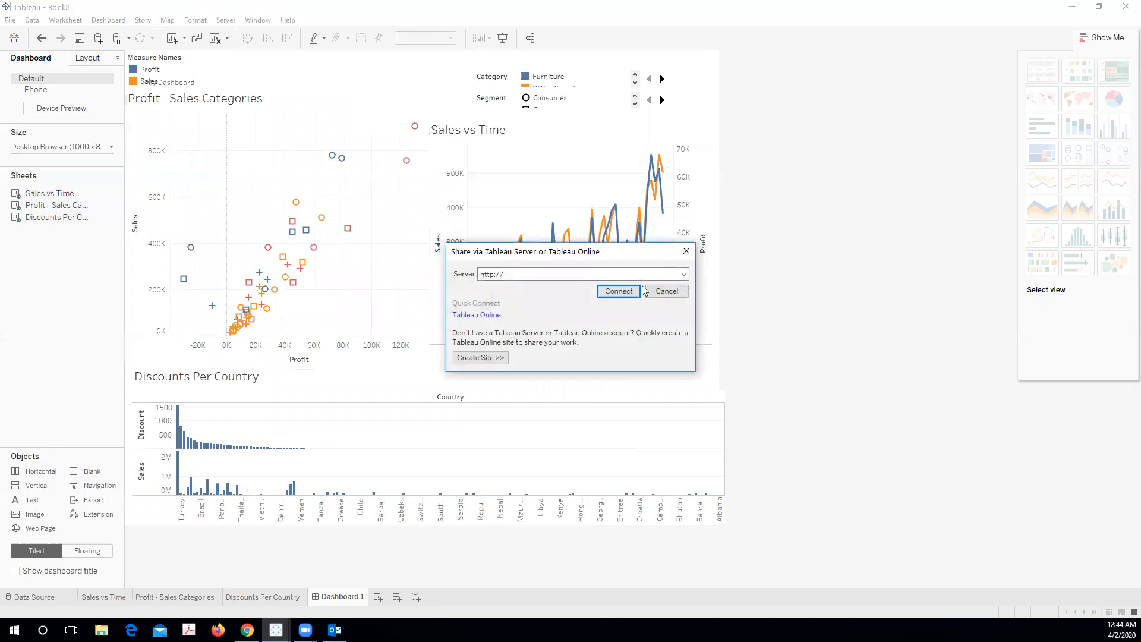
click(685, 250)
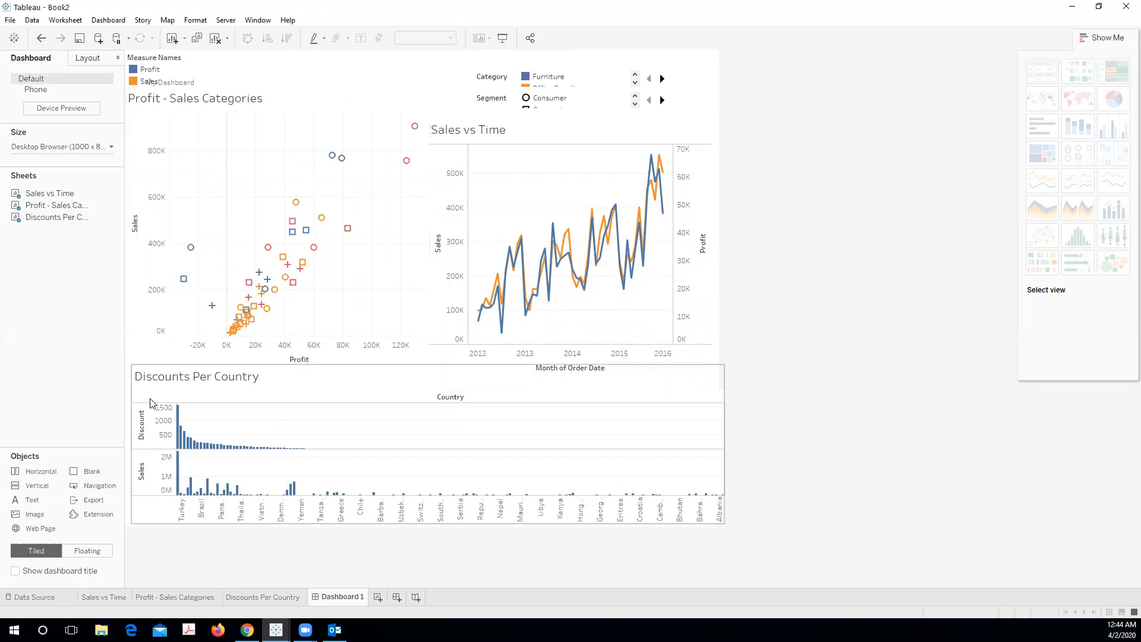
click(10, 21)
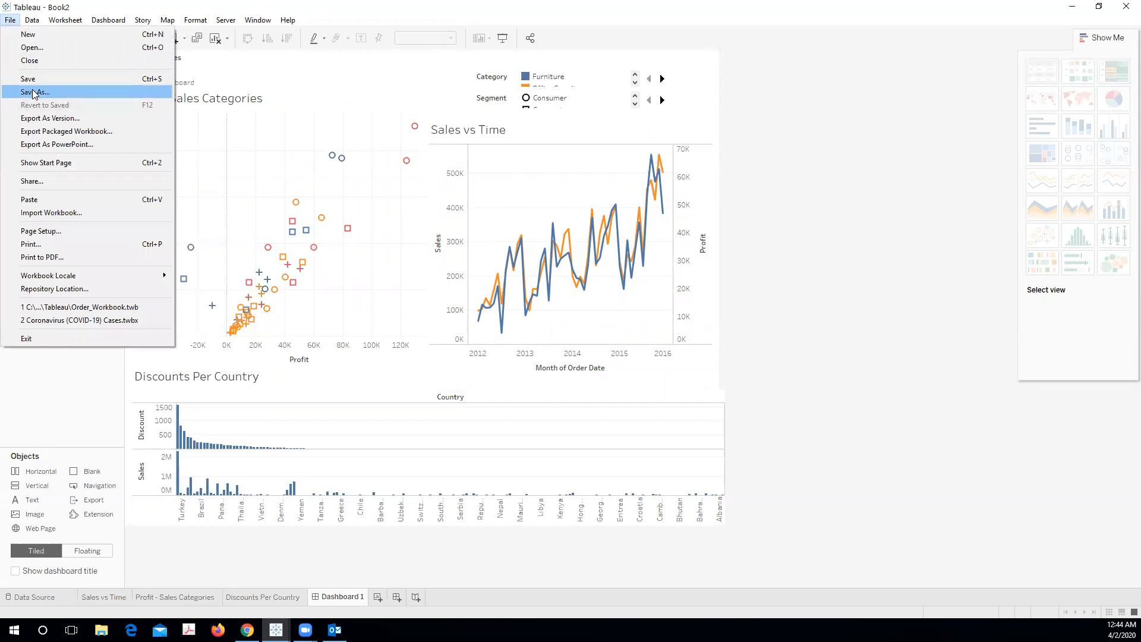
click(34, 93)
click(1099, 598)
- Print the active dashboard sheet to PDF in Letter portrait format, saving it as Book2.pdf in Documents
click(11, 20)
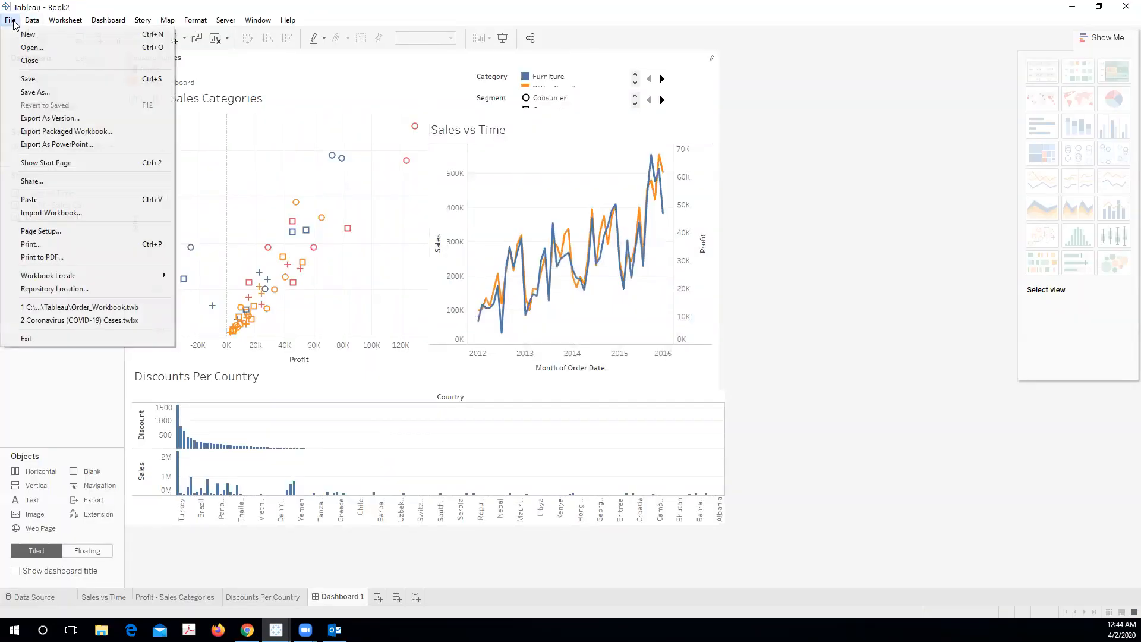
click(66, 259)
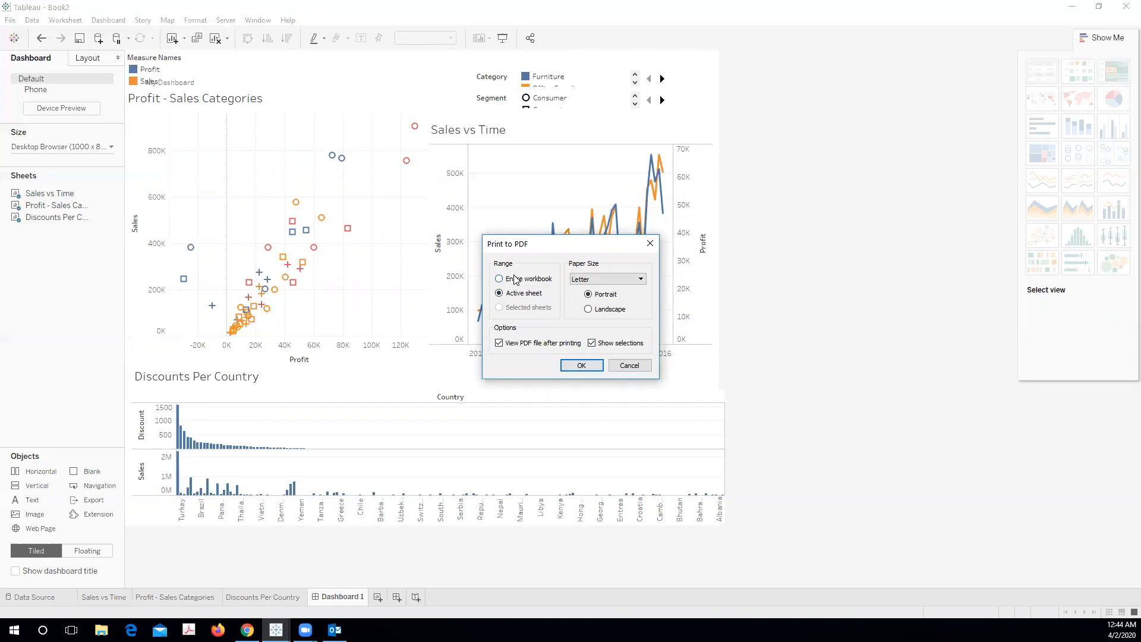
click(580, 370)
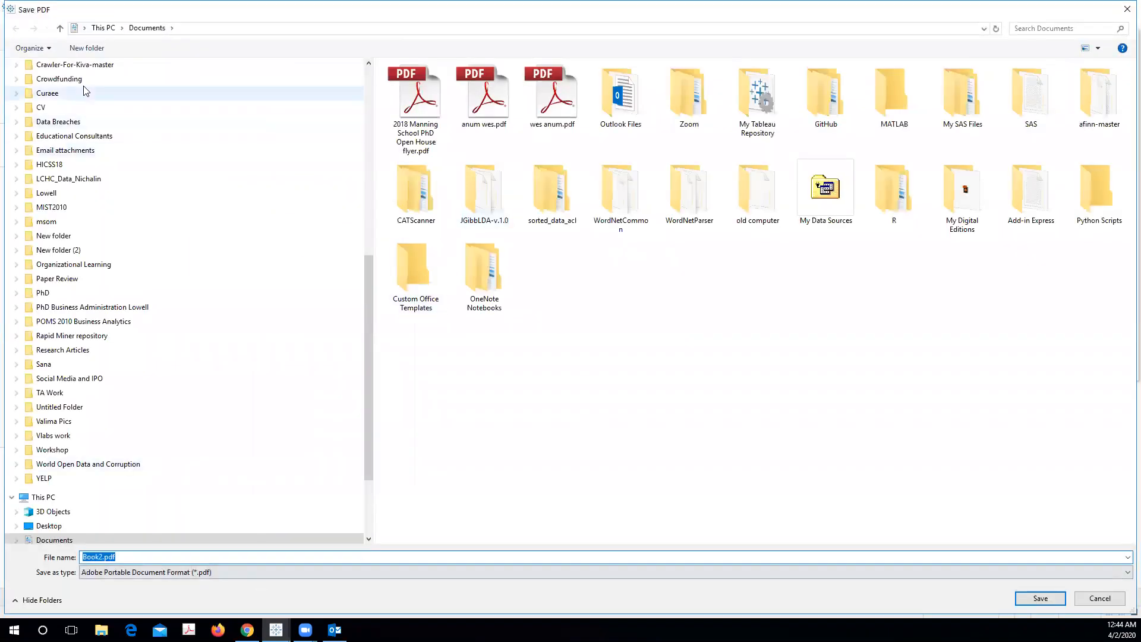
click(1028, 599)
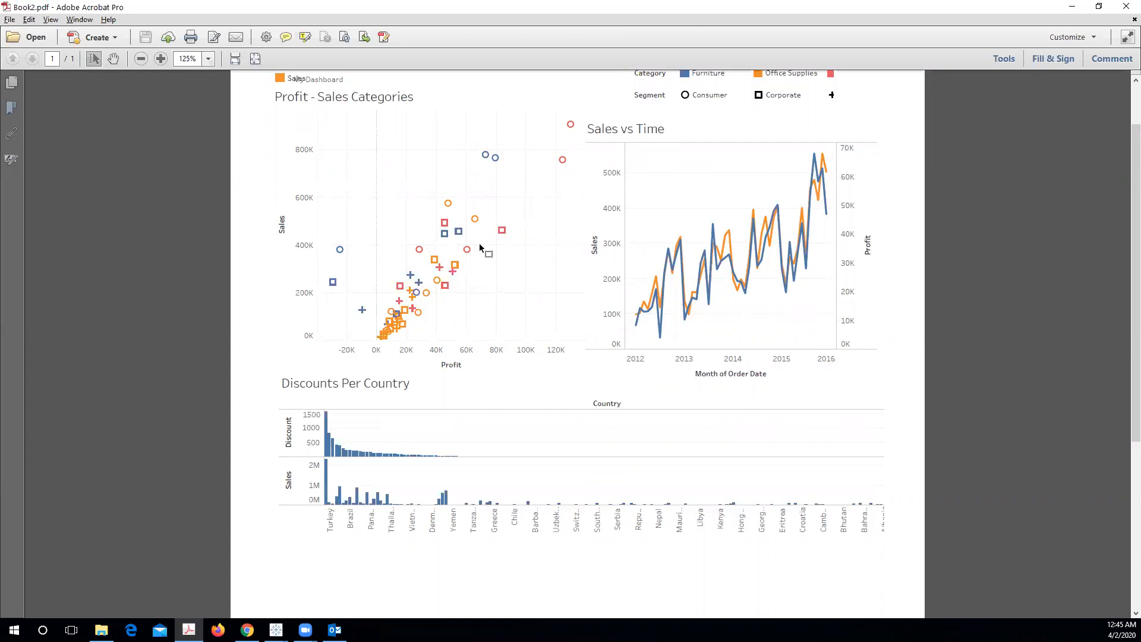
- Examine the exported dashboard page in Book2.pdf from top to bottom and close the PDF
scroll(479, 243, up, 3)
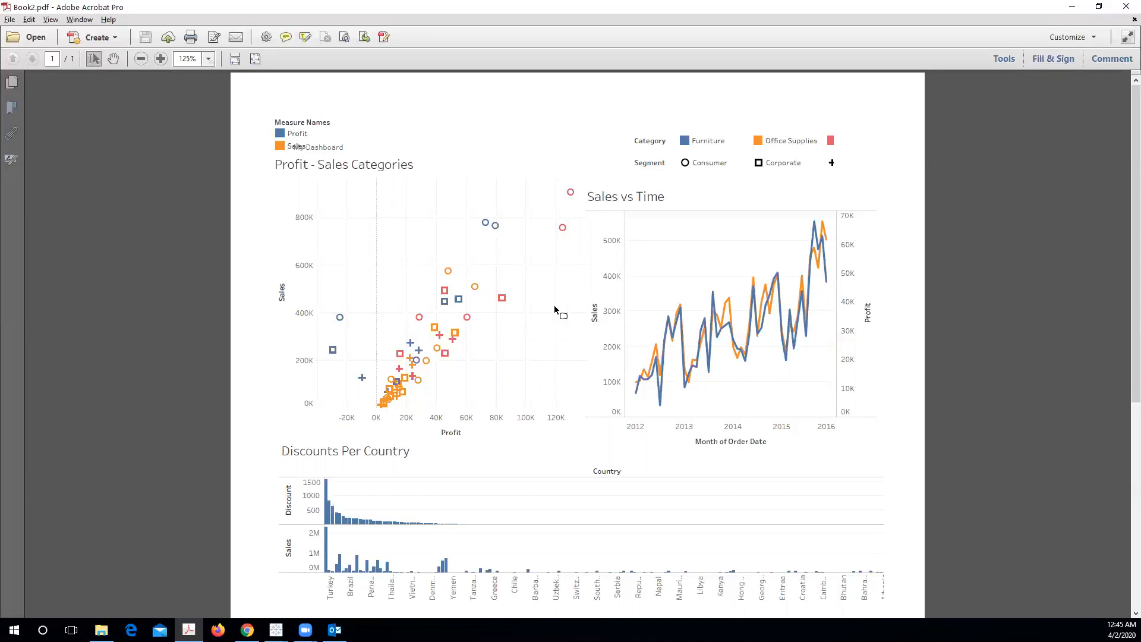
scroll(354, 354, down, 5)
scroll(415, 571, up, 5)
scroll(749, 397, down, 10)
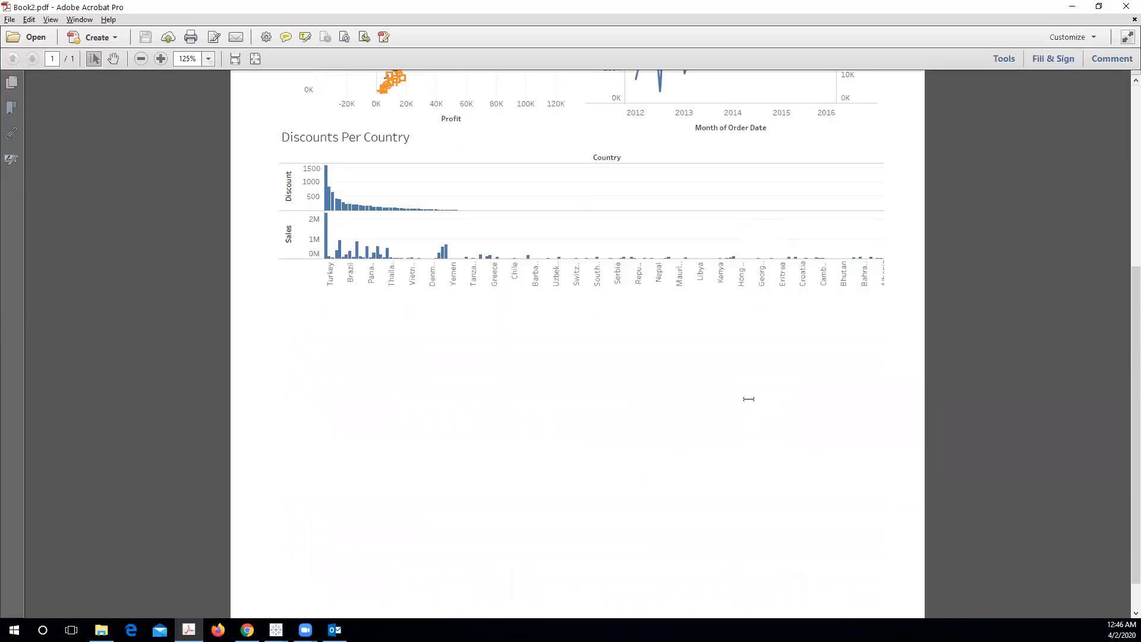
scroll(749, 397, up, 10)
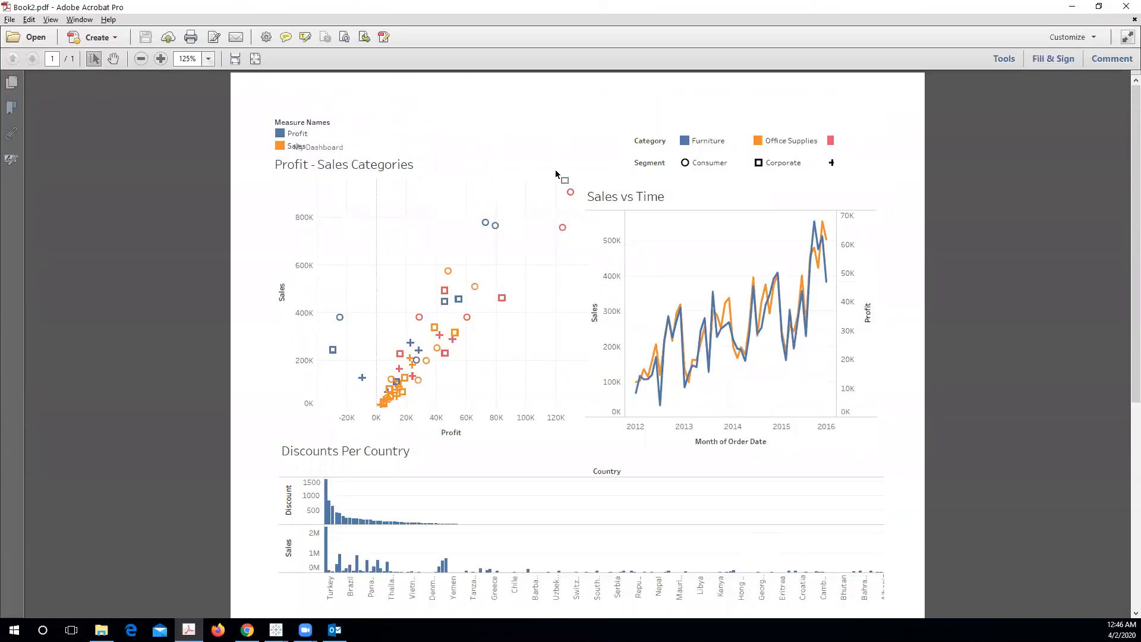
click(1125, 5)
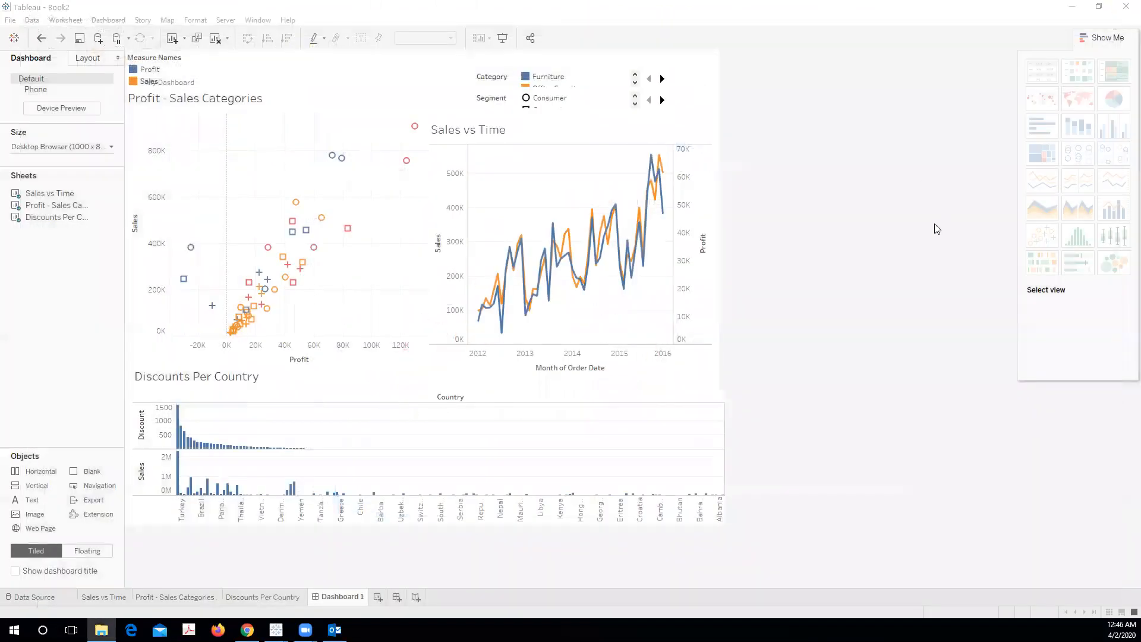